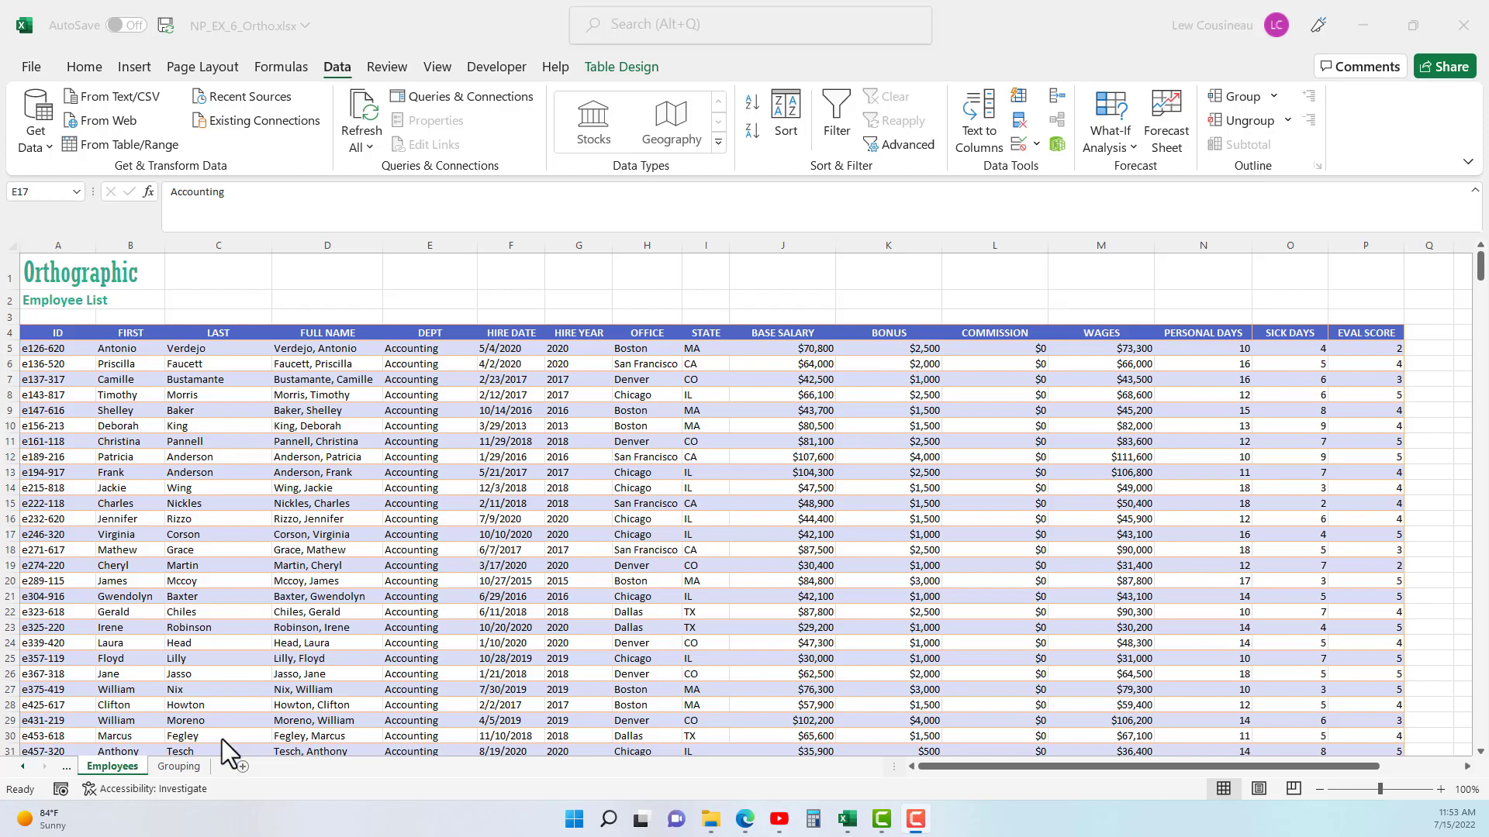
- On the Grouping sheet, group the monthly columns B through M, Jan to Dec
click(180, 767)
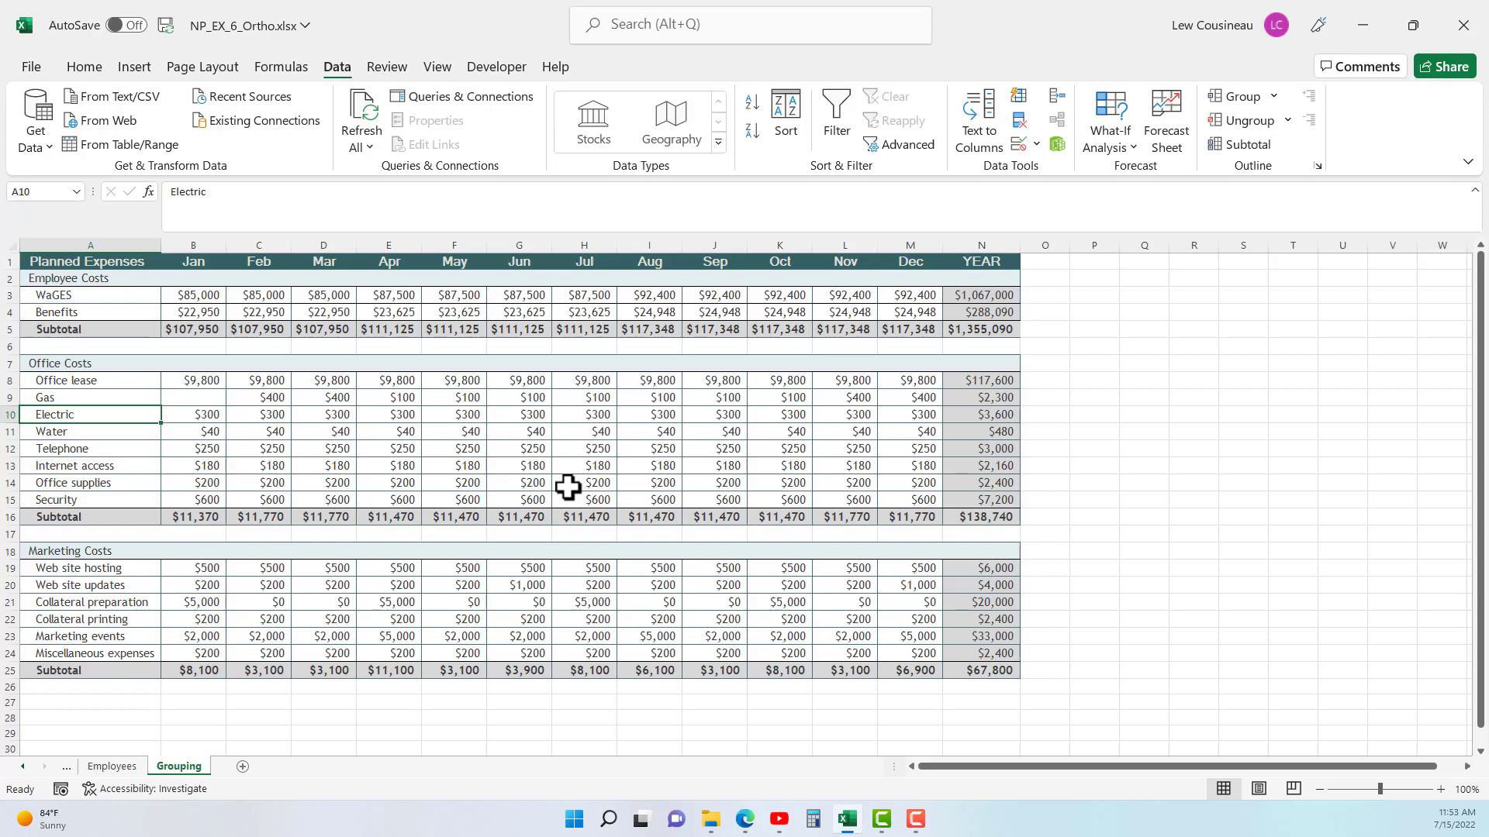
click(535, 433)
drag(199, 259, 998, 672)
click(287, 349)
drag(199, 231, 909, 239)
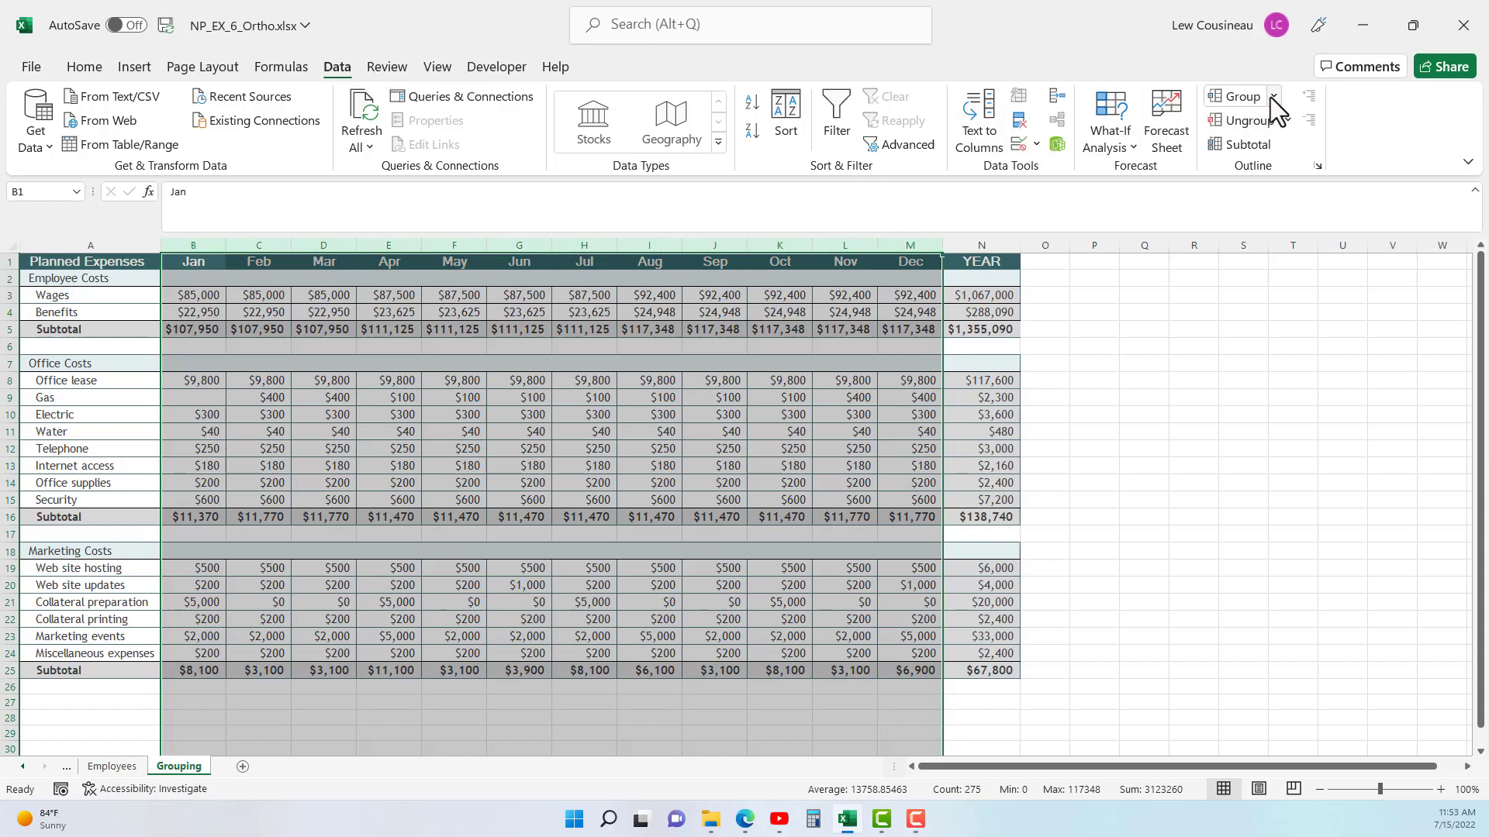
click(1226, 98)
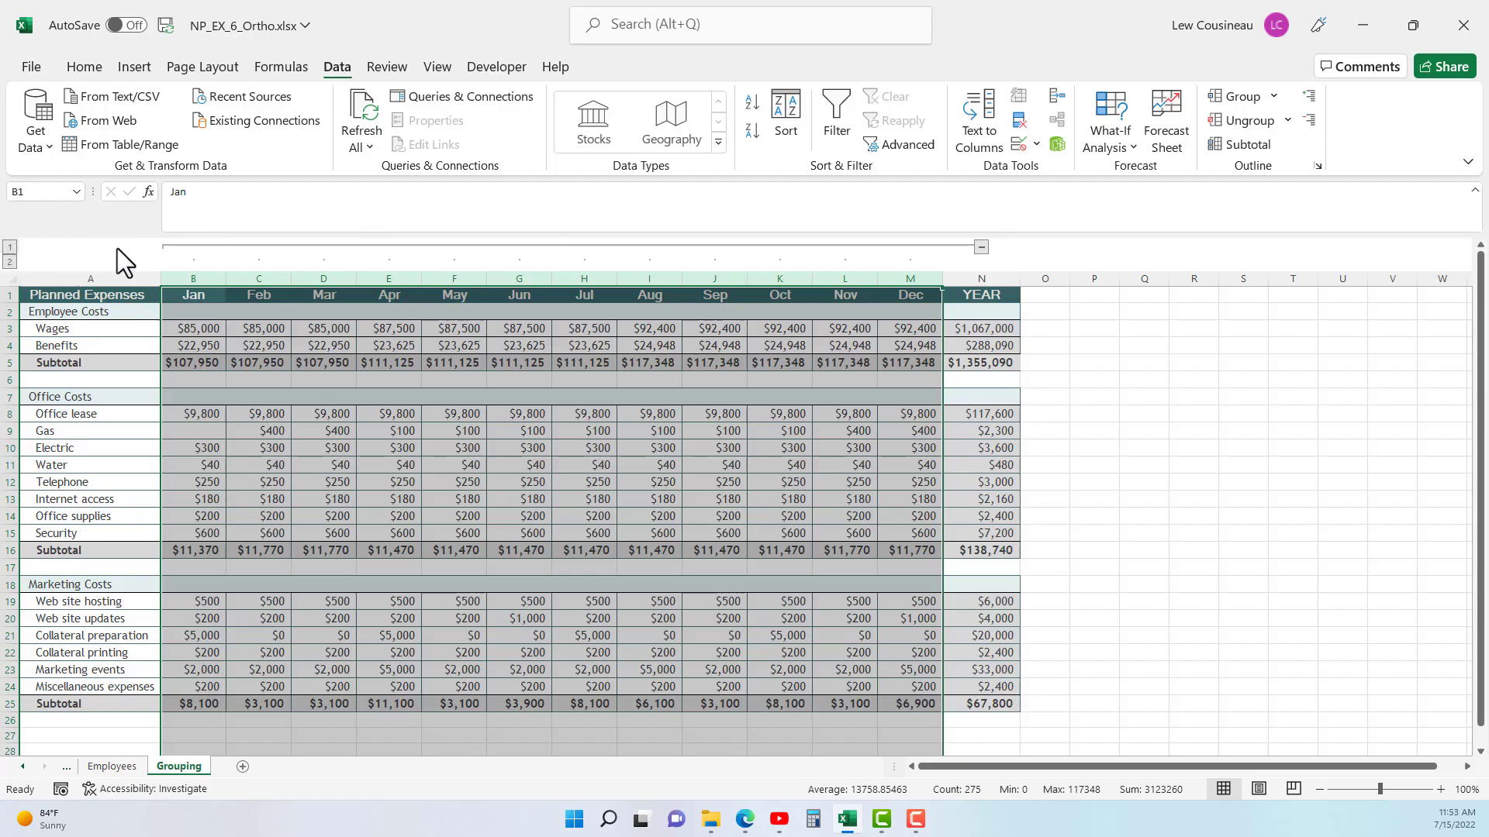
- Collapse and expand the grouped month columns, first at the group itself and again by switching between outline levels 1 and 2
click(981, 248)
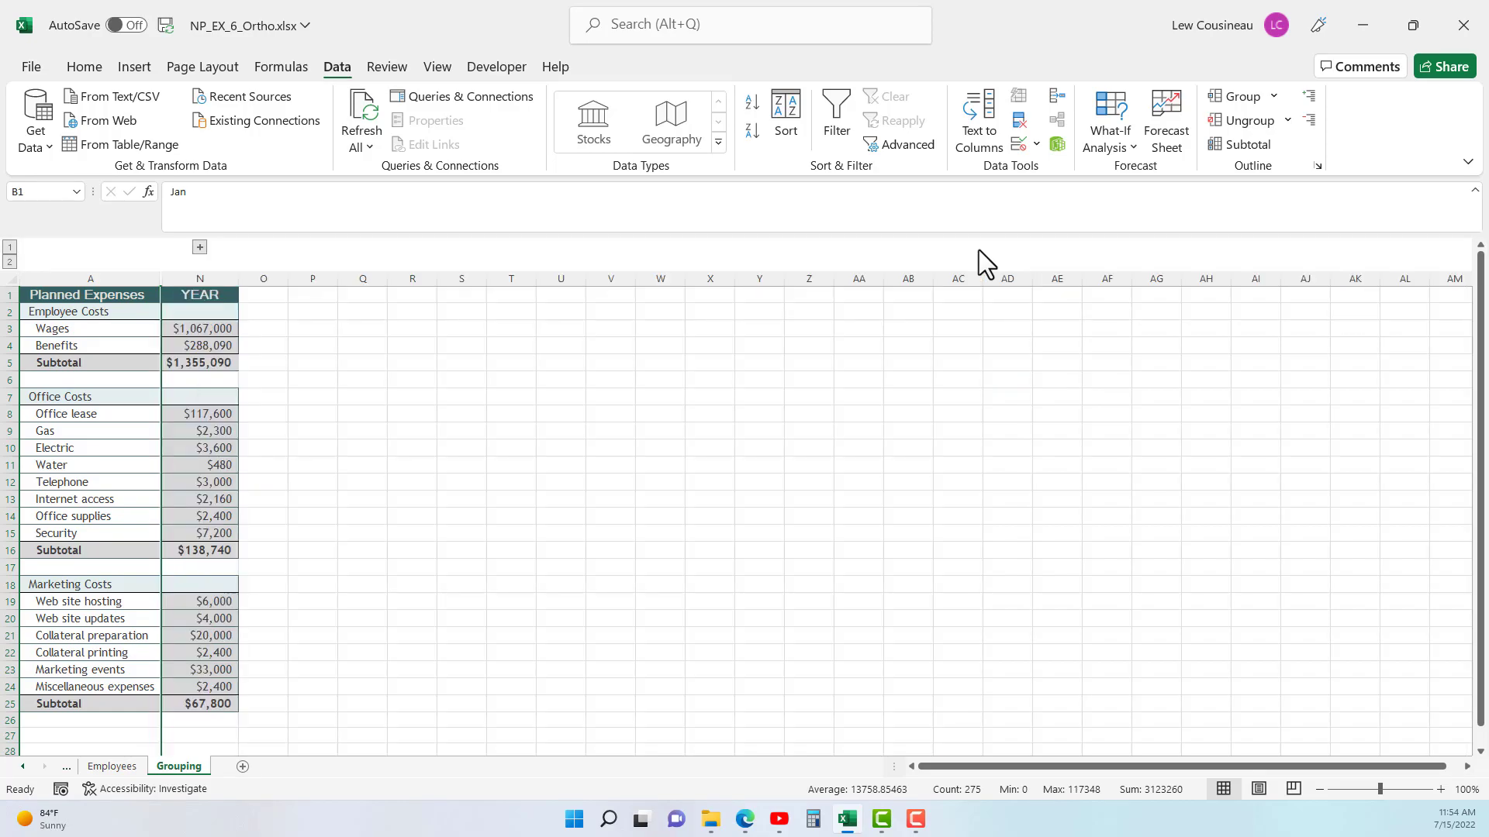
click(200, 246)
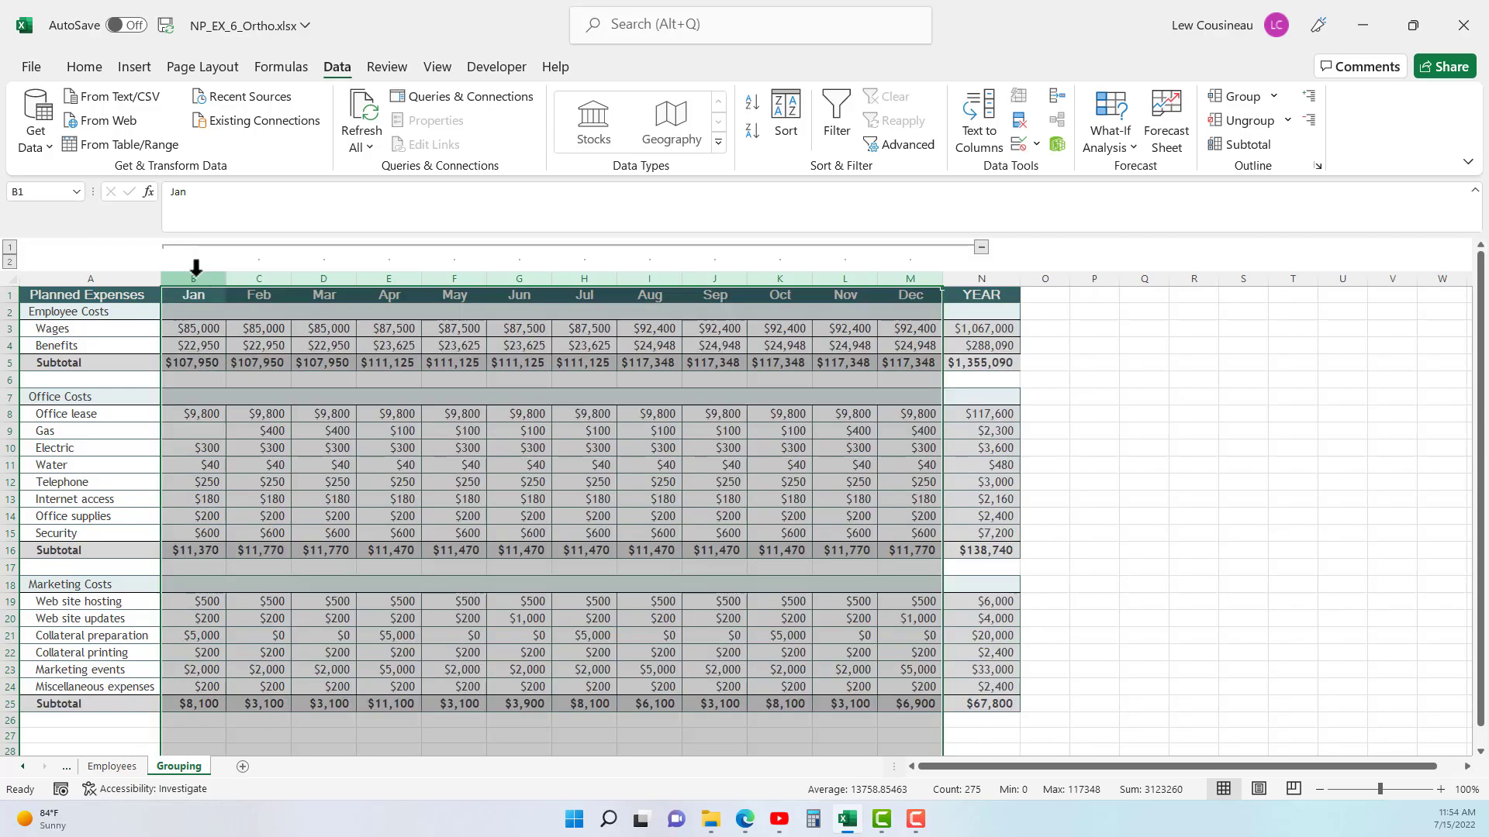
click(11, 246)
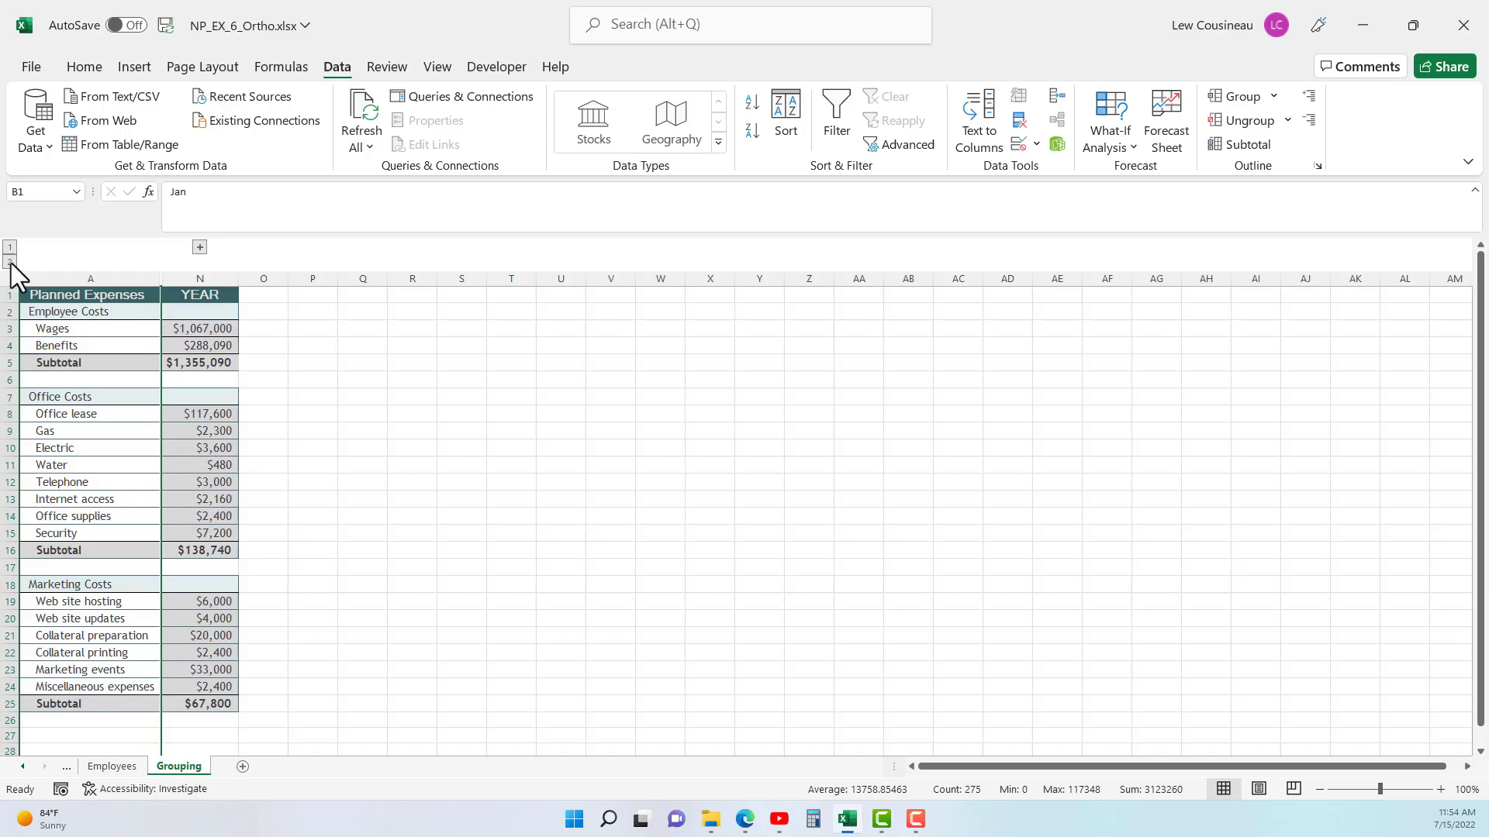
click(10, 263)
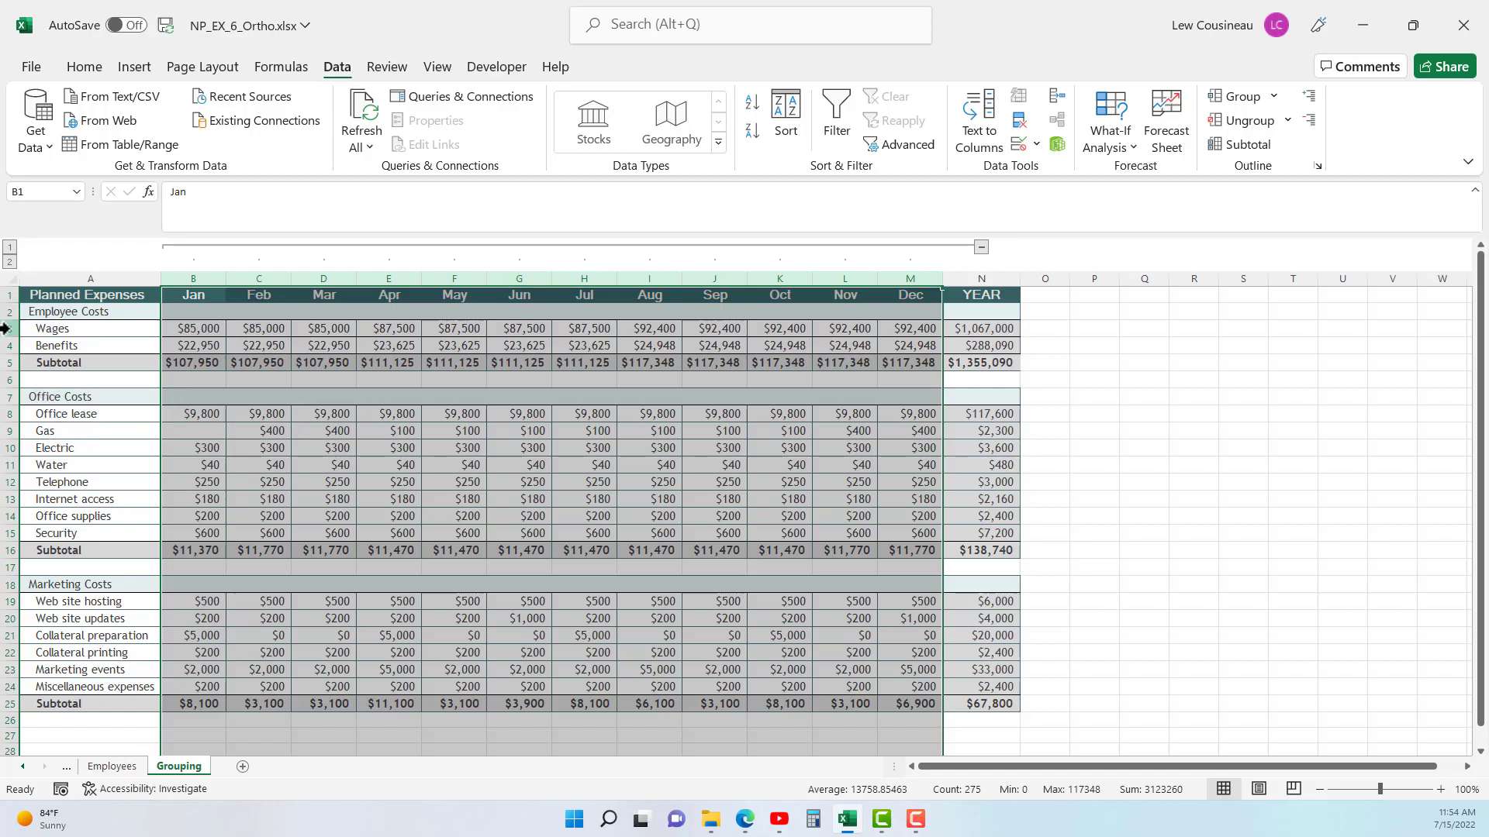
- Group the Office Costs detail rows 8 to 15, and collapse and re-expand that row group
drag(6, 328, 6, 346)
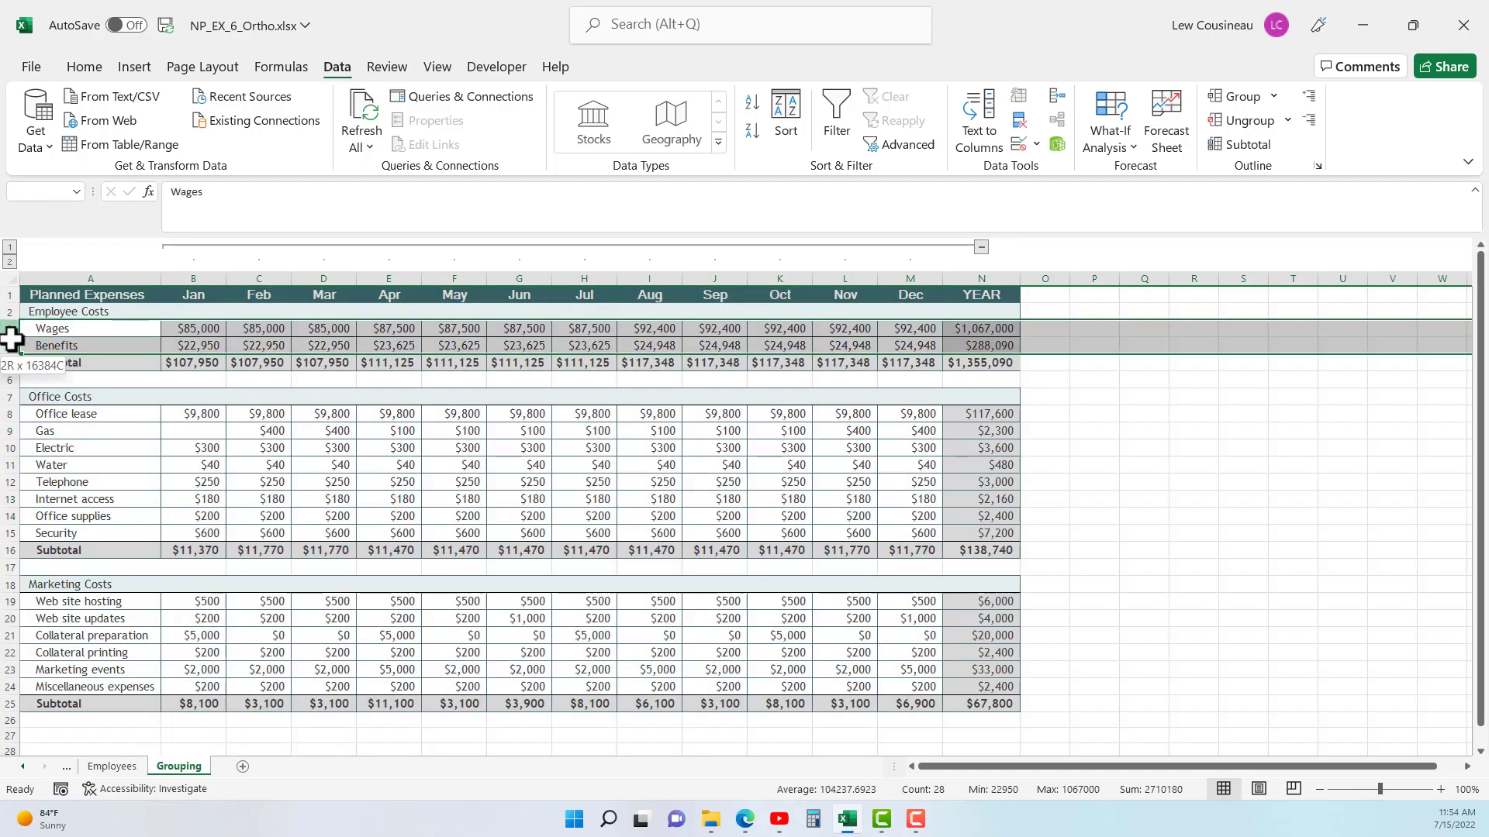
drag(12, 414, 10, 532)
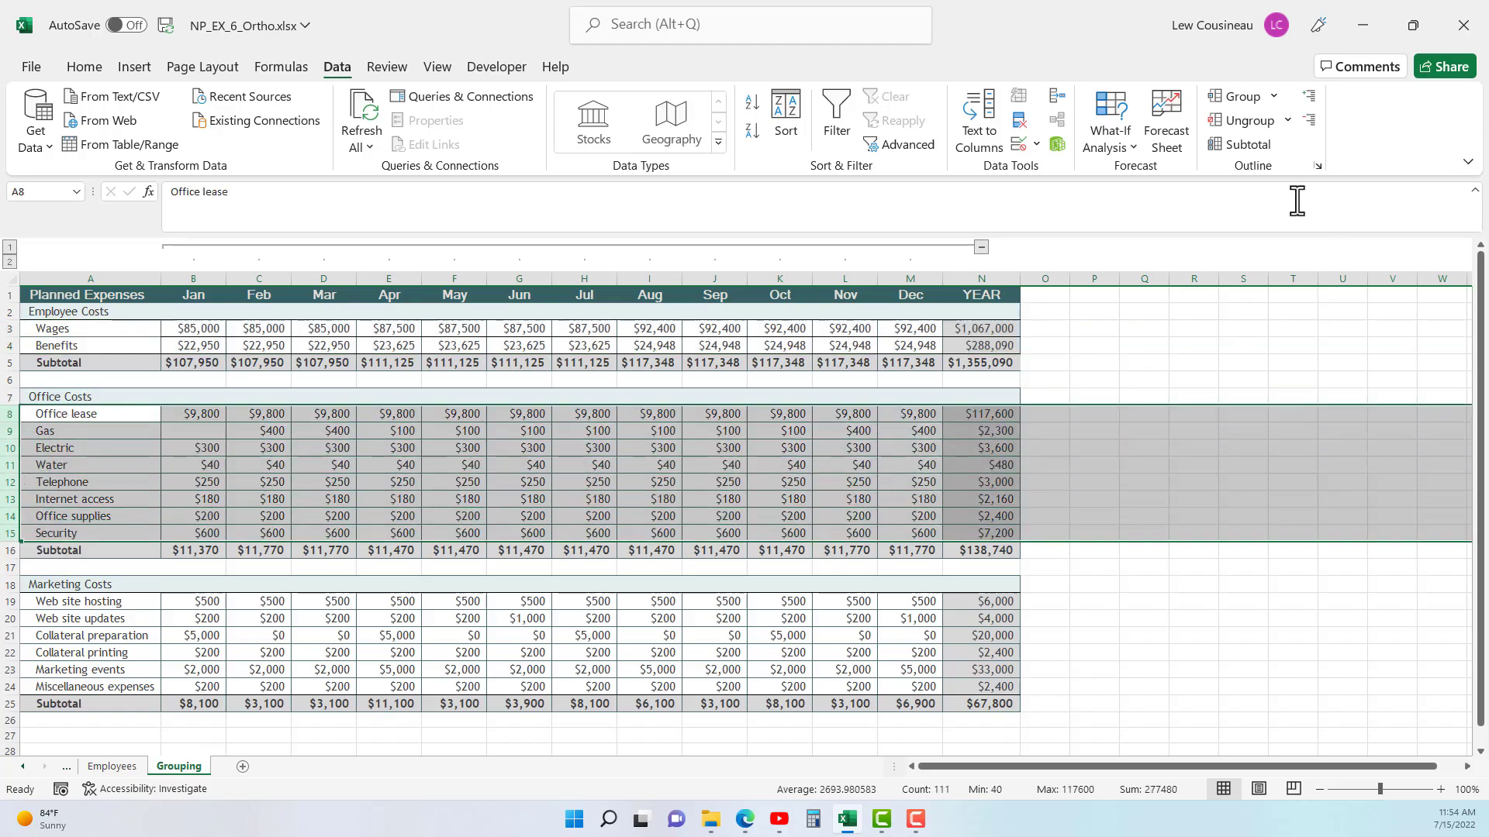
click(1245, 99)
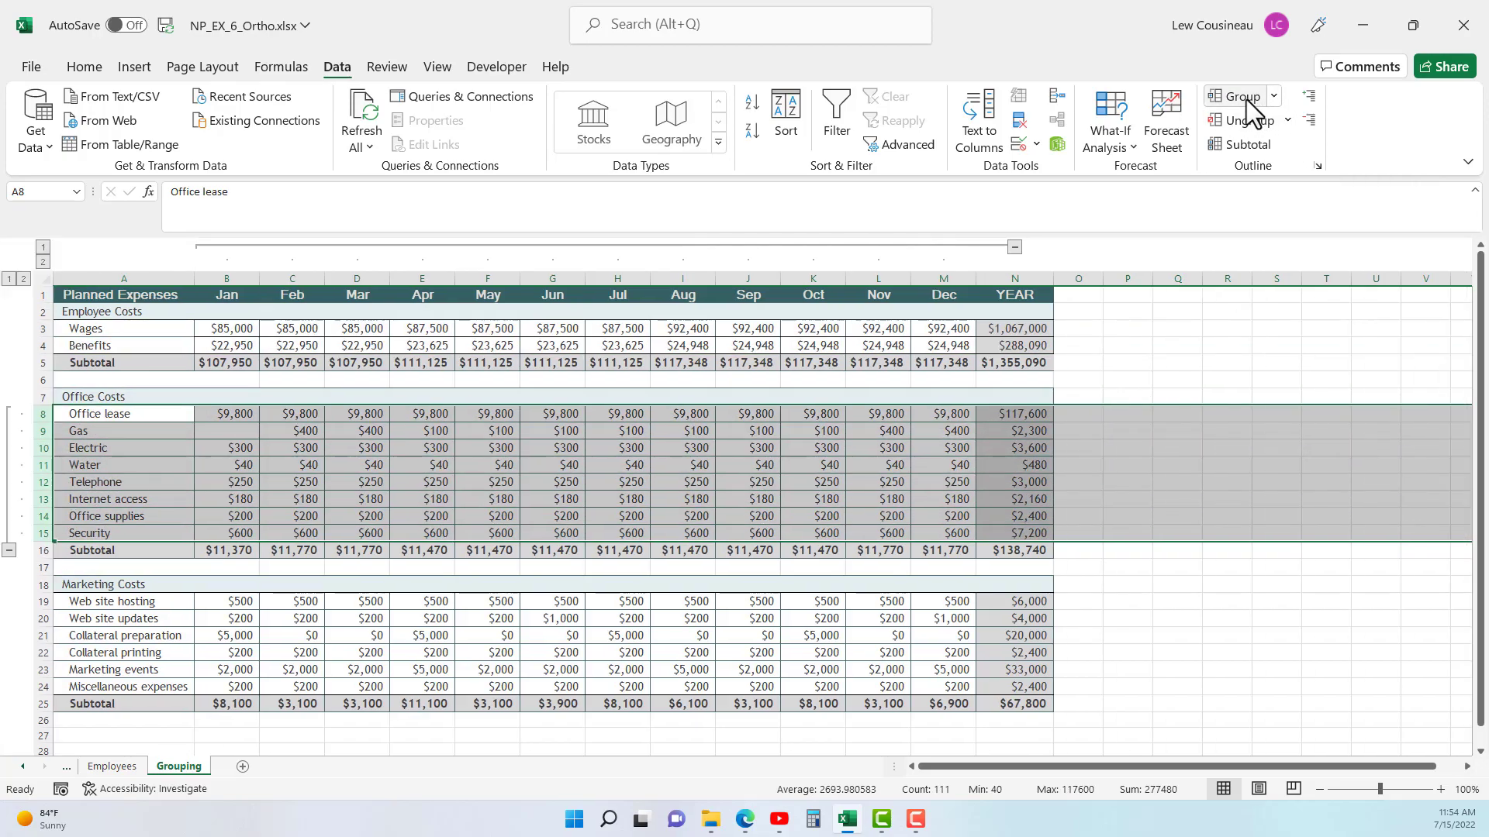
click(10, 550)
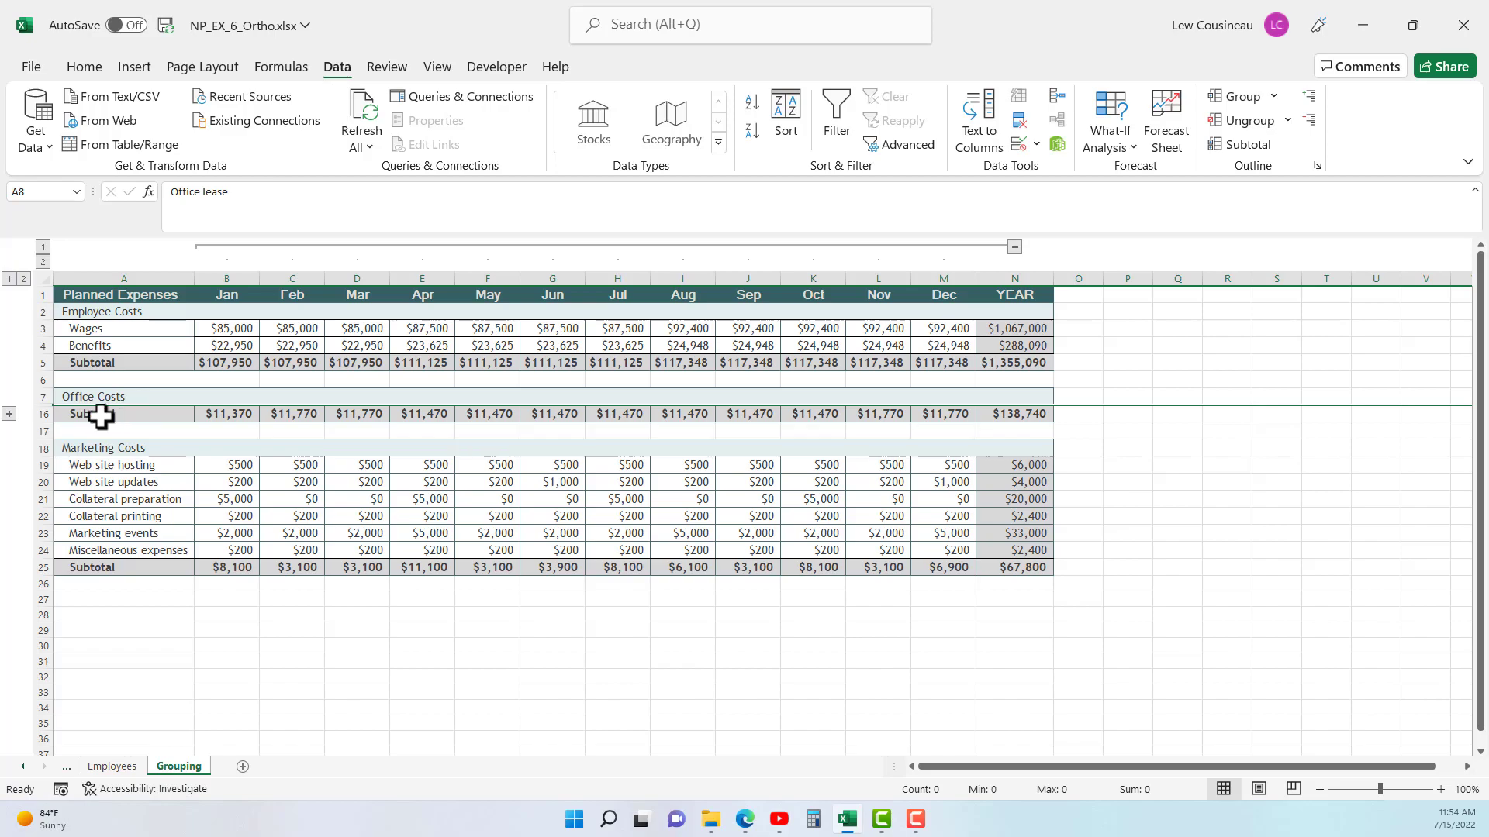
click(10, 413)
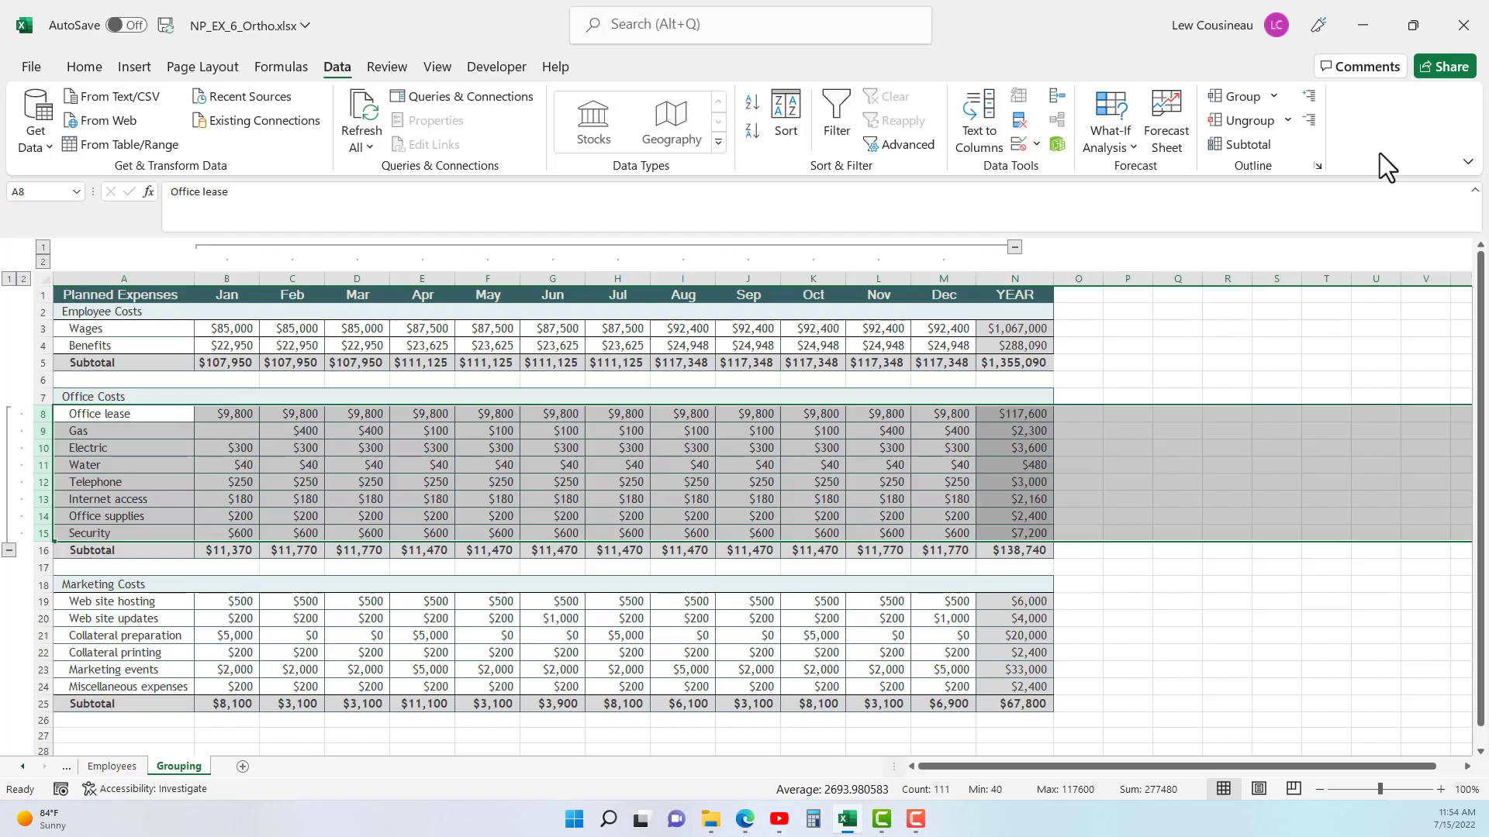
- Ungroup the Office Costs rows 8 to 15 and the Jan to Dec columns B through M
click(1235, 126)
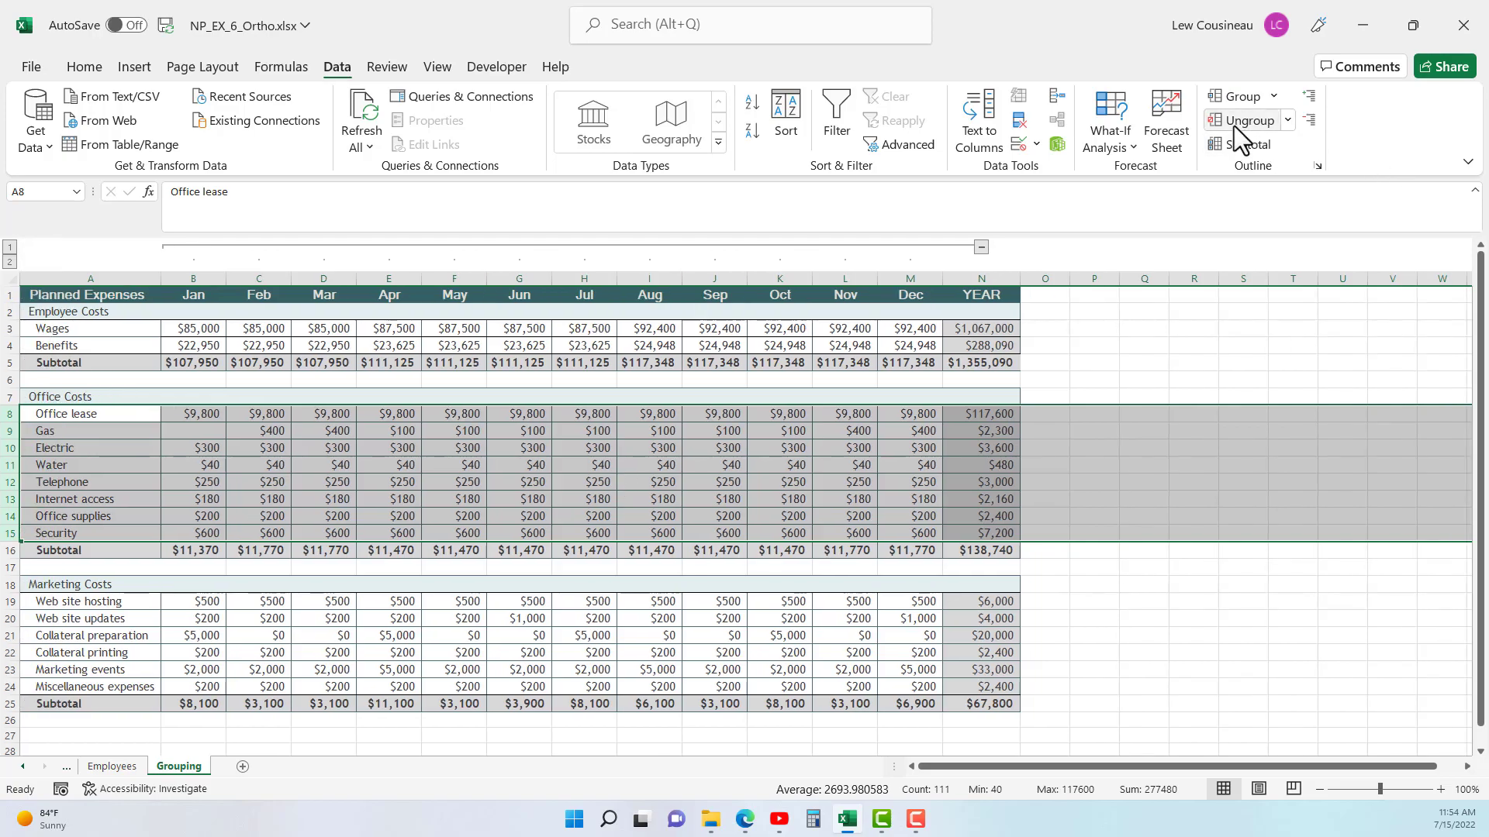
drag(194, 279, 904, 267)
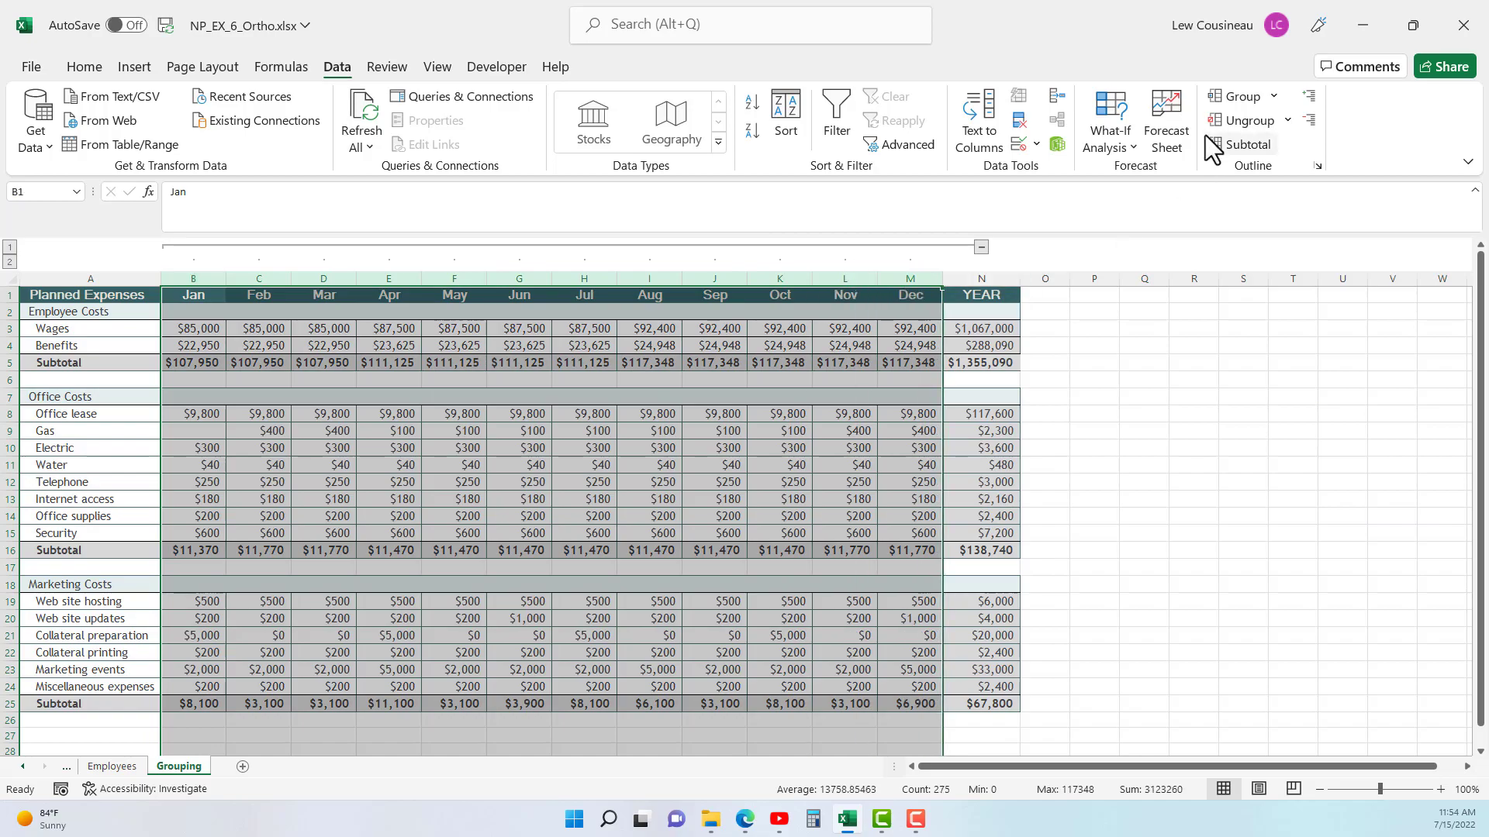
click(1247, 122)
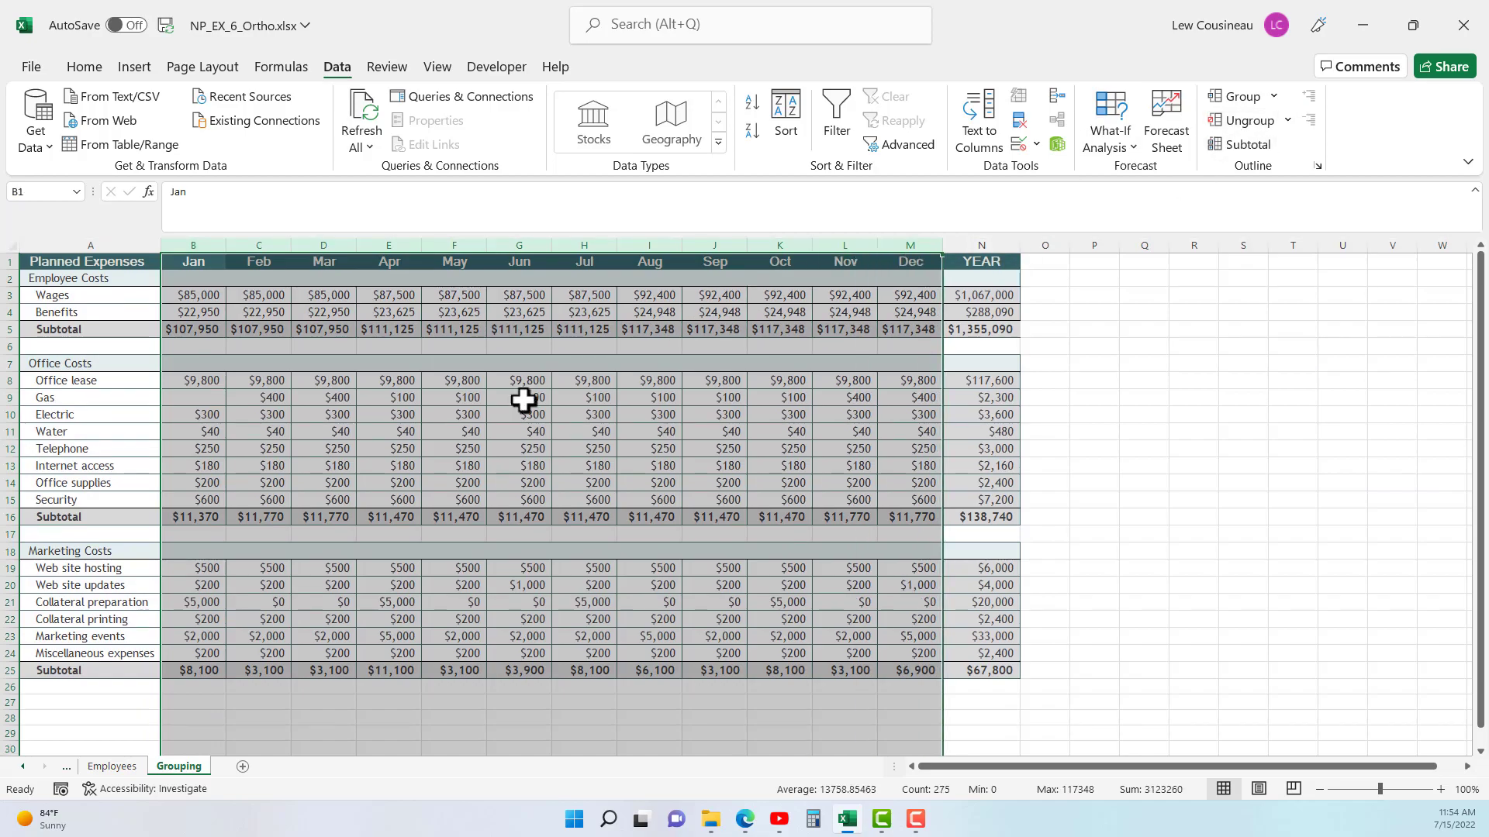
click(400, 466)
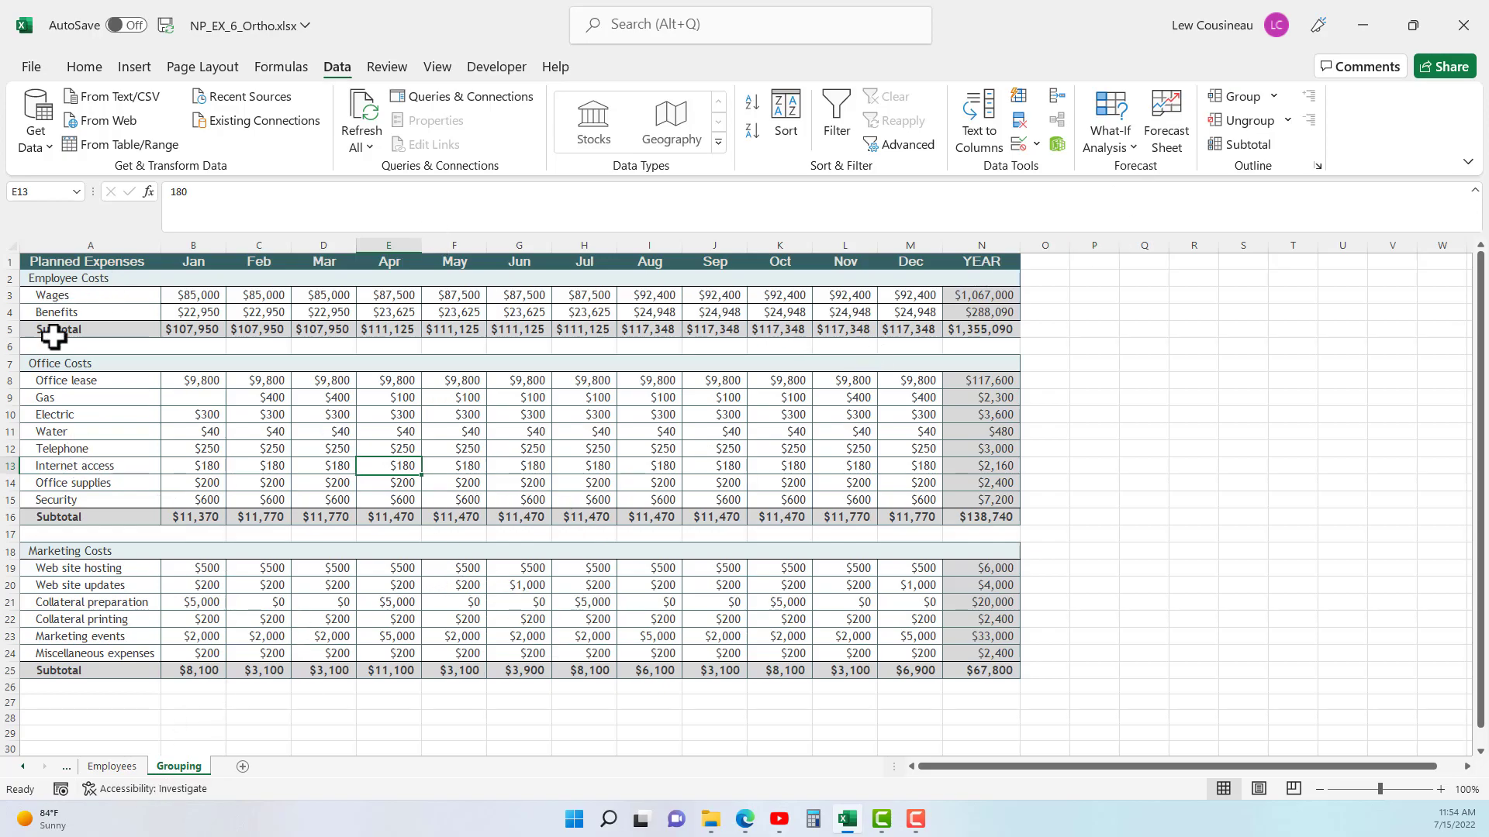
- Examine the SUM formulas behind the January subtotals in B5, B16 and B25 and the YEAR totals in N3:N5
drag(60, 331, 208, 324)
click(203, 331)
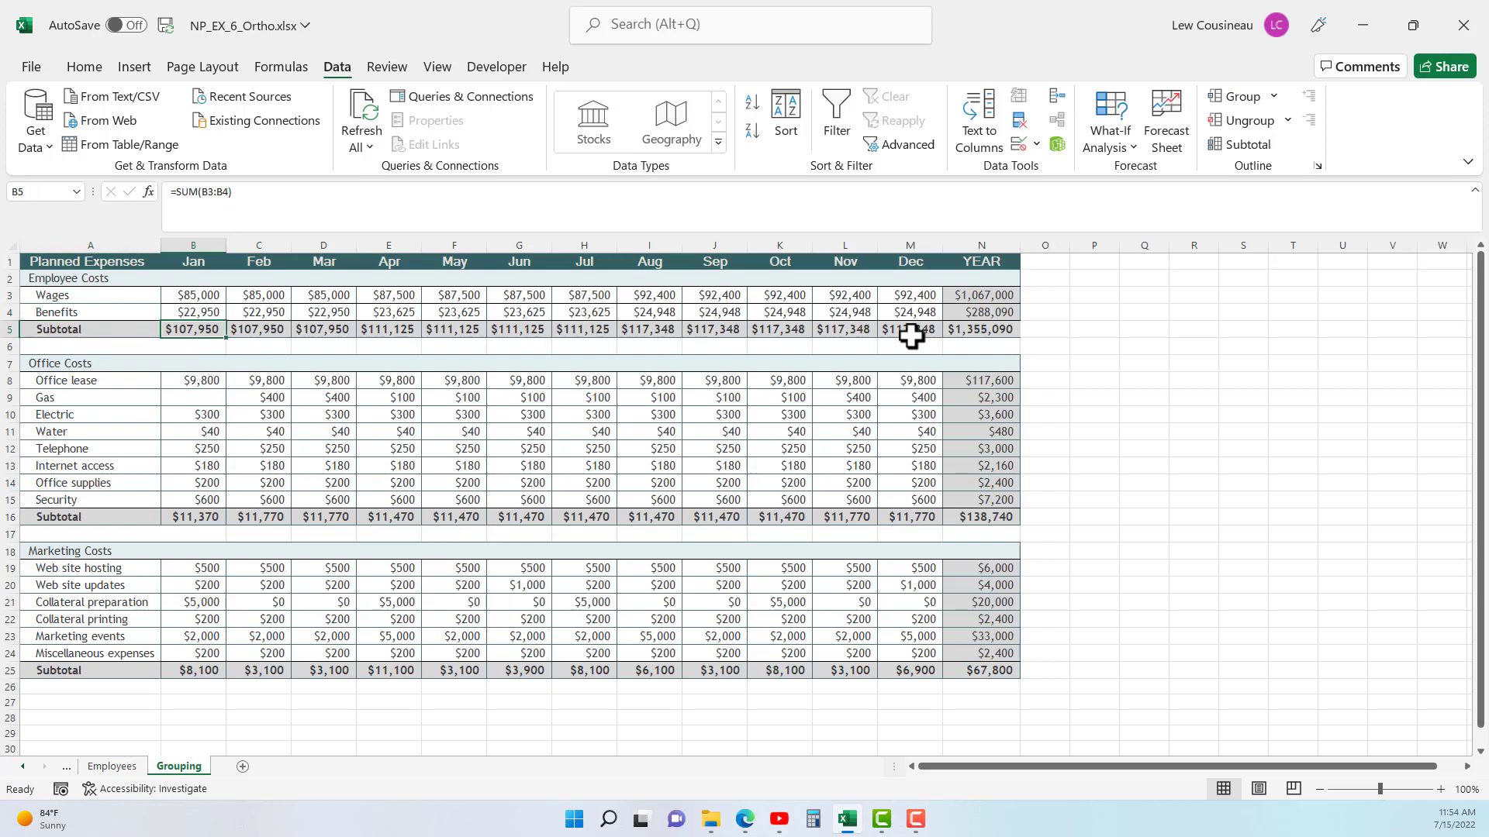
drag(996, 289, 991, 325)
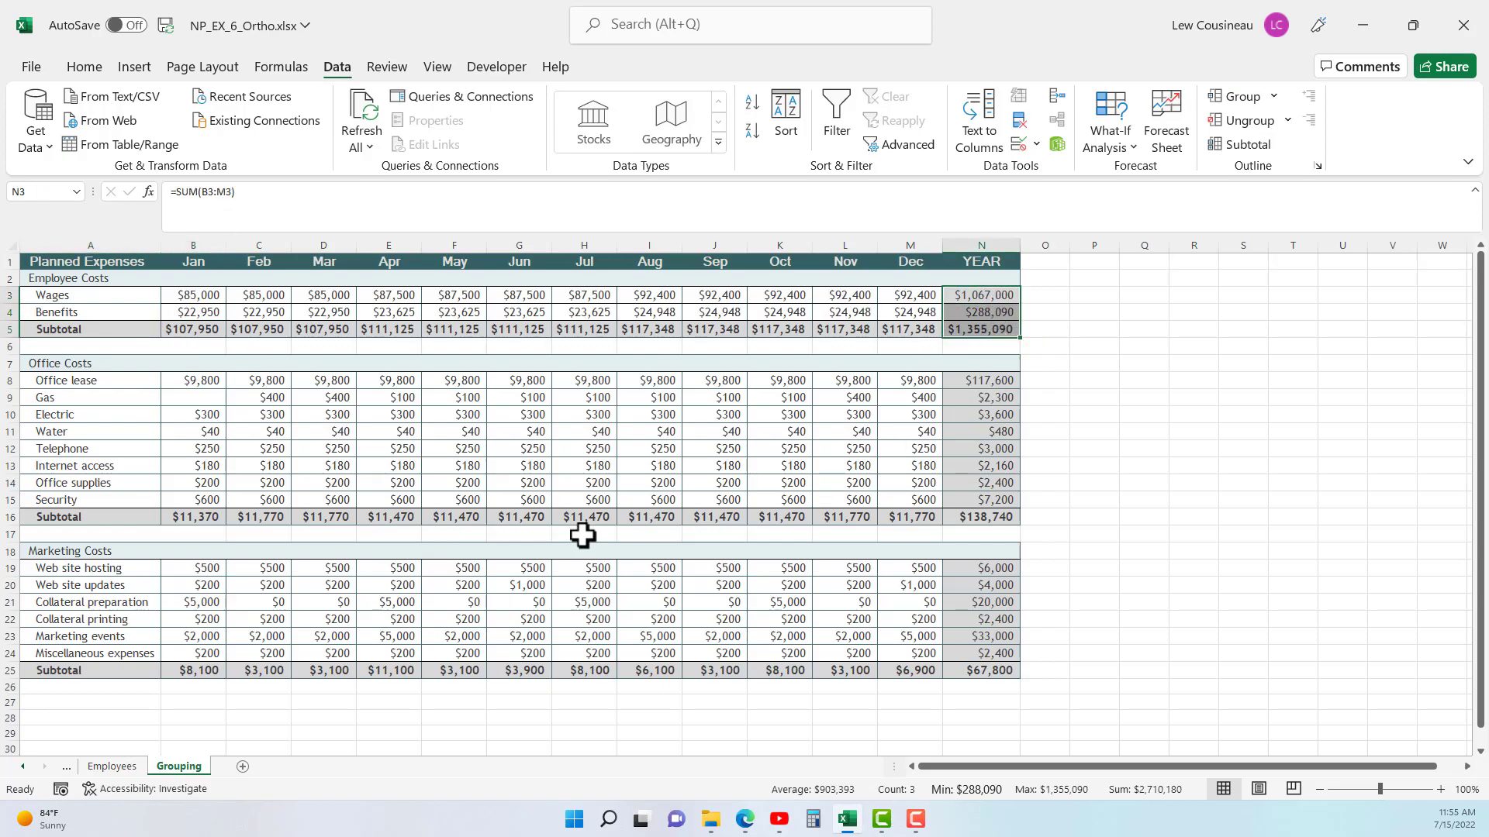
drag(206, 385, 198, 497)
click(193, 517)
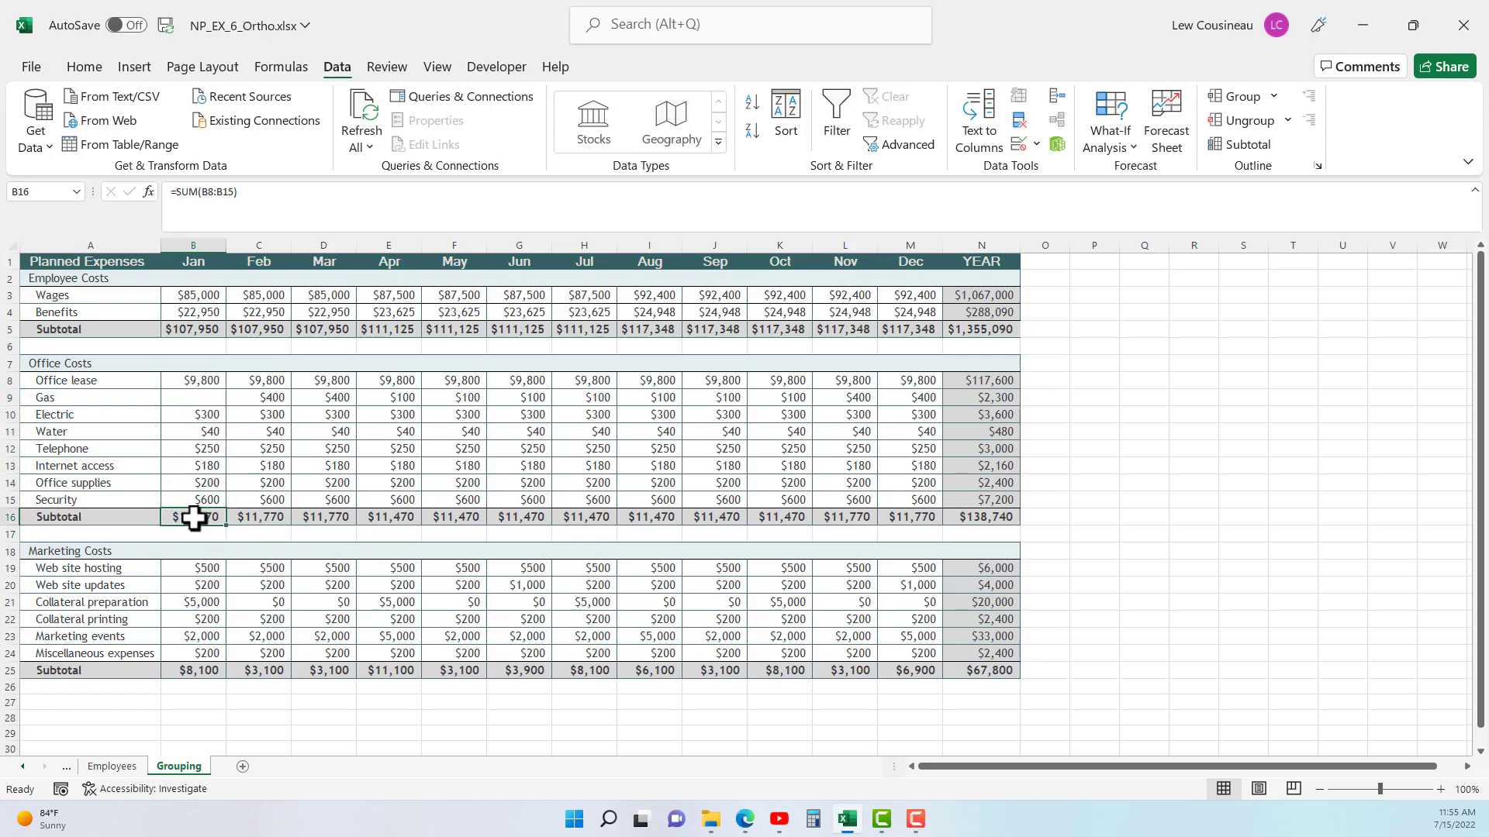
drag(199, 571, 196, 654)
click(193, 671)
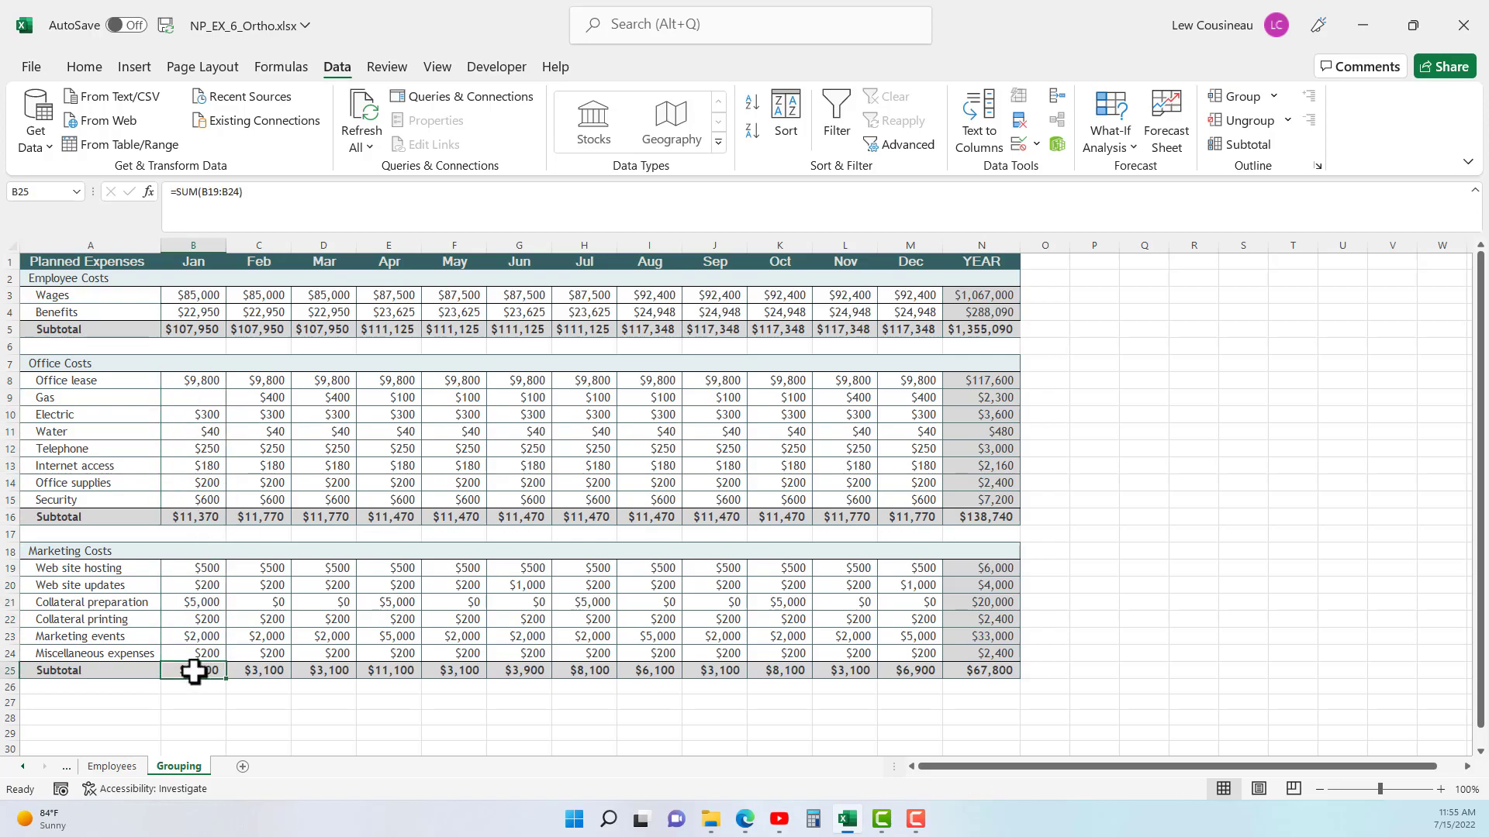
- Apply Auto Outline to the planned expenses, and collapse the three cost row groups and the month columns
click(1273, 97)
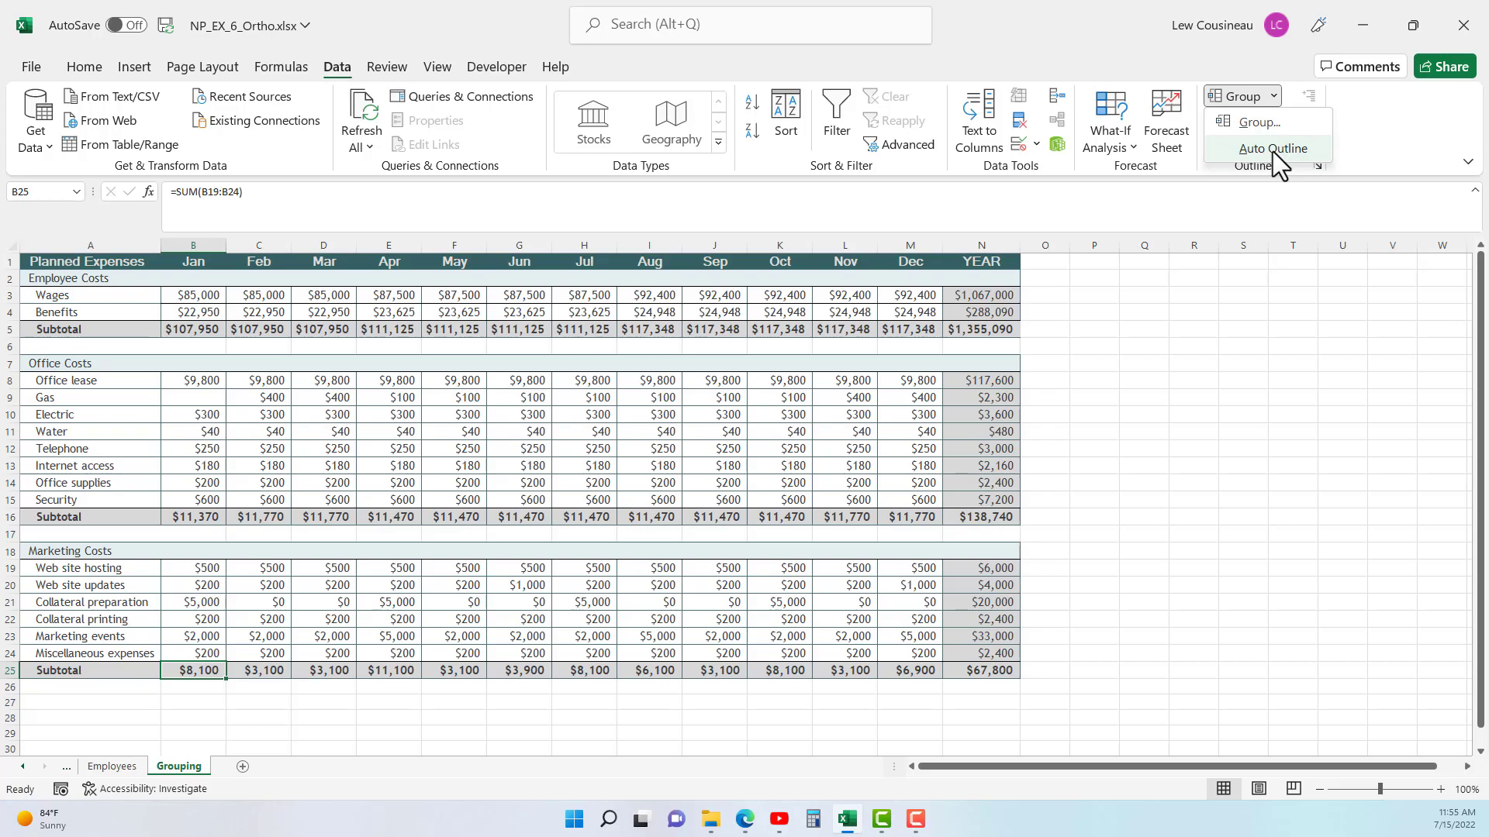
click(1273, 151)
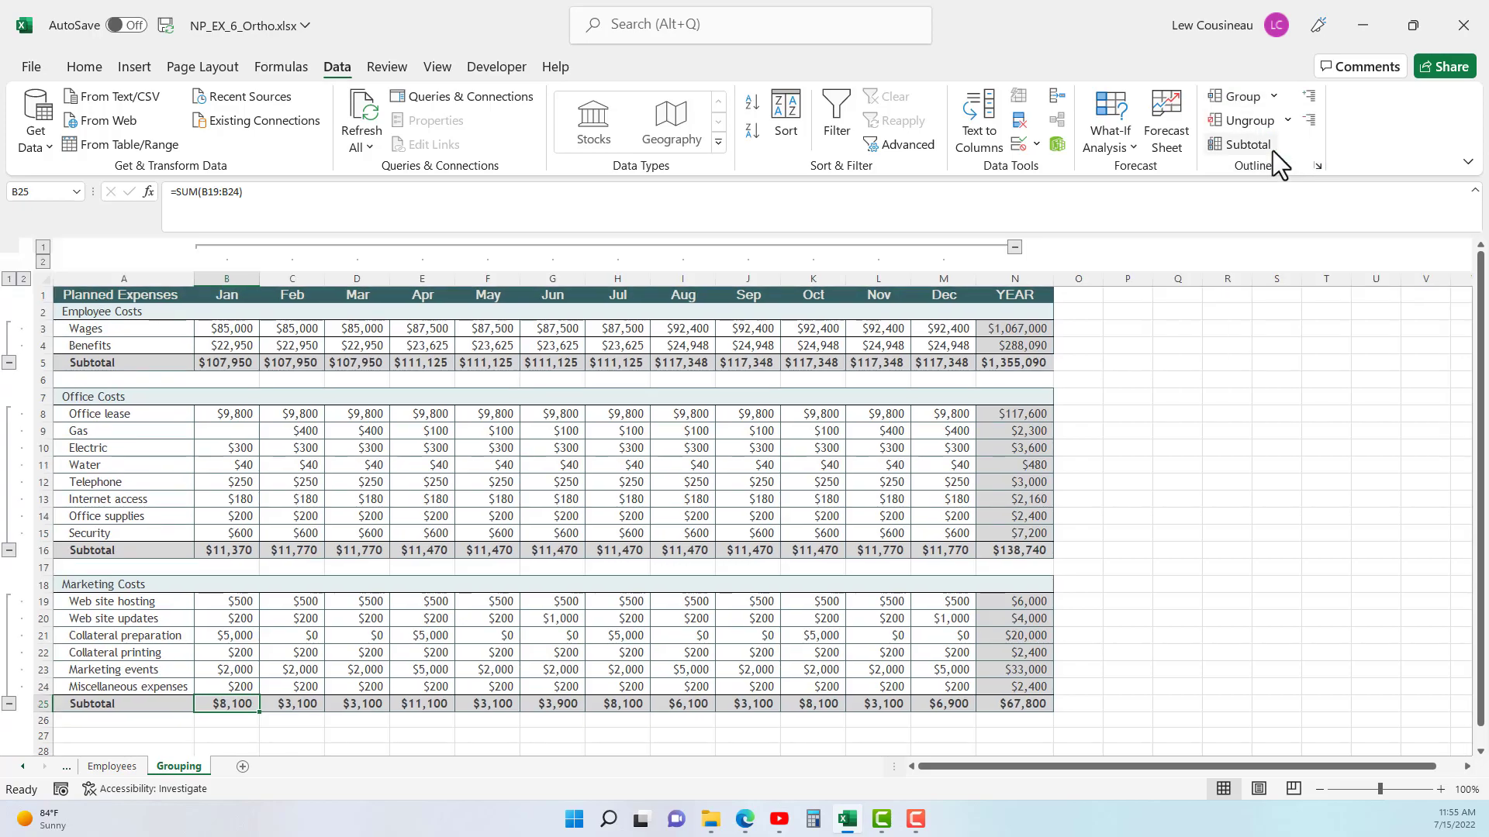
click(8, 362)
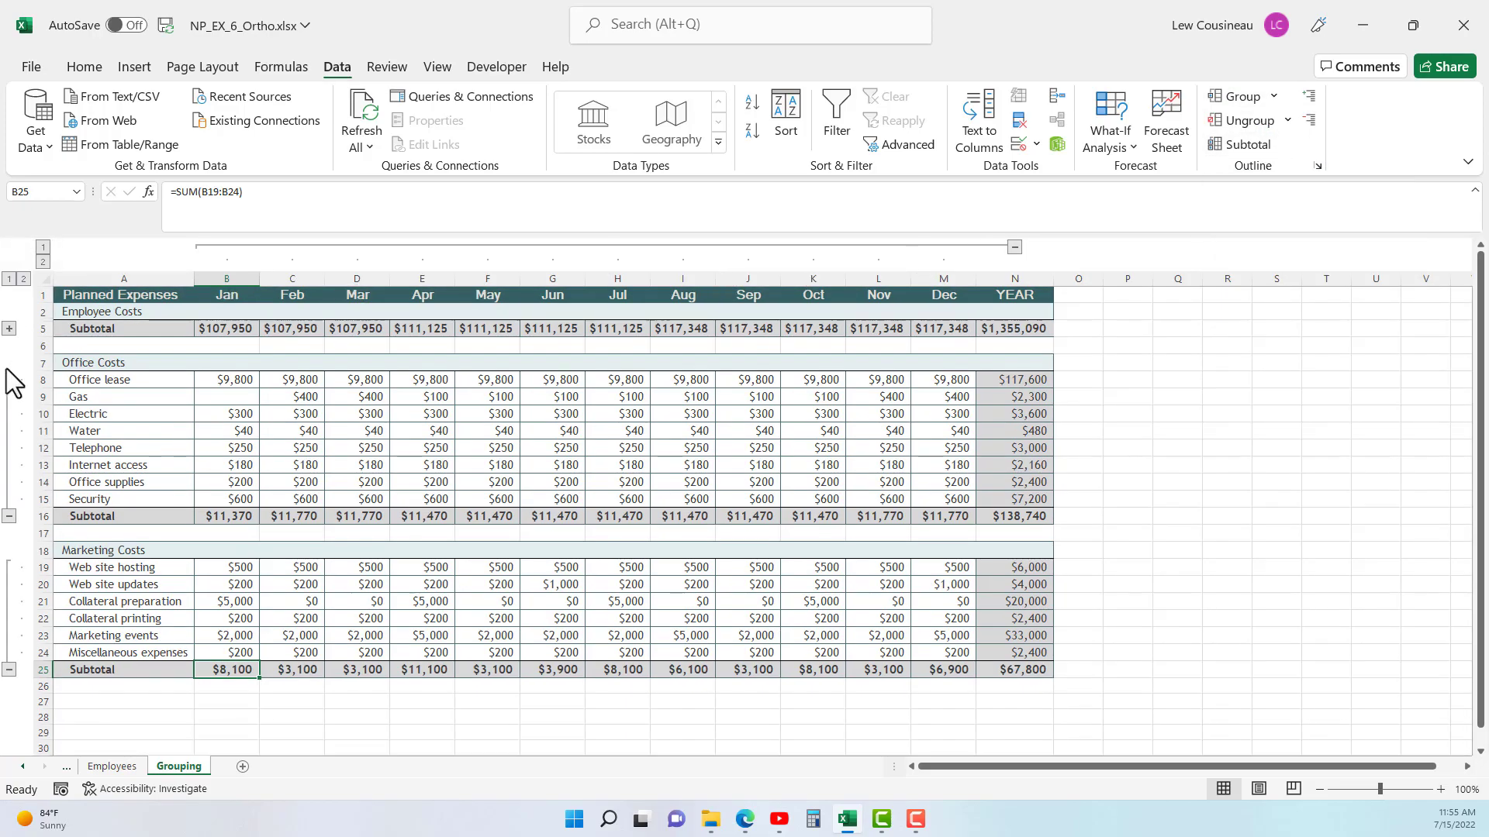
click(9, 516)
click(8, 533)
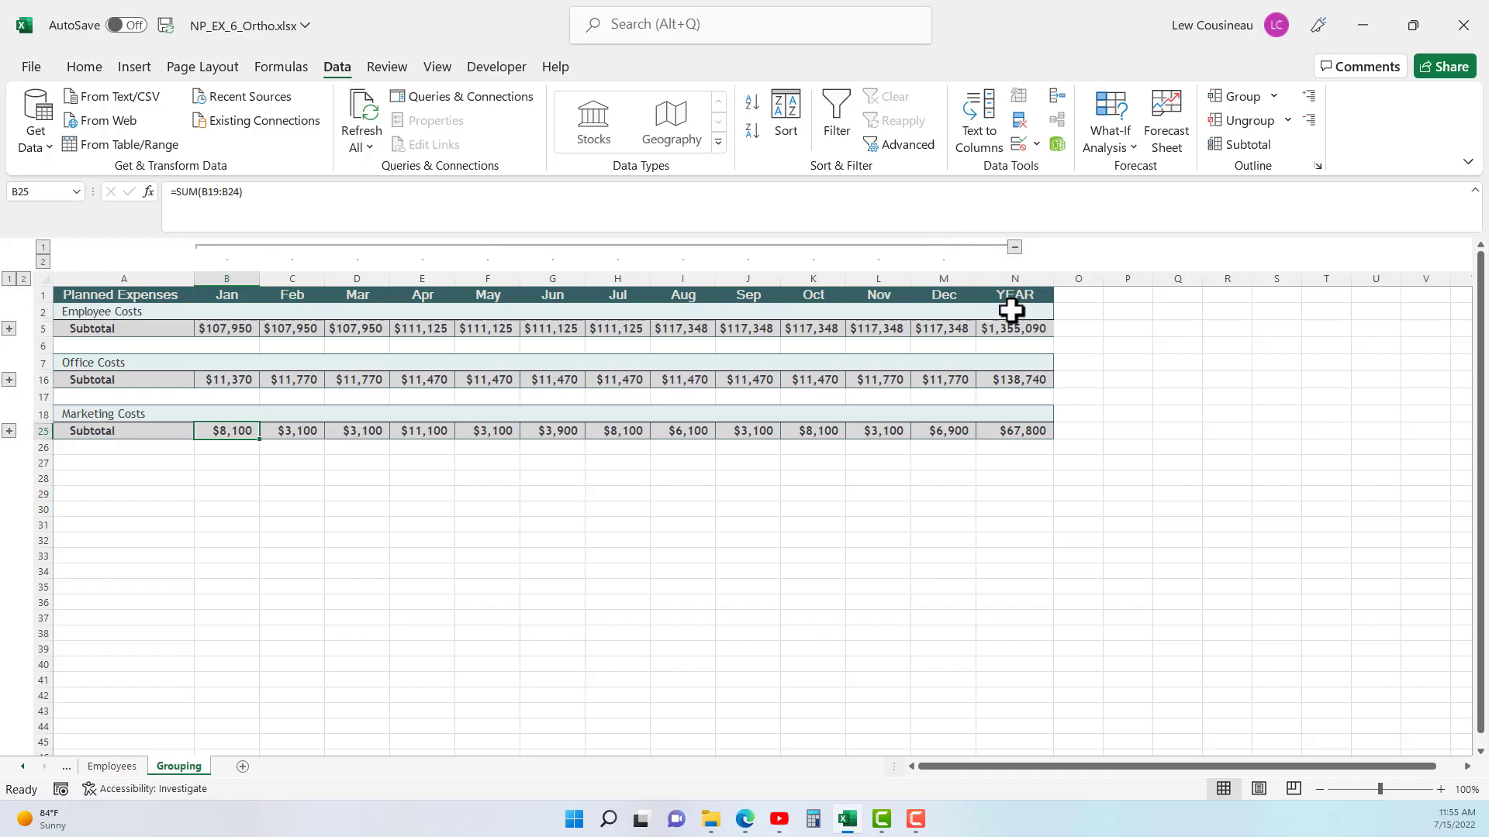
click(1014, 249)
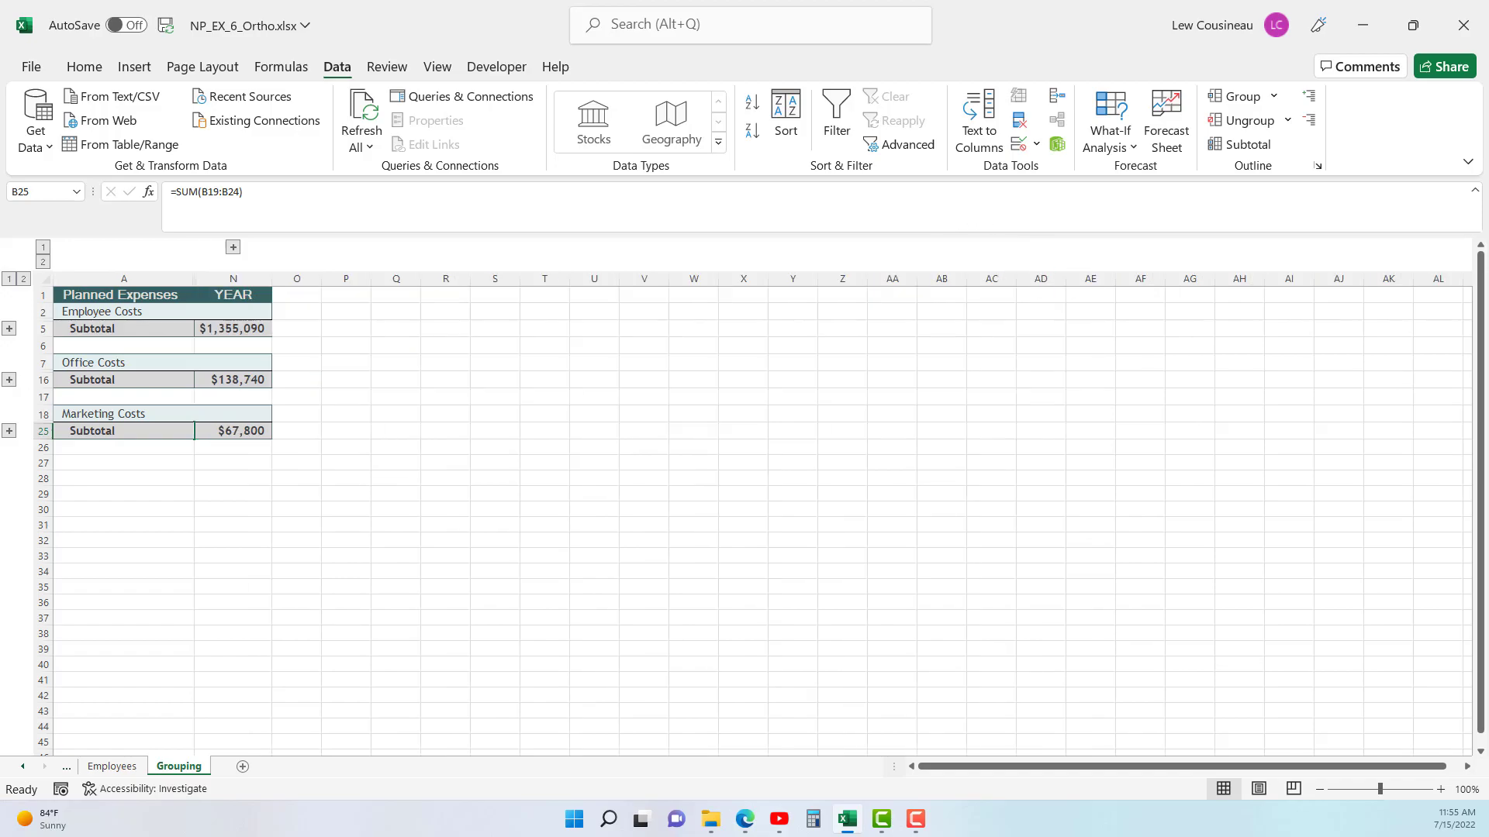
- Expand all row groups and the month columns to outline level 2
key(F10)
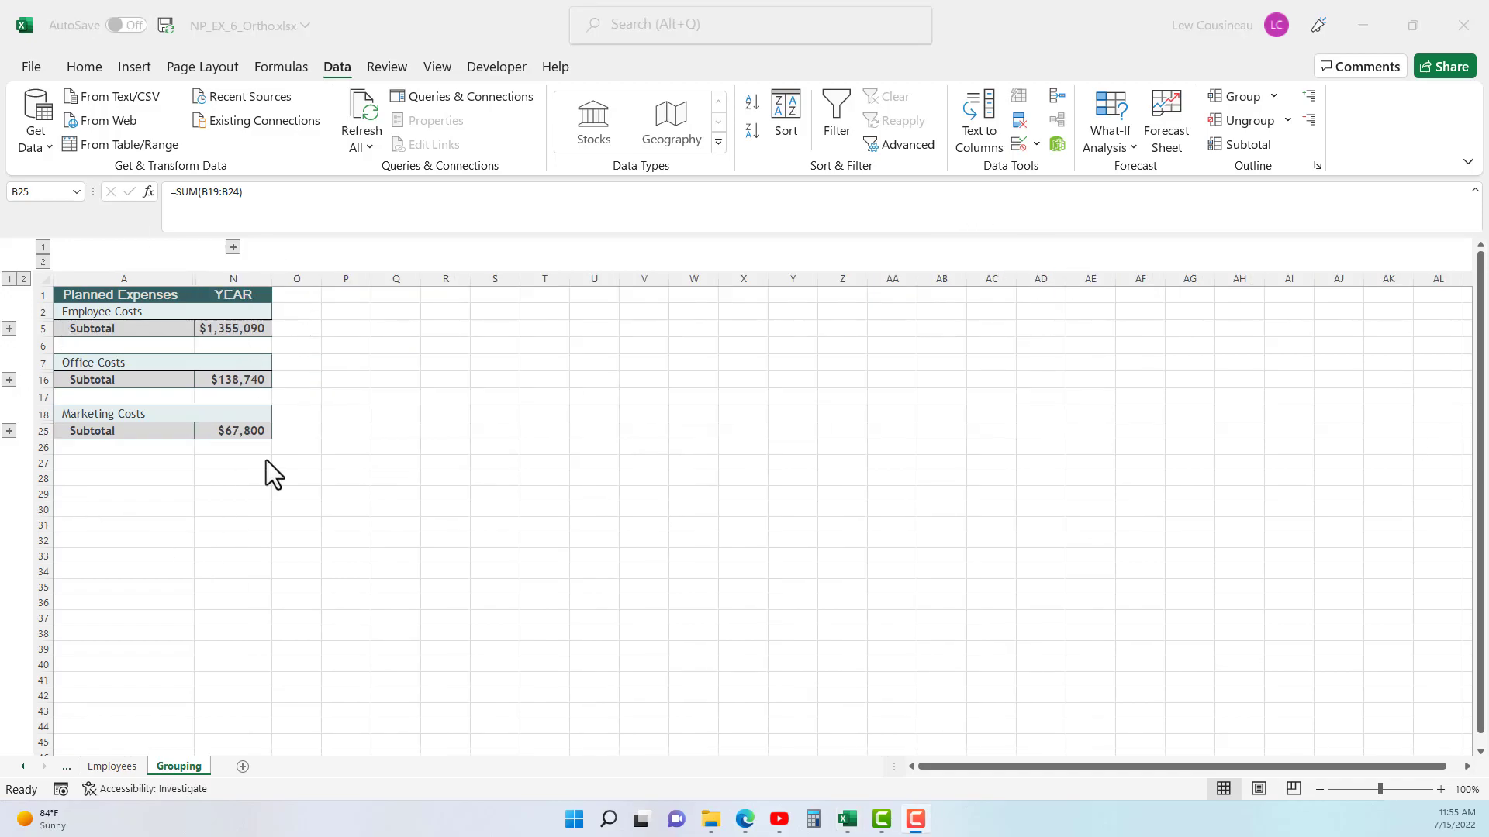
click(25, 277)
click(25, 278)
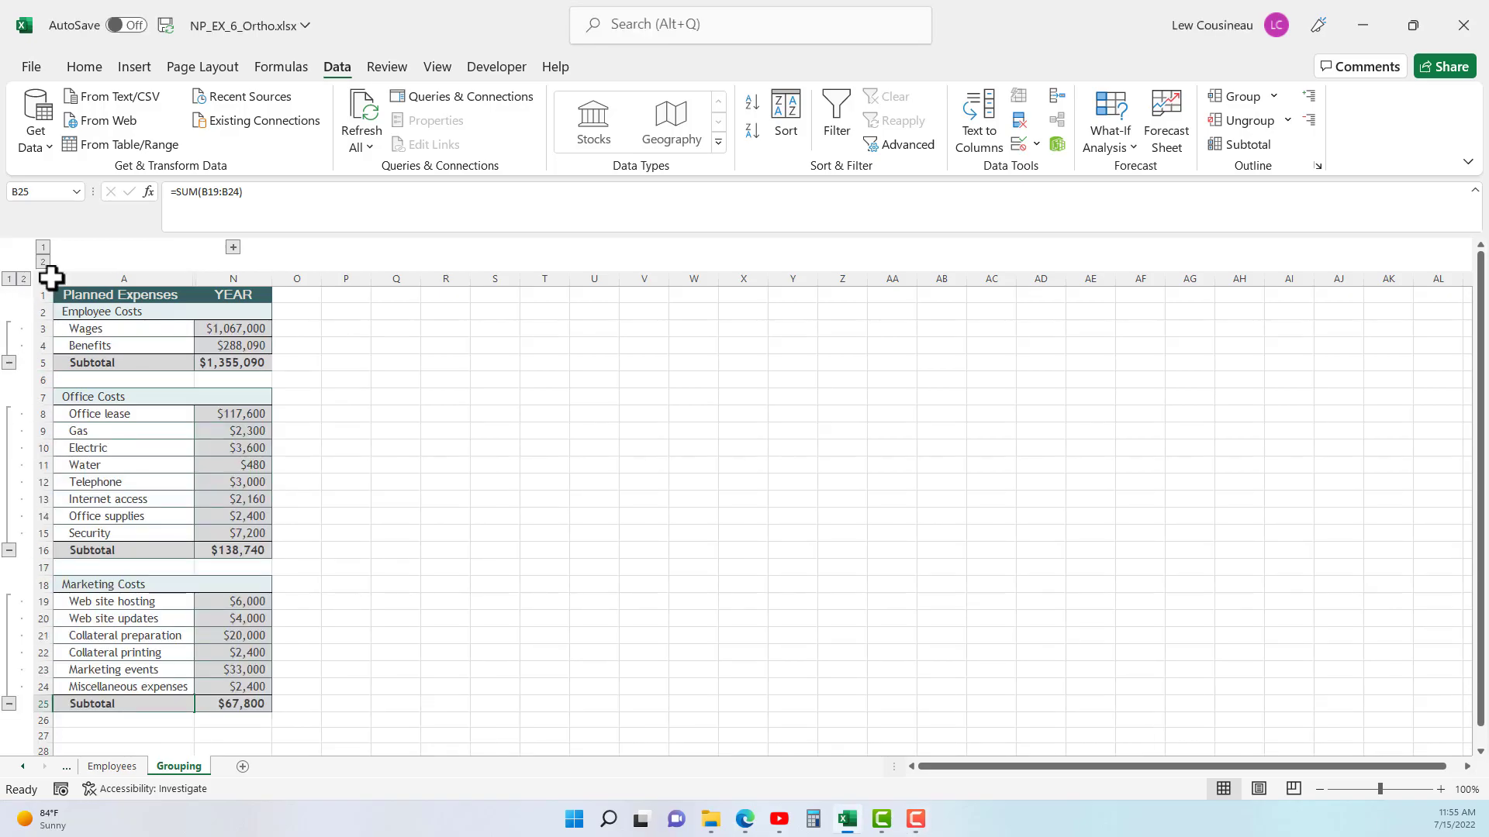
click(44, 261)
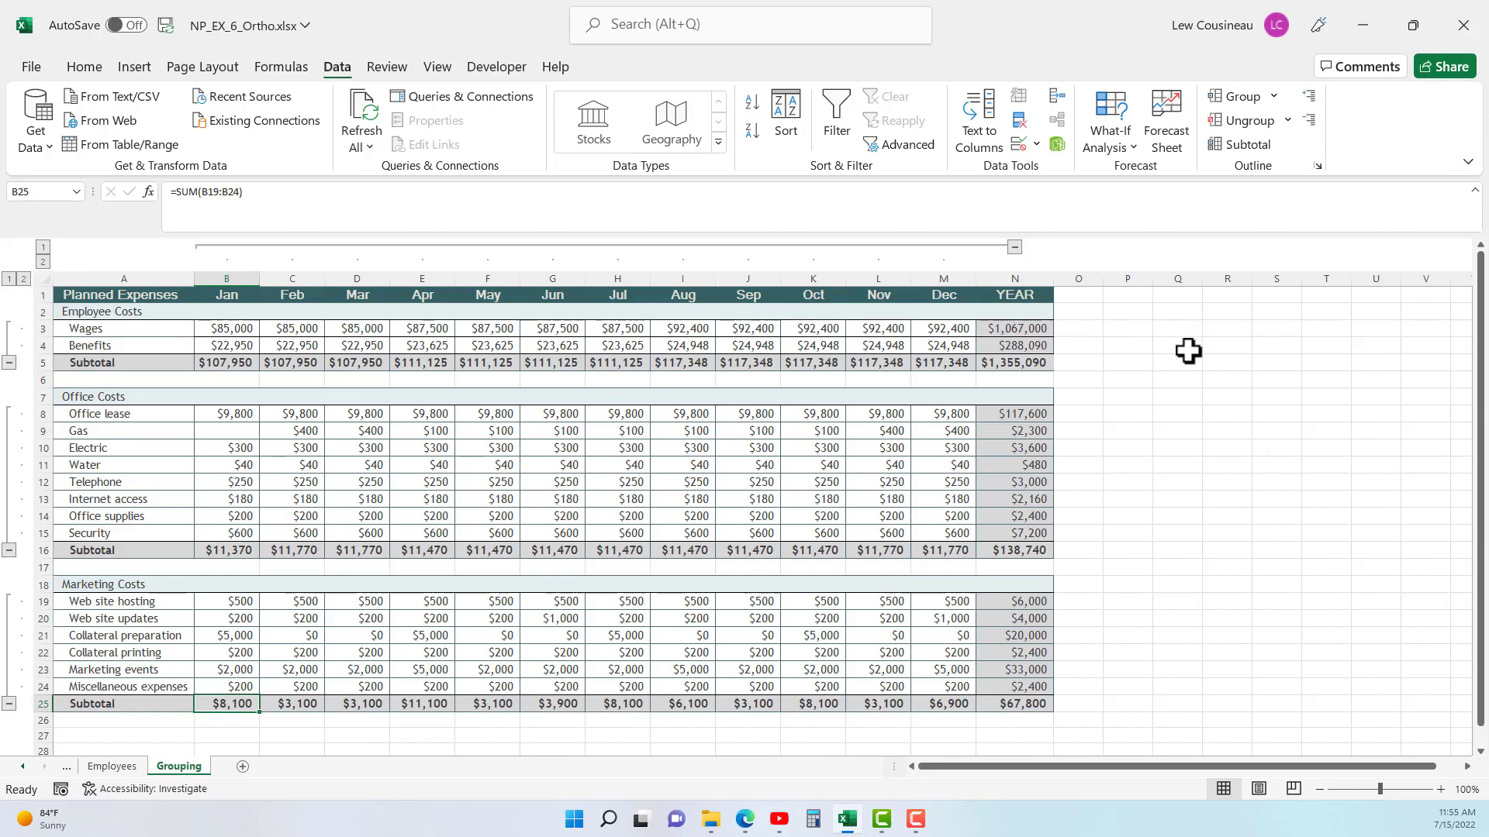
- Remove the whole outline from the planned expenses range A1:N25 by ungrouping its rows and its columns
click(1254, 124)
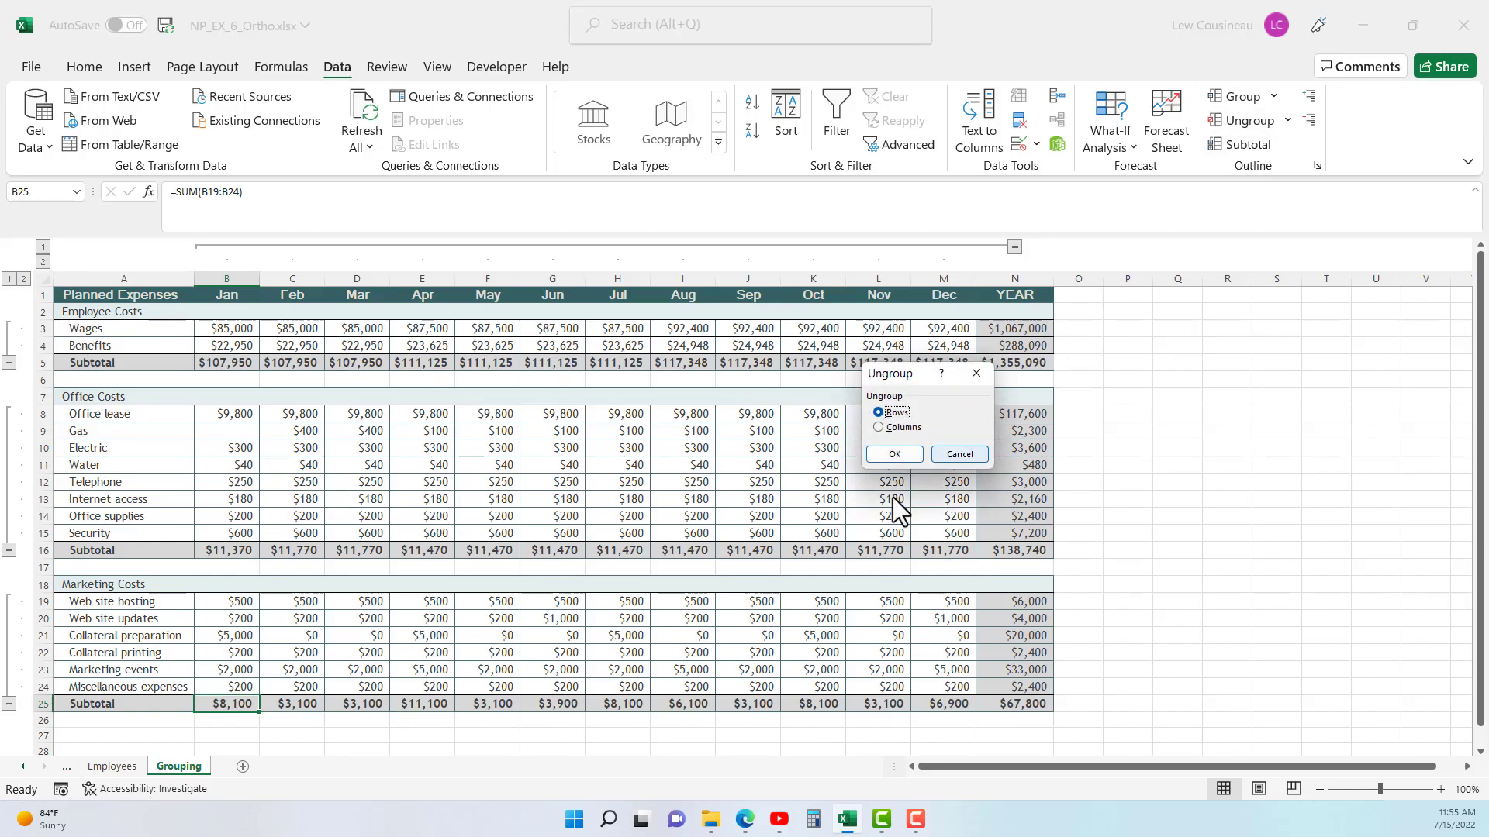
click(959, 455)
drag(73, 294, 1043, 705)
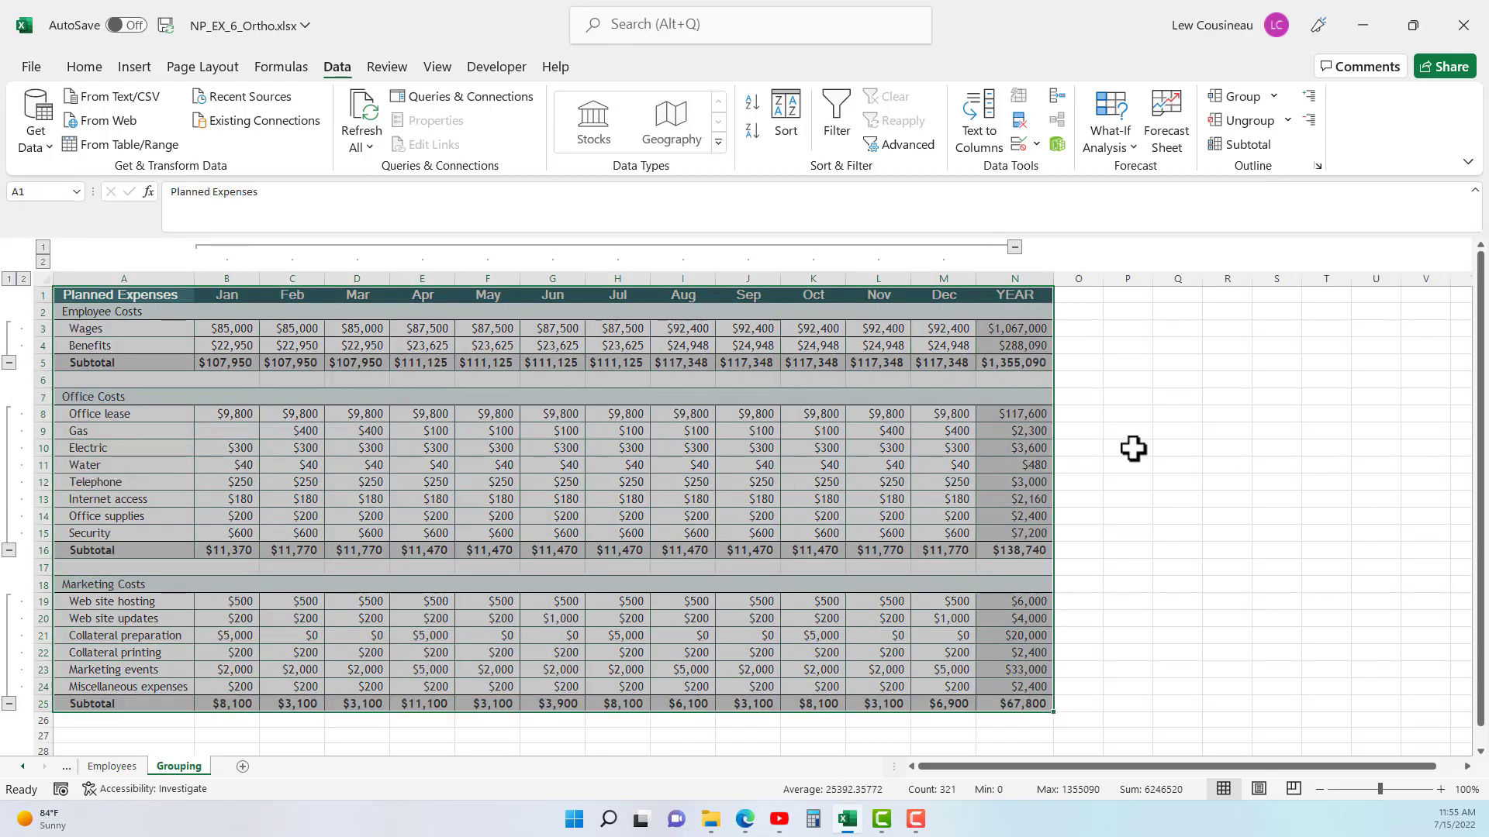
click(1240, 125)
click(893, 454)
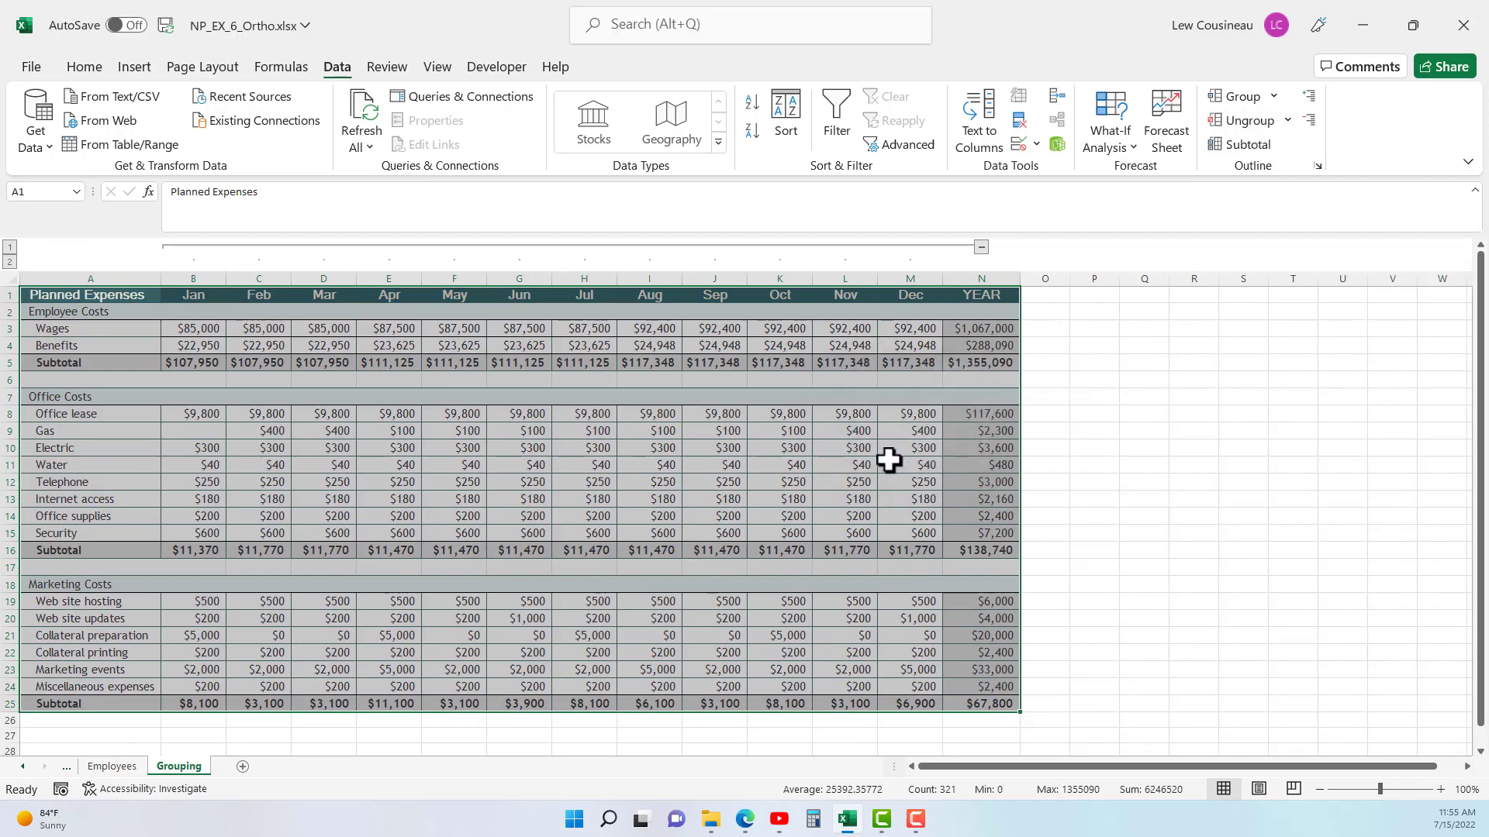
click(1243, 122)
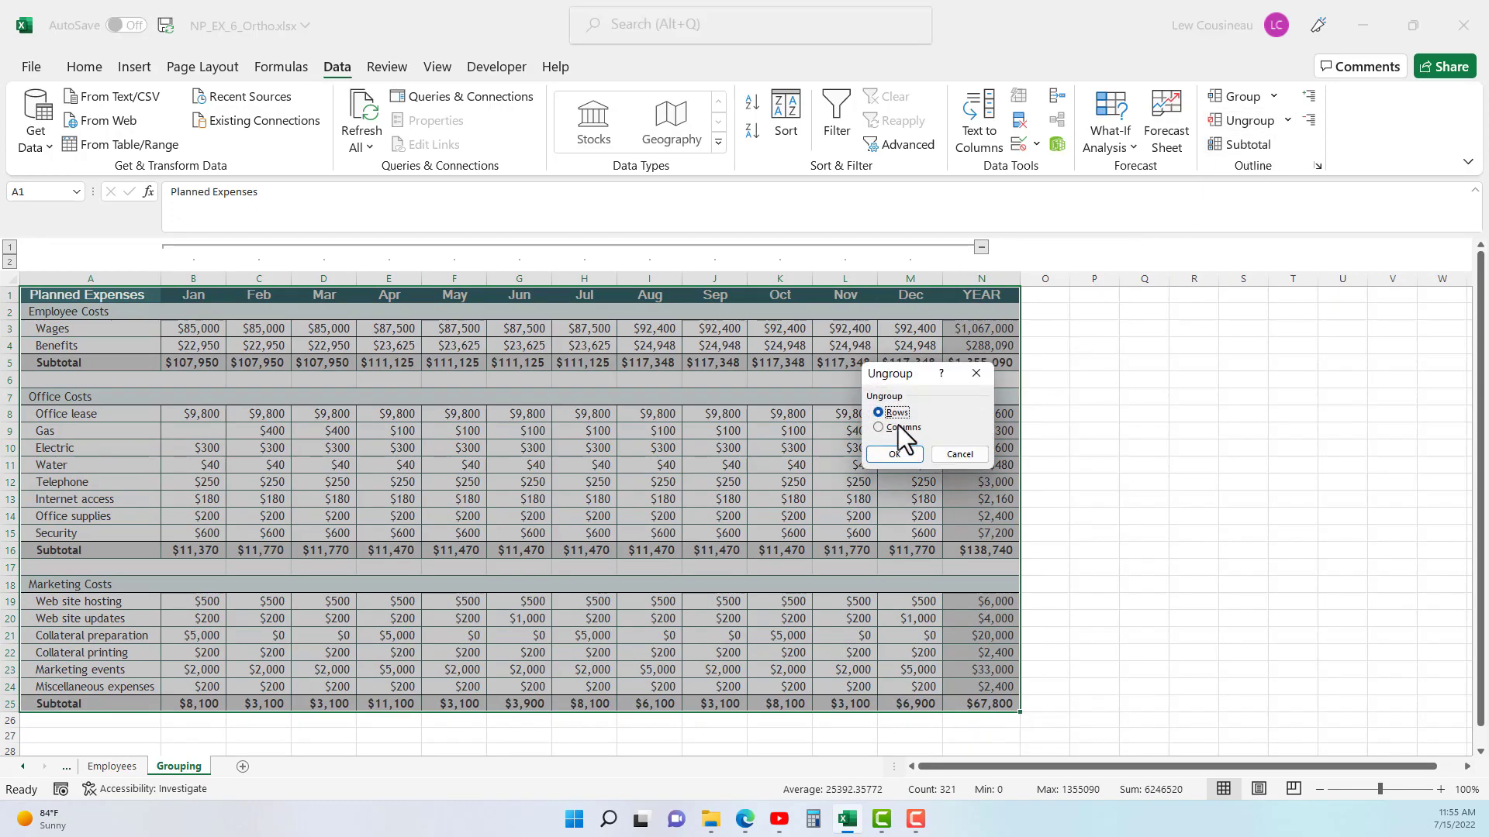
click(893, 454)
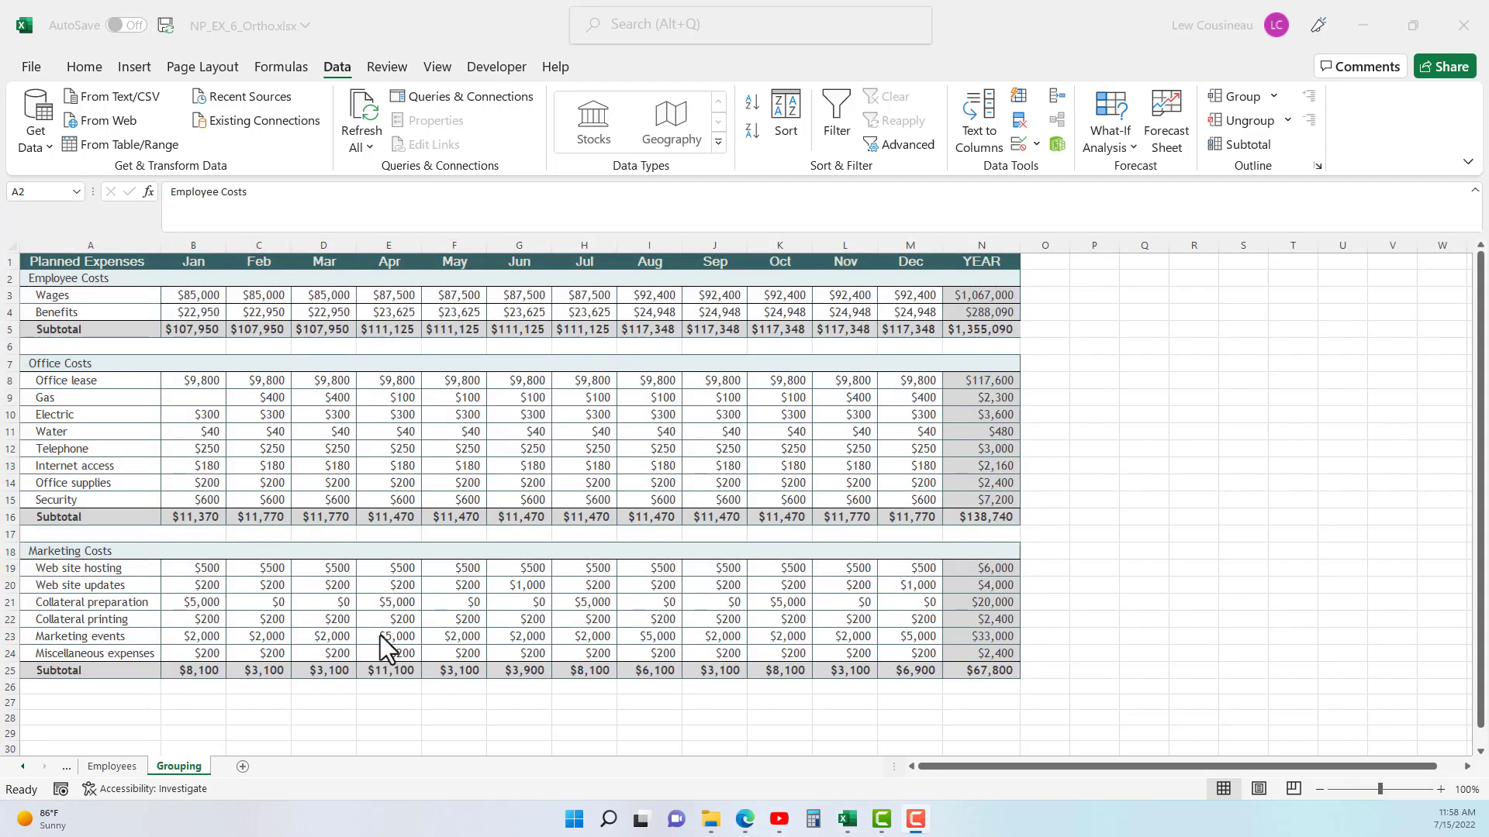
- Switch to the Employees sheet and select cells A8:I19 in the employee table
click(106, 767)
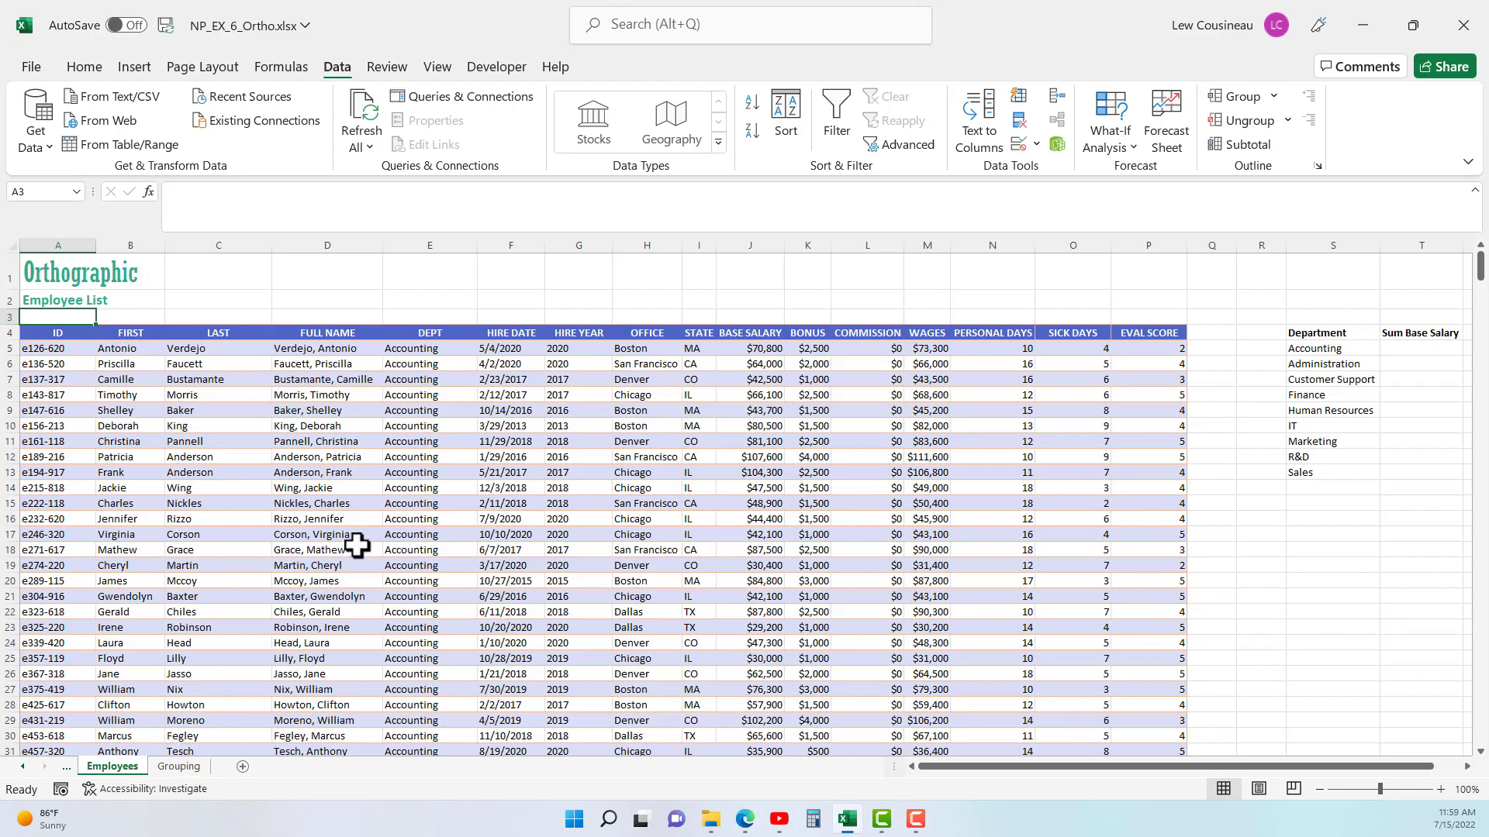
click(263, 505)
drag(81, 394, 694, 560)
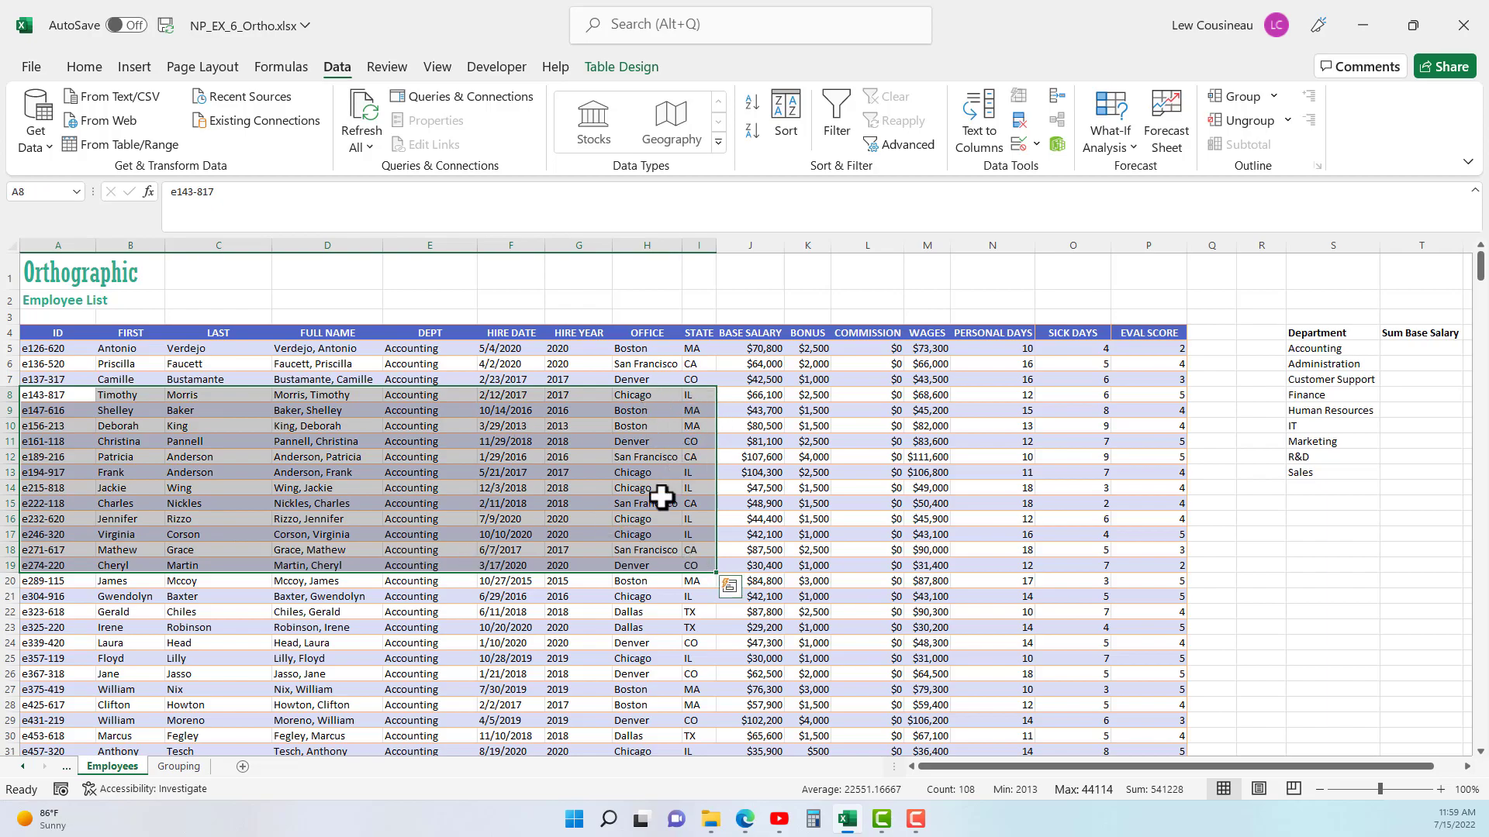
- Look over the employee table and check which grouping options are available for it
drag(767, 378, 914, 396)
scroll(695, 464, down, 11)
scroll(647, 545, up, 11)
scroll(411, 608, down, 2)
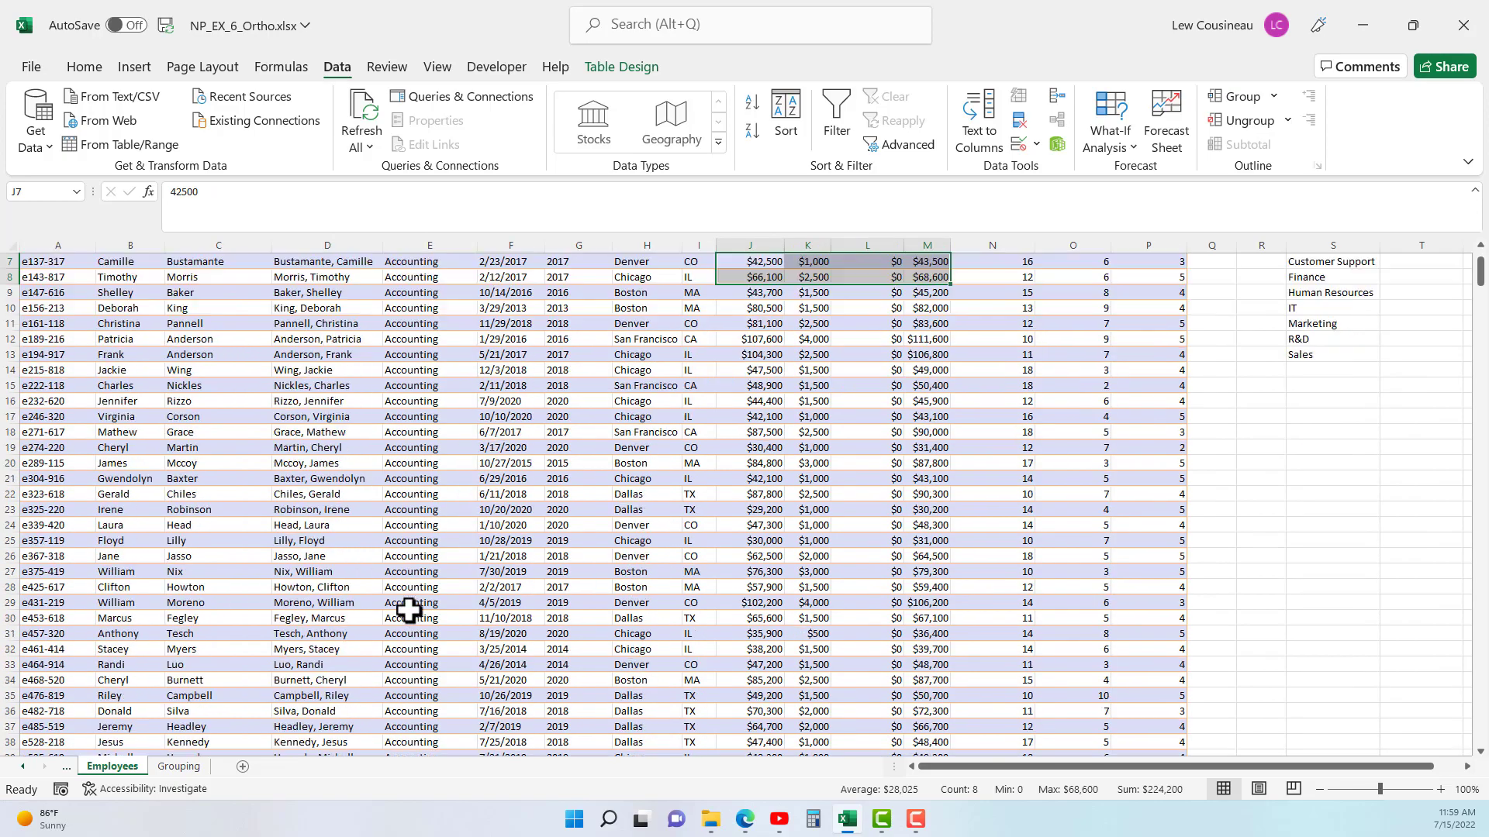
scroll(527, 577, up, 2)
click(556, 474)
click(1274, 97)
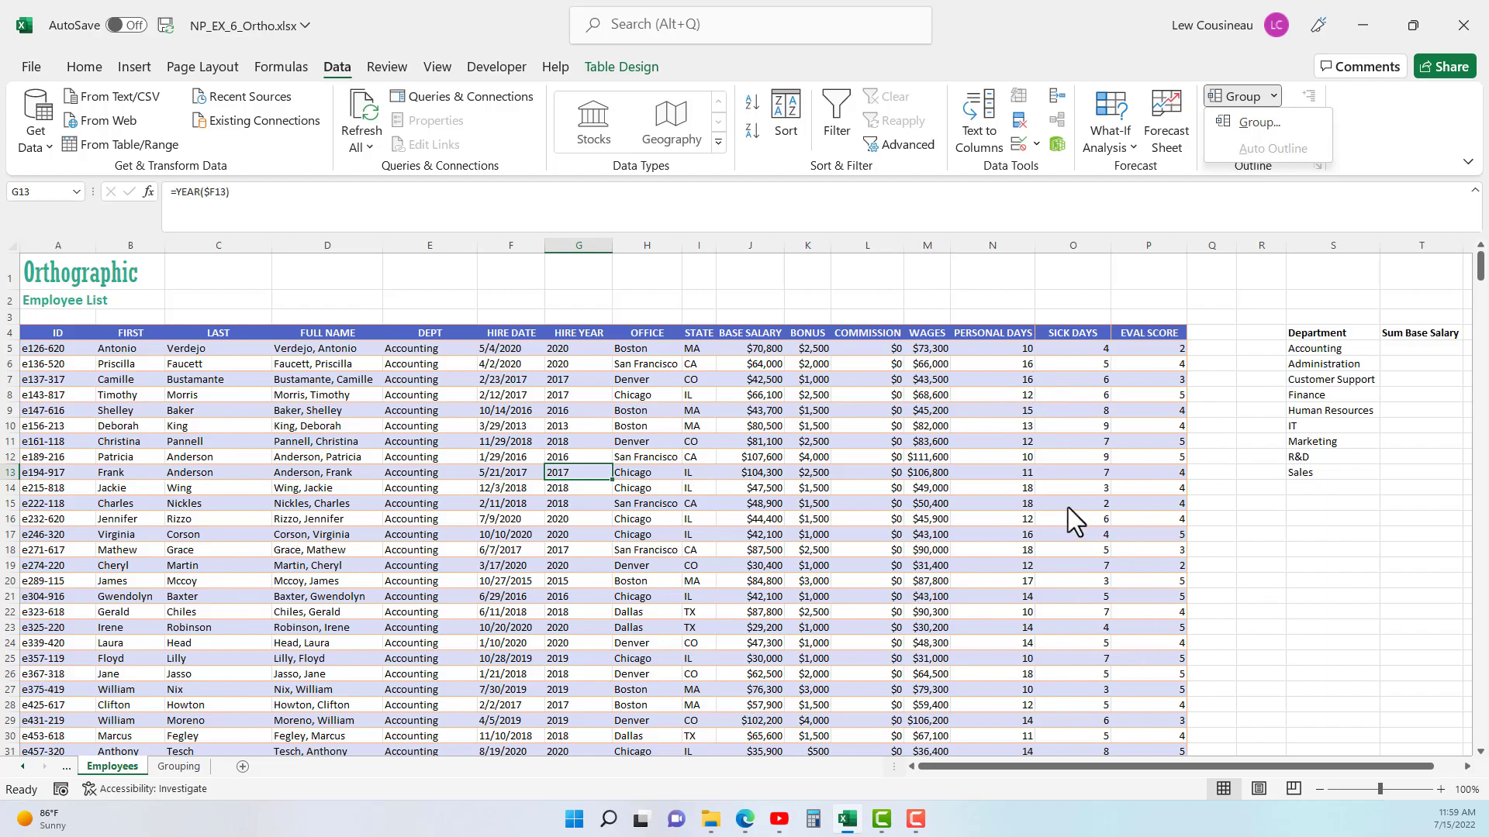
click(836, 518)
click(762, 442)
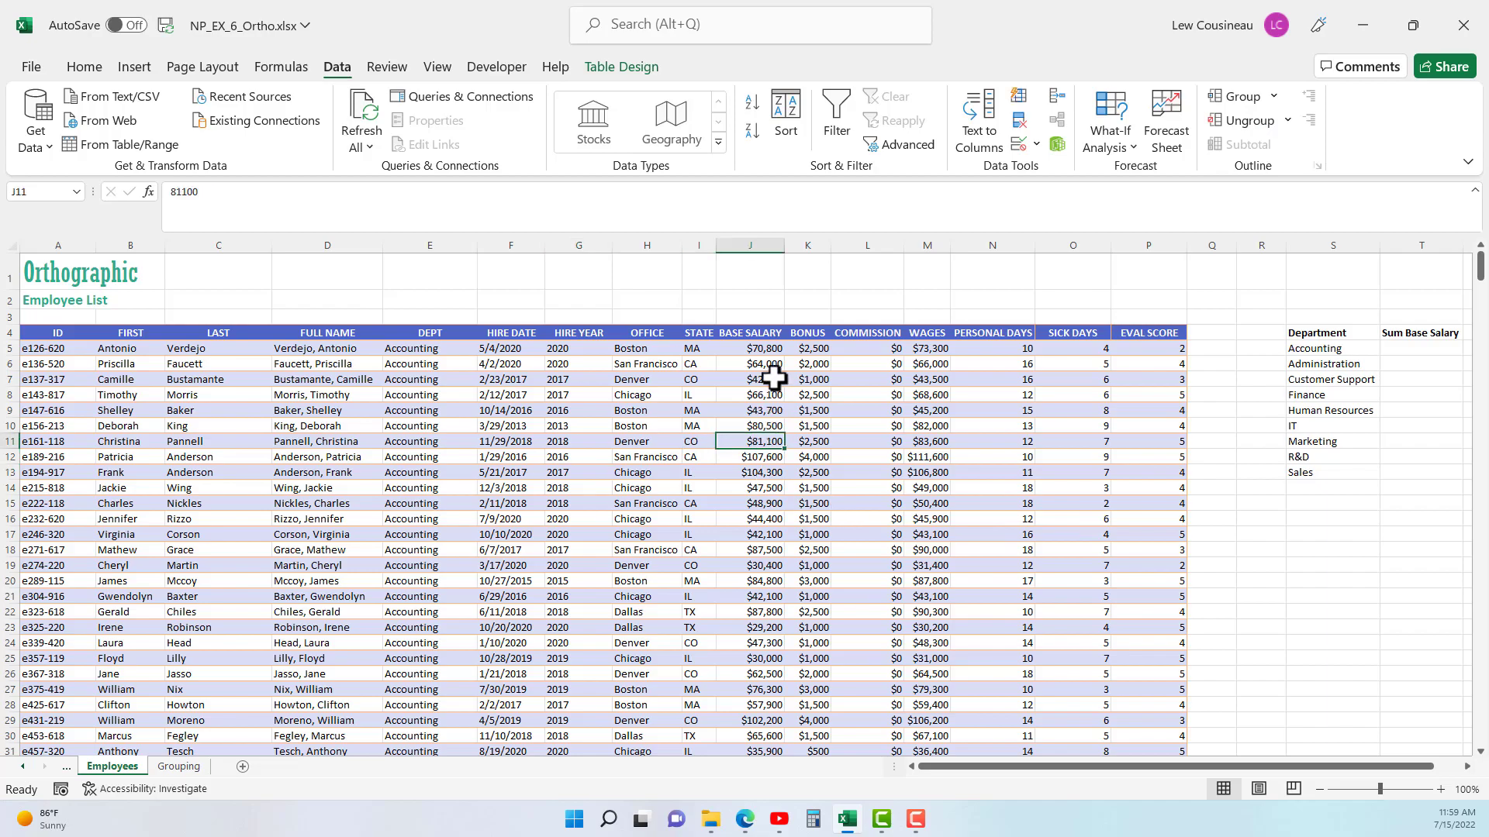
- Group the Base Salary, Bonus and Commission columns of the employee table, and collapse and re-expand the group
drag(762, 343, 930, 353)
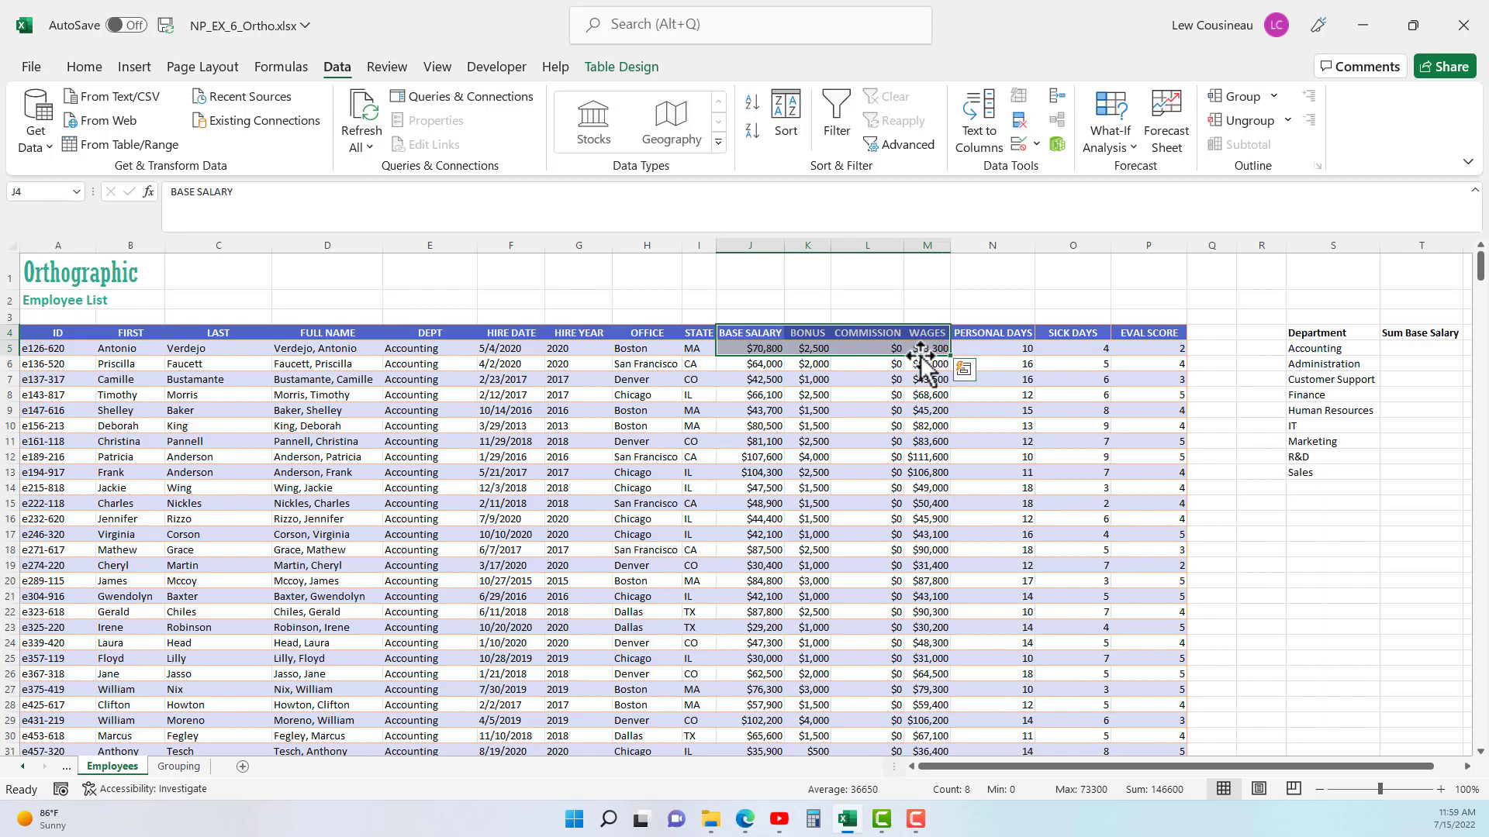
drag(744, 332, 877, 335)
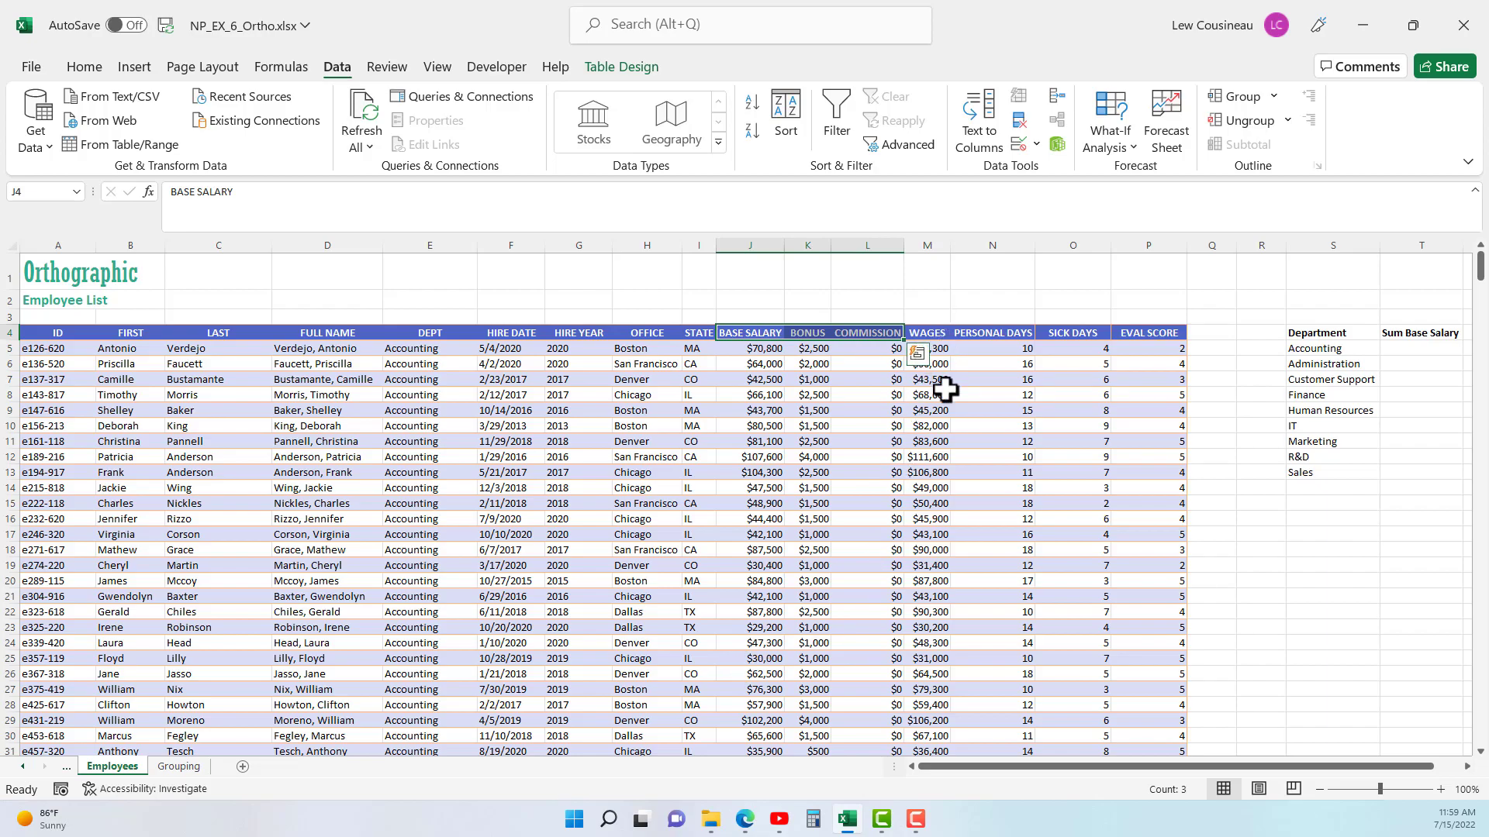
click(1276, 100)
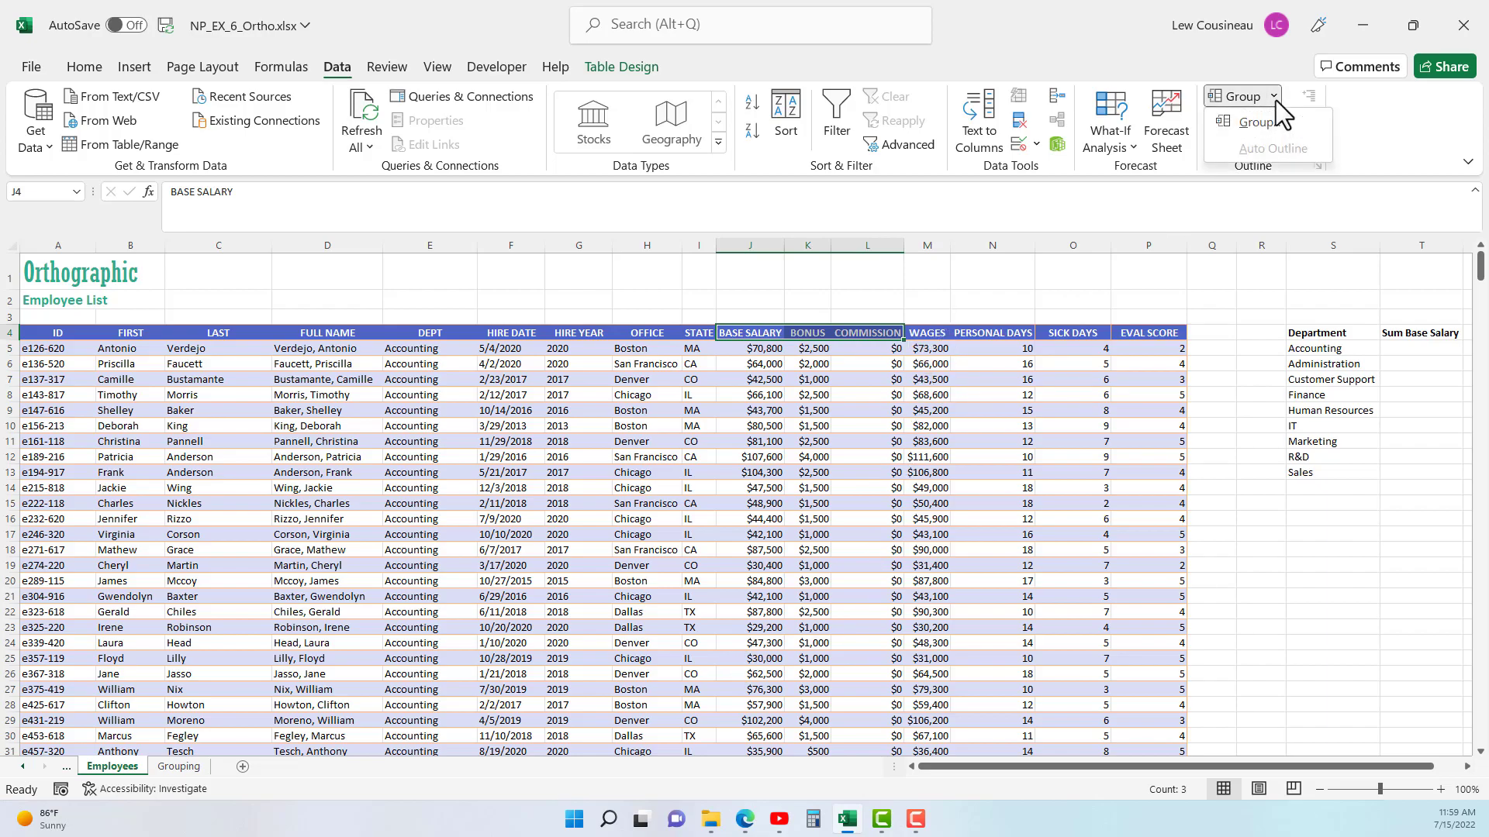
click(1263, 124)
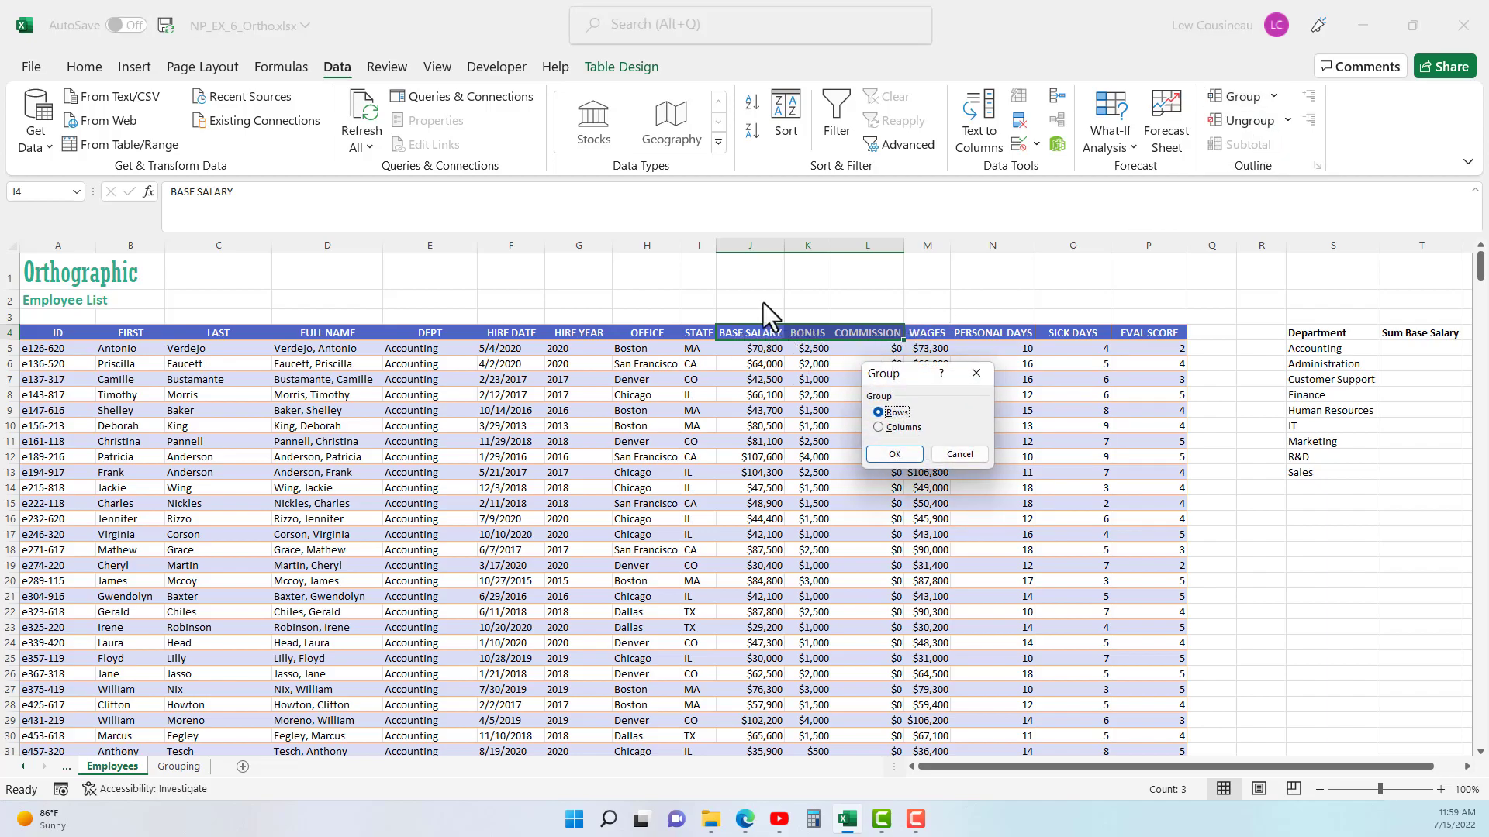
click(895, 430)
click(892, 453)
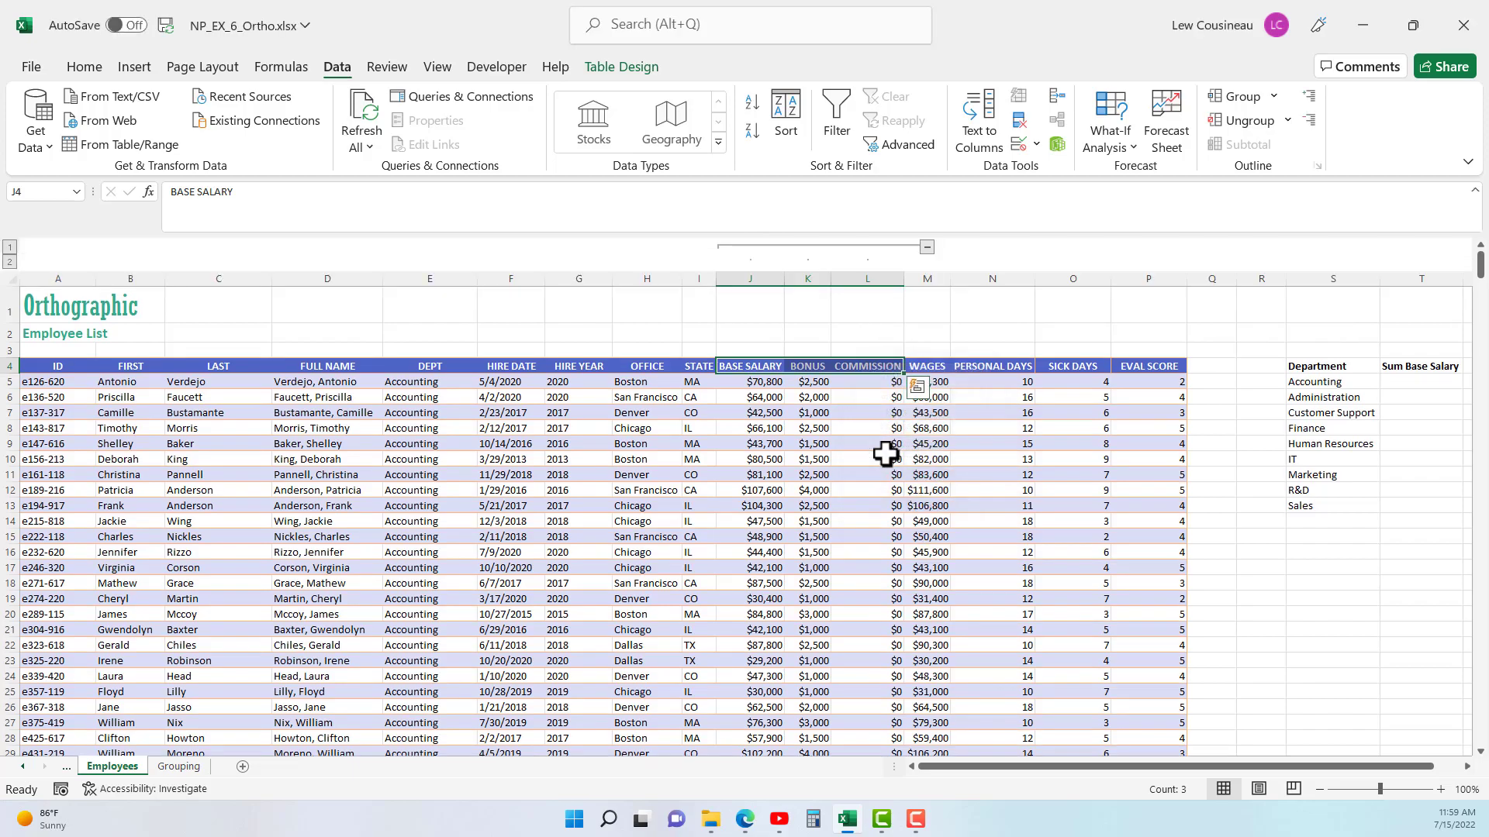
click(926, 247)
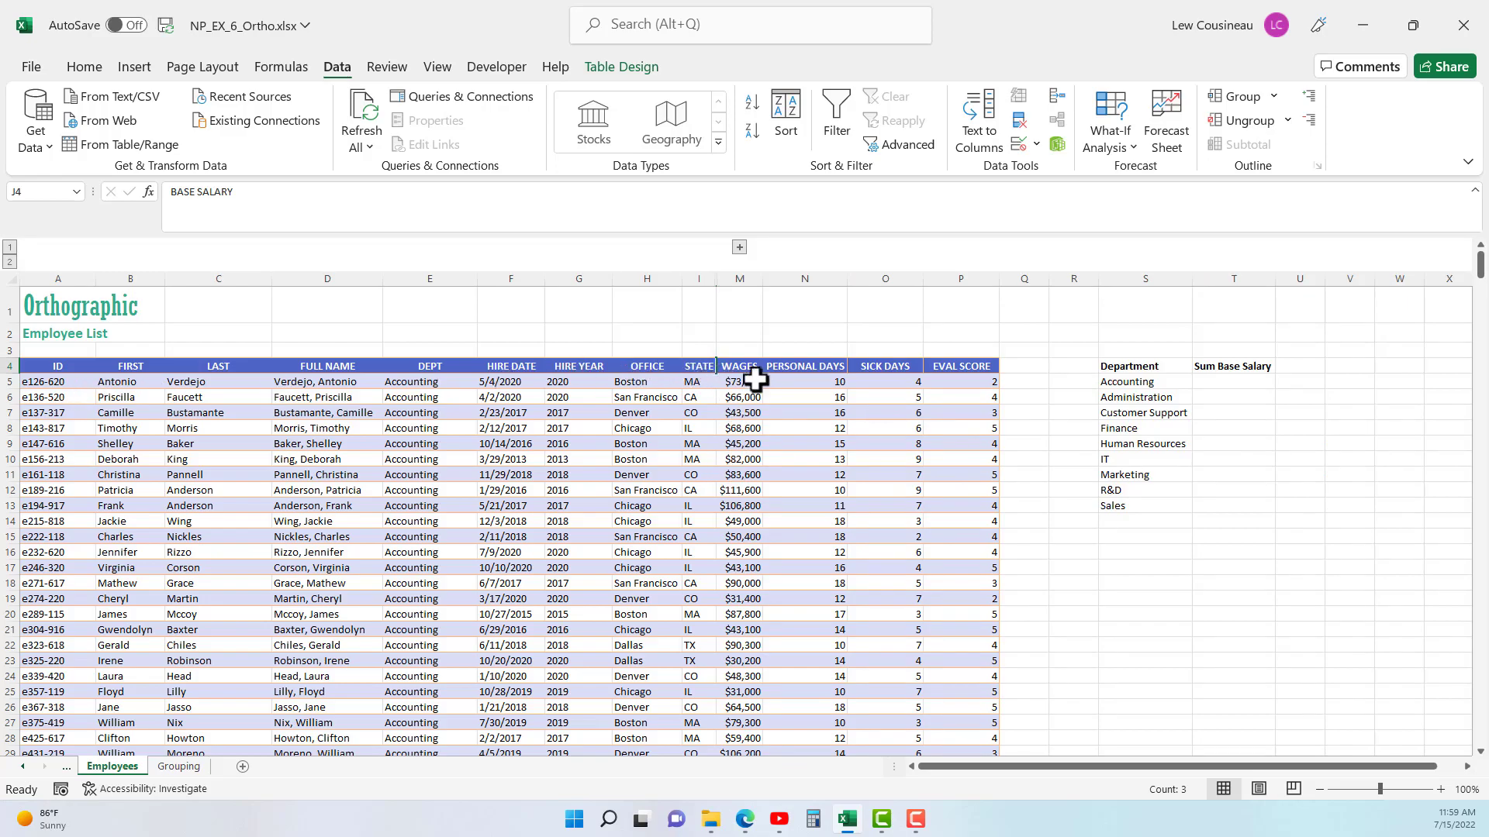
click(739, 246)
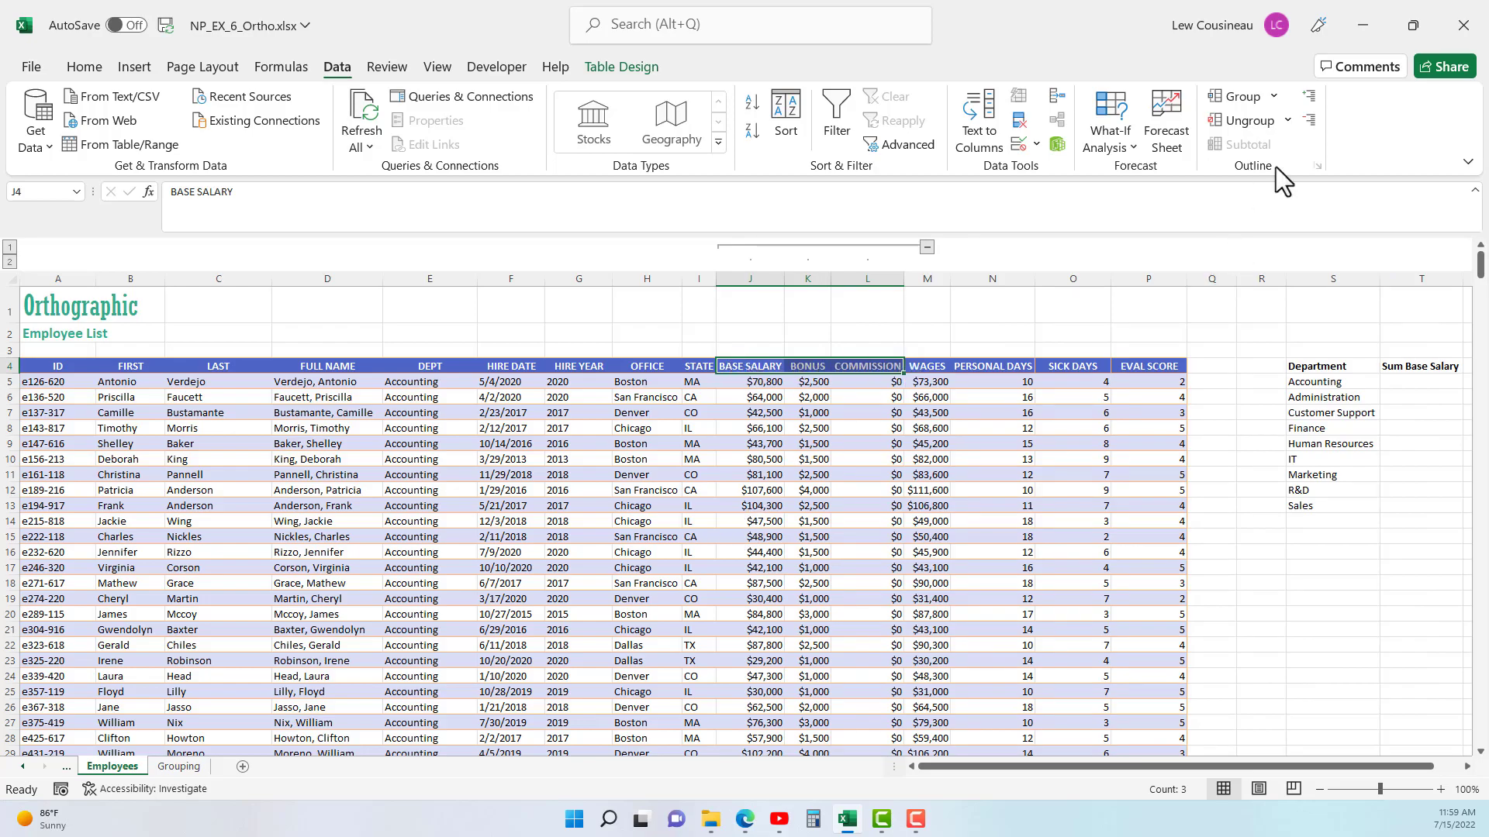
- Ungroup the Base Salary, Bonus and Commission columns
click(1250, 121)
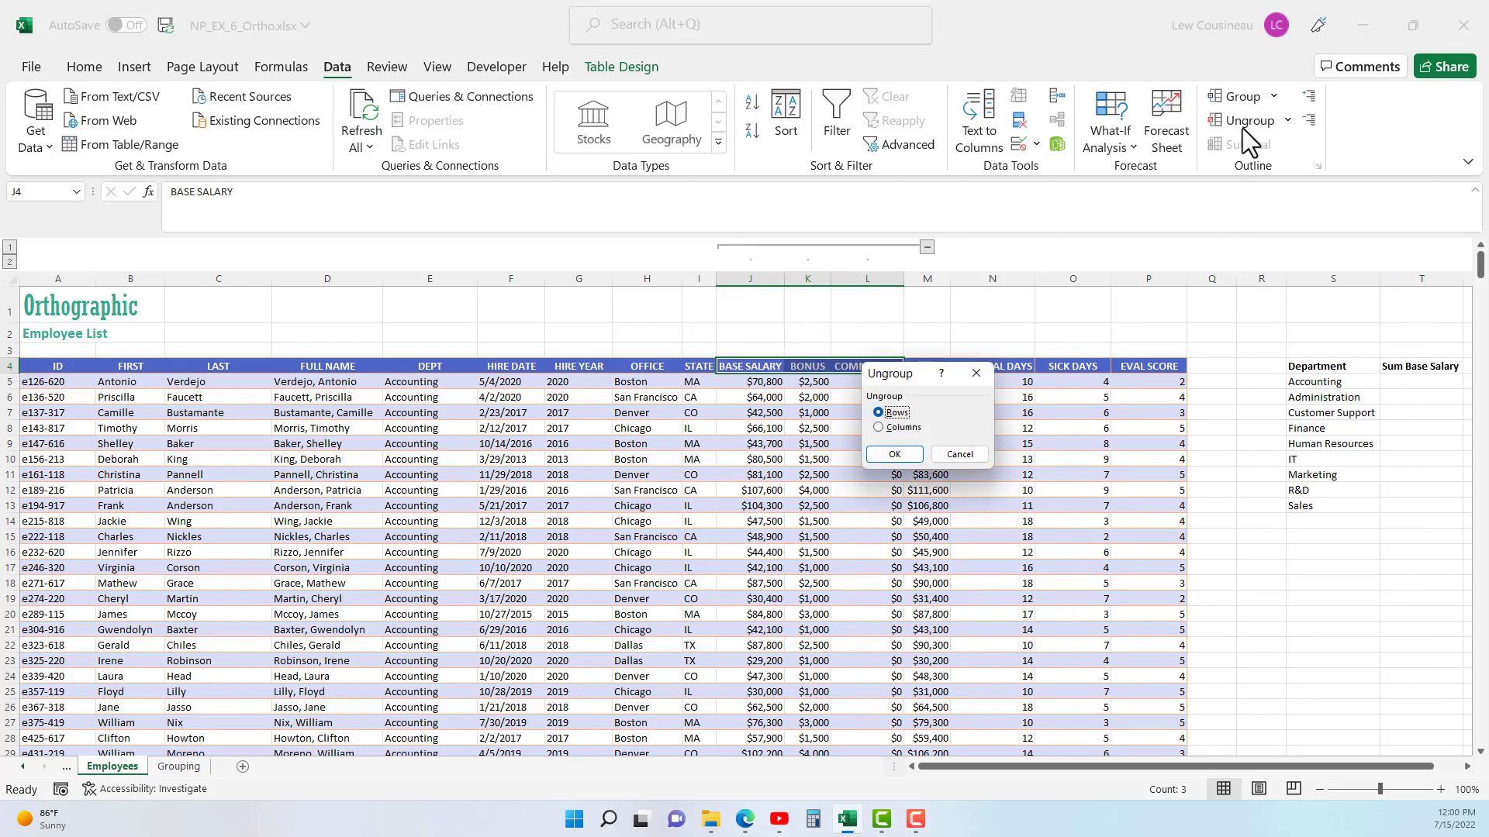
click(891, 427)
click(894, 454)
click(772, 488)
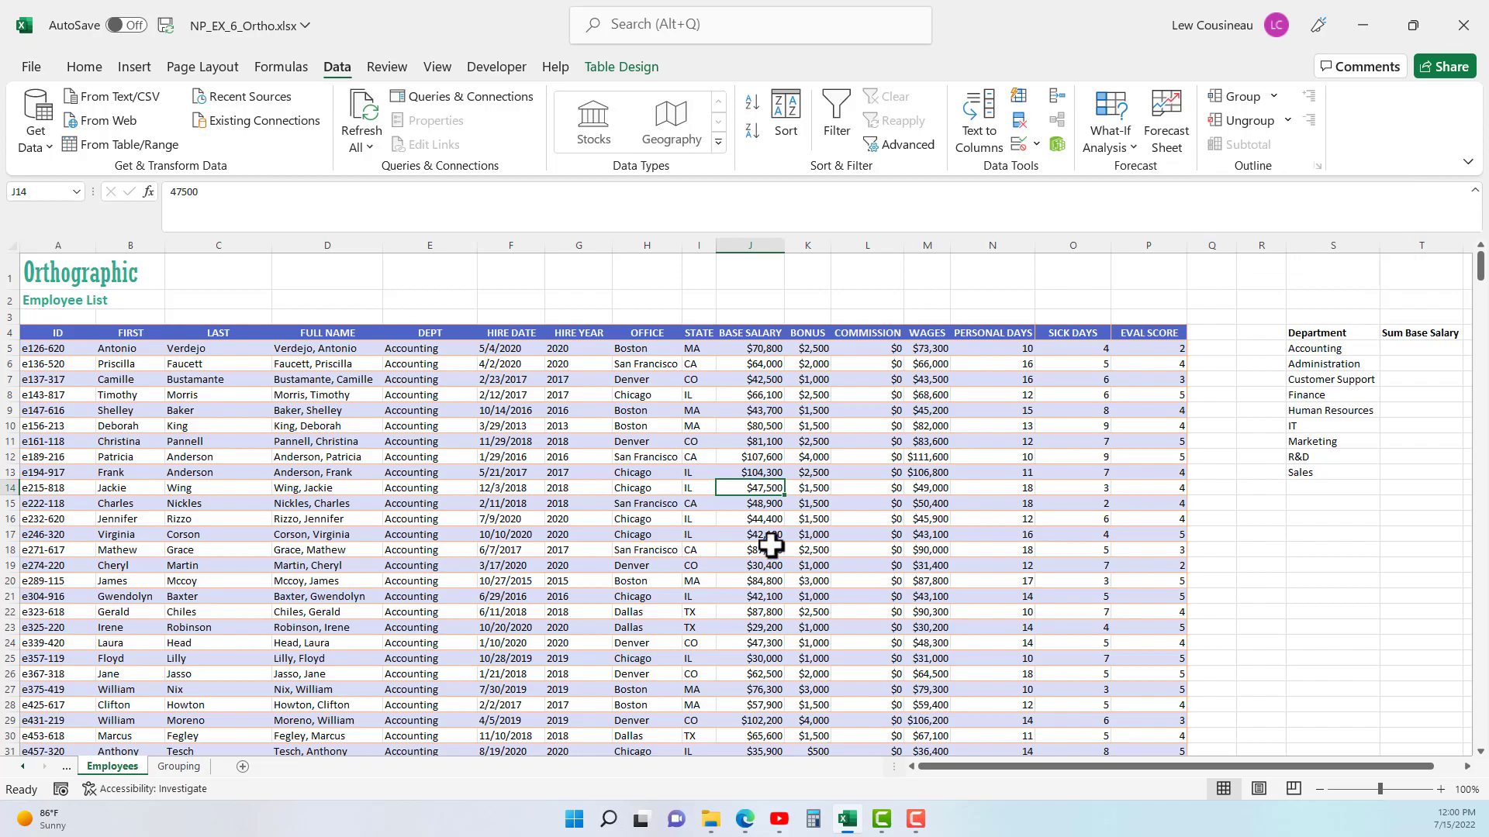
- Examine the employee records across the Accounting and Administration departments and their base salaries
drag(253, 439, 927, 566)
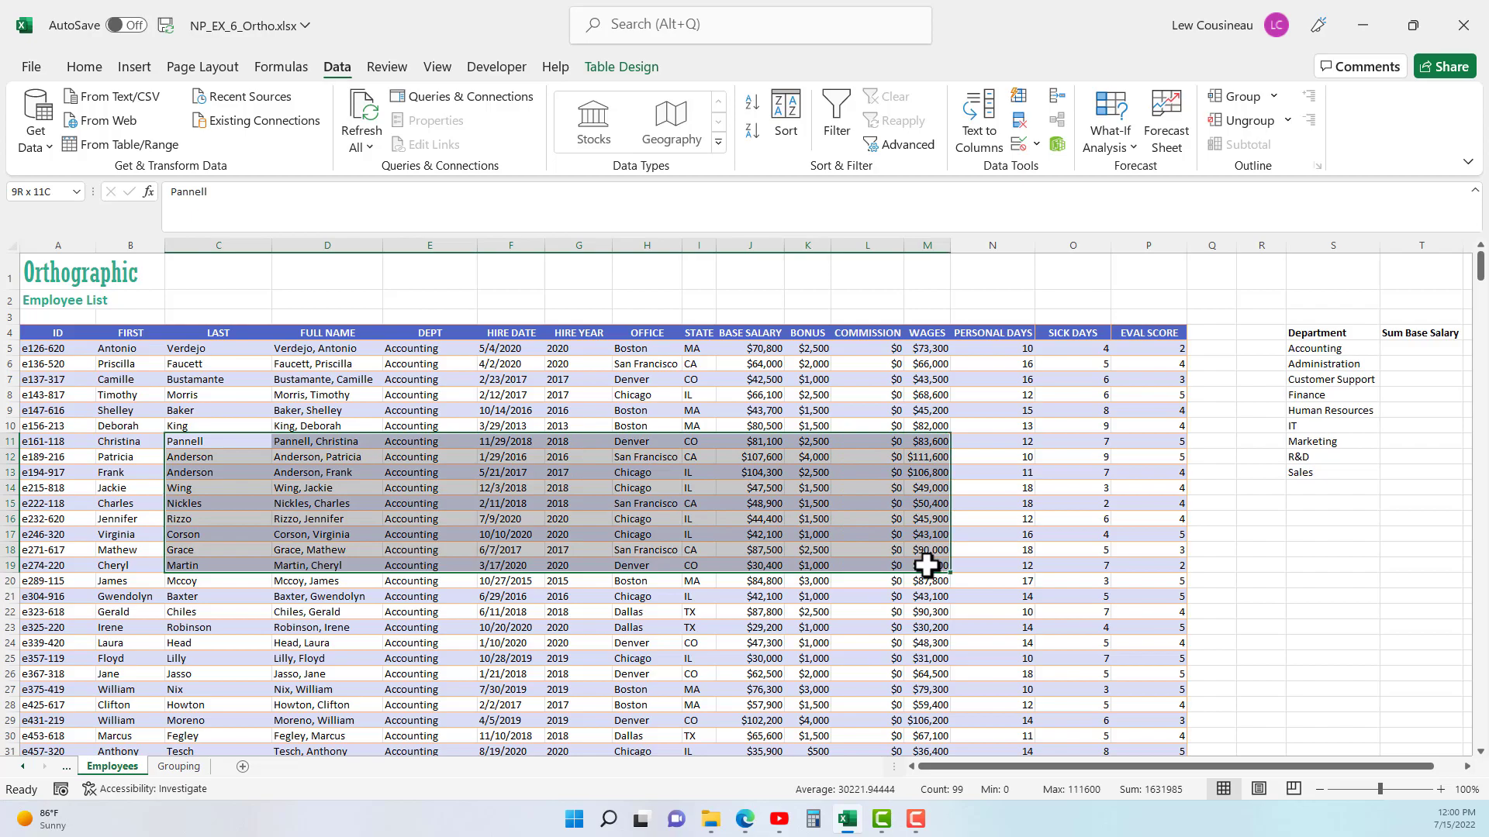
click(582, 455)
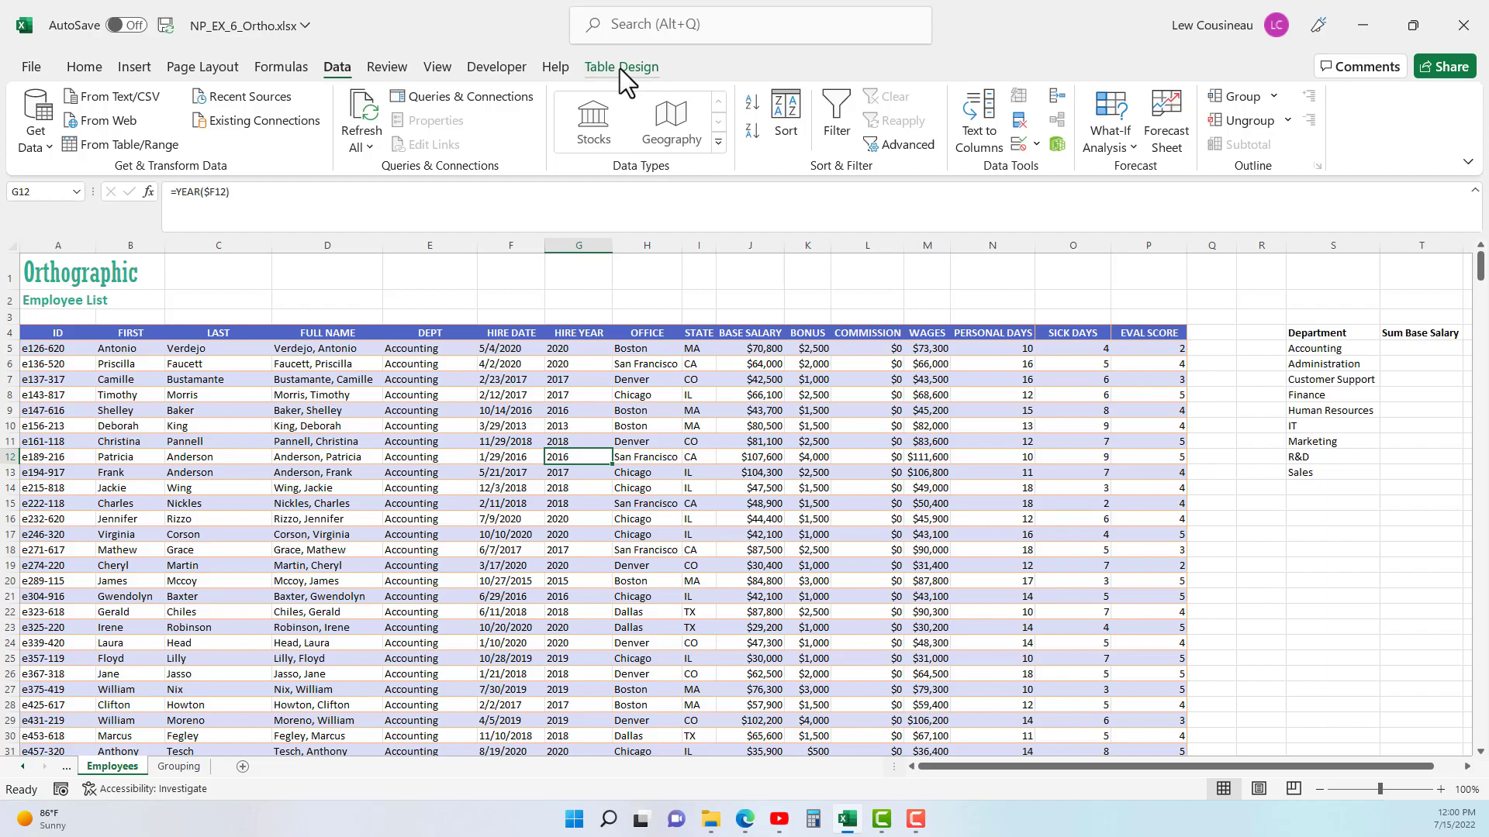
click(539, 525)
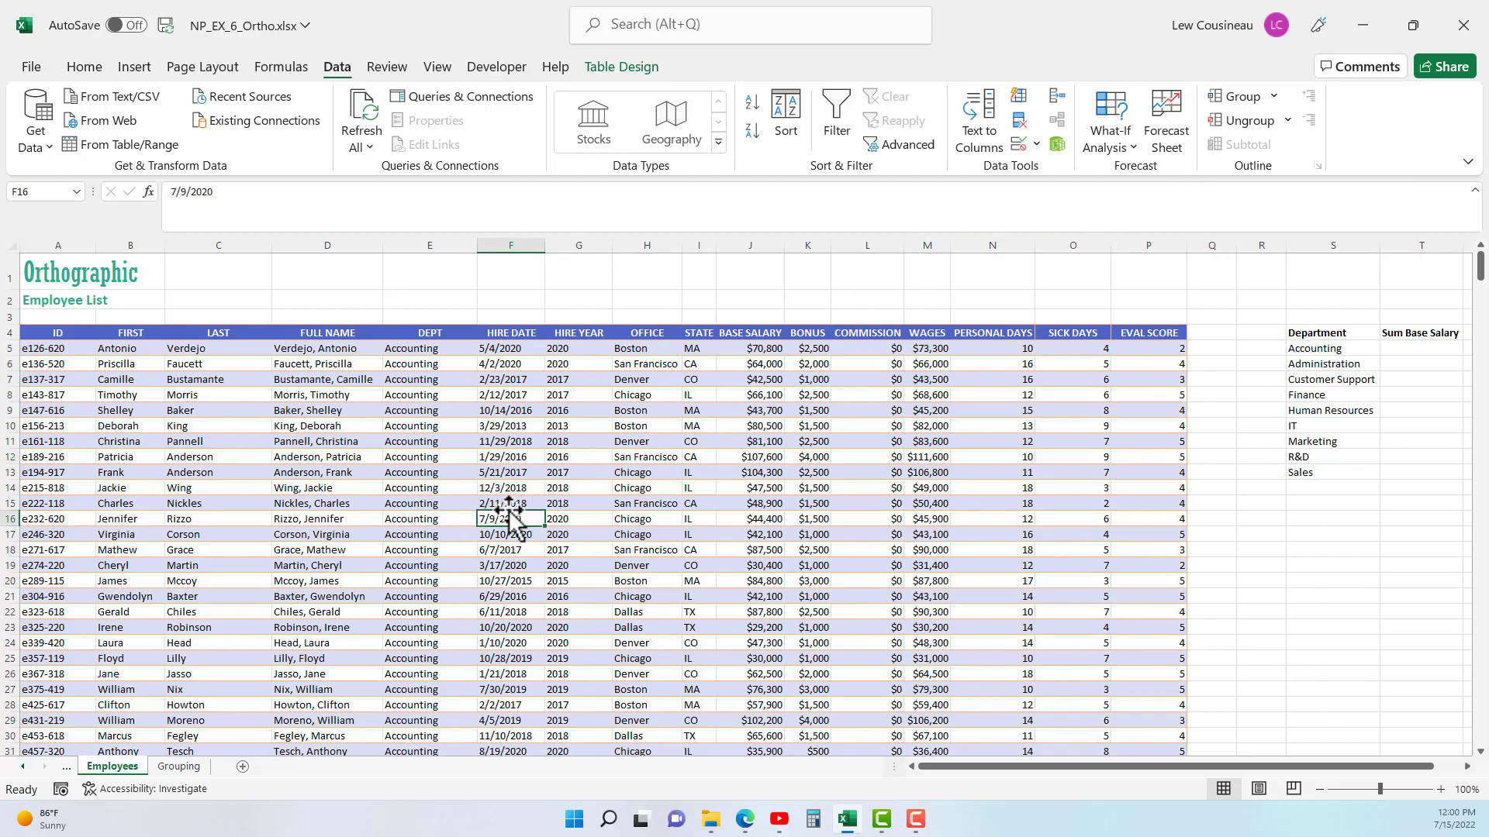
drag(422, 349, 767, 710)
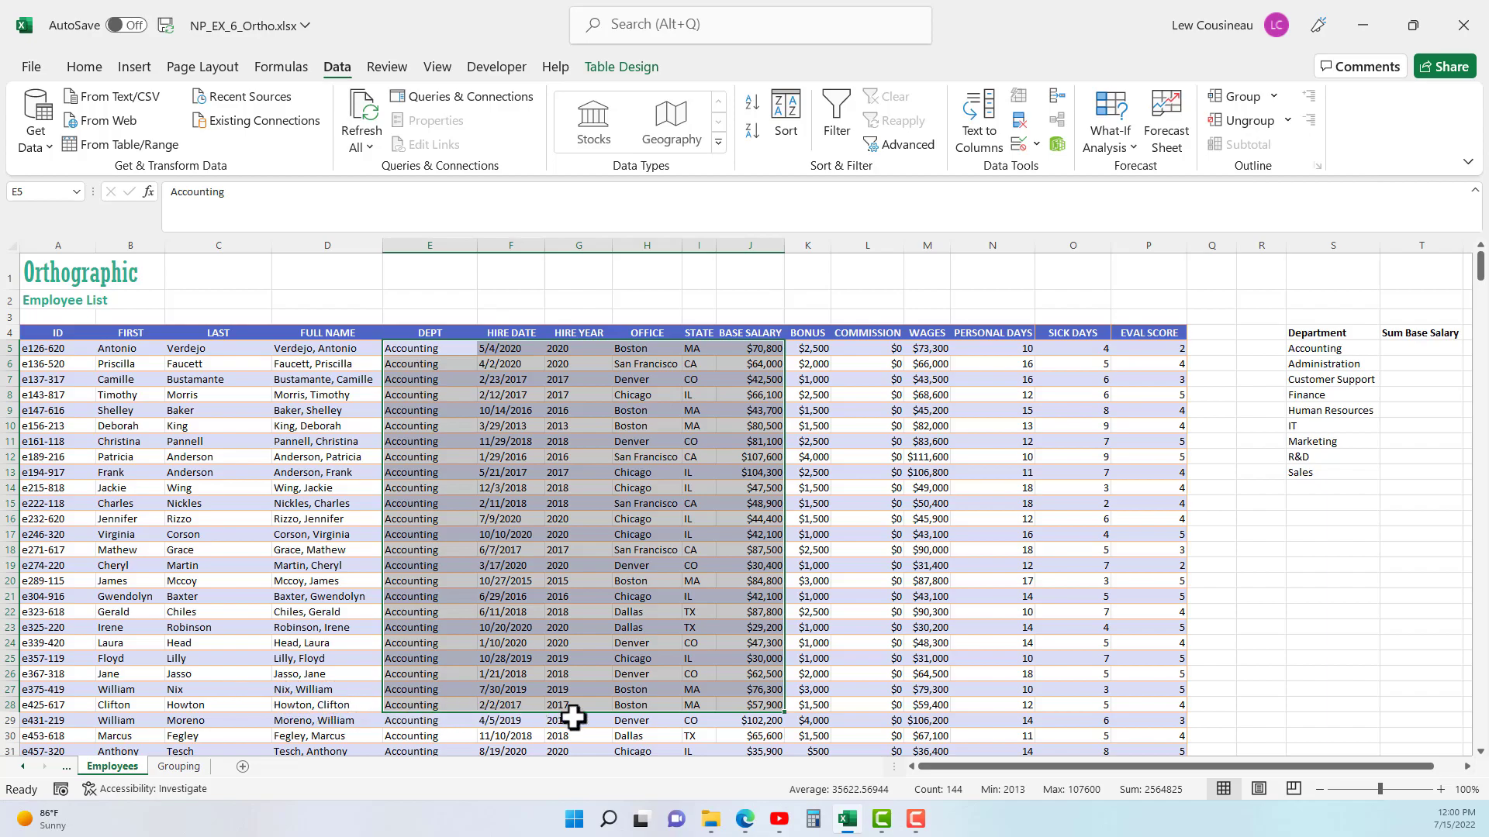
scroll(508, 643, down, 2)
scroll(509, 644, down, 14)
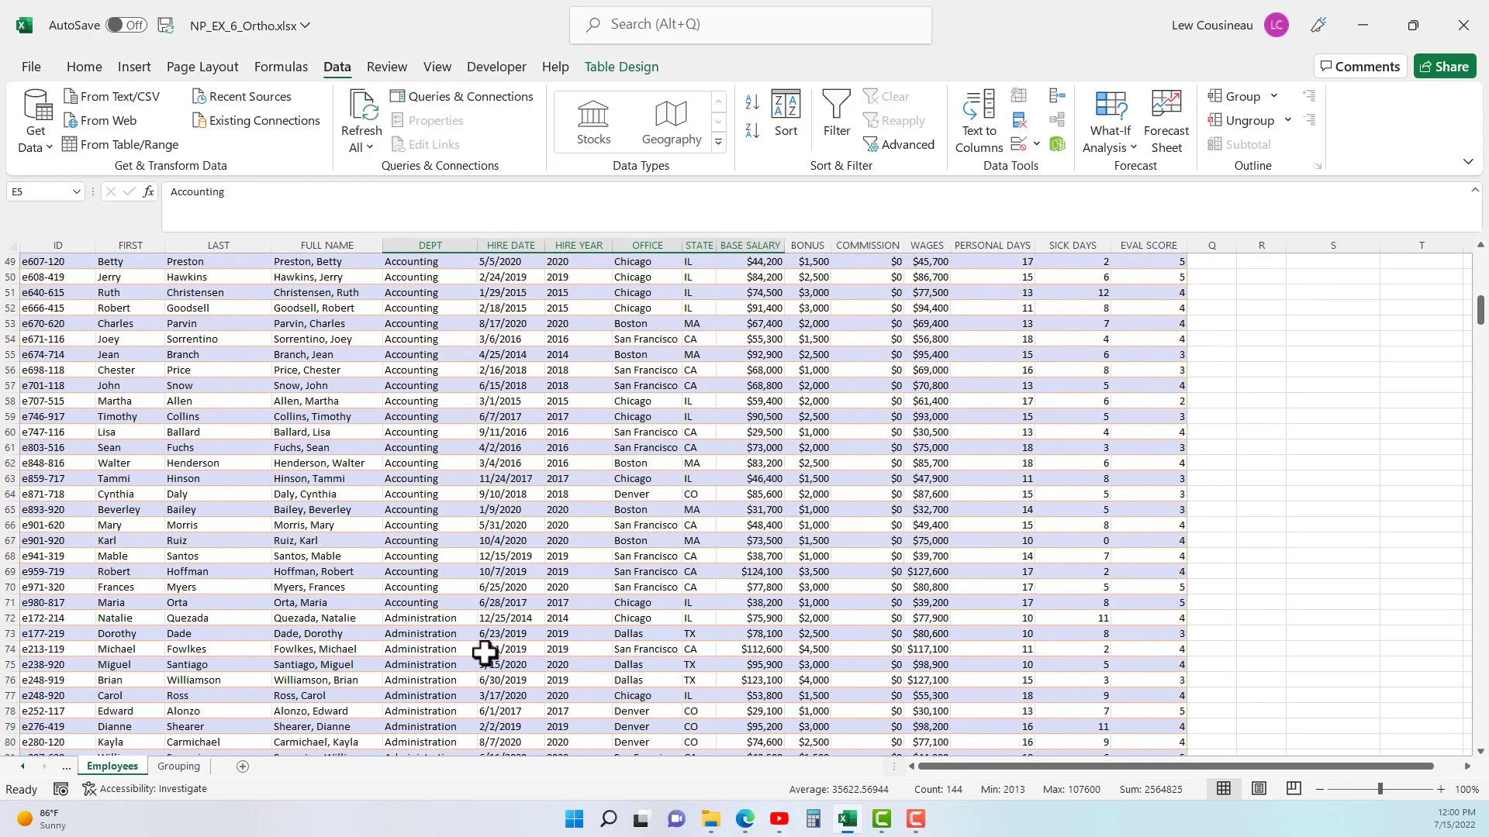
scroll(496, 604, up, 16)
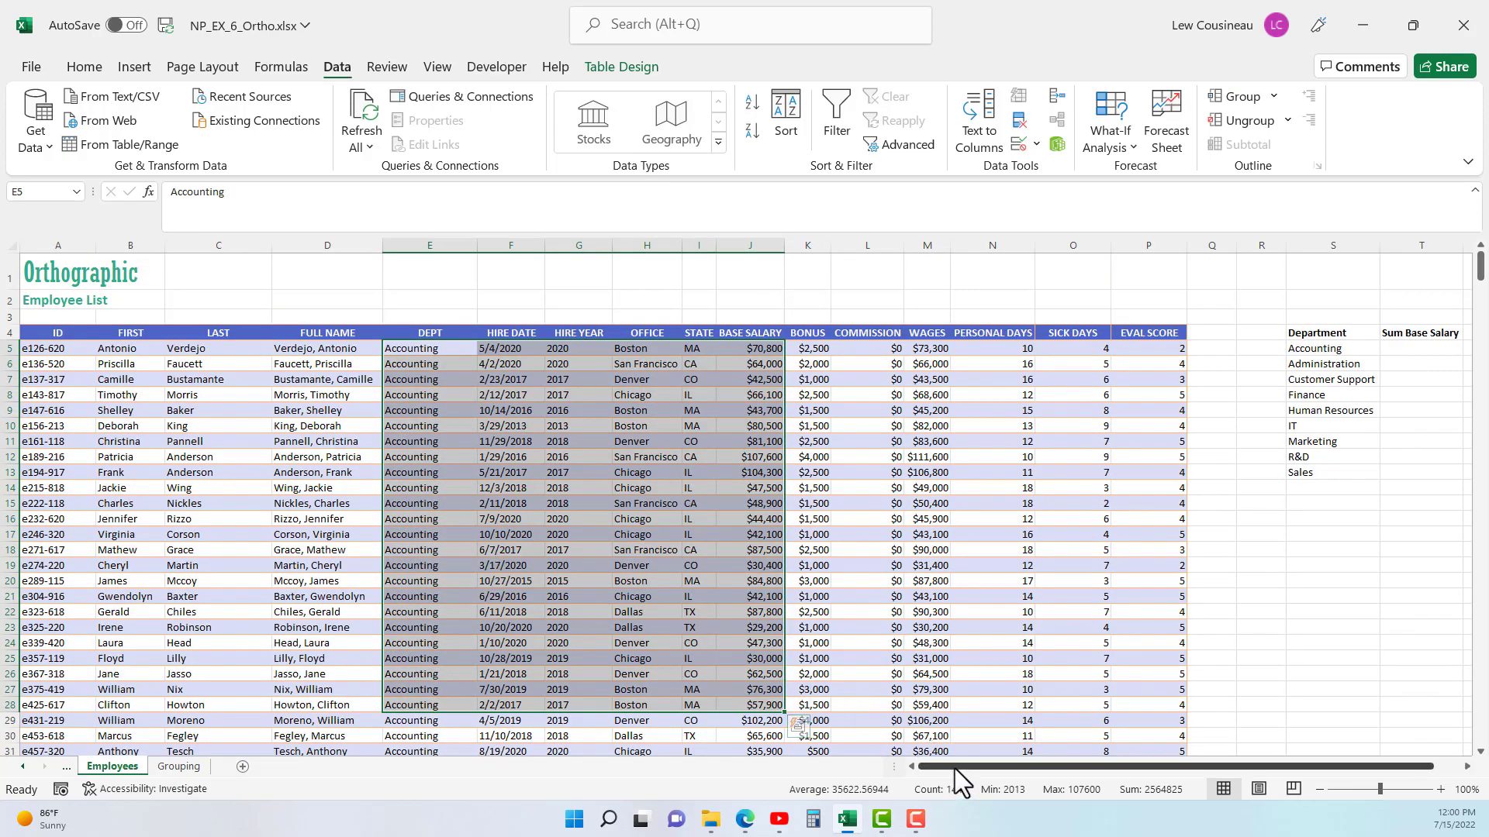
drag(958, 768, 1055, 764)
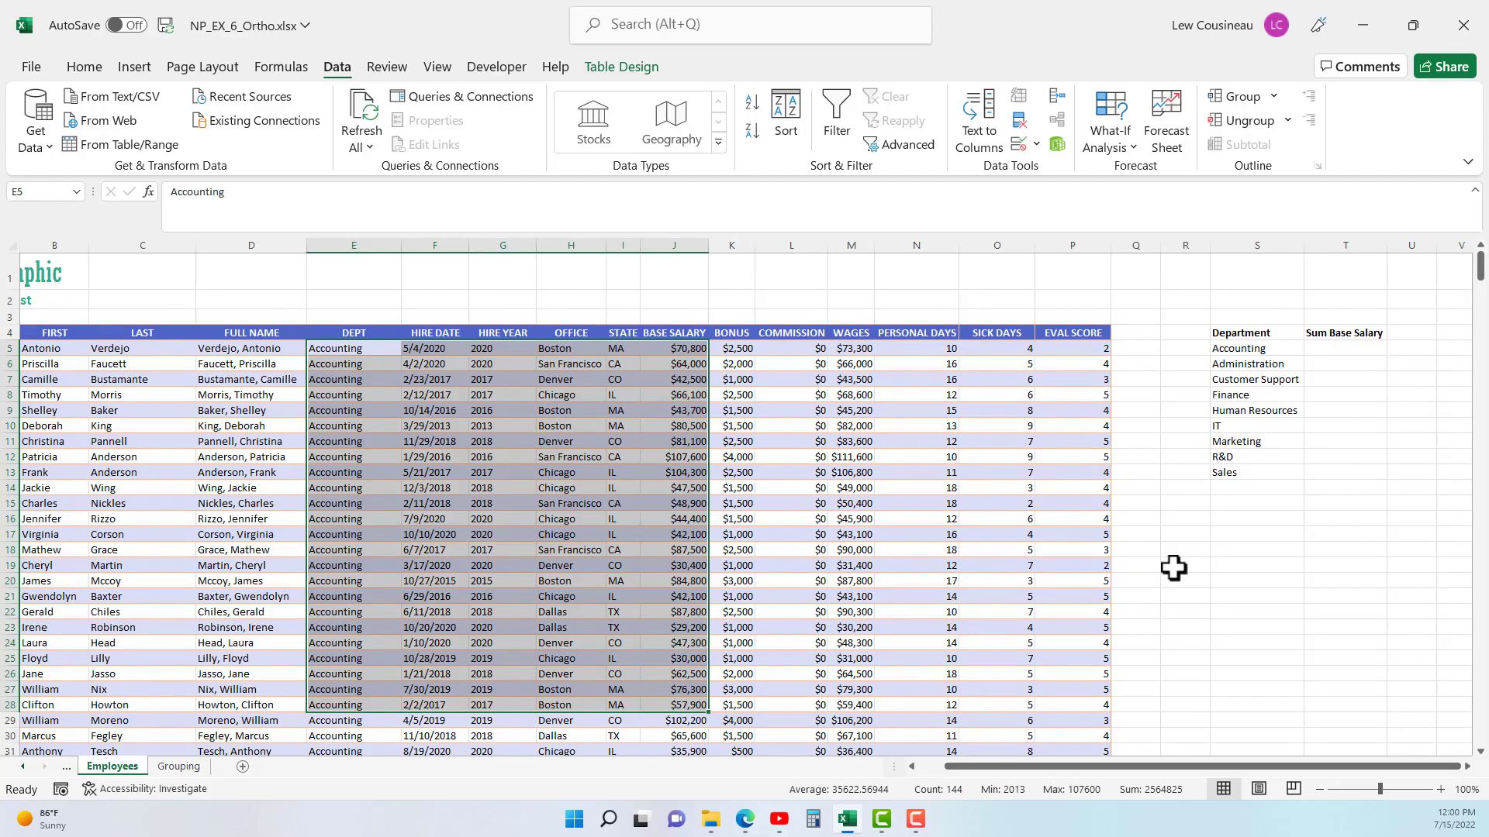
click(1330, 348)
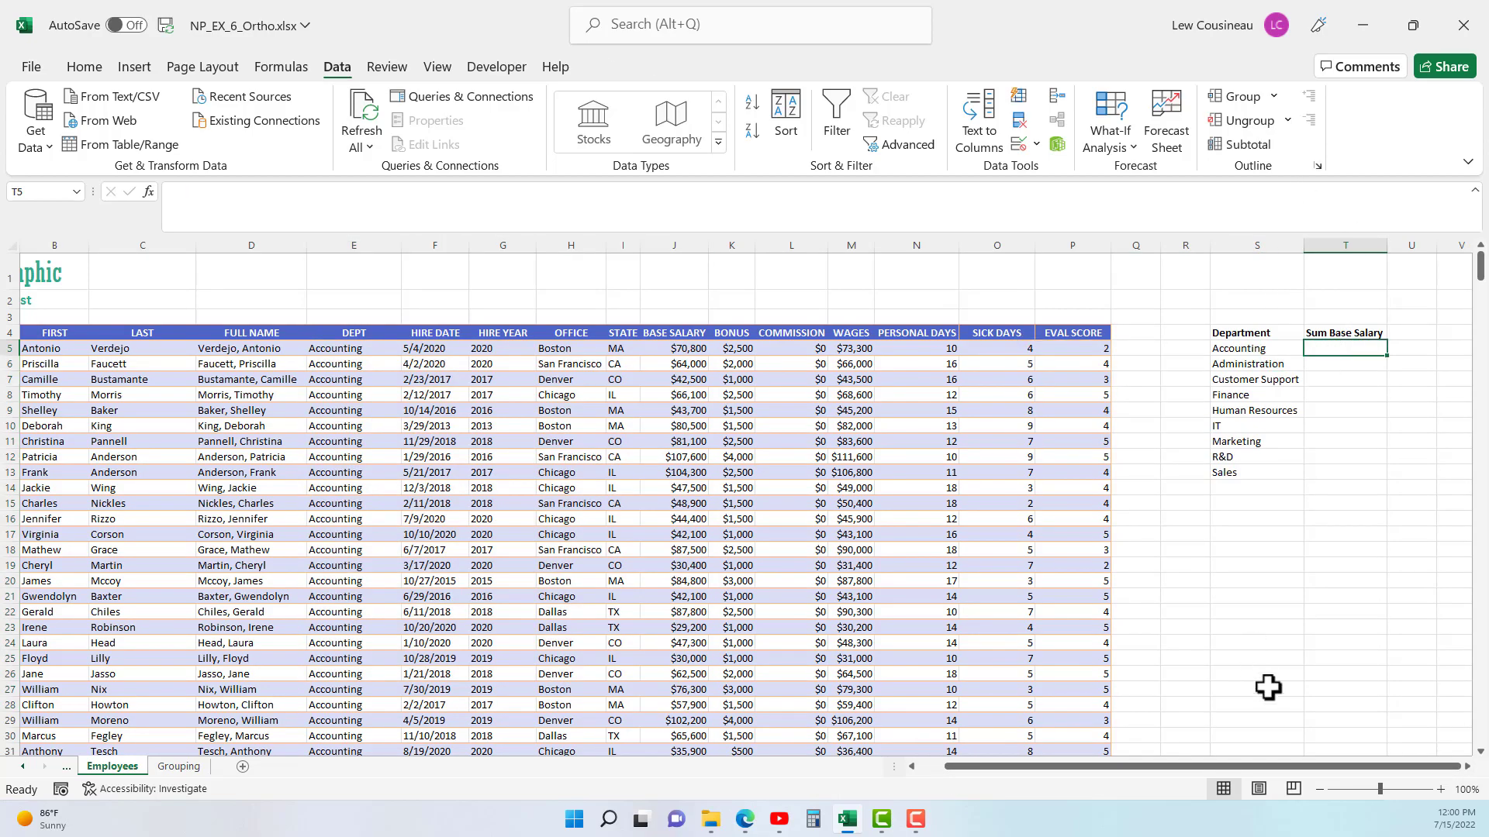
text(=s)
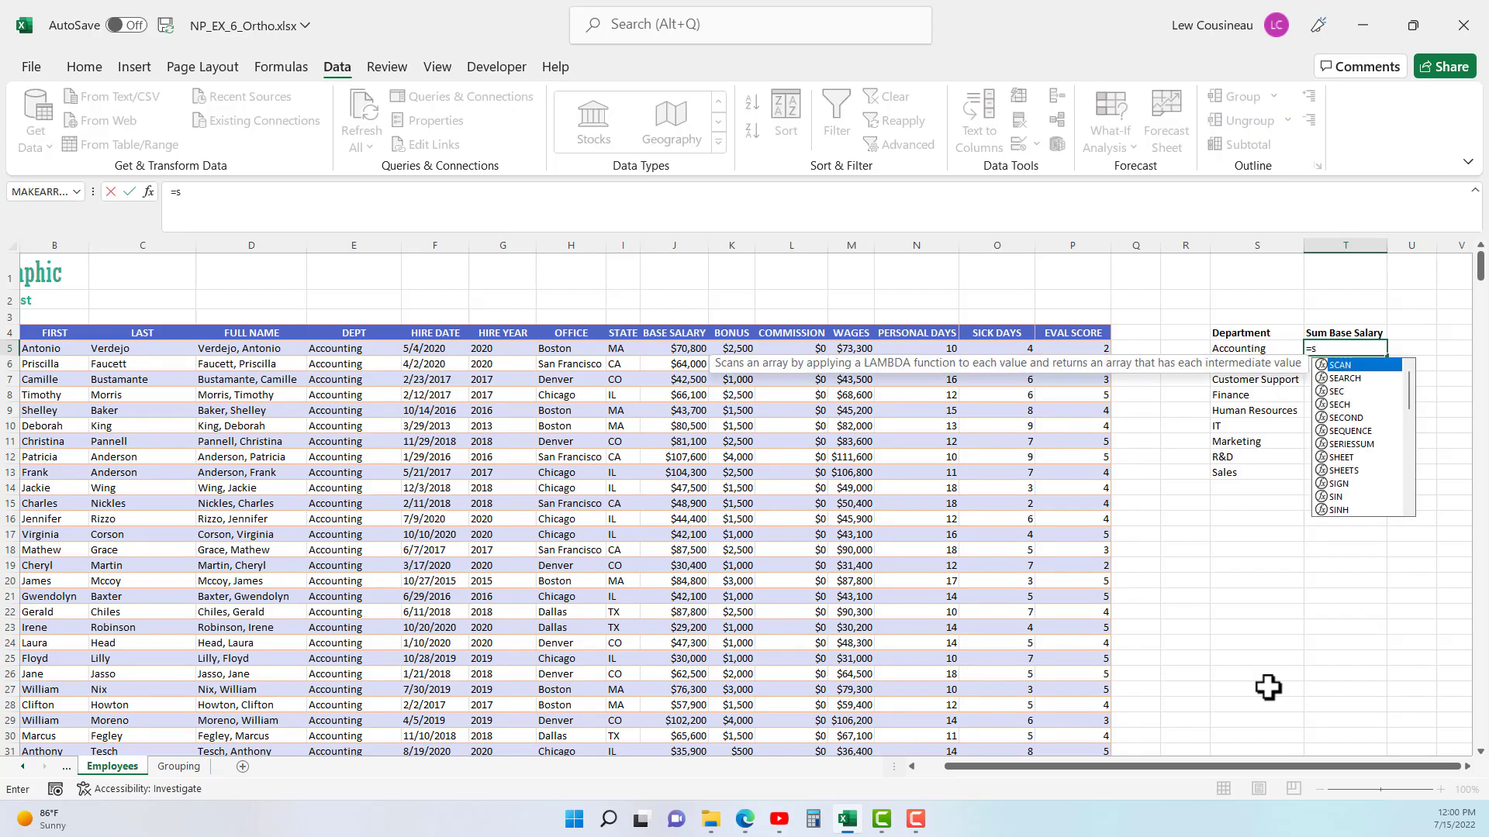
text(umifs)
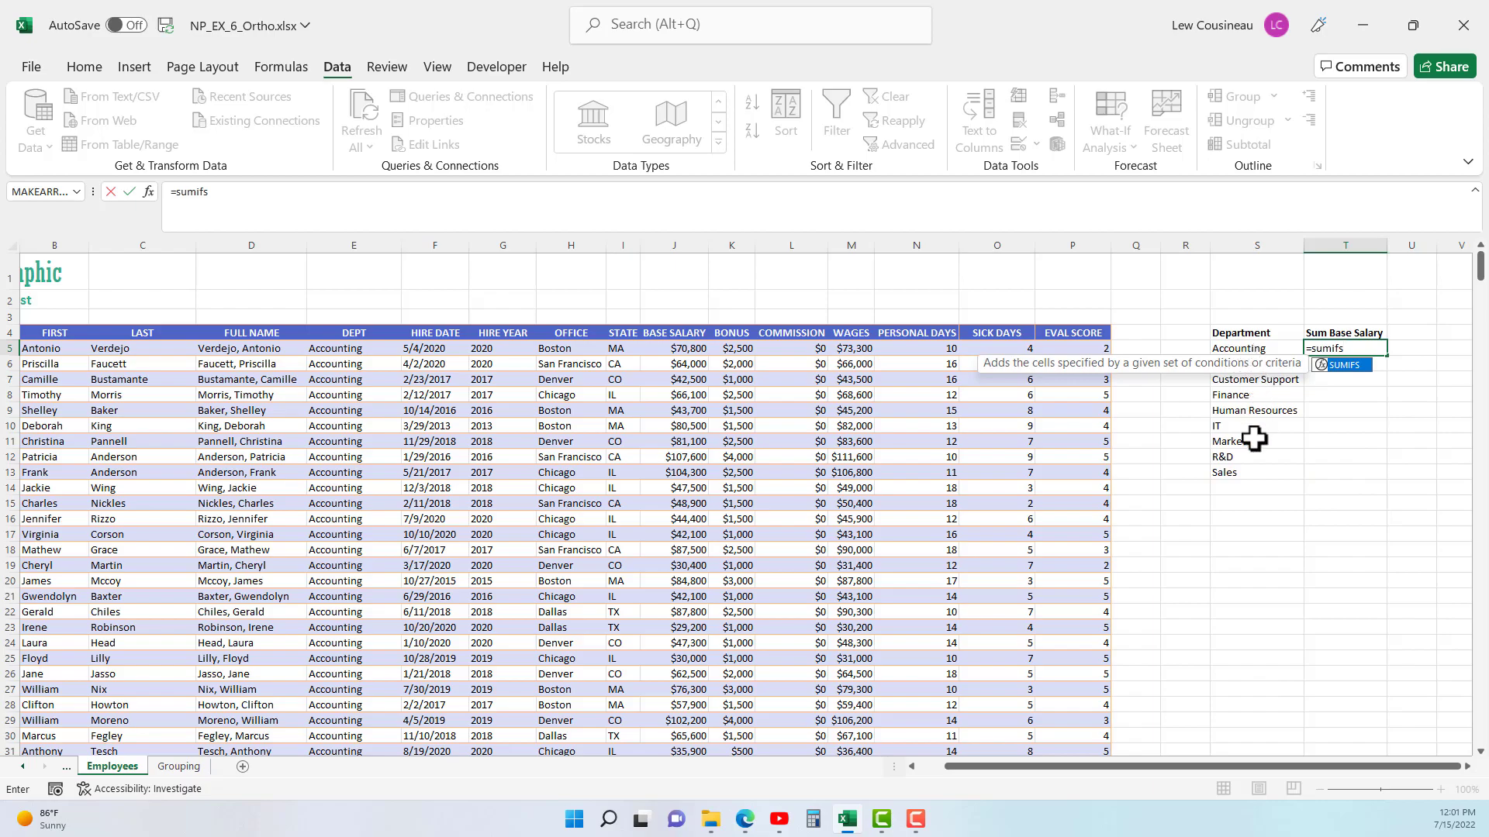
text(()
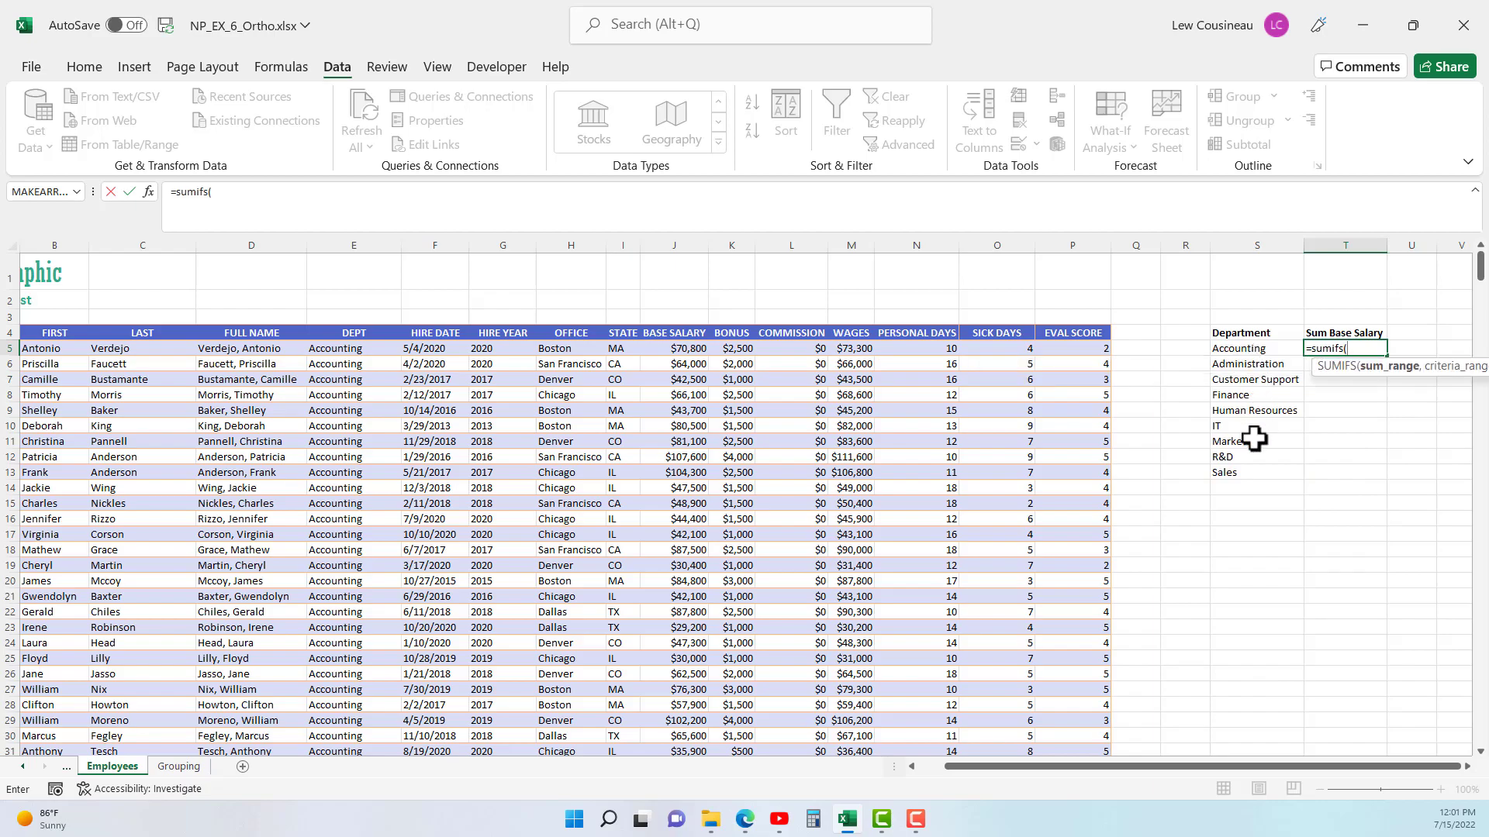
text(tab1)
key(Tab)
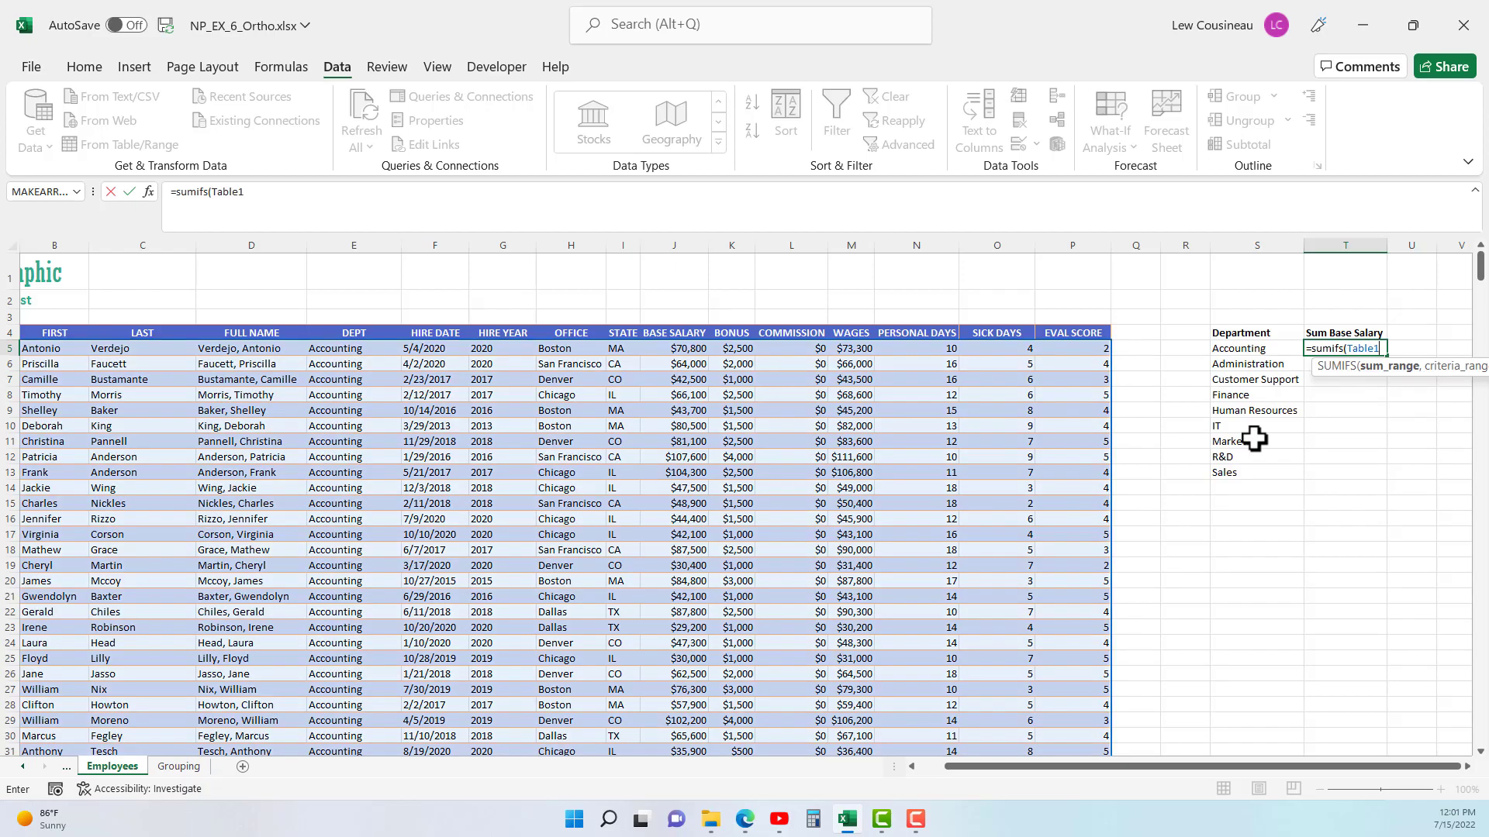
text([)
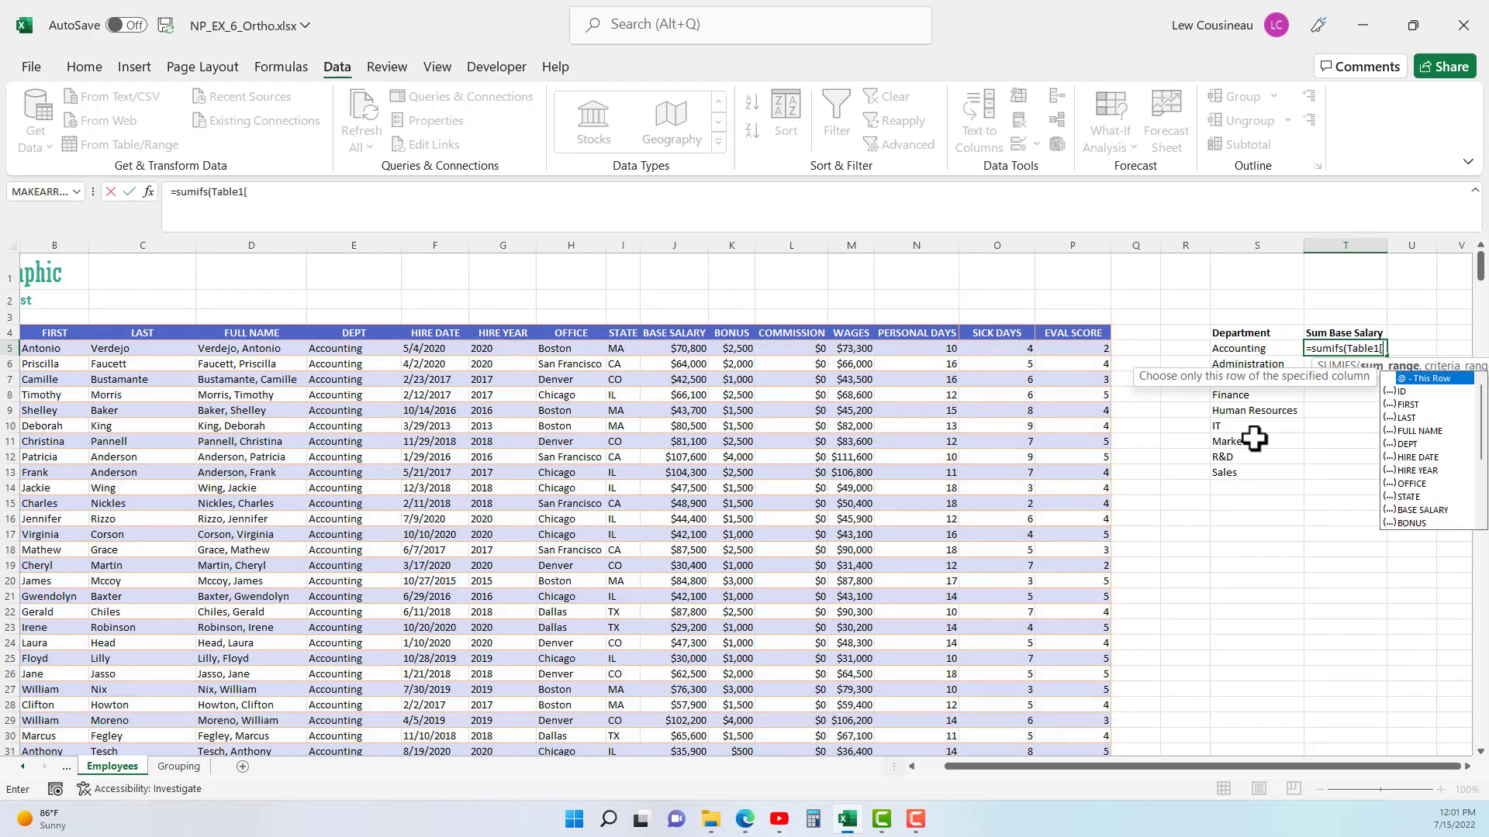
text(base)
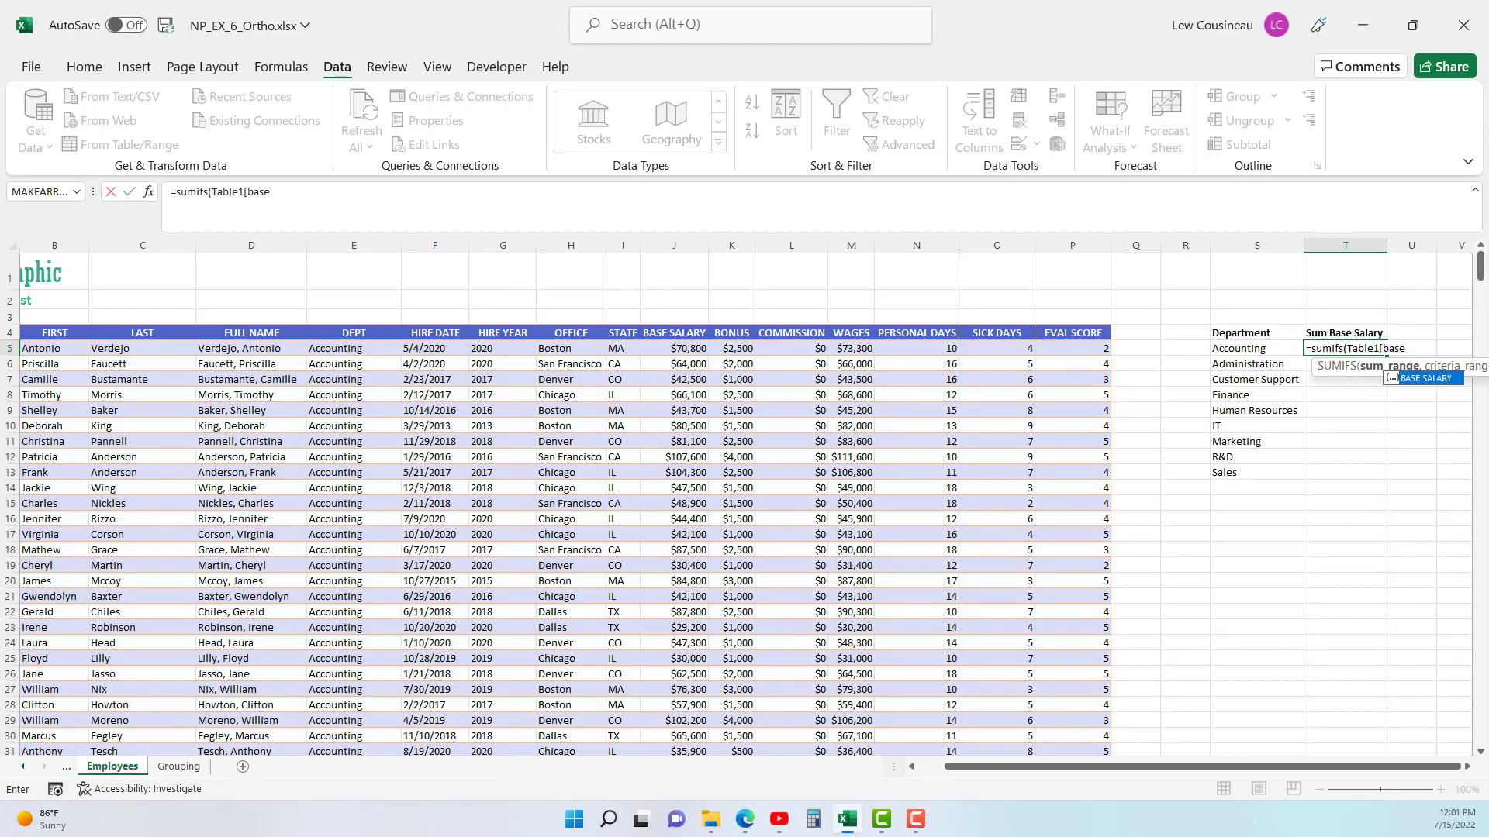
key(Escape)
key(Escape)
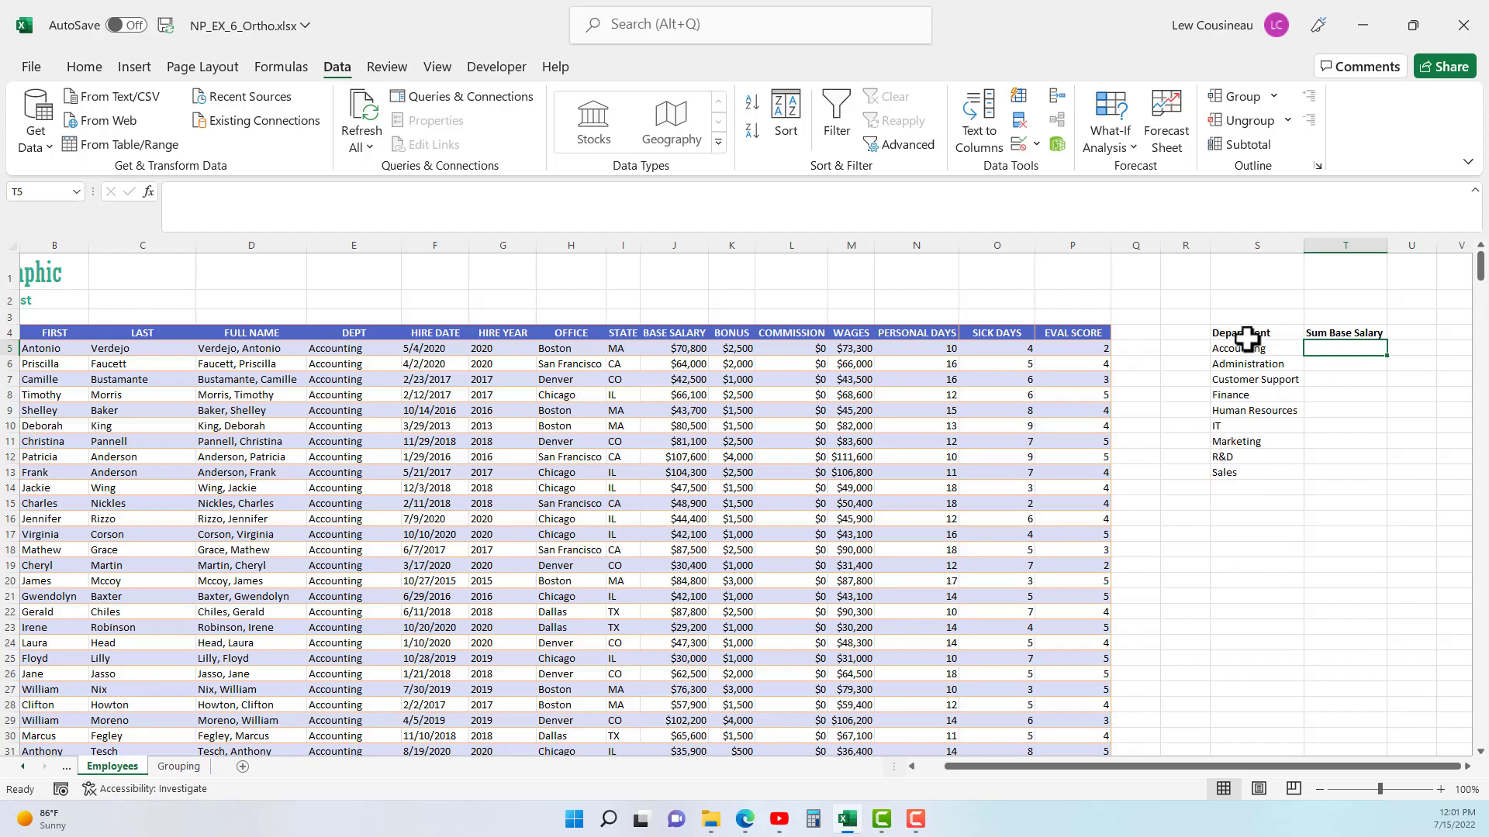
- Convert the employee table Table1 to a normal range
click(748, 458)
drag(1011, 766, 900, 783)
click(593, 551)
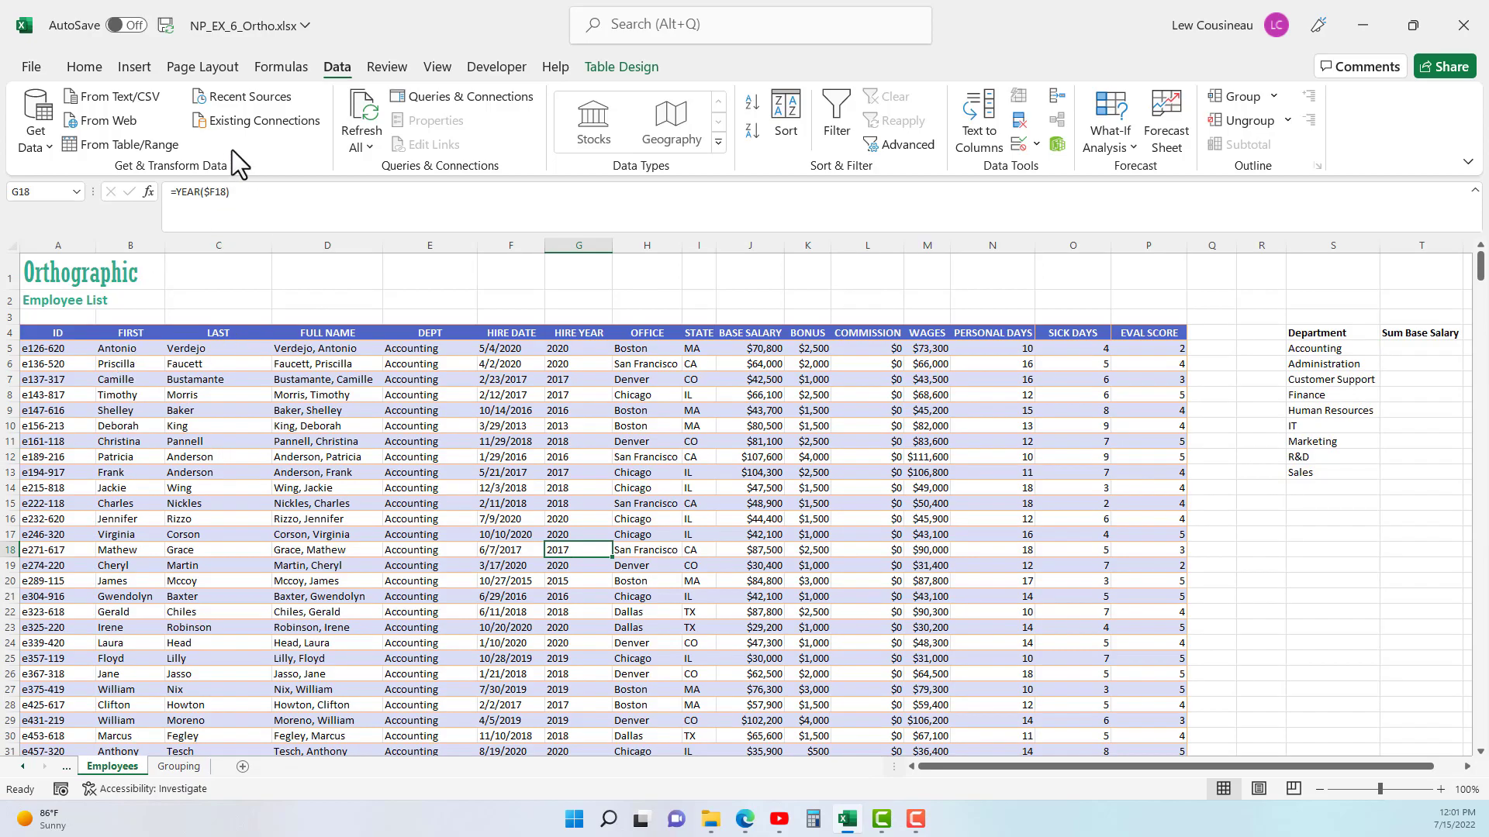
click(596, 67)
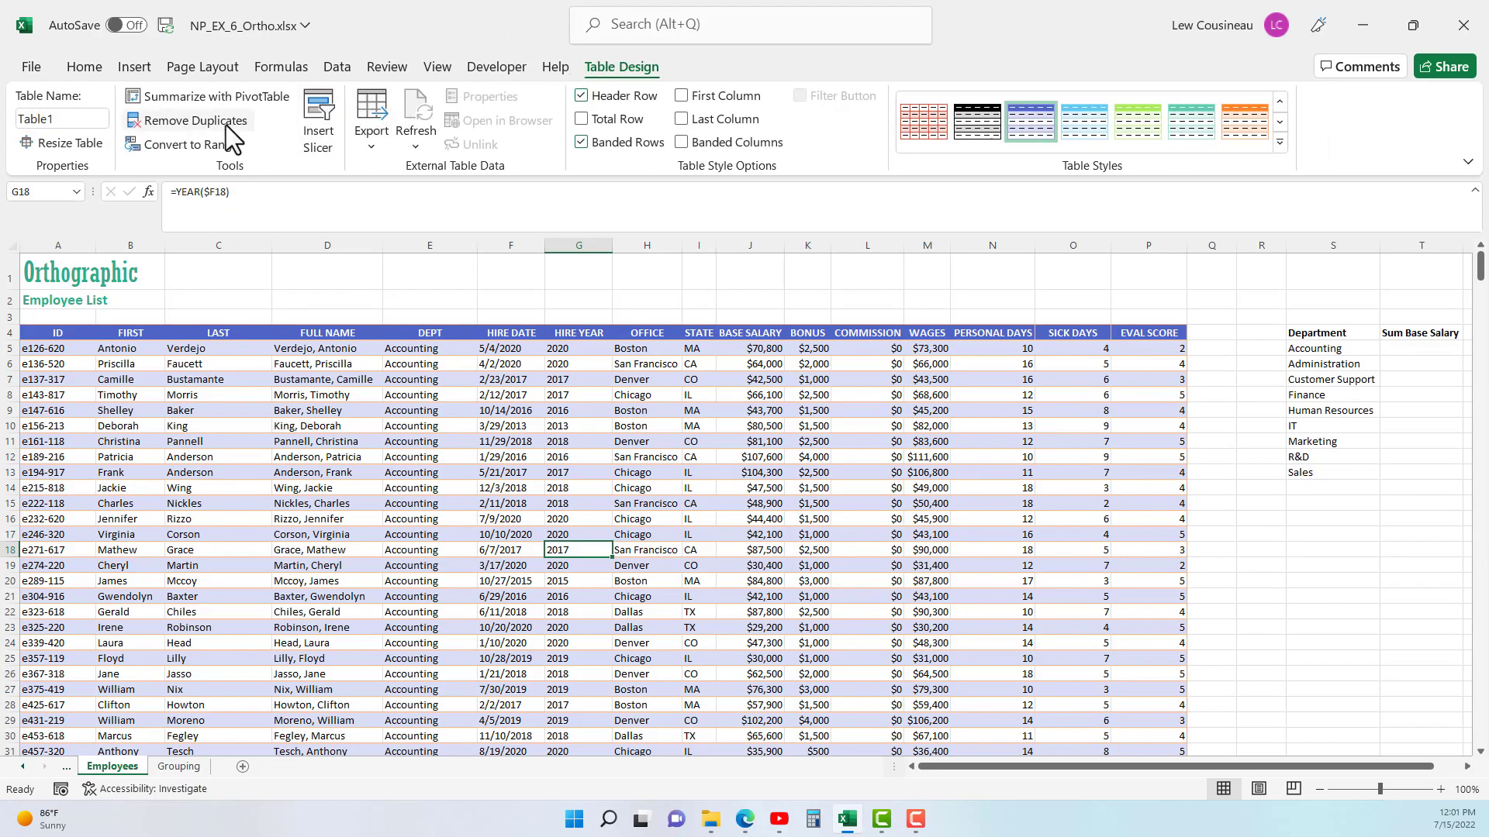
click(192, 145)
click(708, 450)
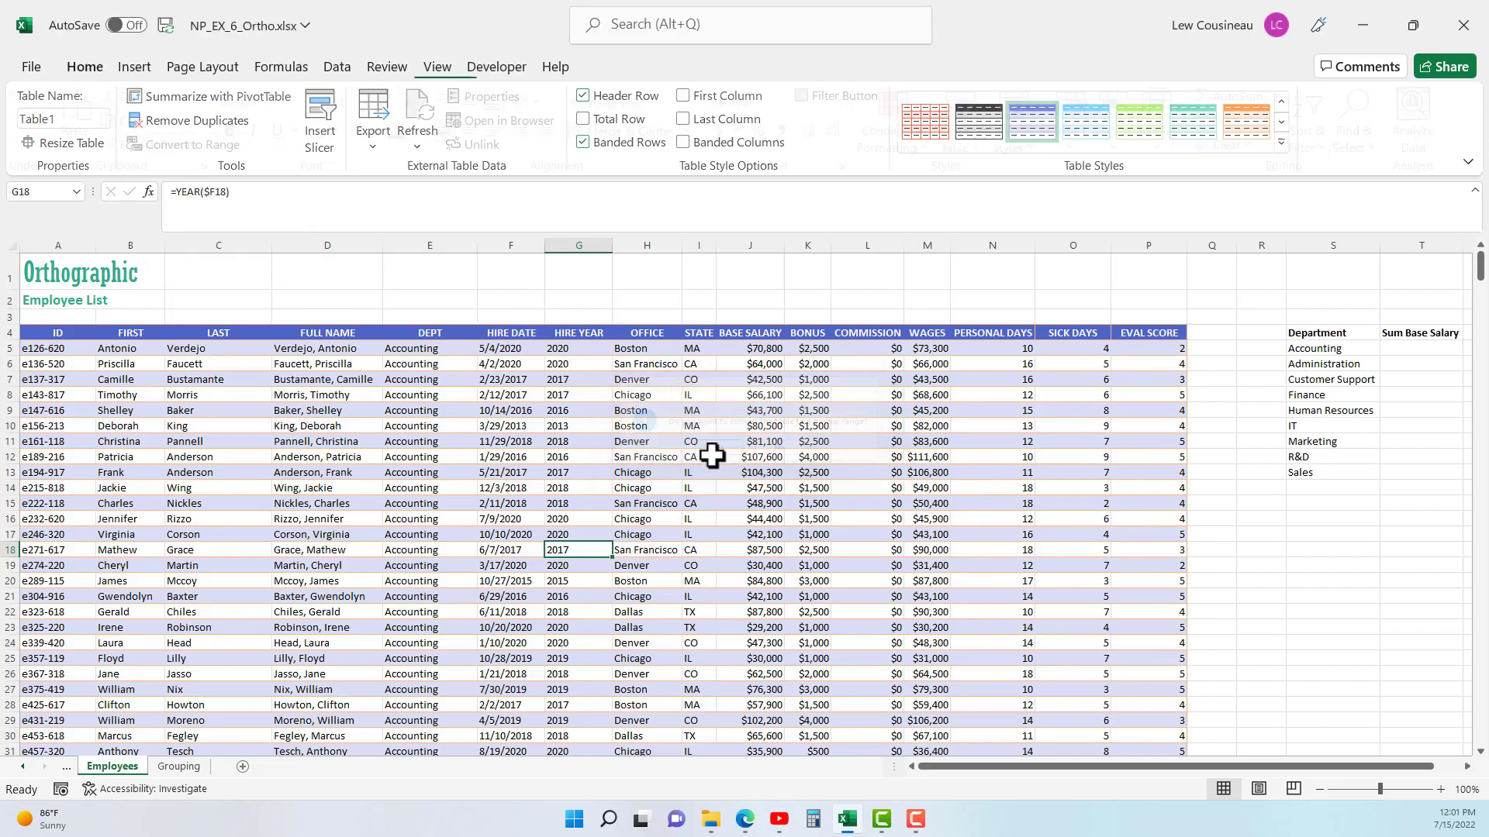
click(558, 441)
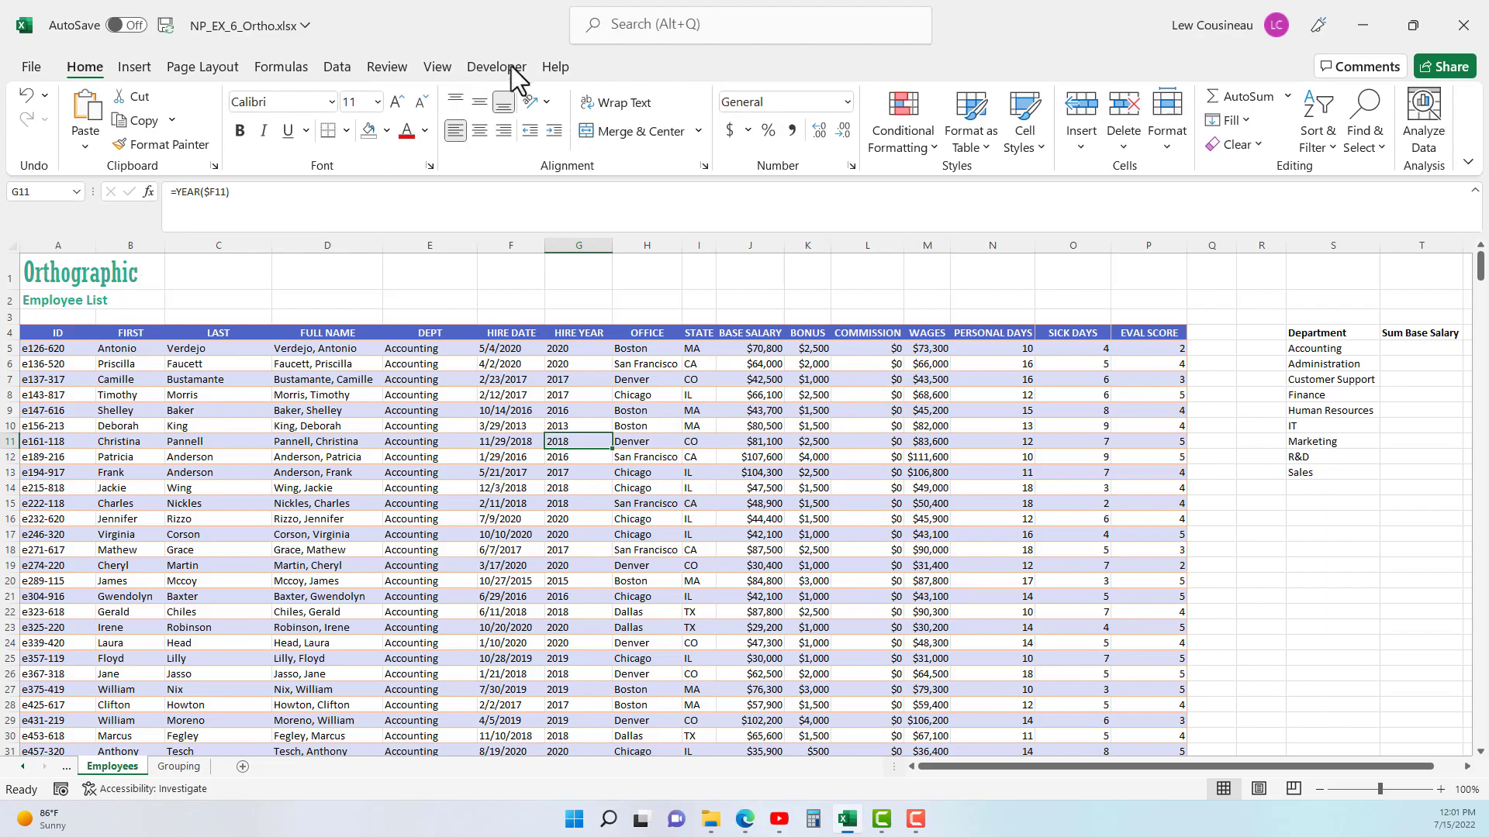
- Sort the employee list by ID in ascending order
click(336, 67)
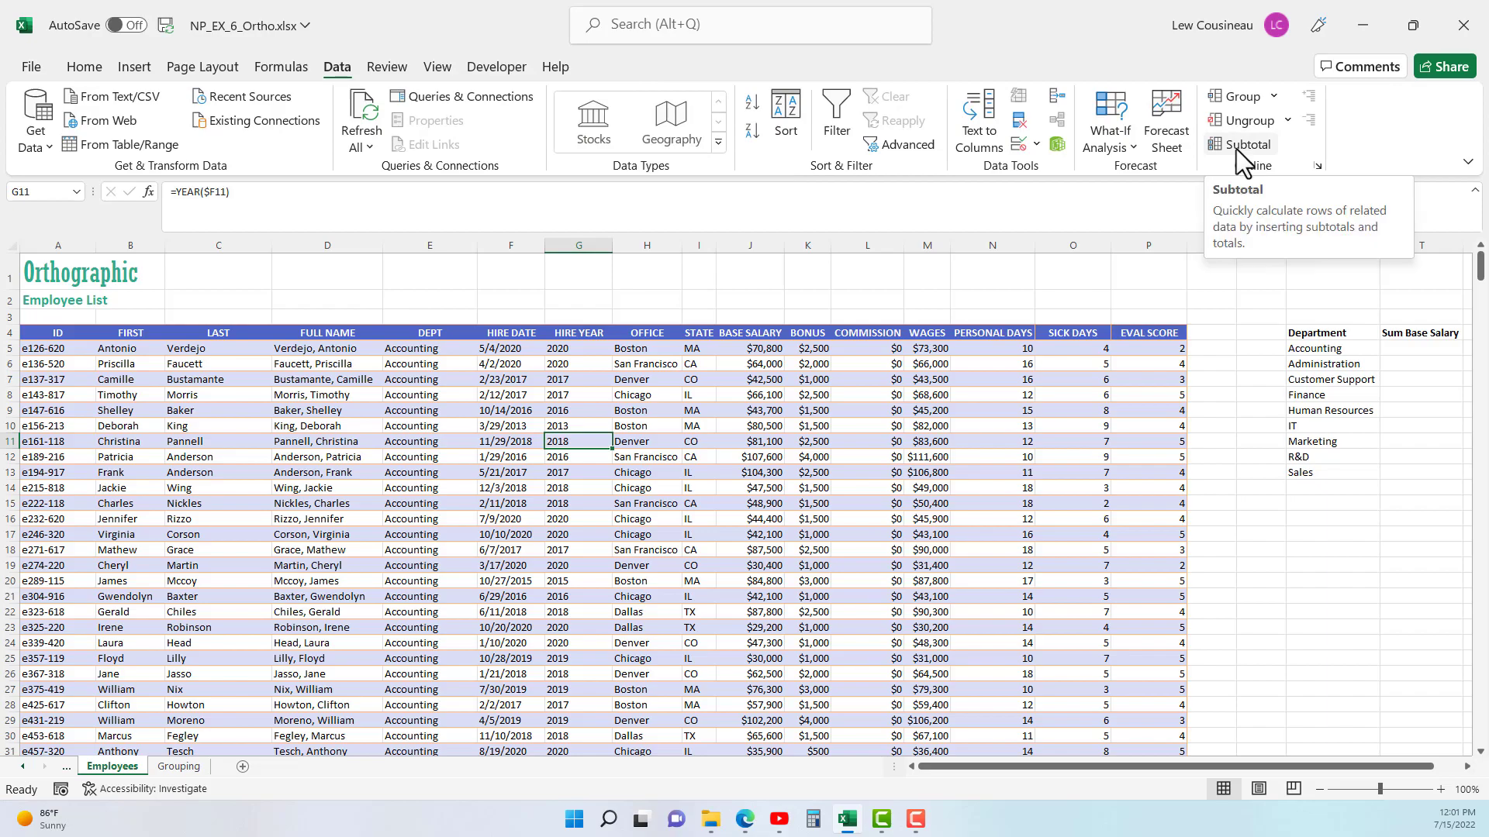
click(410, 350)
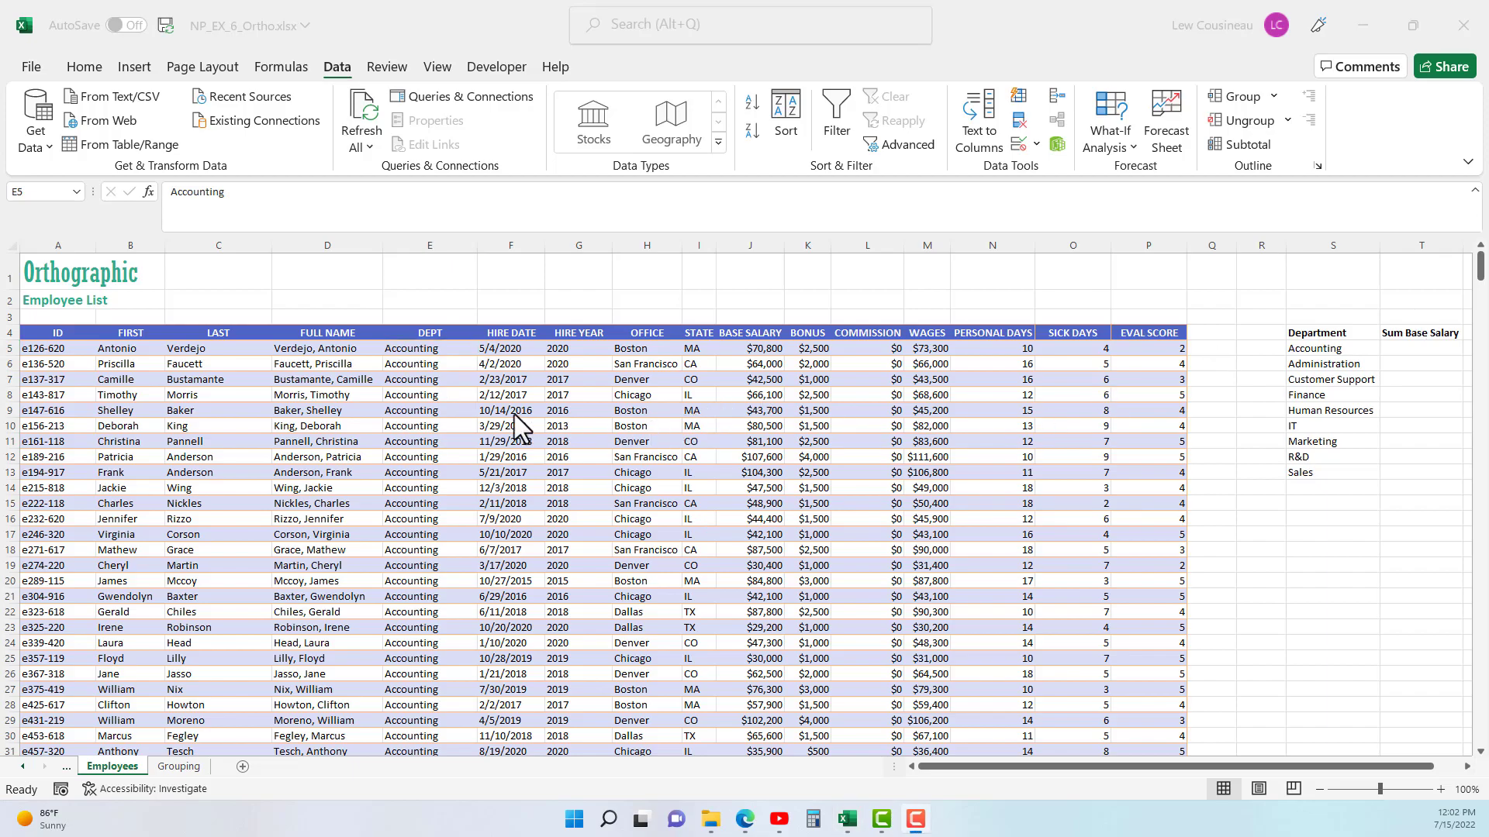
click(406, 351)
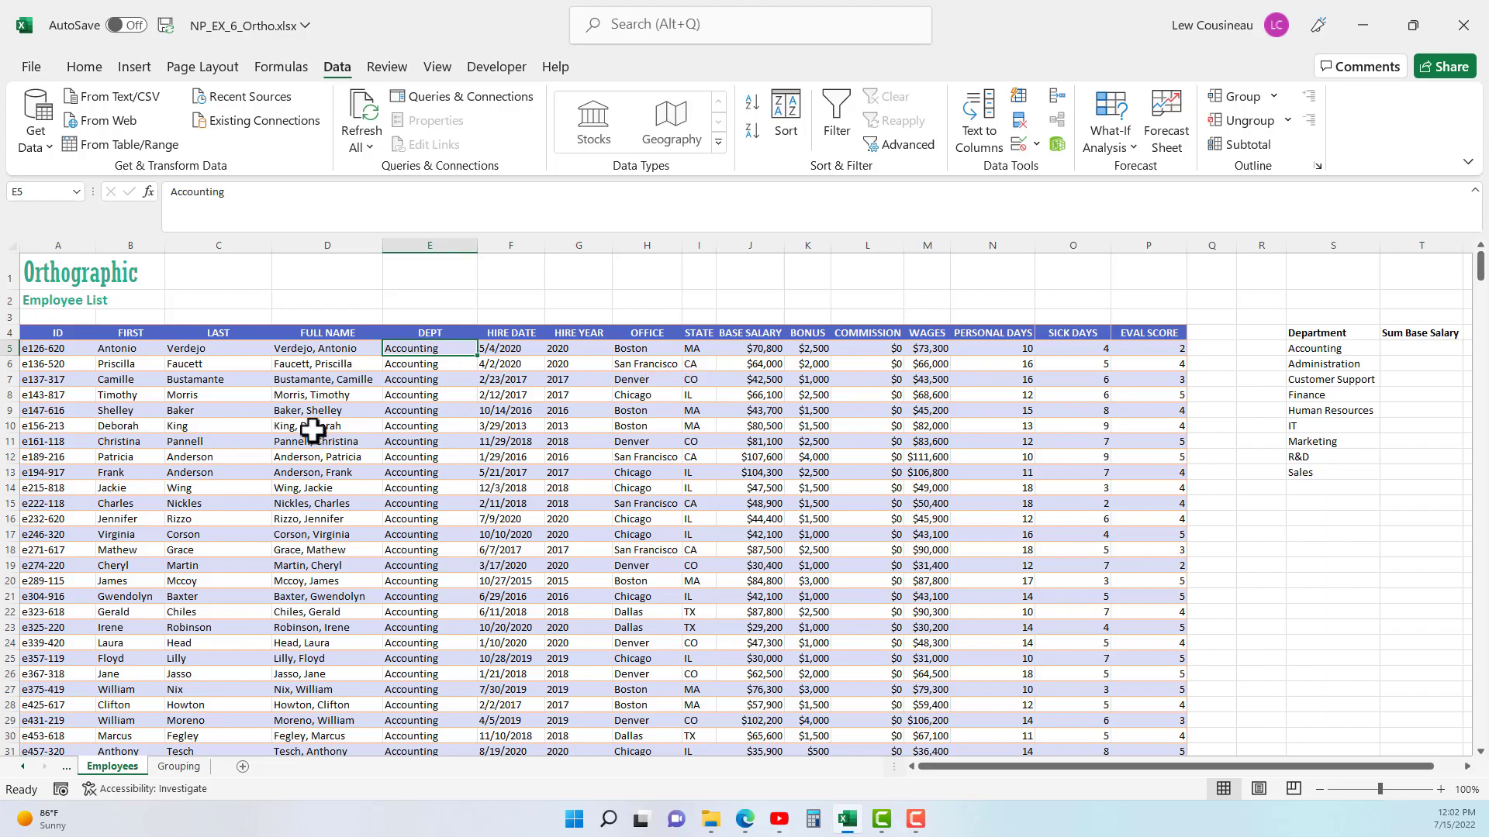
click(40, 349)
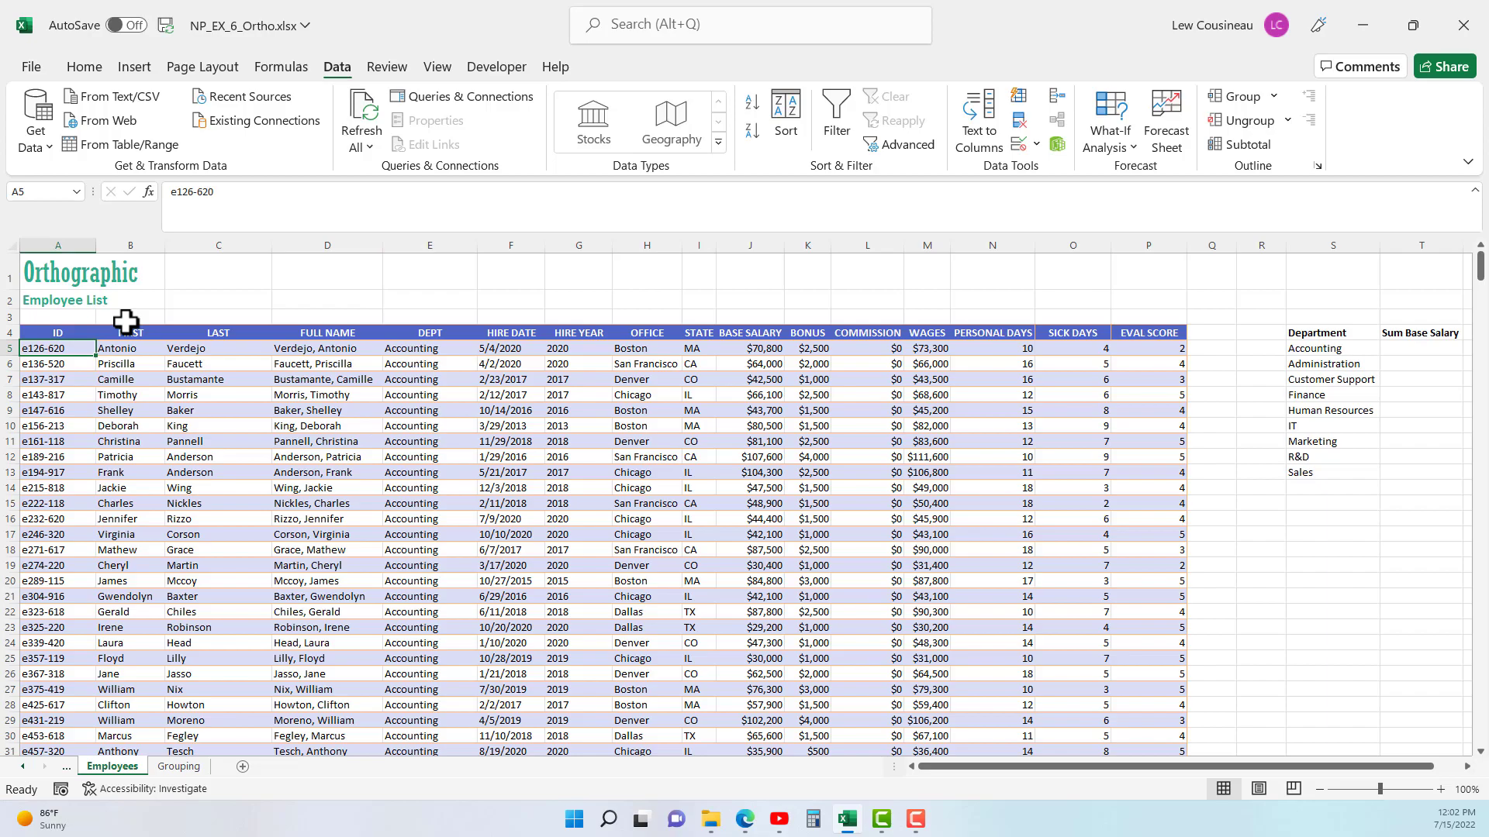
click(753, 104)
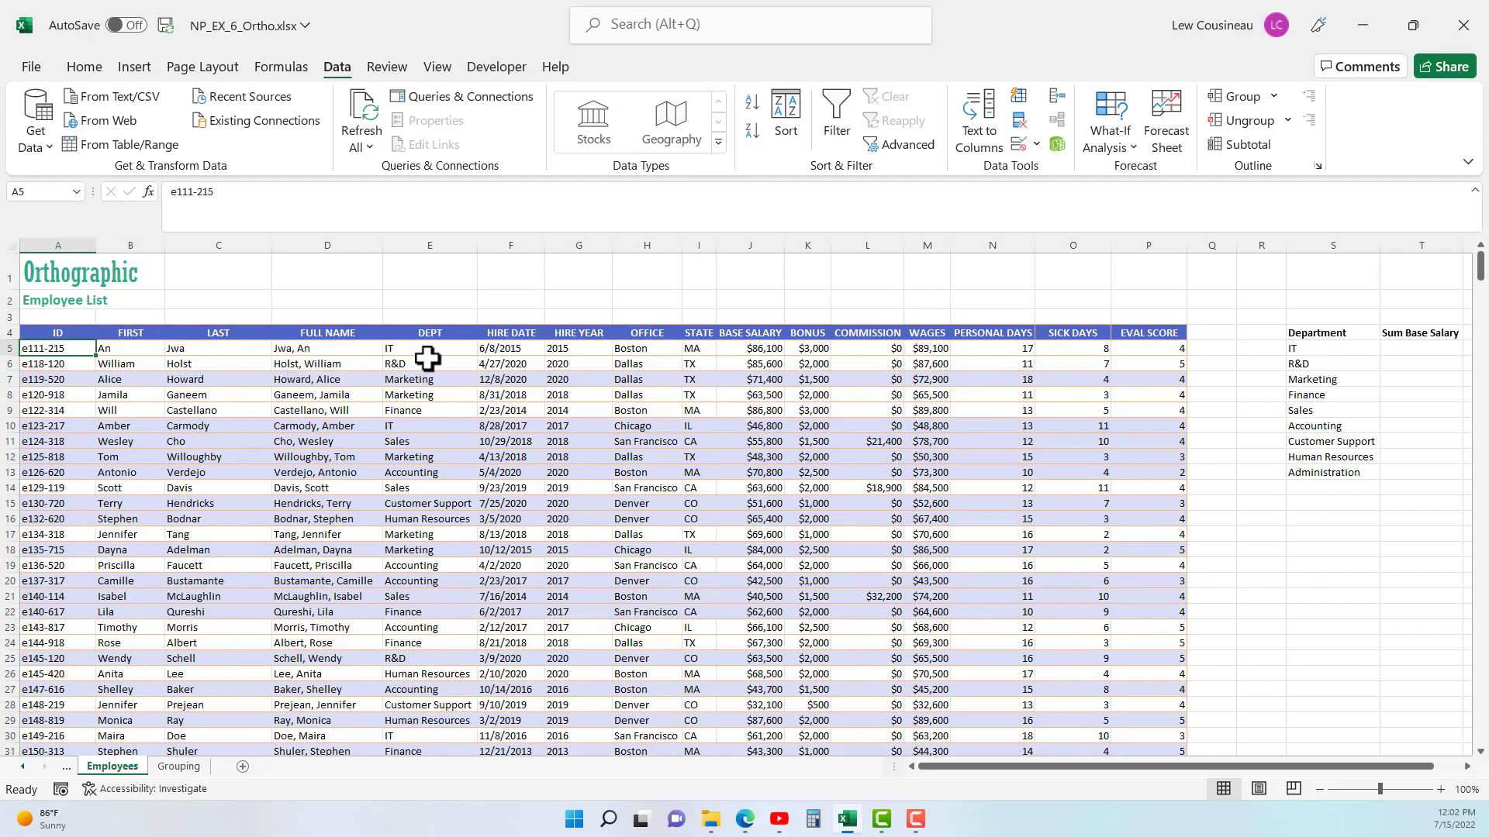
- Check the mixed department entries in the first rows, and sort the employee list by DEPT in ascending order
drag(430, 349, 426, 495)
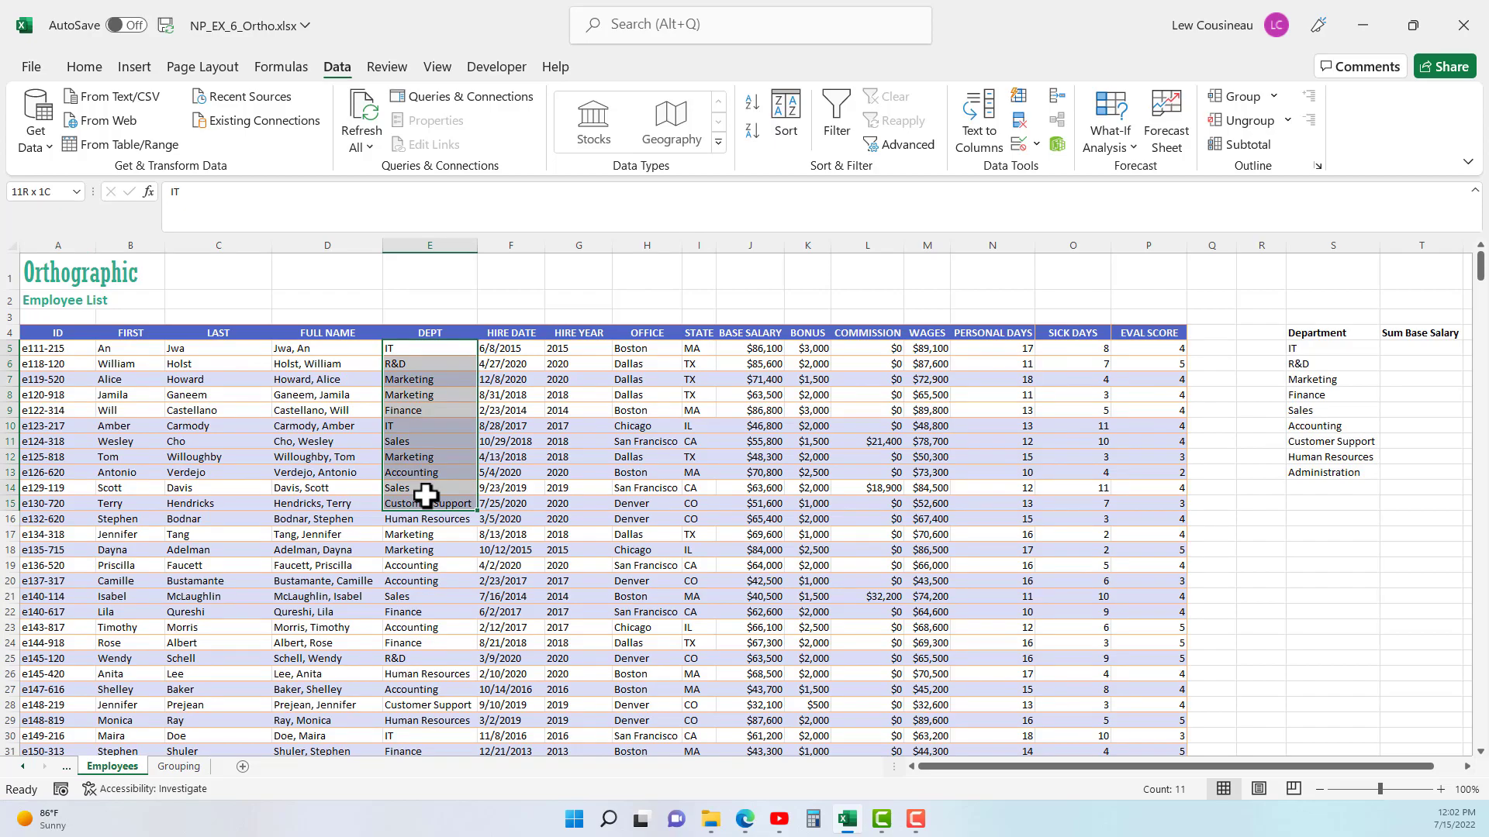
drag(425, 496, 426, 497)
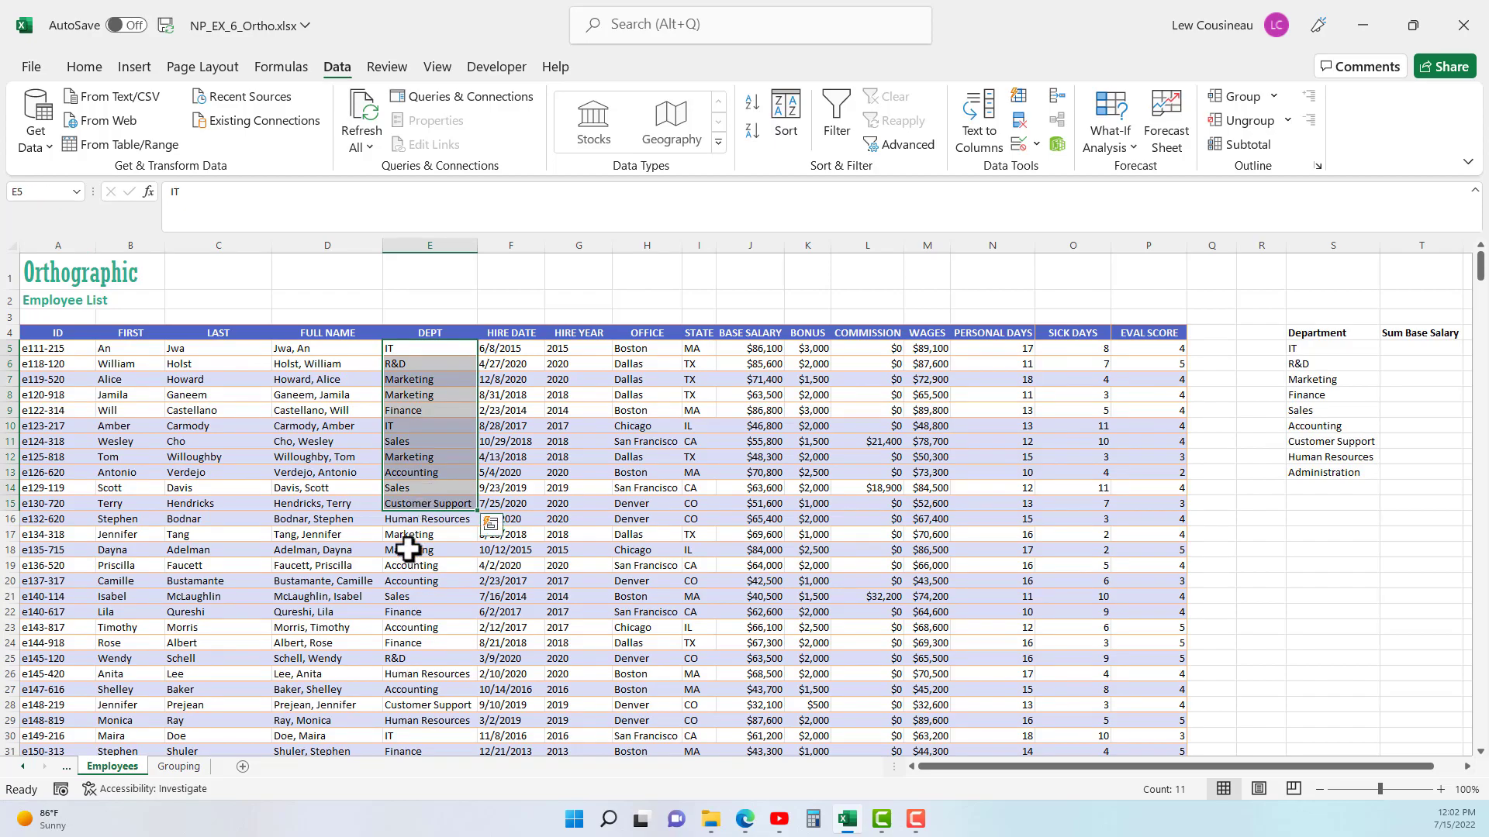
click(411, 550)
click(426, 347)
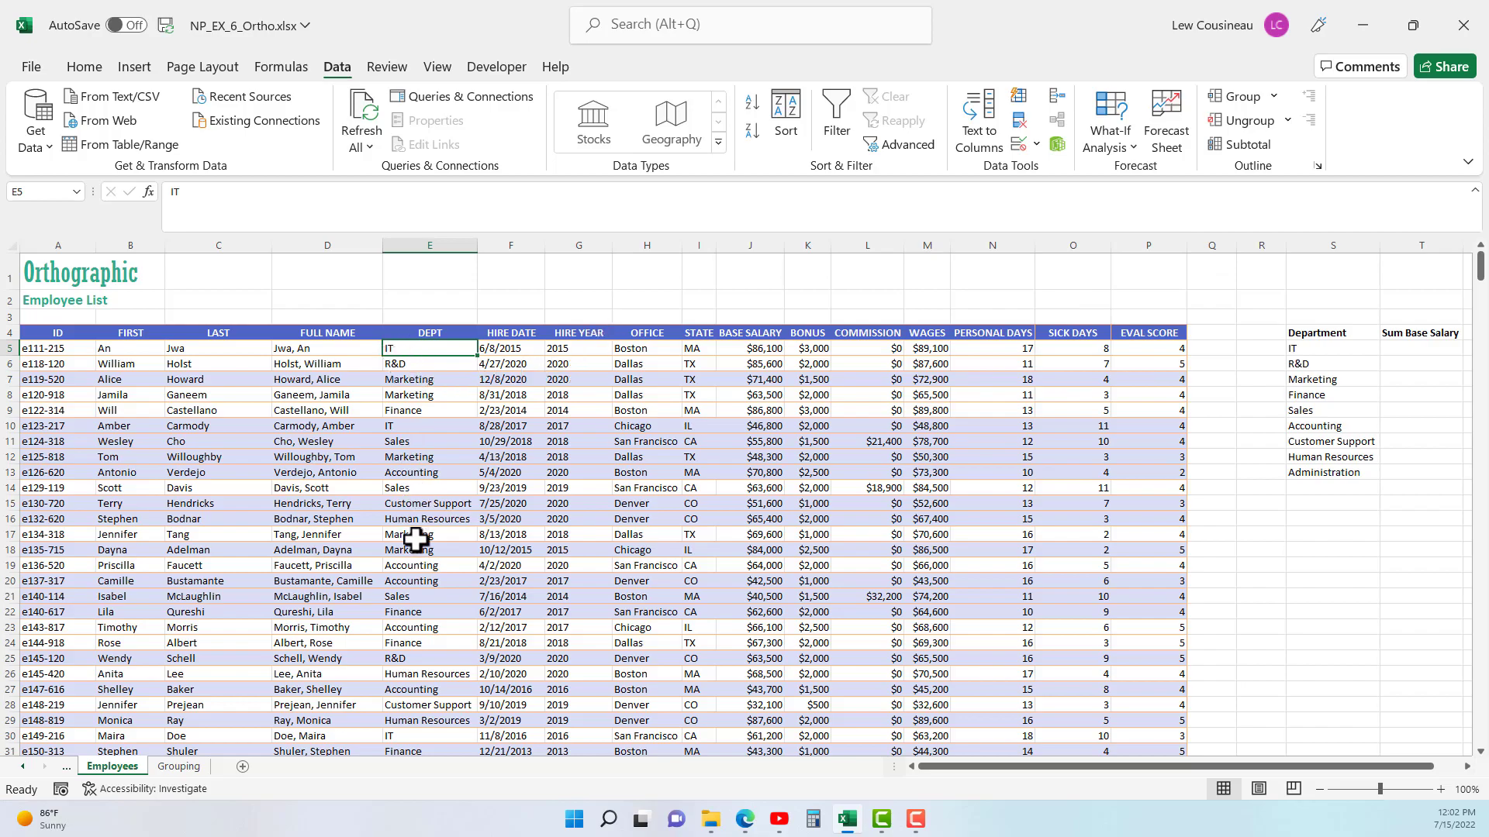
click(751, 110)
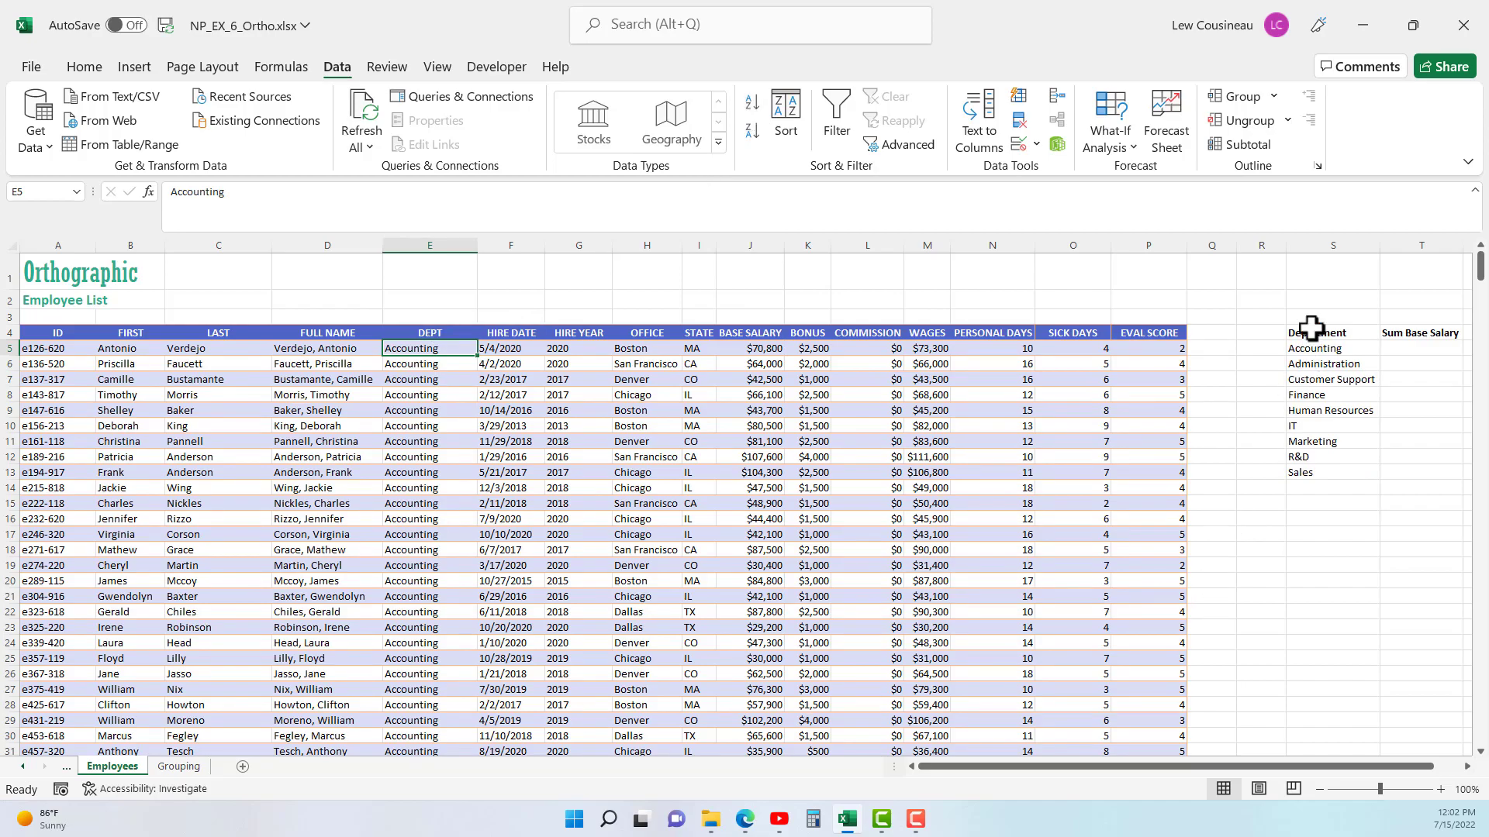
click(1247, 146)
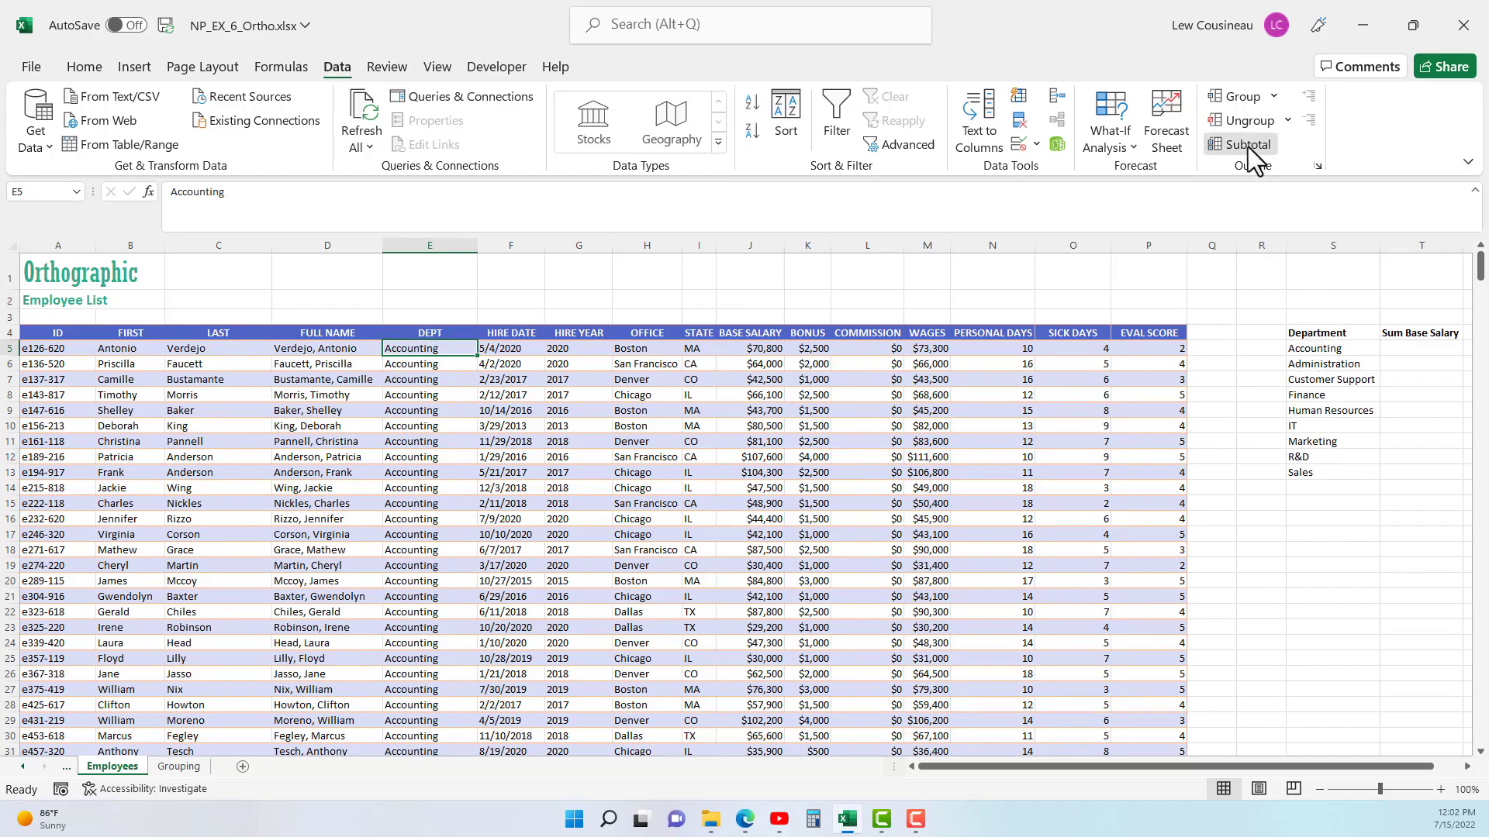
drag(909, 297, 761, 369)
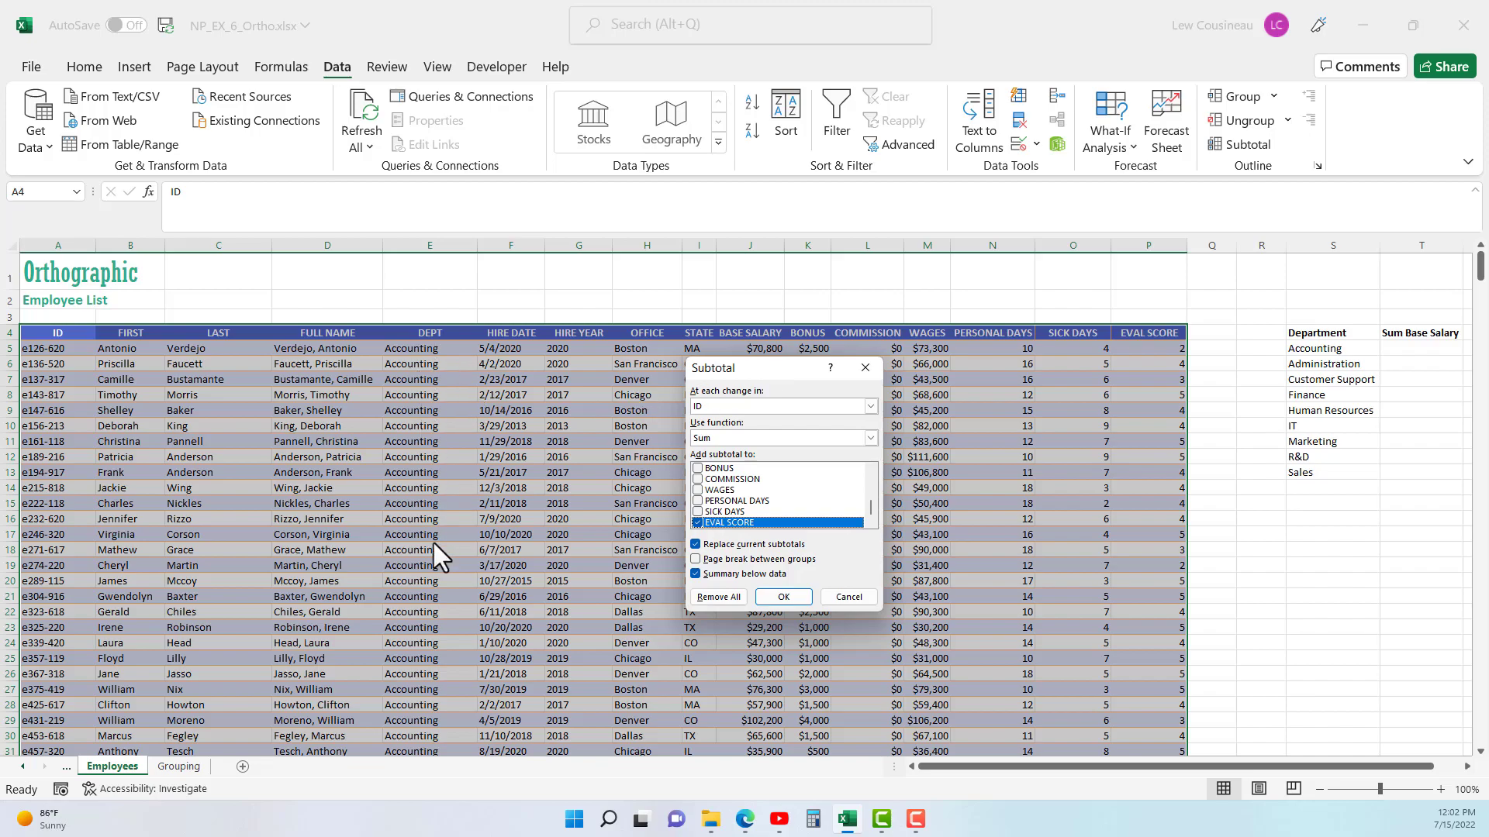
click(870, 406)
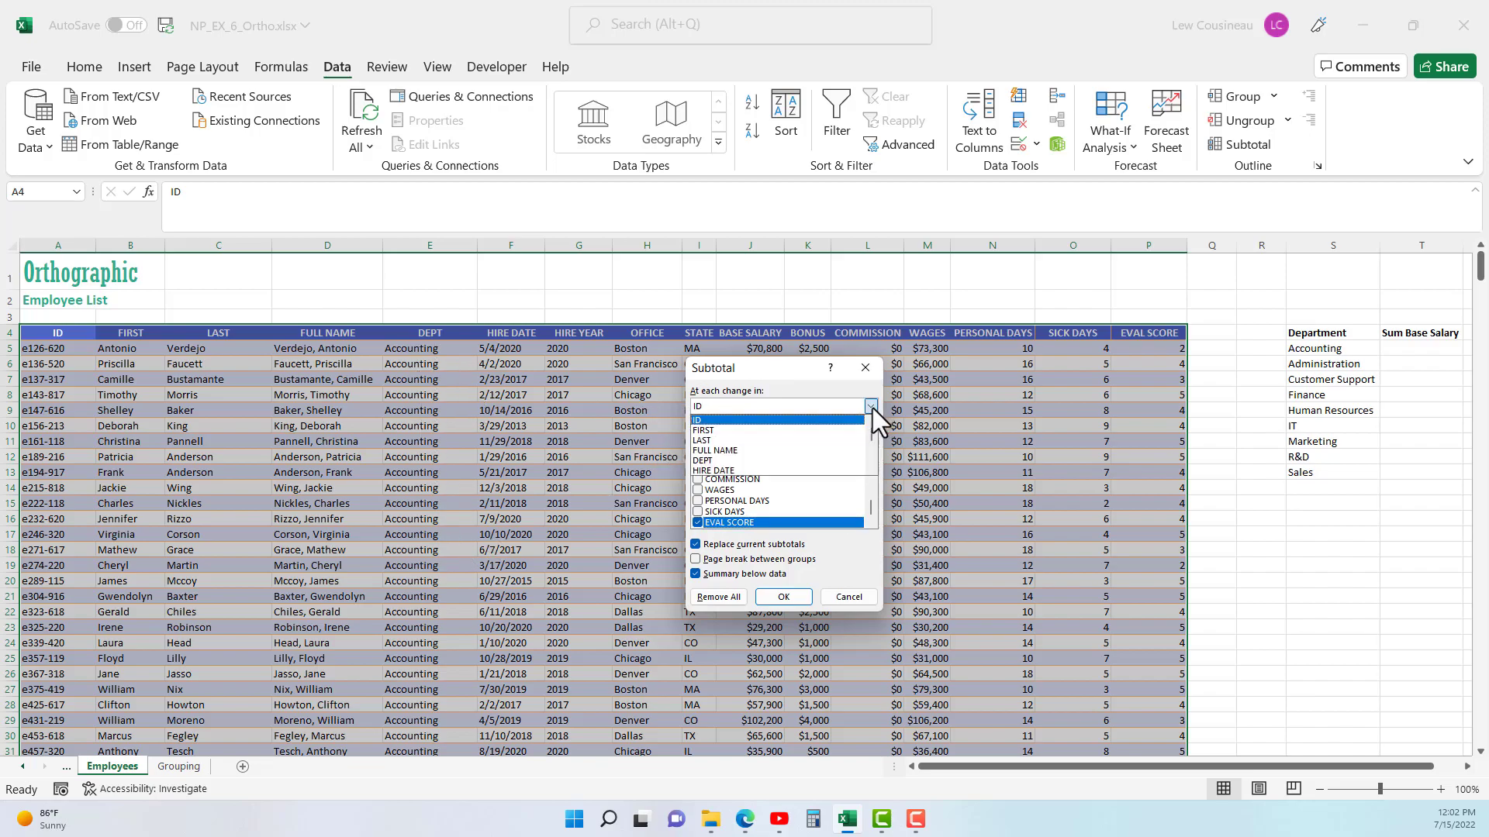
click(722, 461)
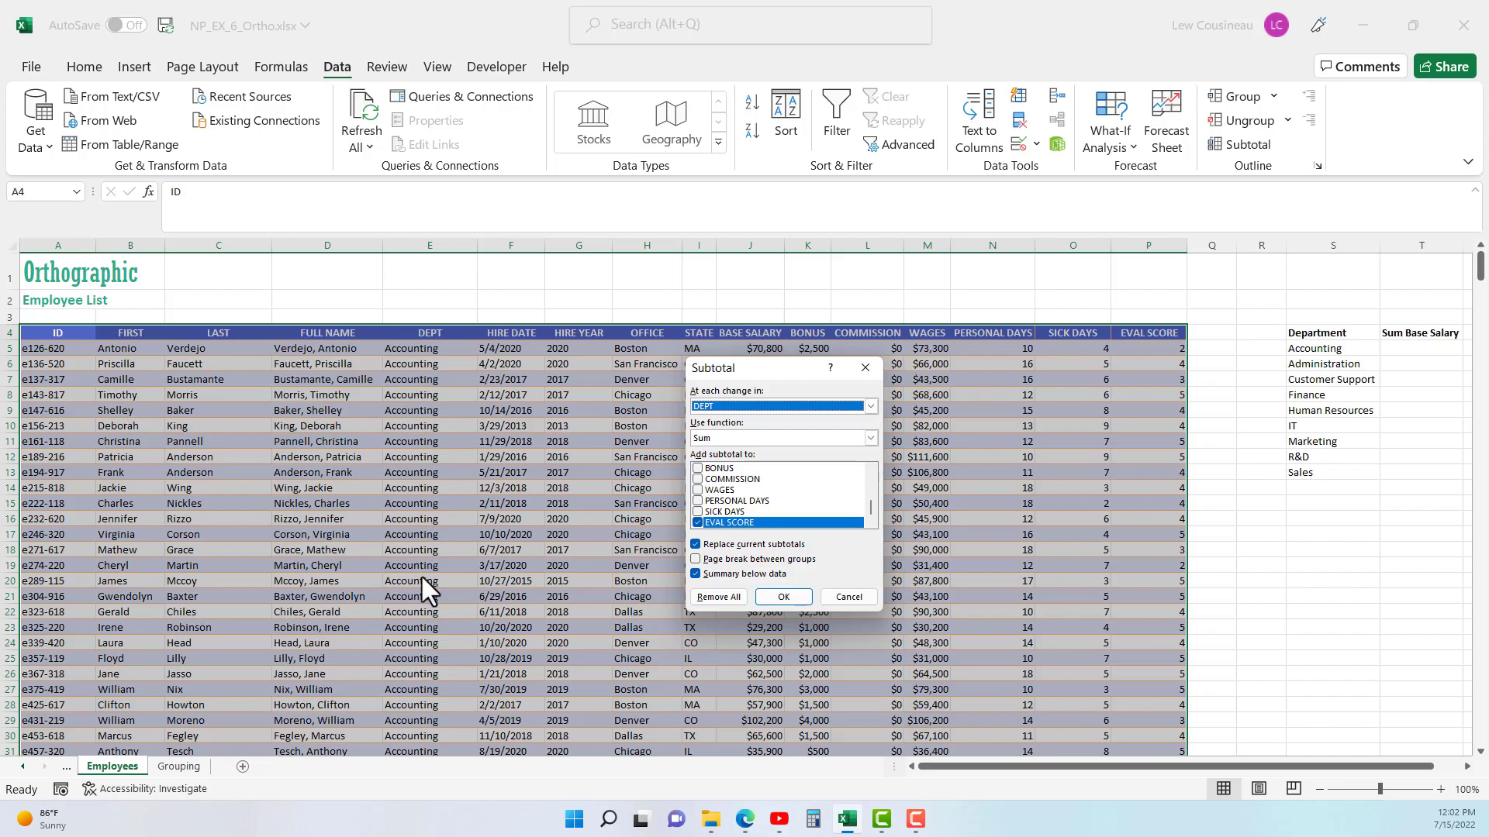
click(848, 597)
- Examine the DEPT column for the rows where one department ends and the next begins, through Accounting, Administration and Customer Support
click(430, 349)
scroll(412, 509, down, 11)
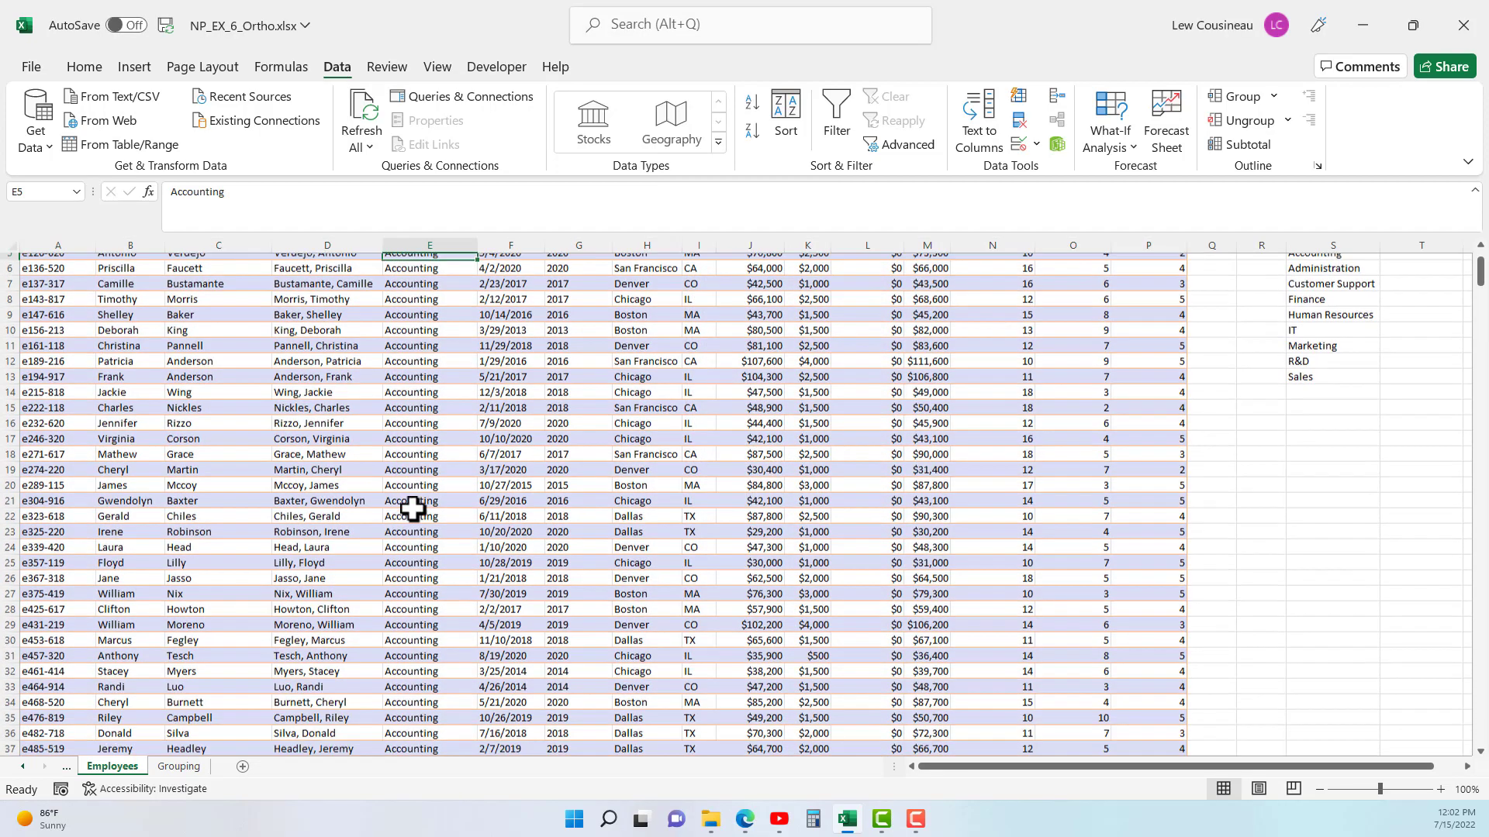
scroll(412, 508, down, 10)
click(435, 370)
drag(435, 370, 432, 595)
click(424, 386)
scroll(432, 594, down, 10)
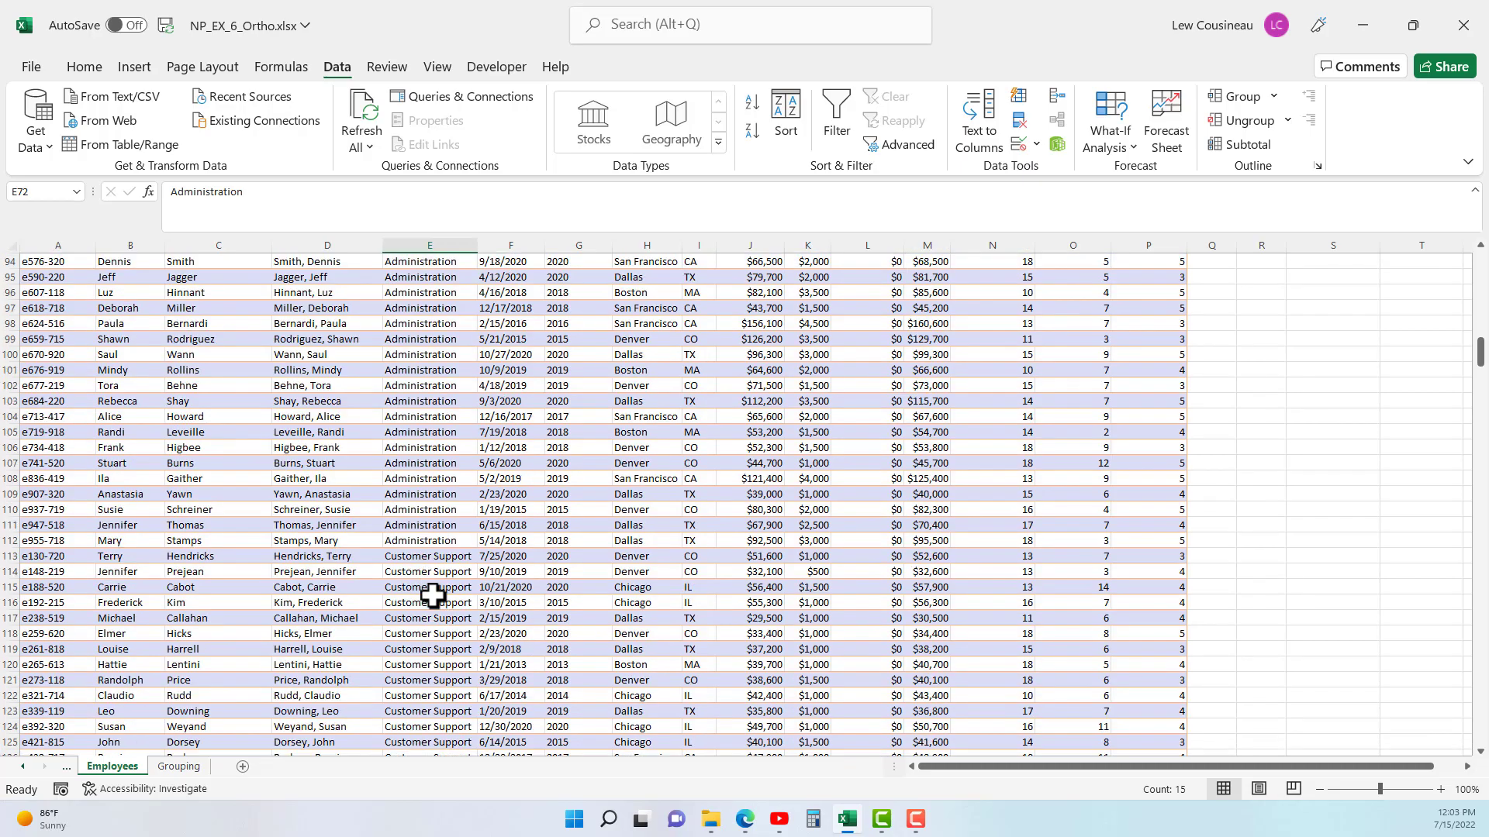
drag(422, 543, 422, 558)
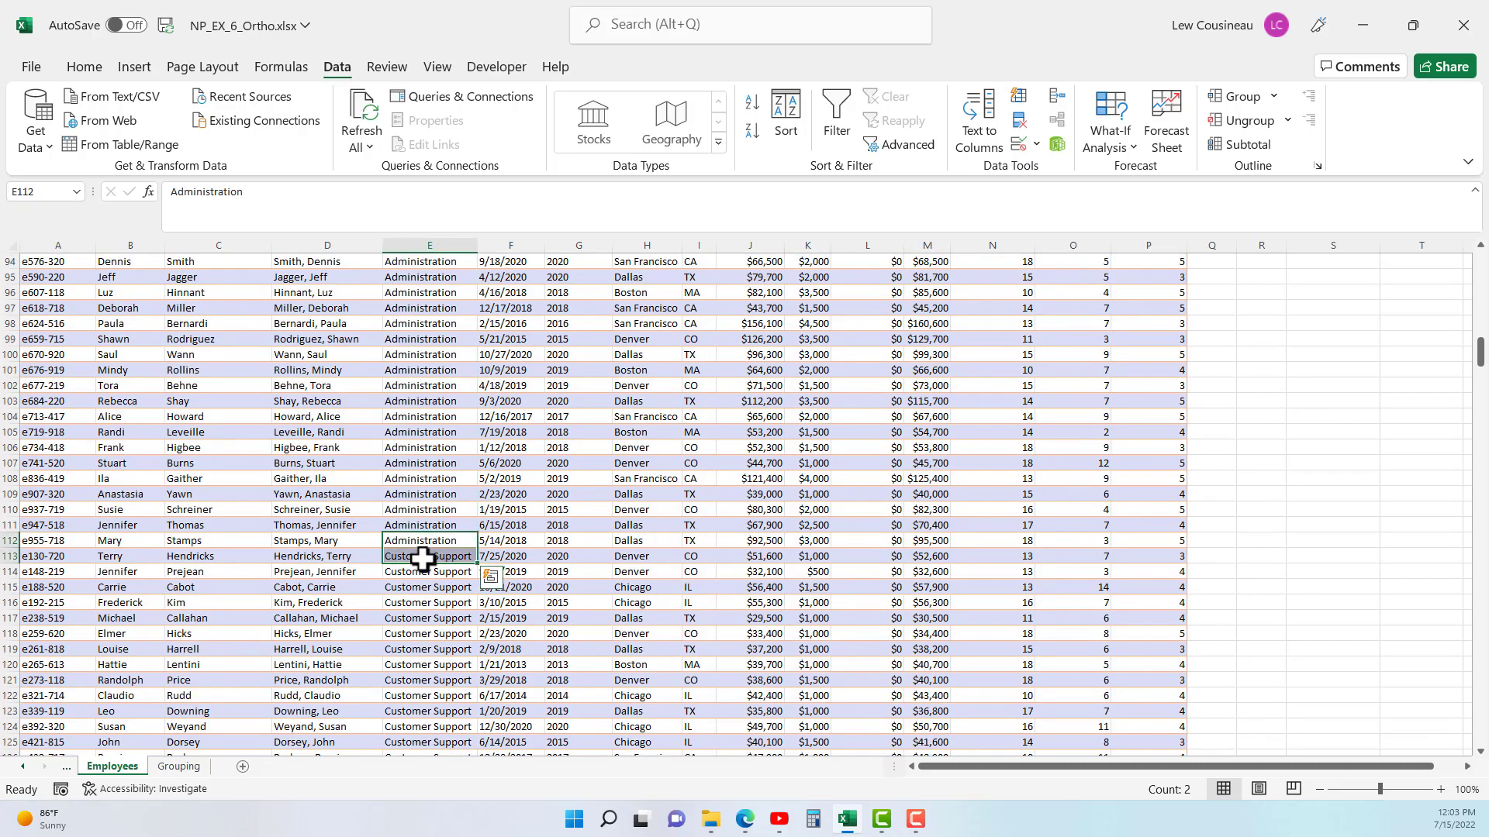
scroll(599, 545, up, 17)
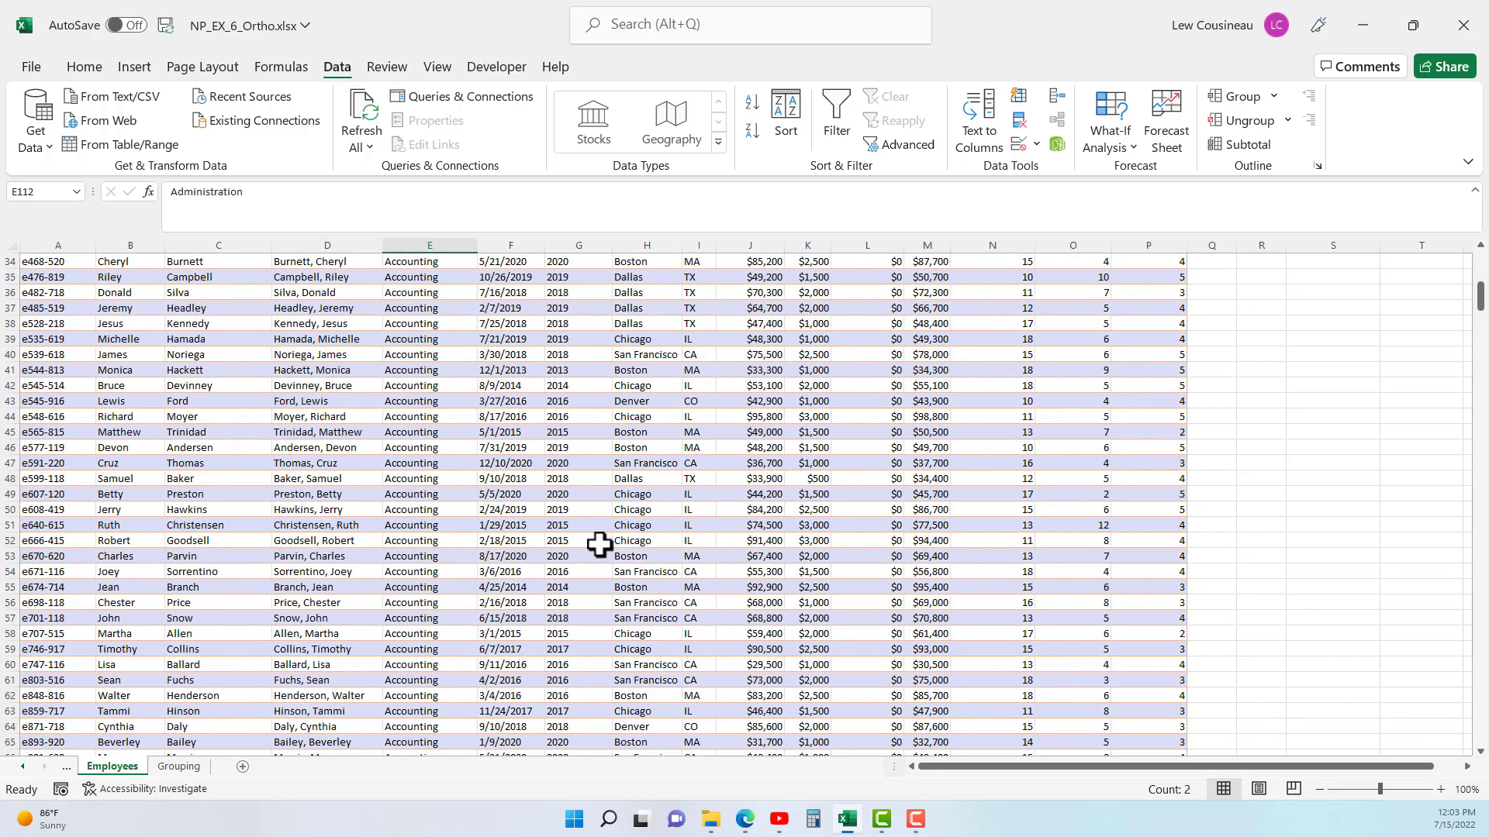
scroll(599, 545, up, 14)
- Sort the employee list by ID again, in ascending order
click(30, 379)
click(84, 67)
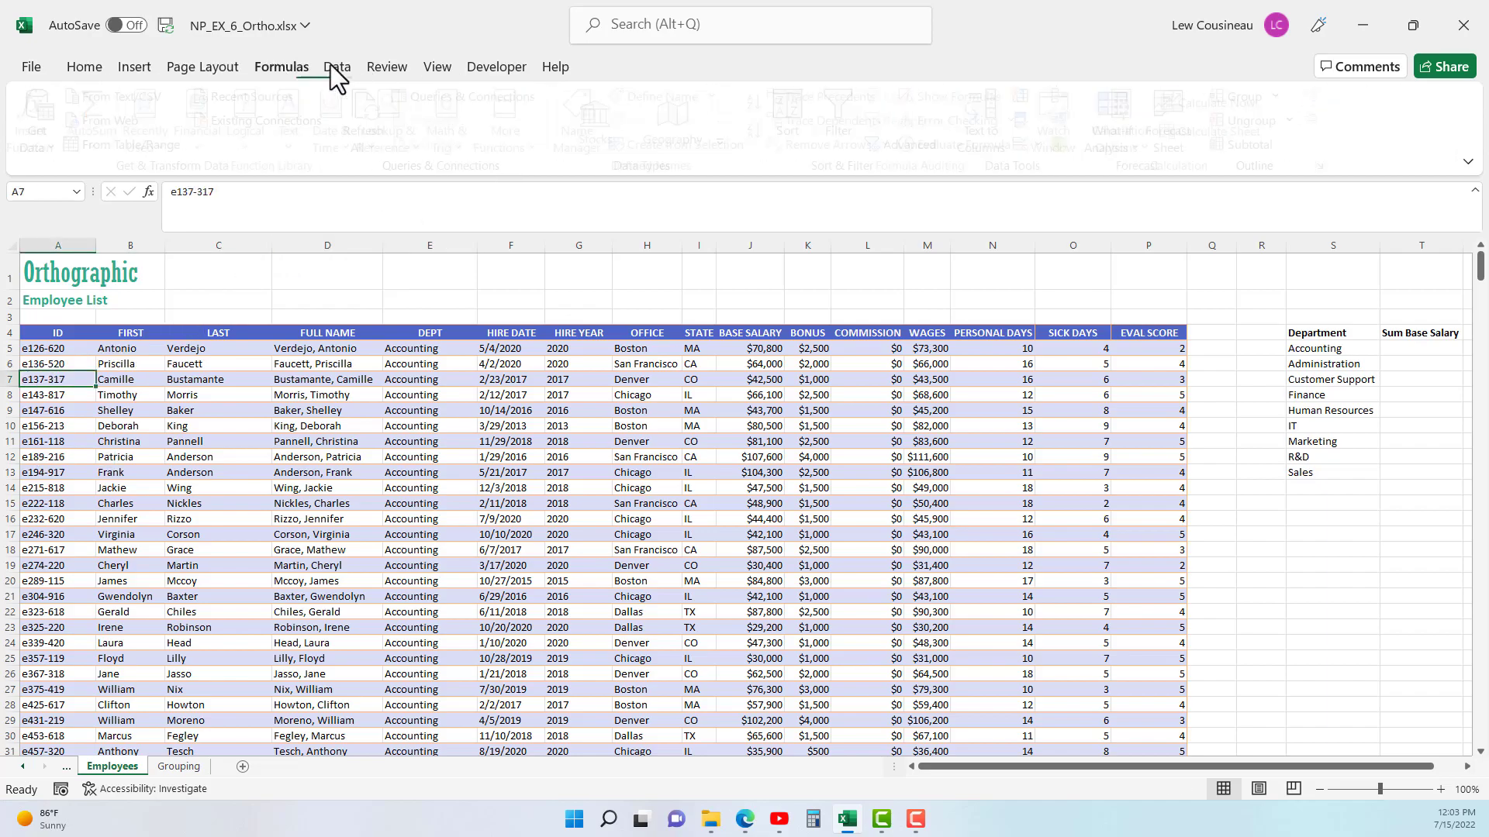
click(355, 67)
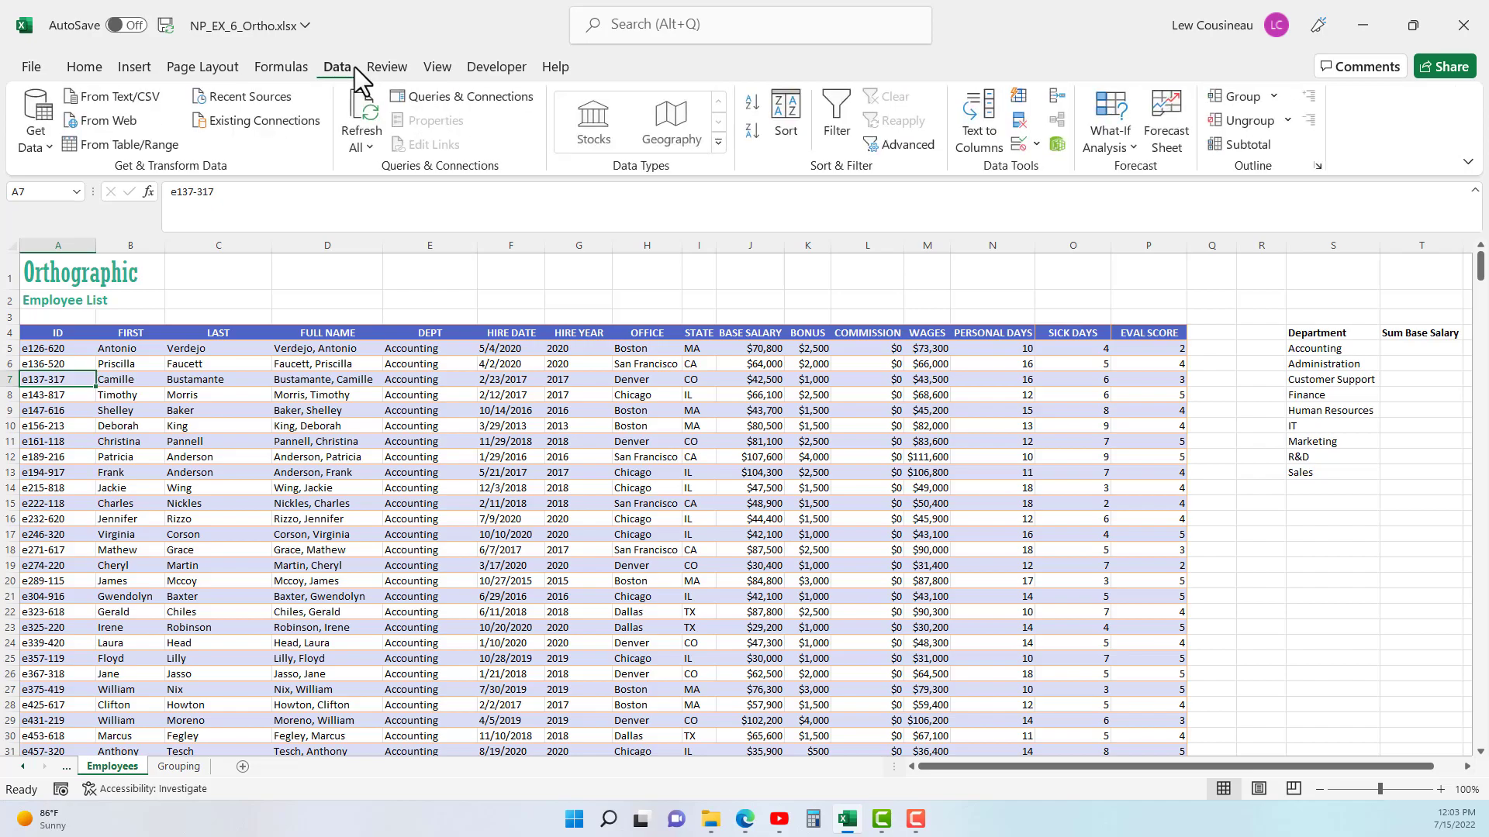
click(763, 109)
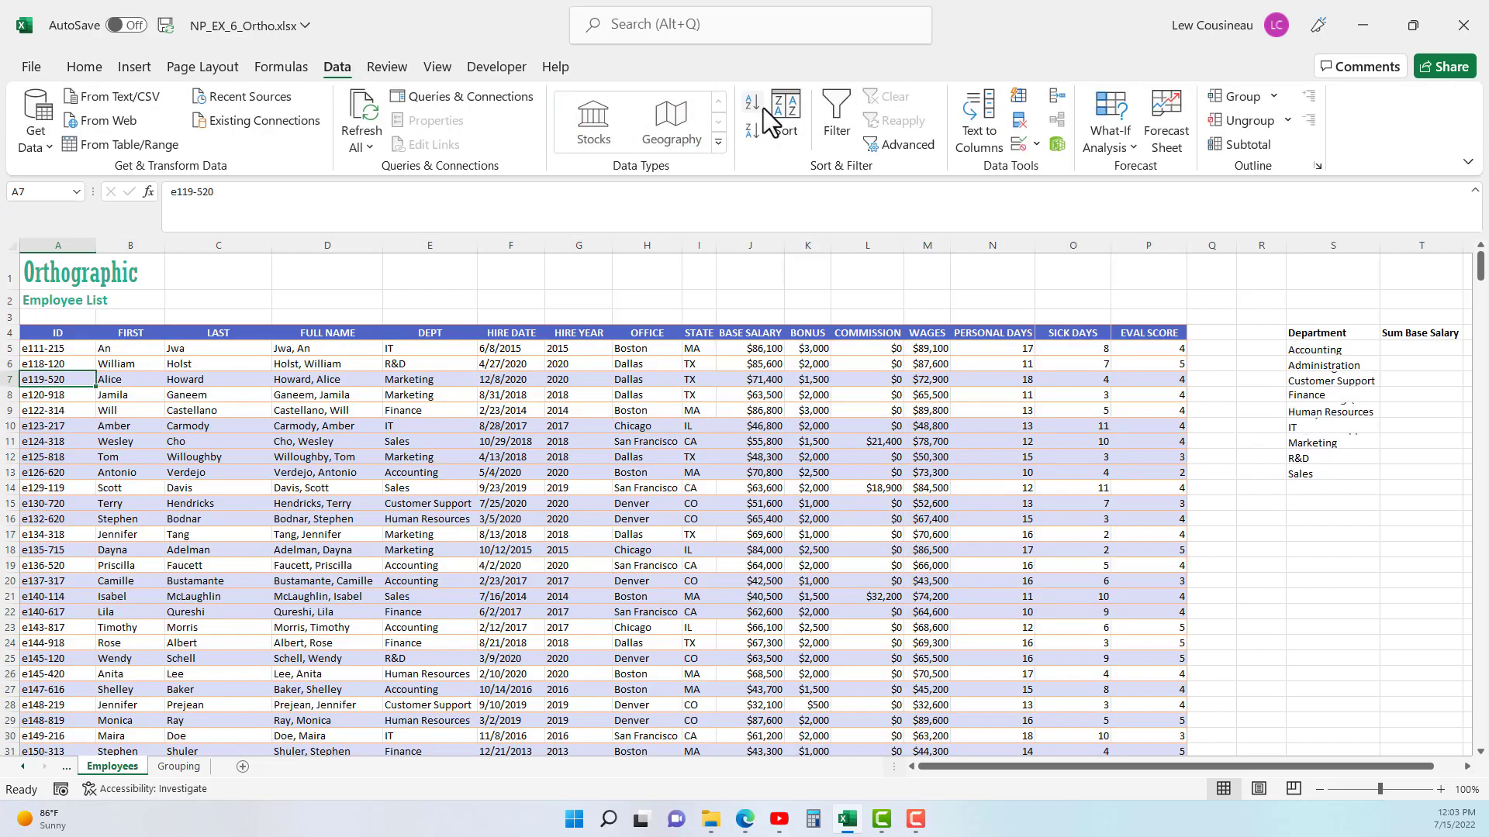
- Go through the department changes in the list's first rows, and sort the list back by DEPT in ascending order
click(416, 351)
drag(416, 351, 412, 366)
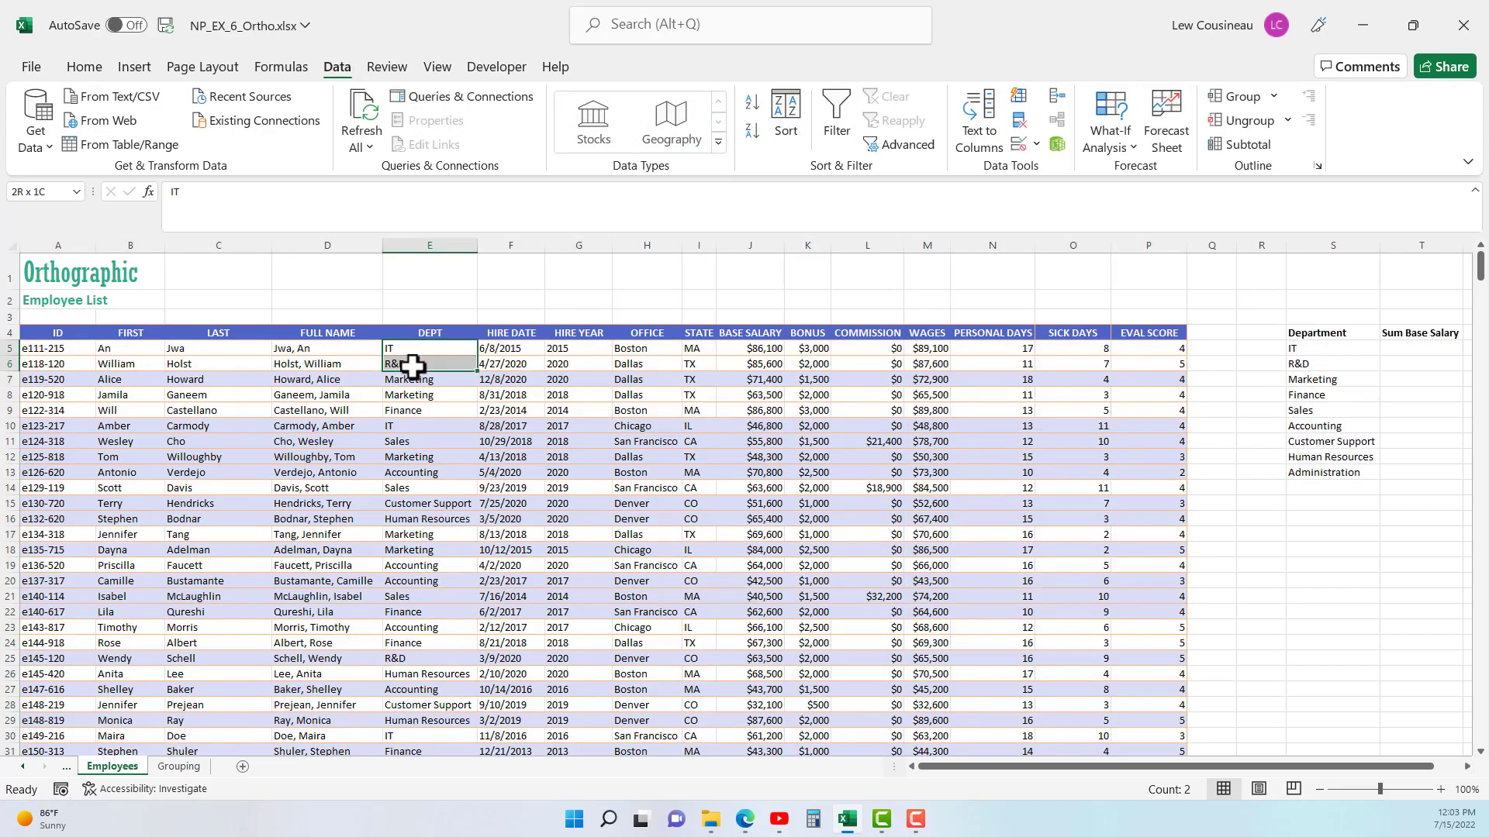
click(411, 350)
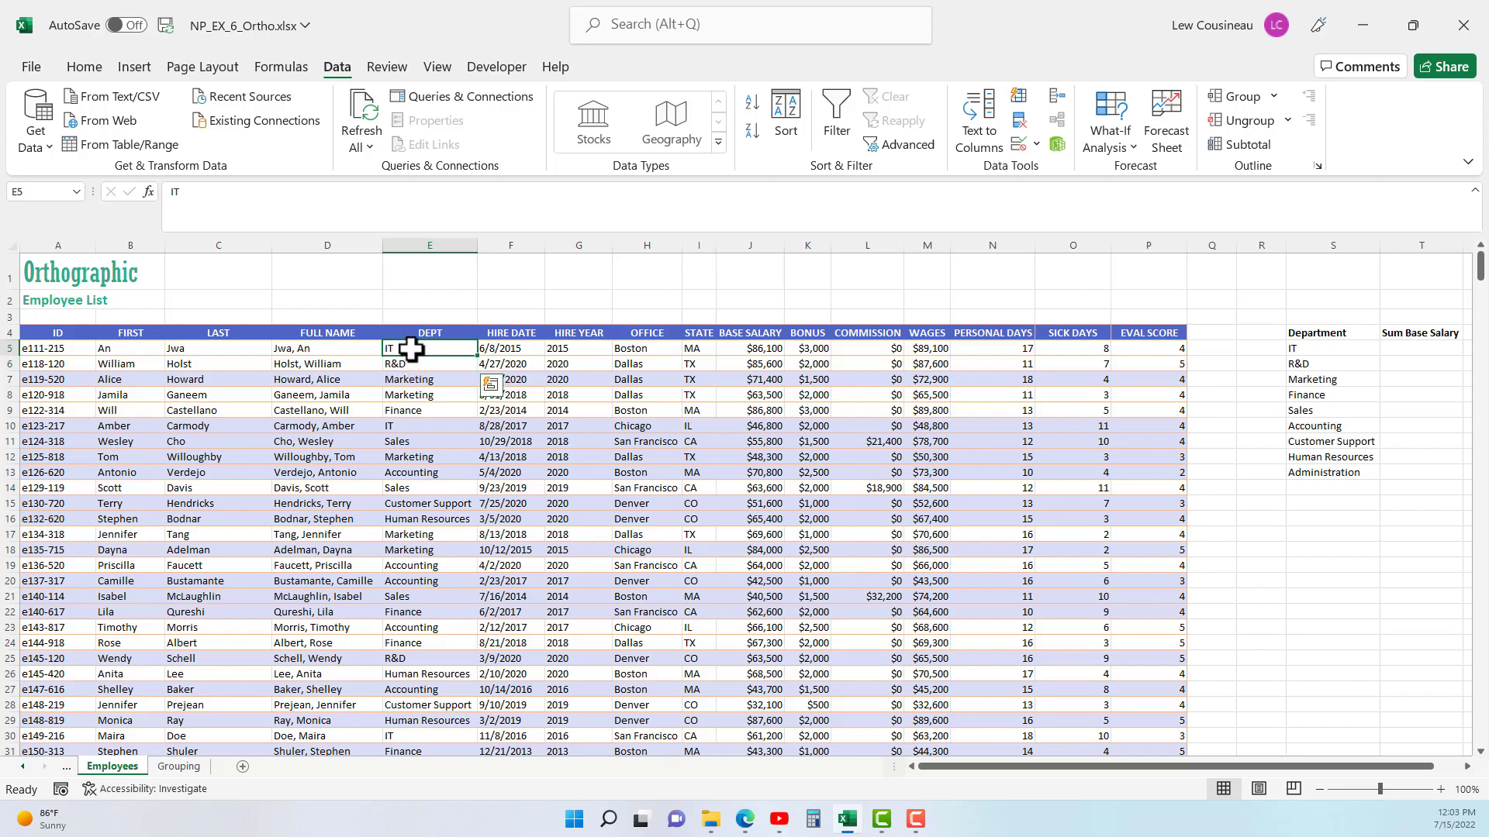
click(408, 363)
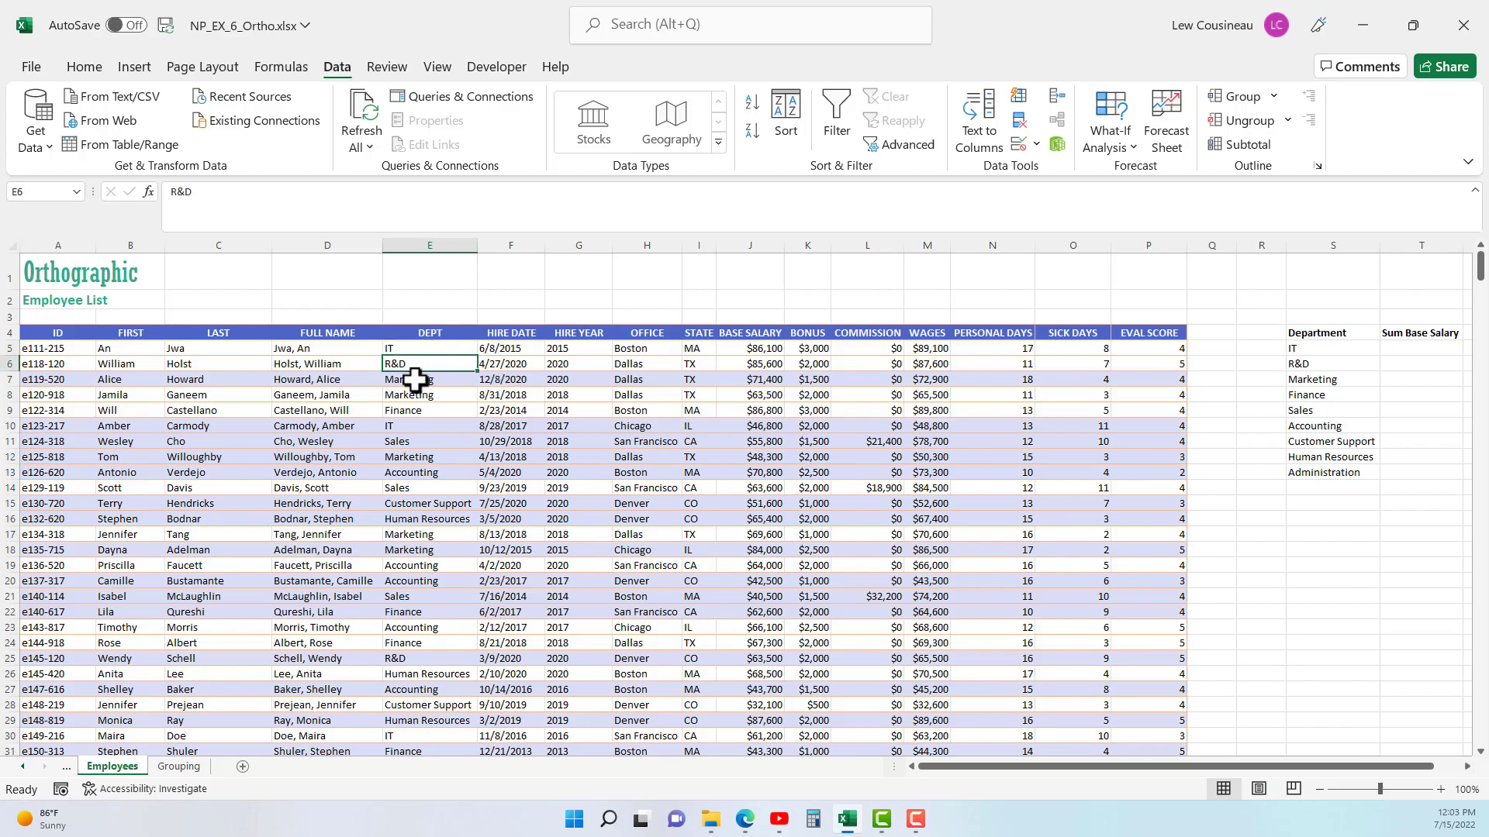
drag(416, 379, 409, 395)
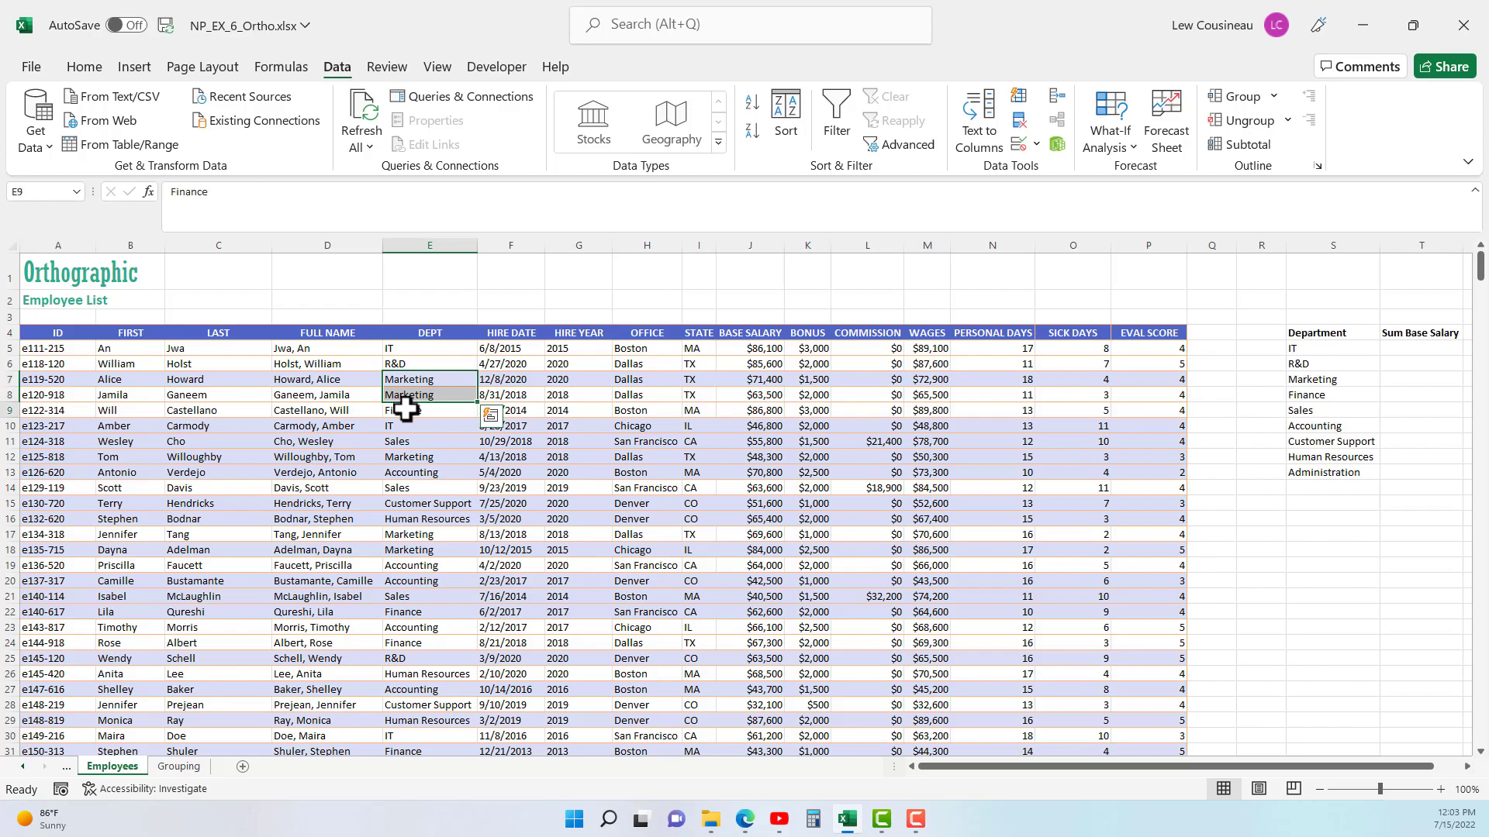
click(405, 408)
click(401, 425)
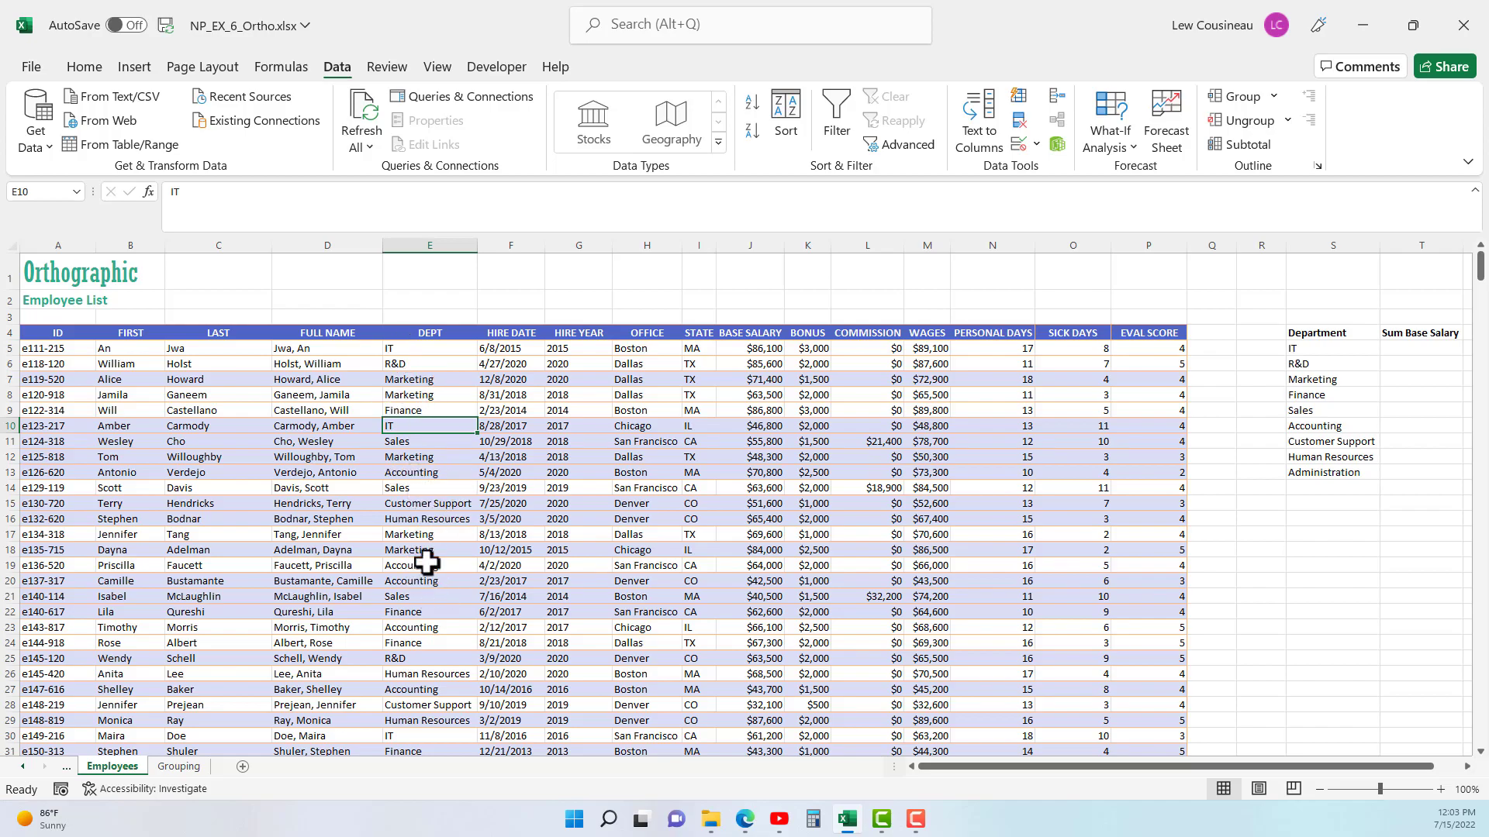
click(439, 350)
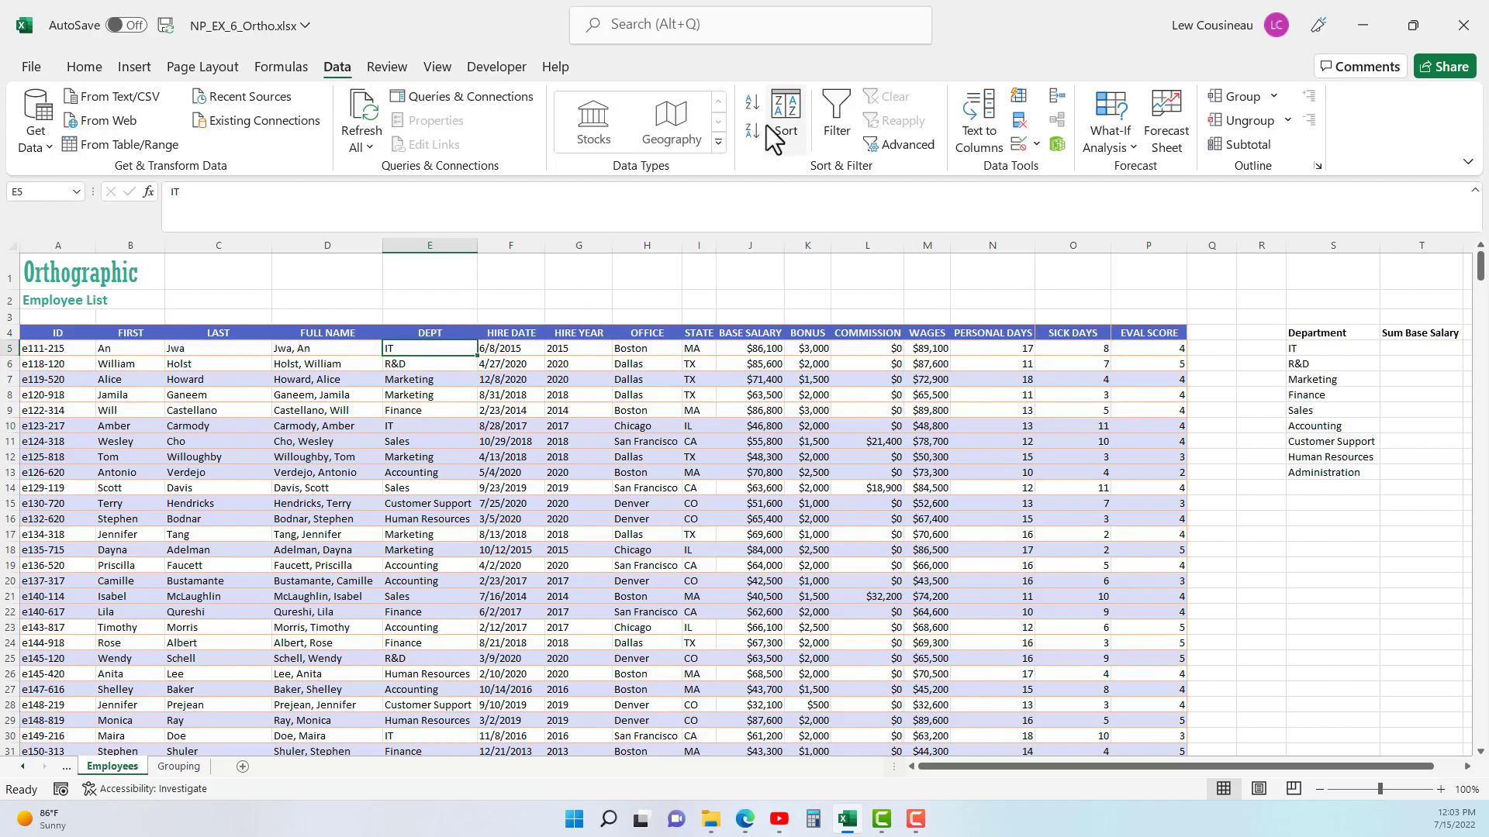
click(751, 101)
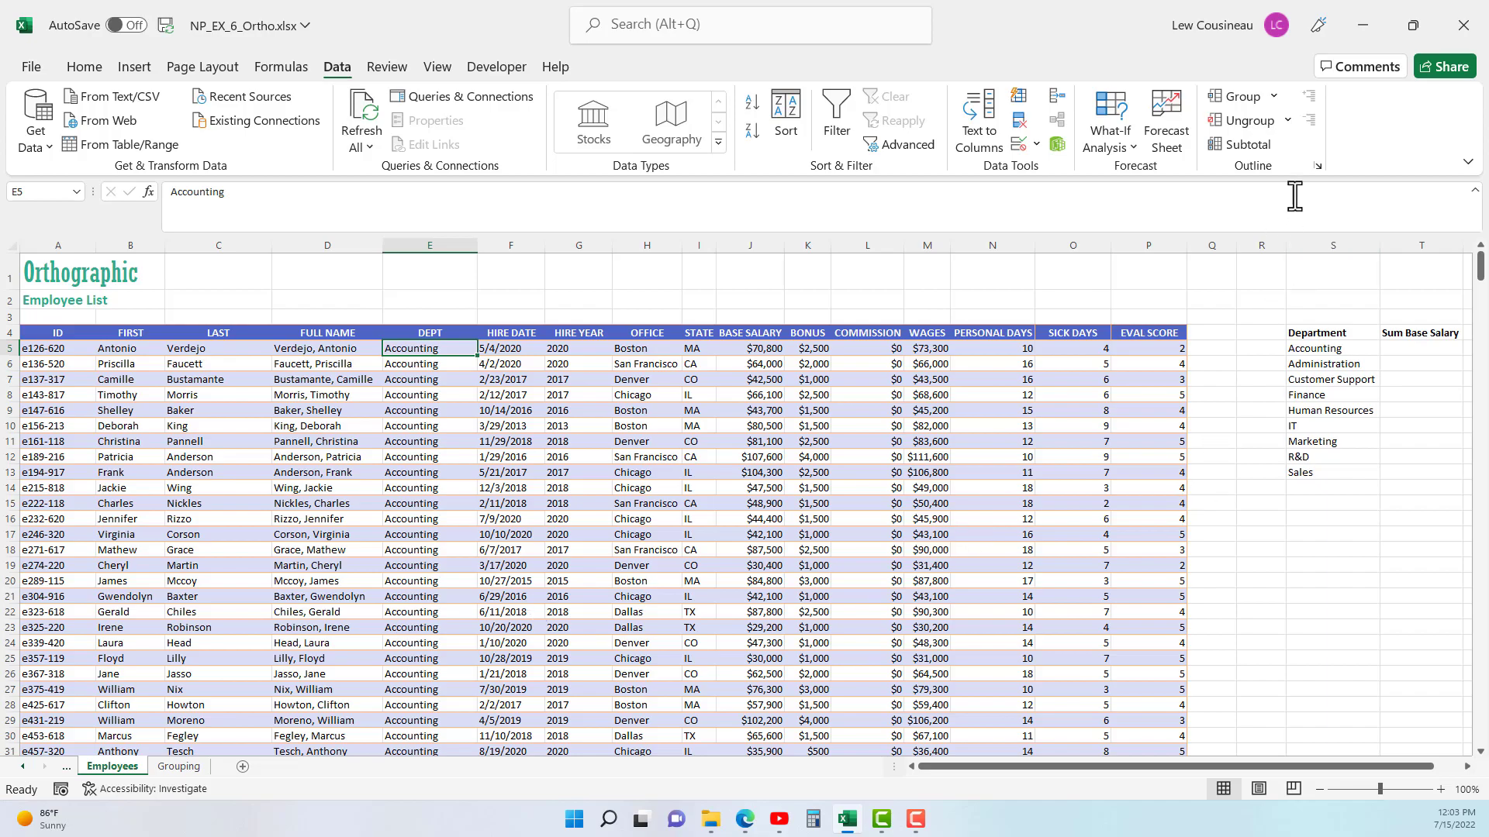
- Set up subtotals for the employee list at each change in DEPT, using the Sum function
click(1273, 147)
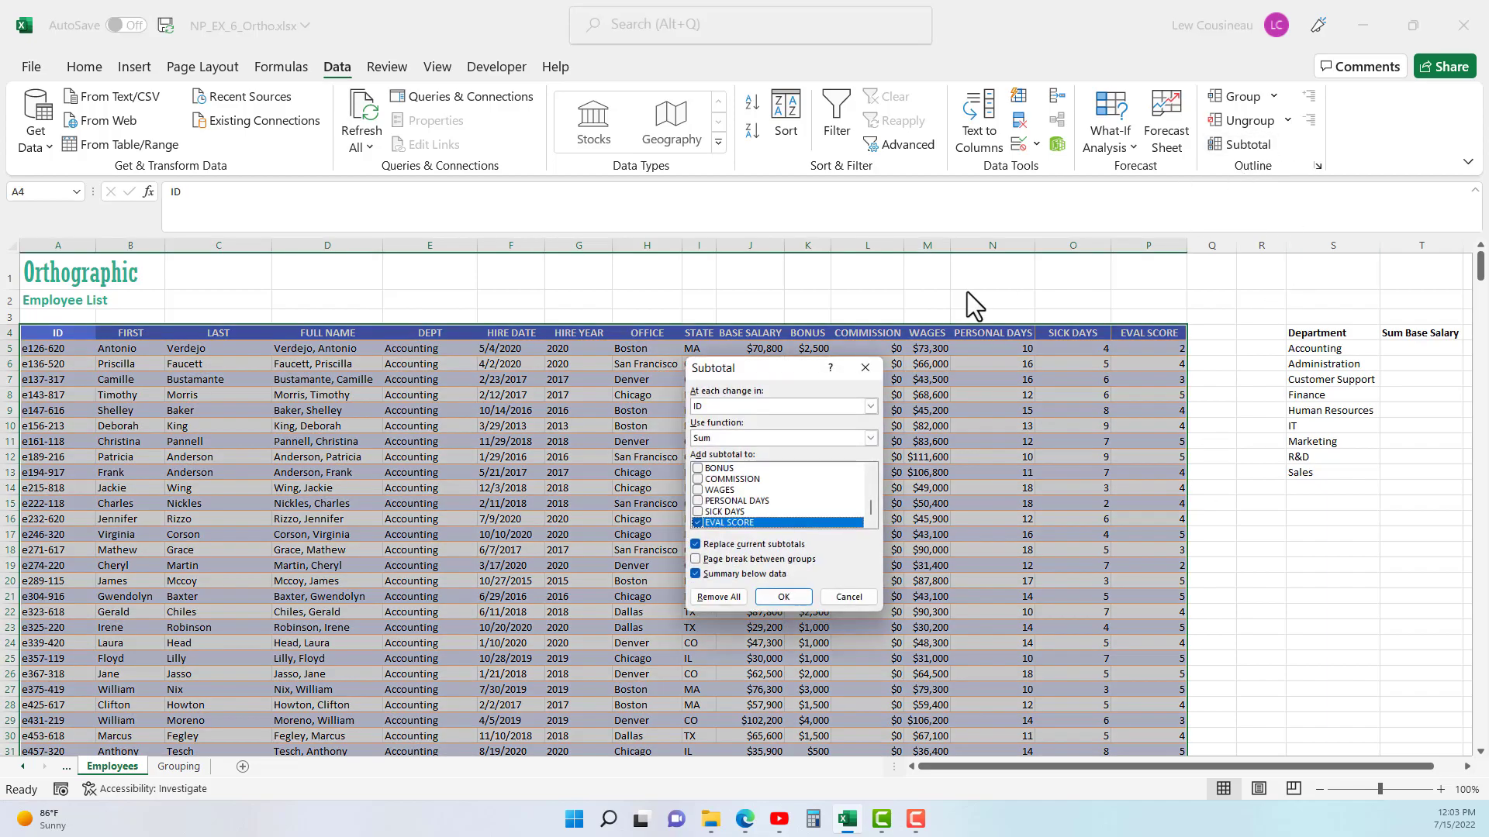
click(809, 403)
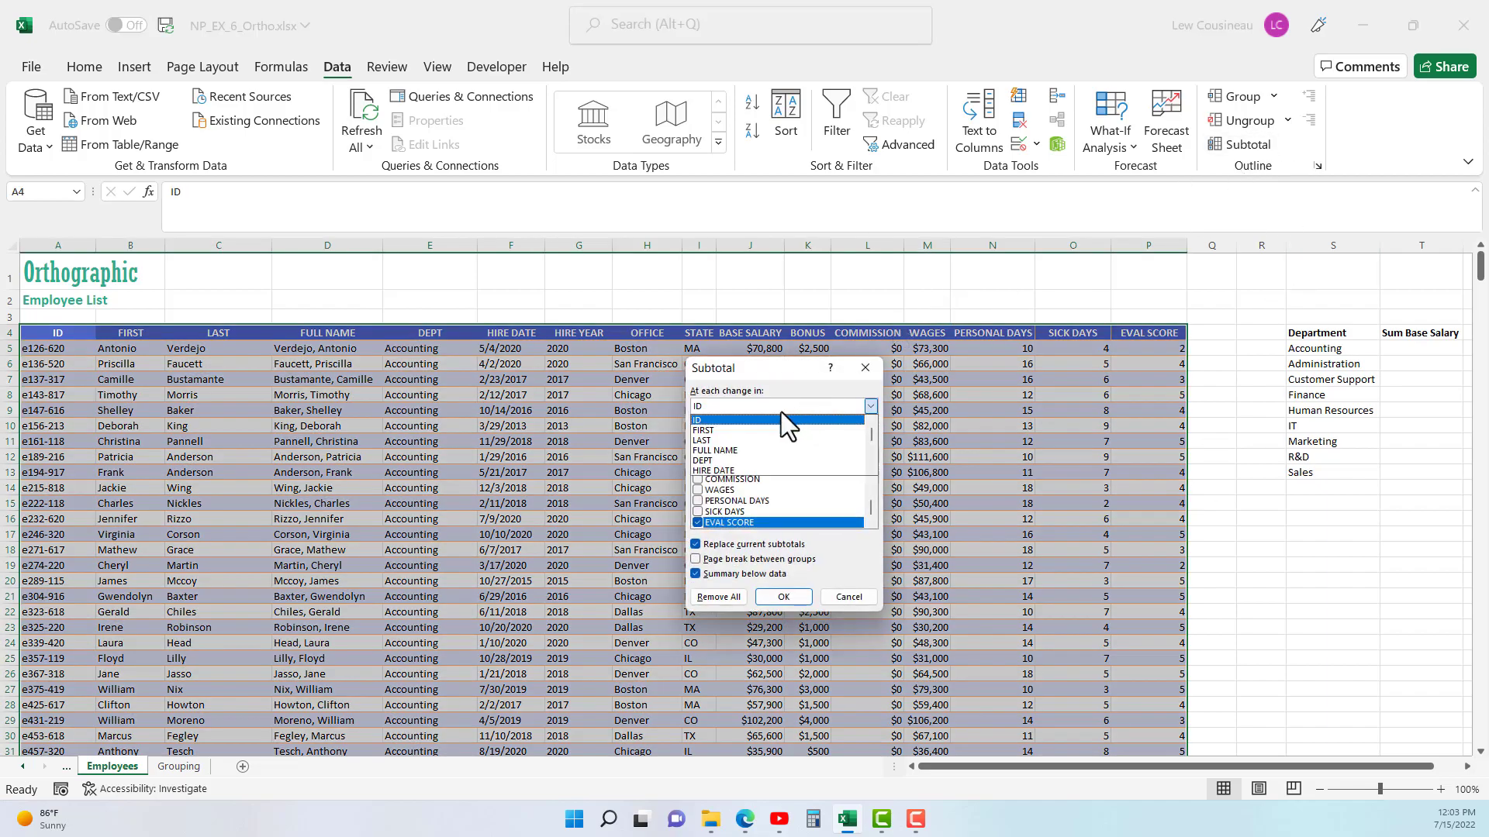
click(713, 462)
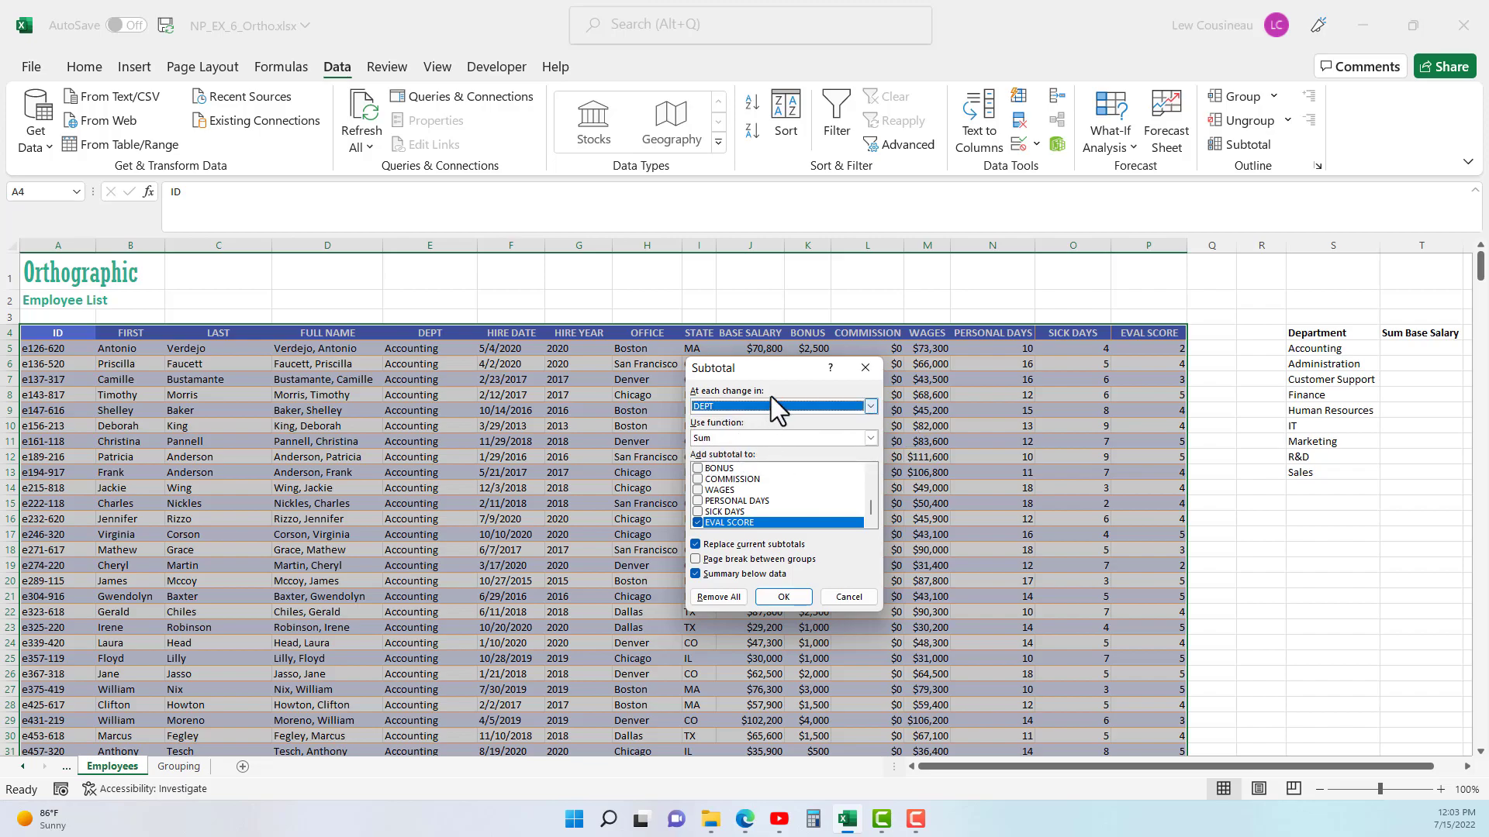
drag(774, 375, 755, 293)
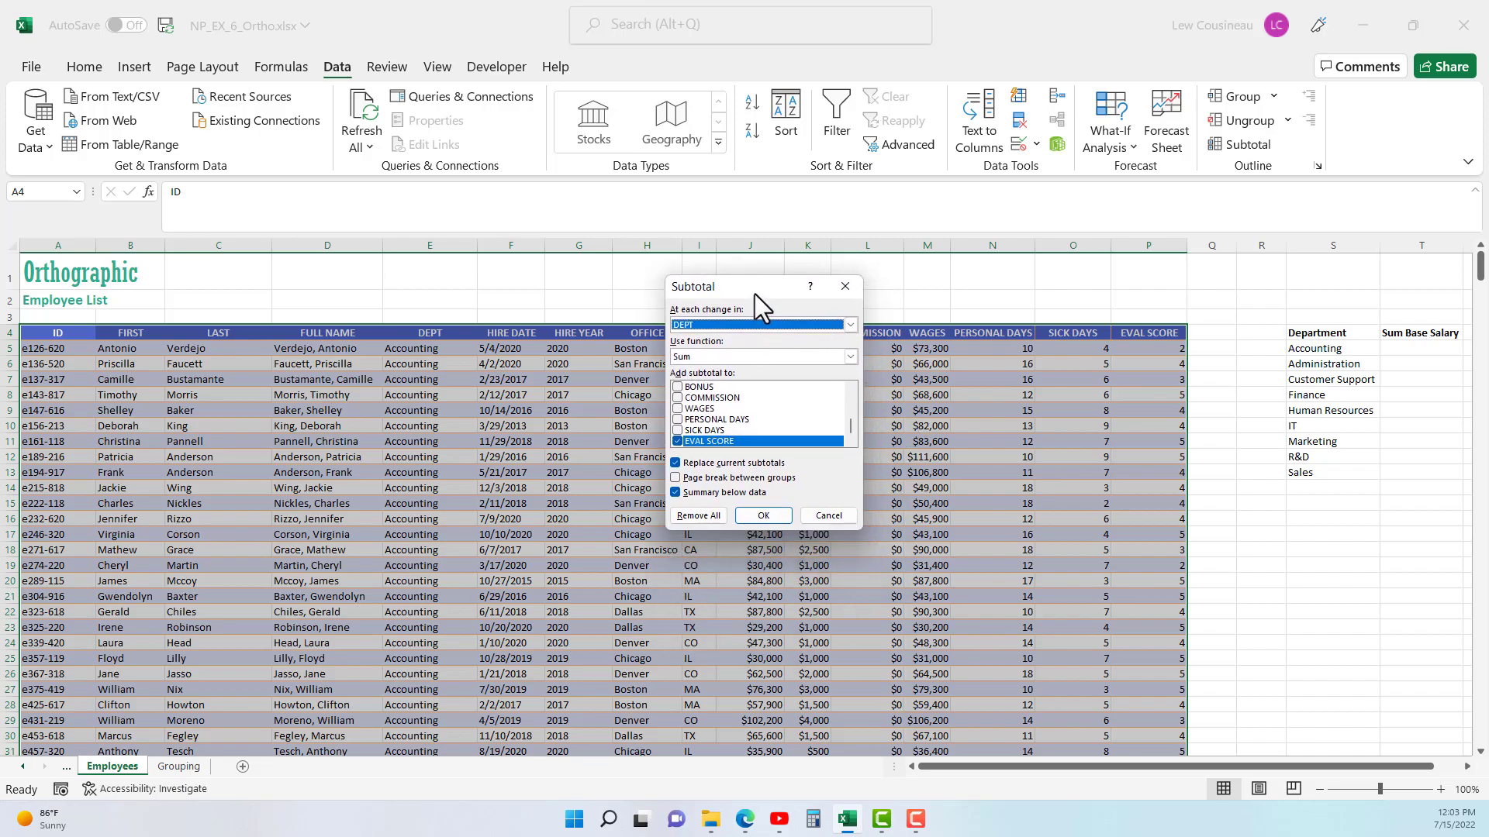
click(851, 357)
scroll(702, 409, down, 1)
scroll(700, 423, up, 2)
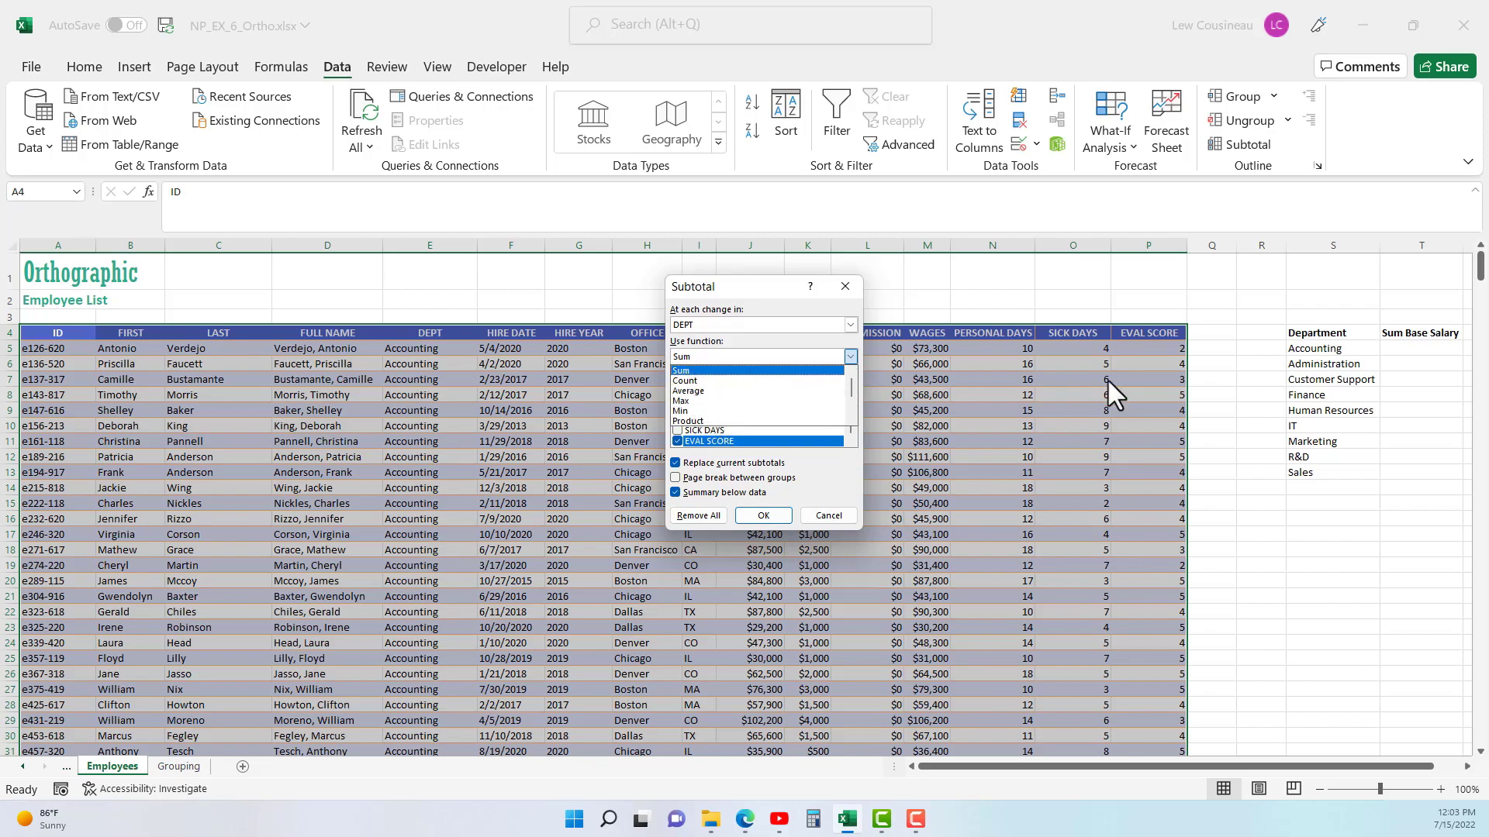
click(683, 372)
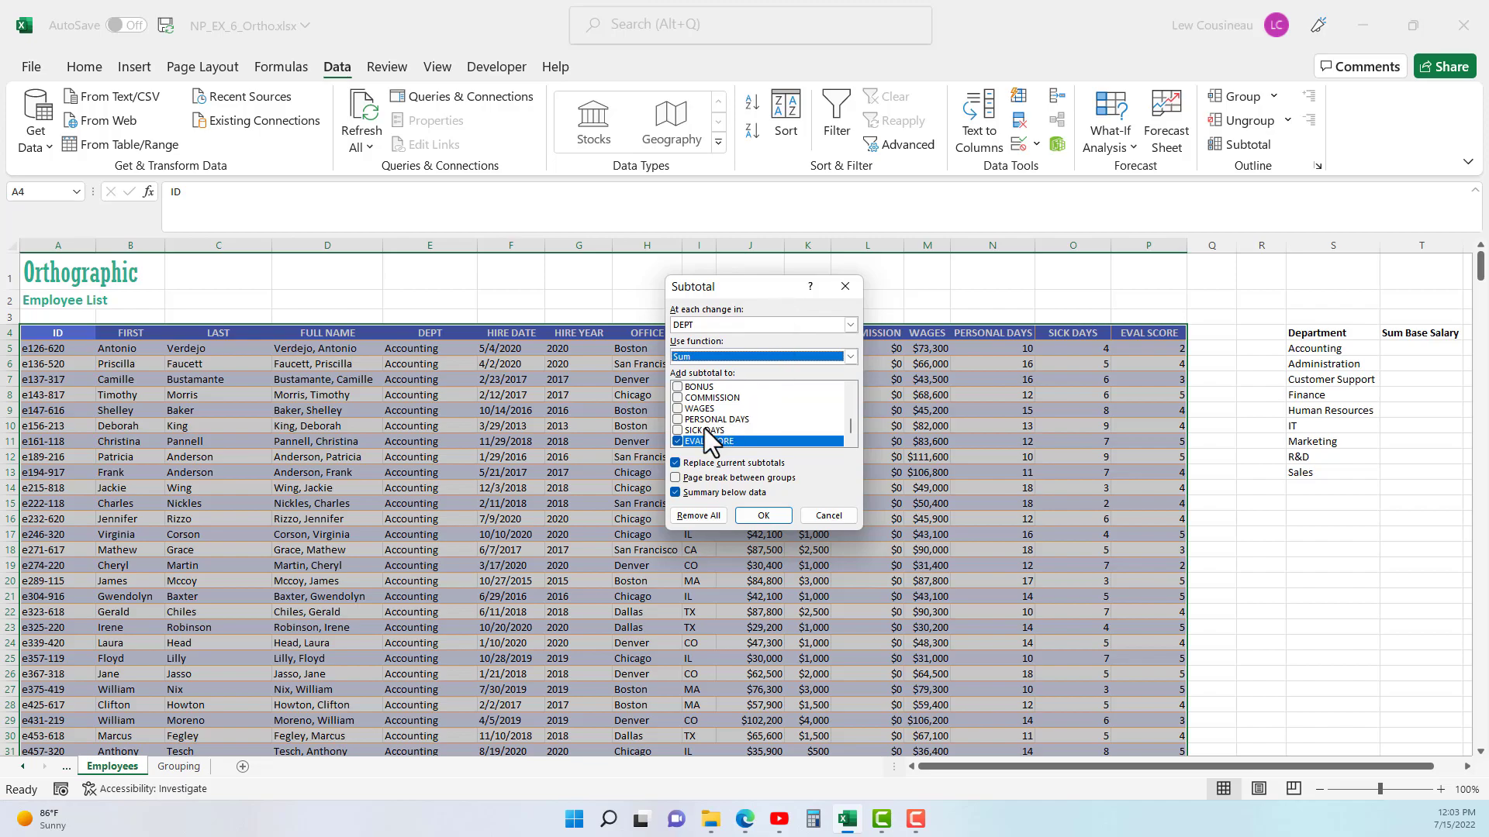
- Apply the subtotals to BASE SALARY, BONUS, COMMISSION and WAGES, leaving out EVAL SCORE
drag(751, 289, 779, 421)
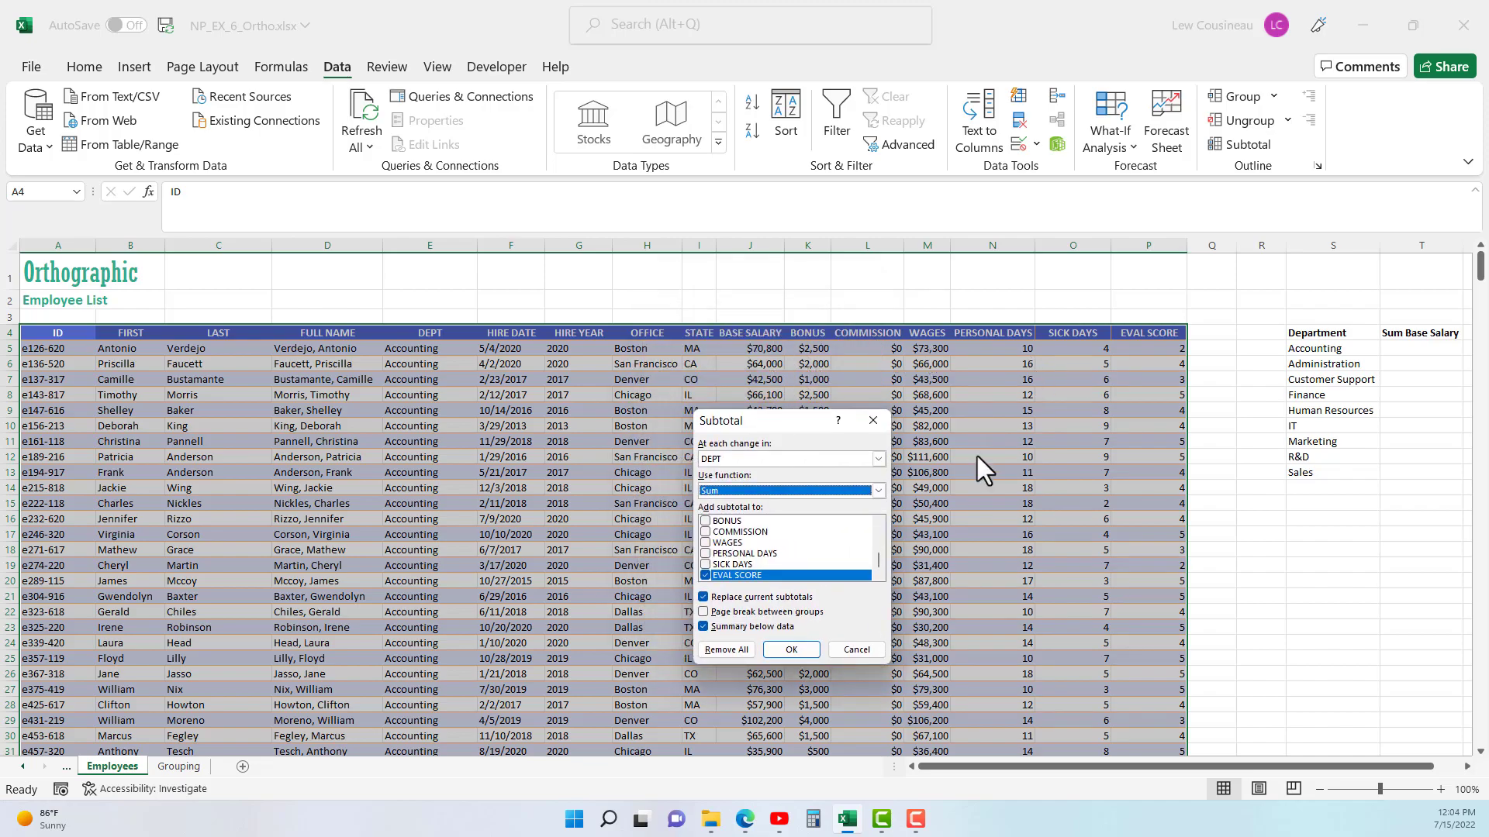
click(706, 575)
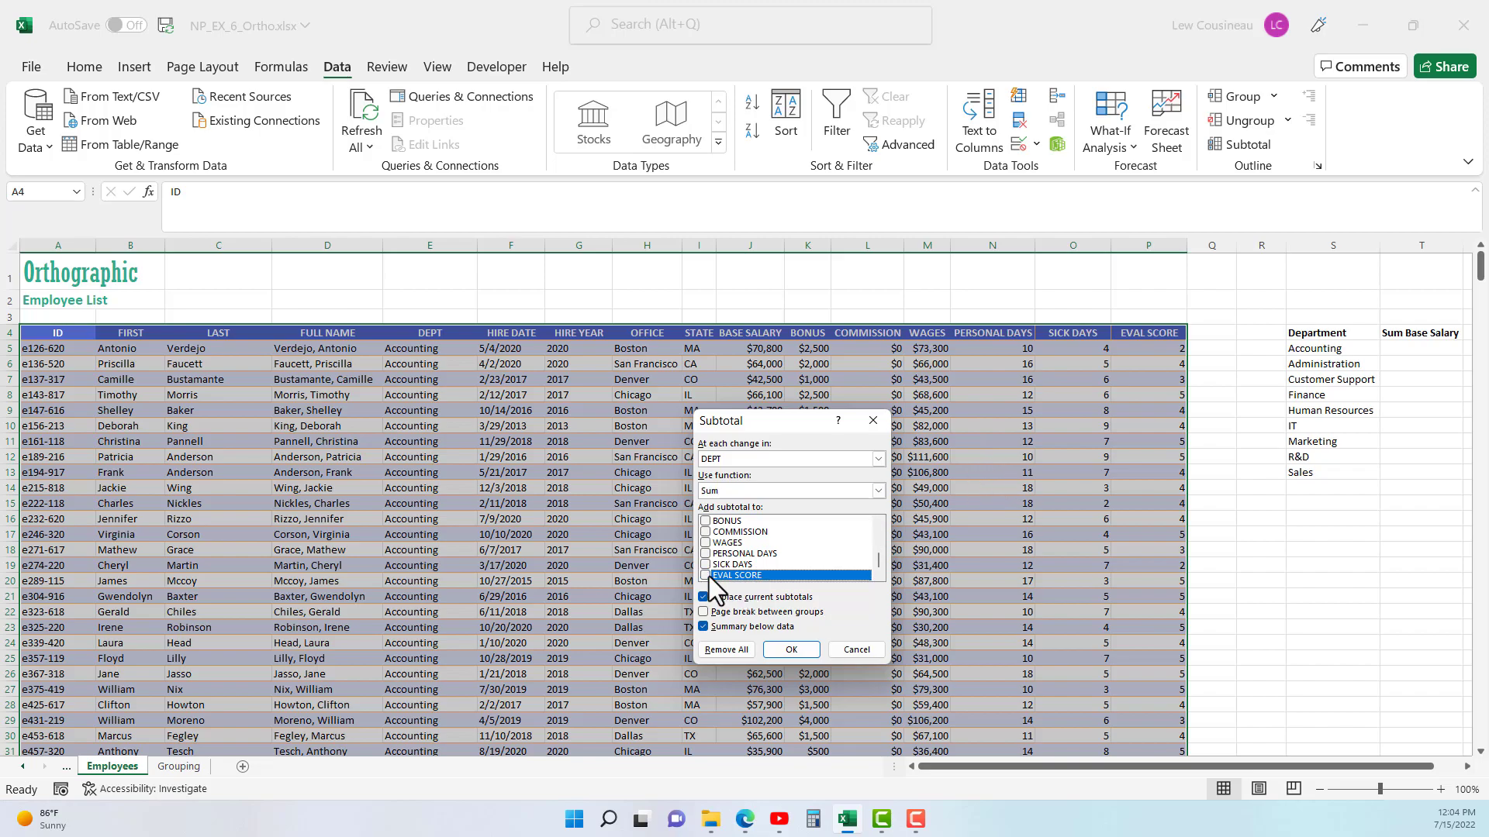
click(880, 526)
click(879, 525)
click(707, 532)
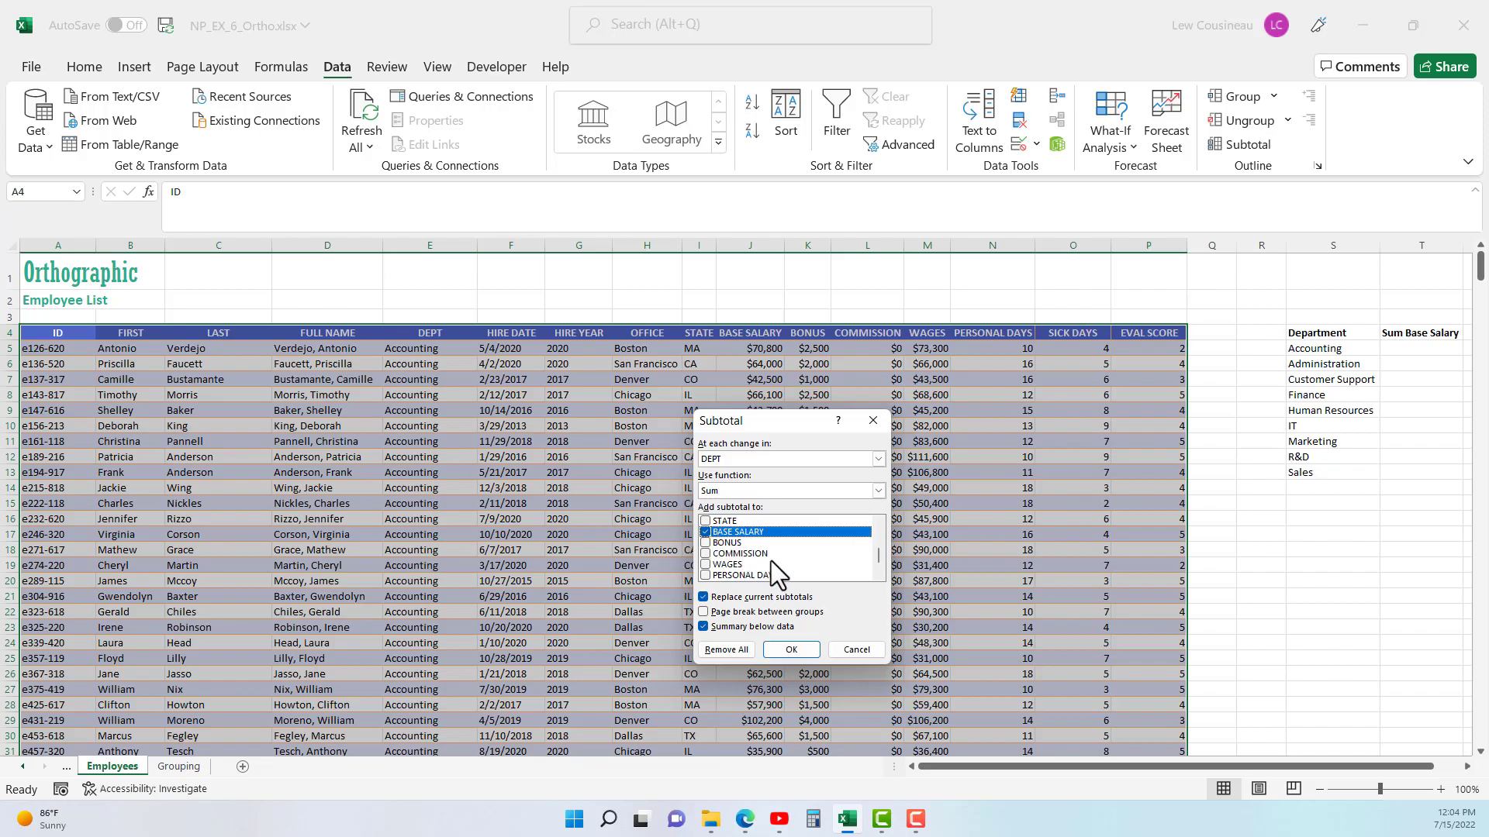
click(710, 547)
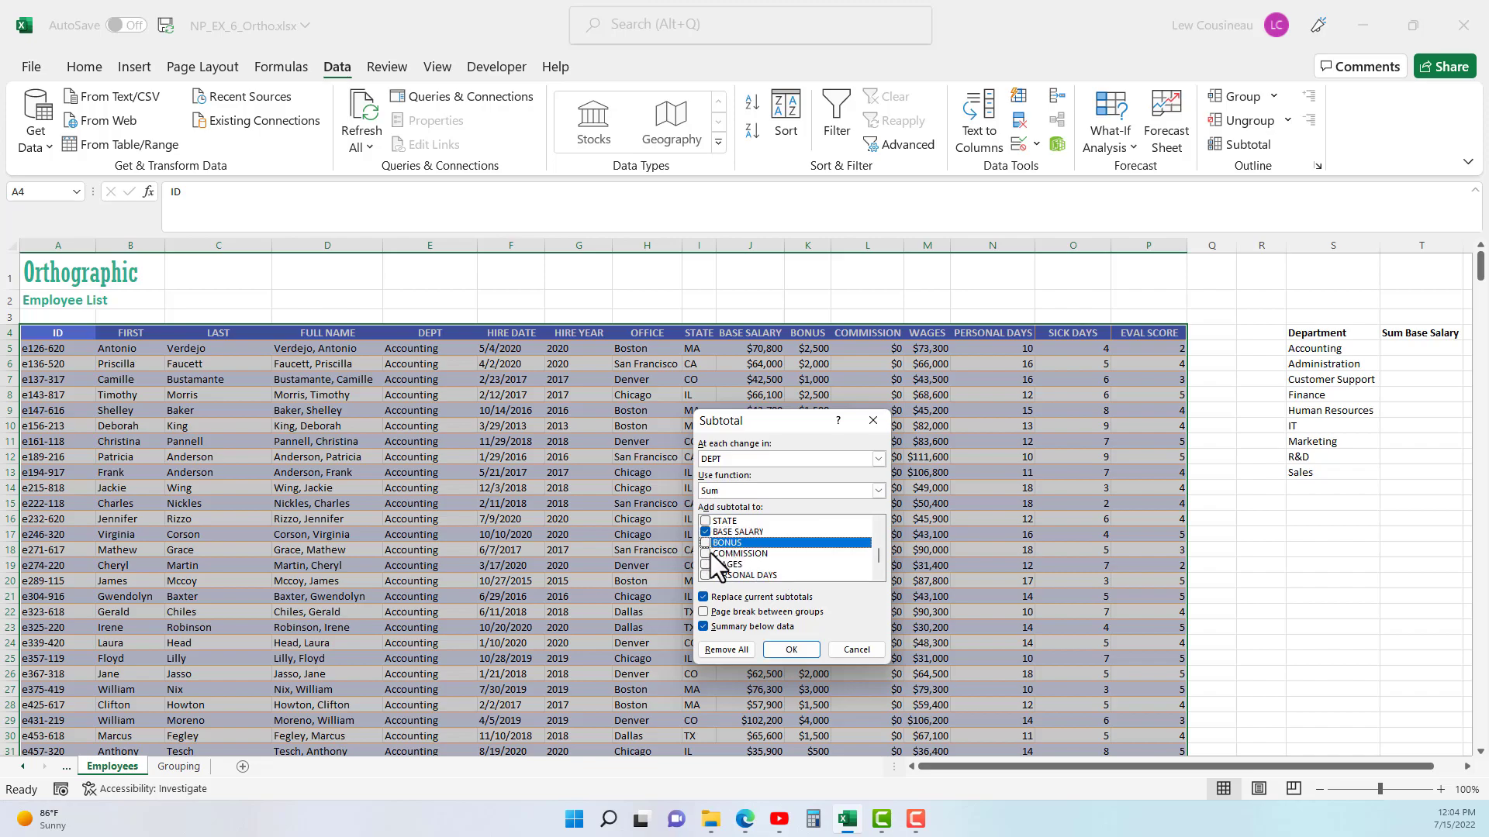
click(705, 544)
click(706, 552)
click(705, 563)
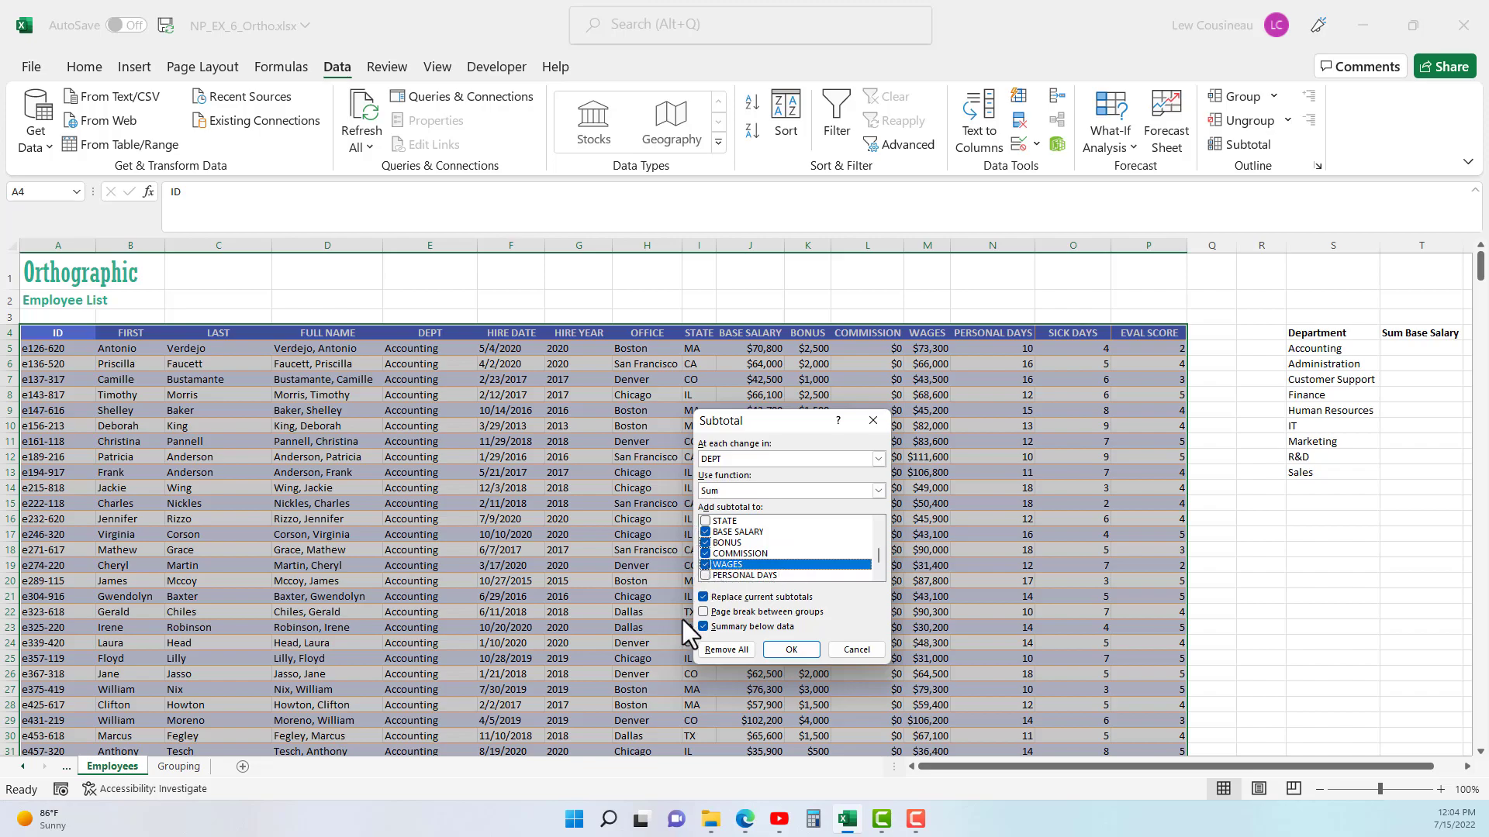
click(791, 649)
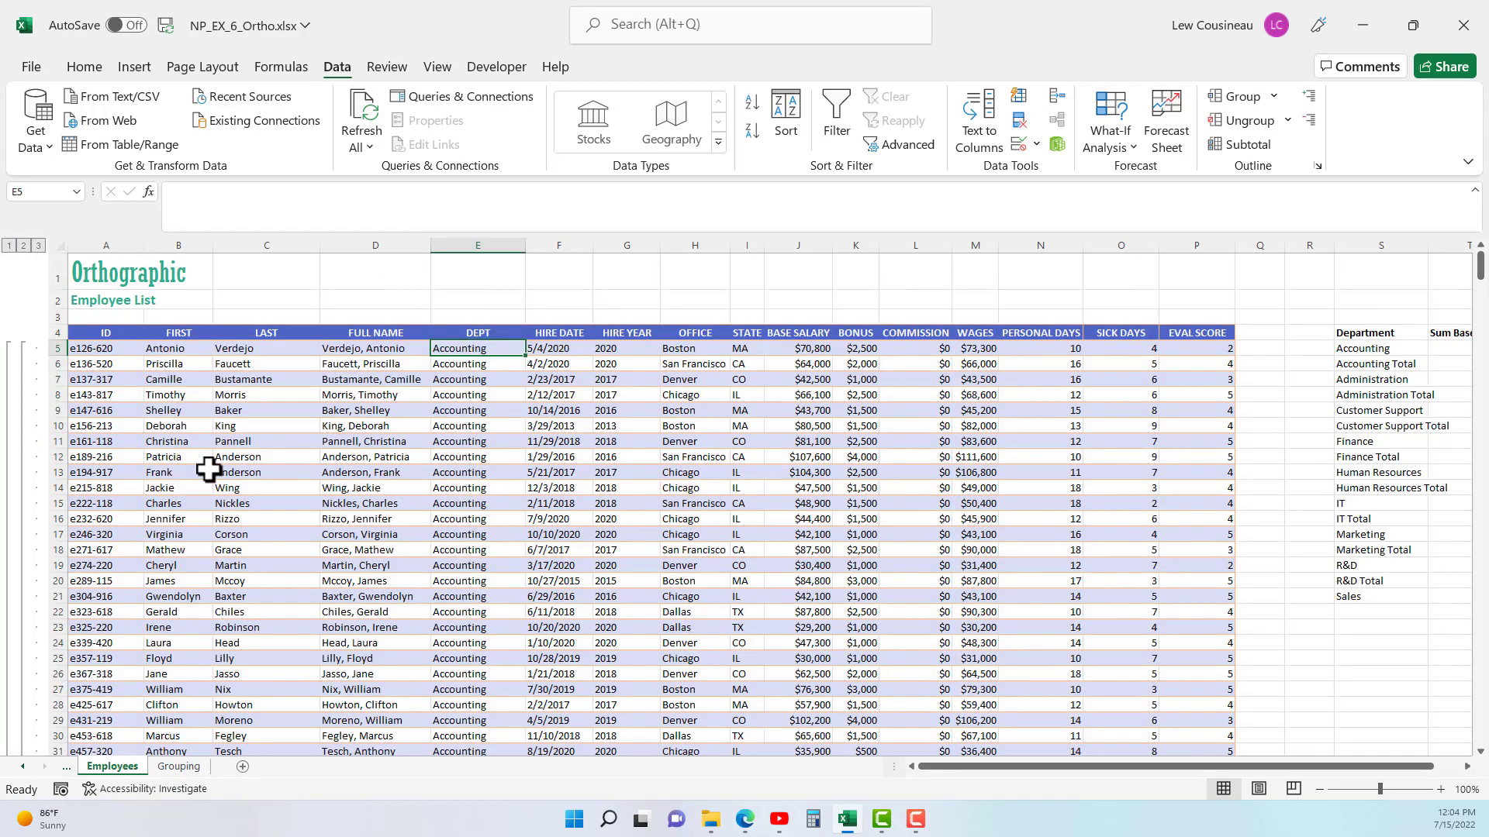
- Autofit the WAGES column so the Accounting Total row's wages sum fits
scroll(314, 527, down, 2)
scroll(315, 526, down, 16)
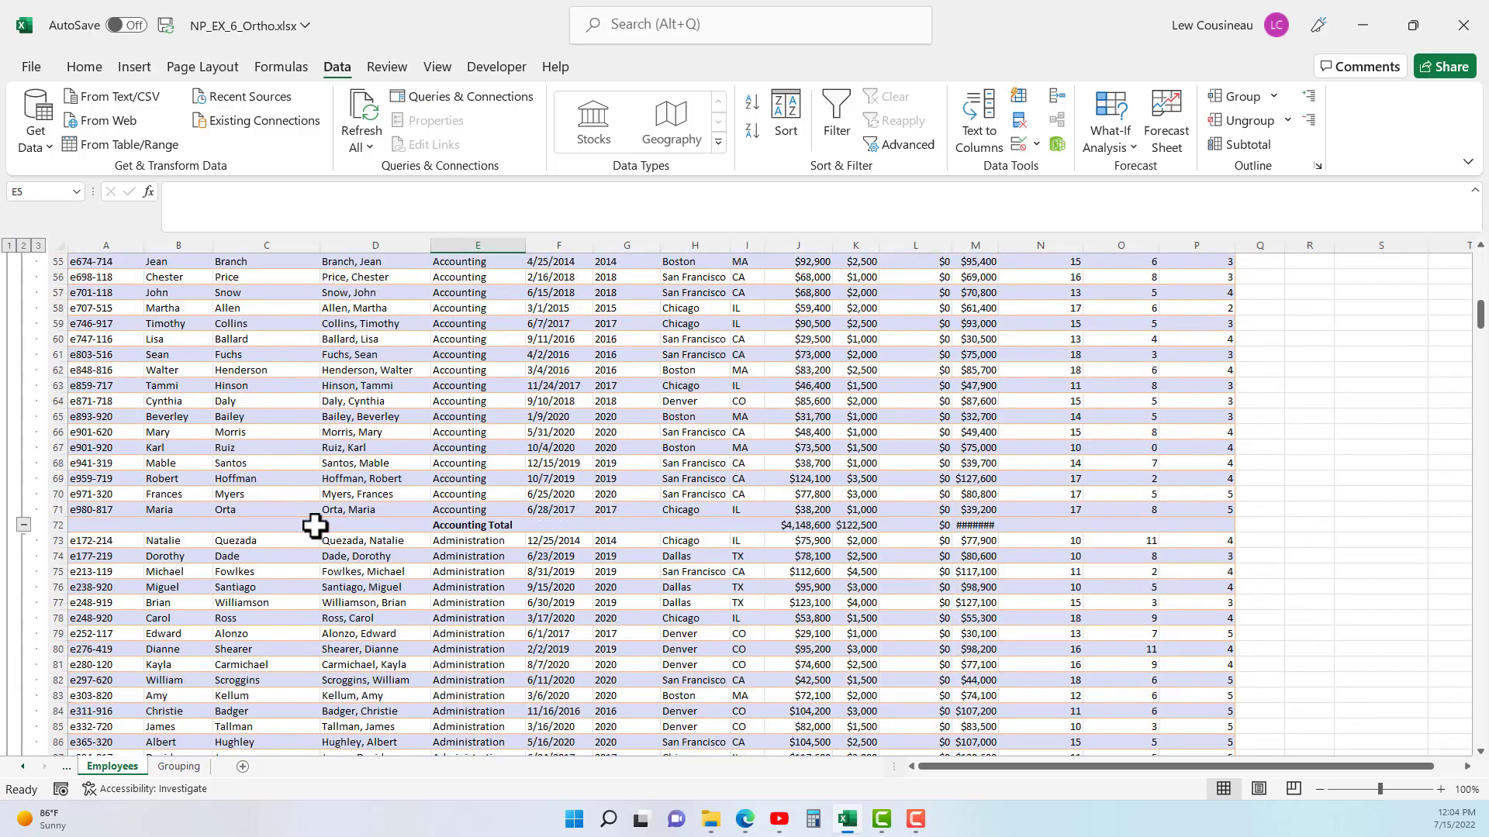
scroll(315, 526, down, 3)
click(62, 387)
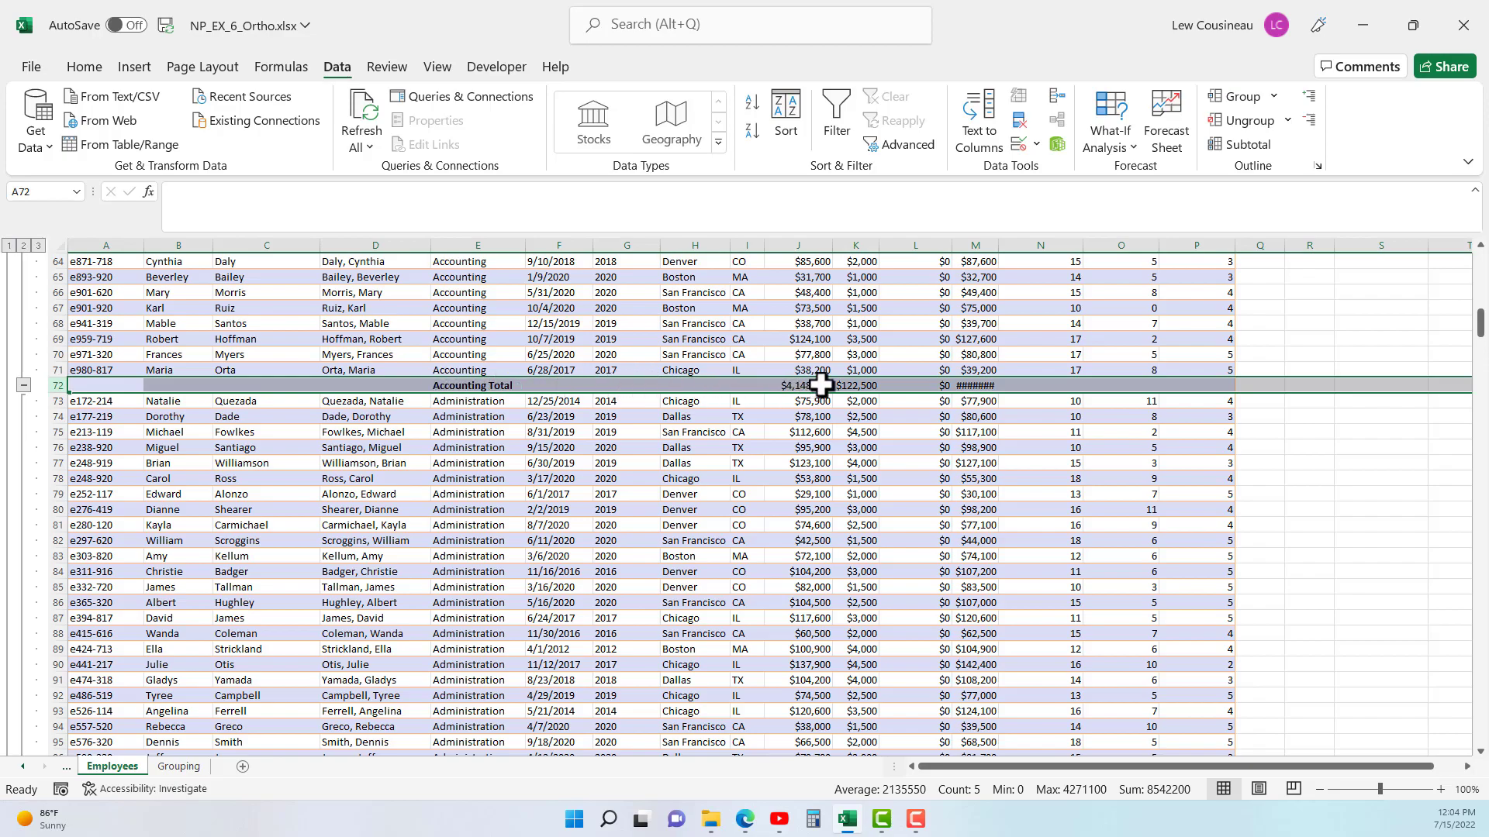
double_click(998, 248)
- Examine which columns hold subtotals in the Accounting Total row, and inspect the Administration Total row
drag(1073, 382, 1239, 384)
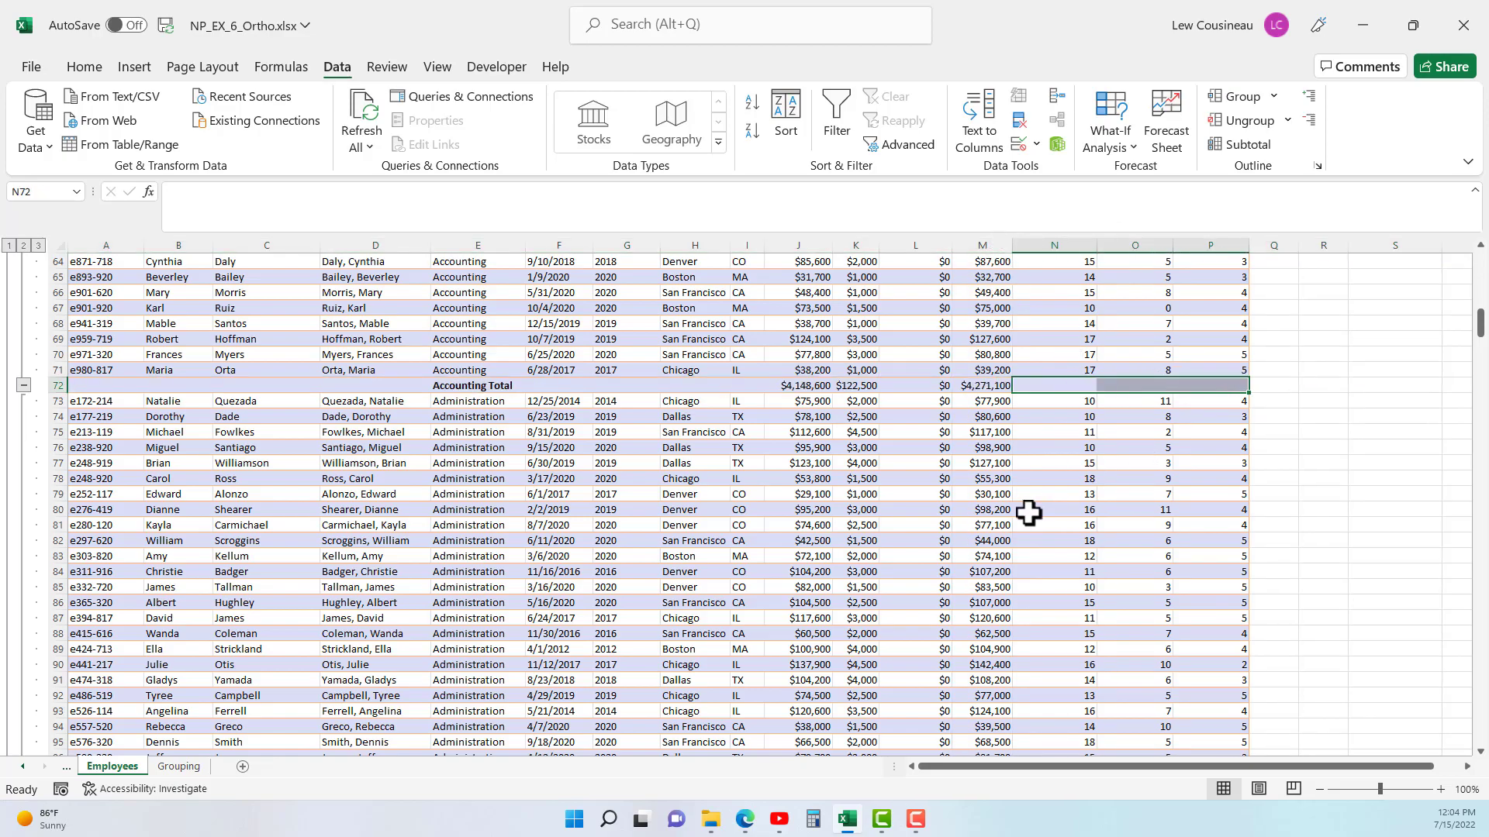
drag(804, 386, 985, 388)
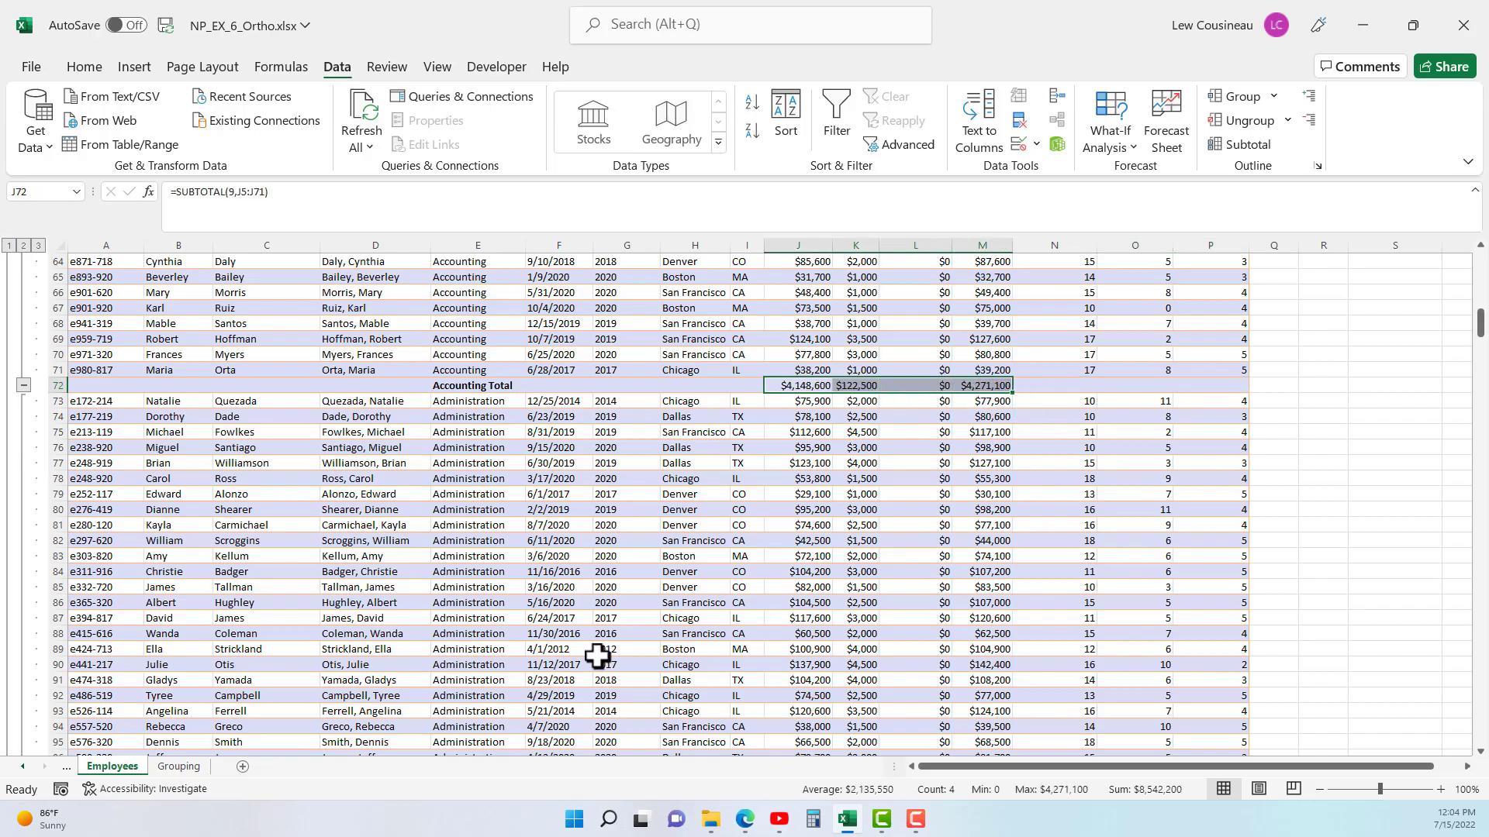
scroll(516, 509, down, 11)
drag(468, 506, 1176, 535)
- Collapse the outline to level 2 and go through the department total rows in the DEPT column
scroll(659, 588, up, 20)
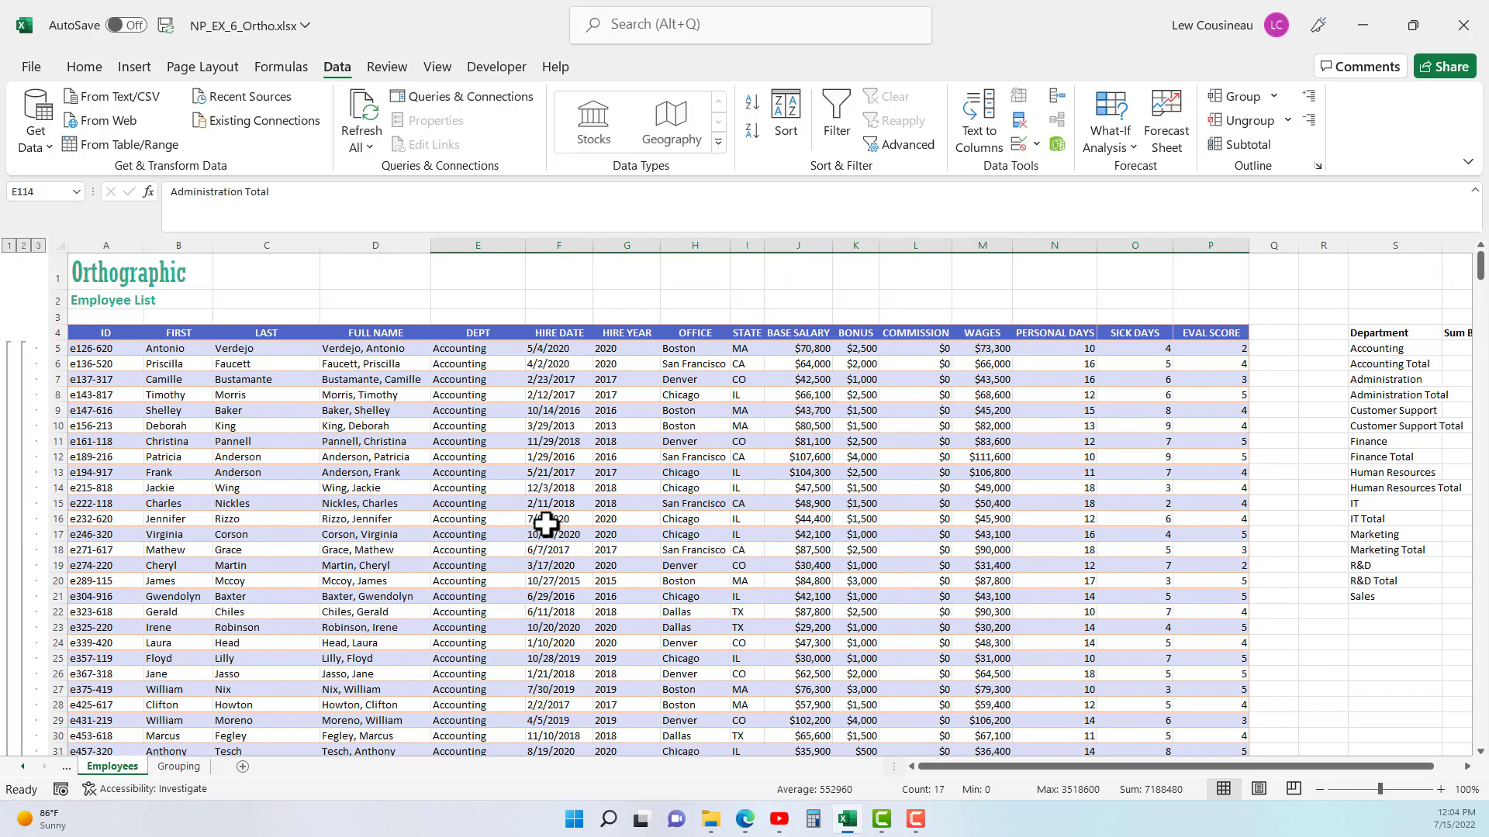
click(23, 249)
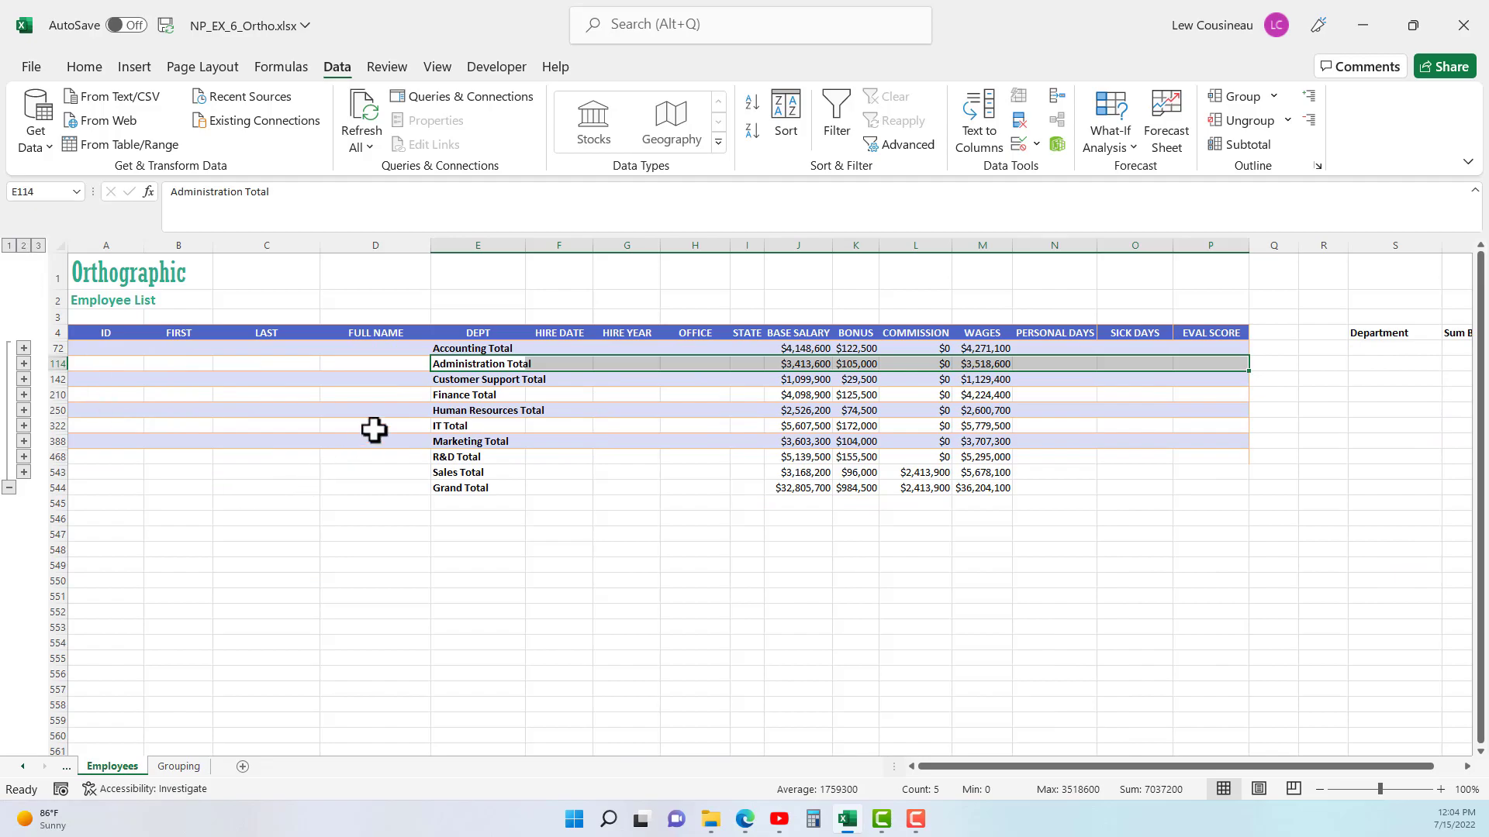
drag(451, 348, 464, 441)
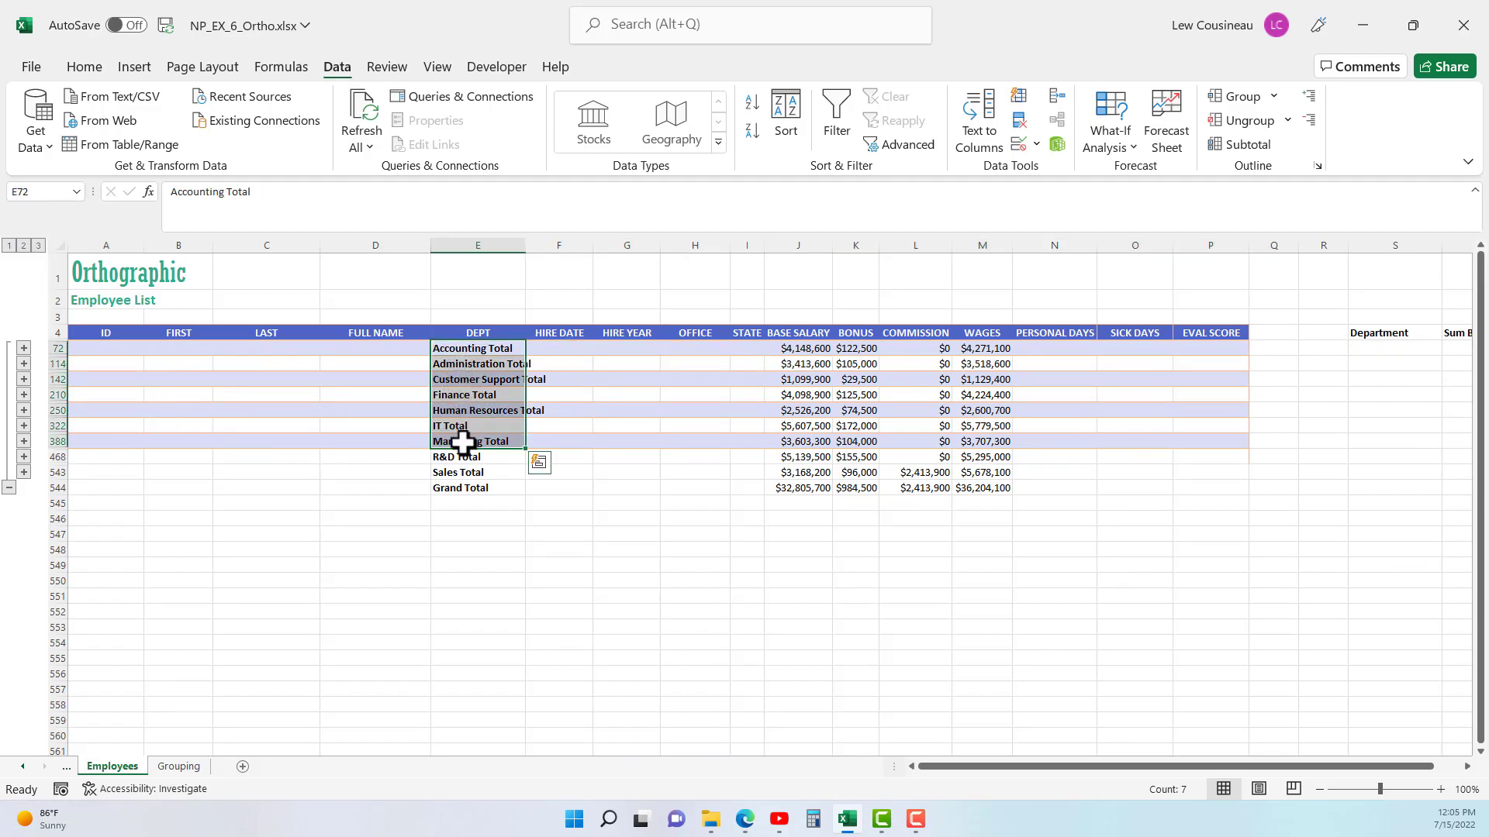
click(441, 364)
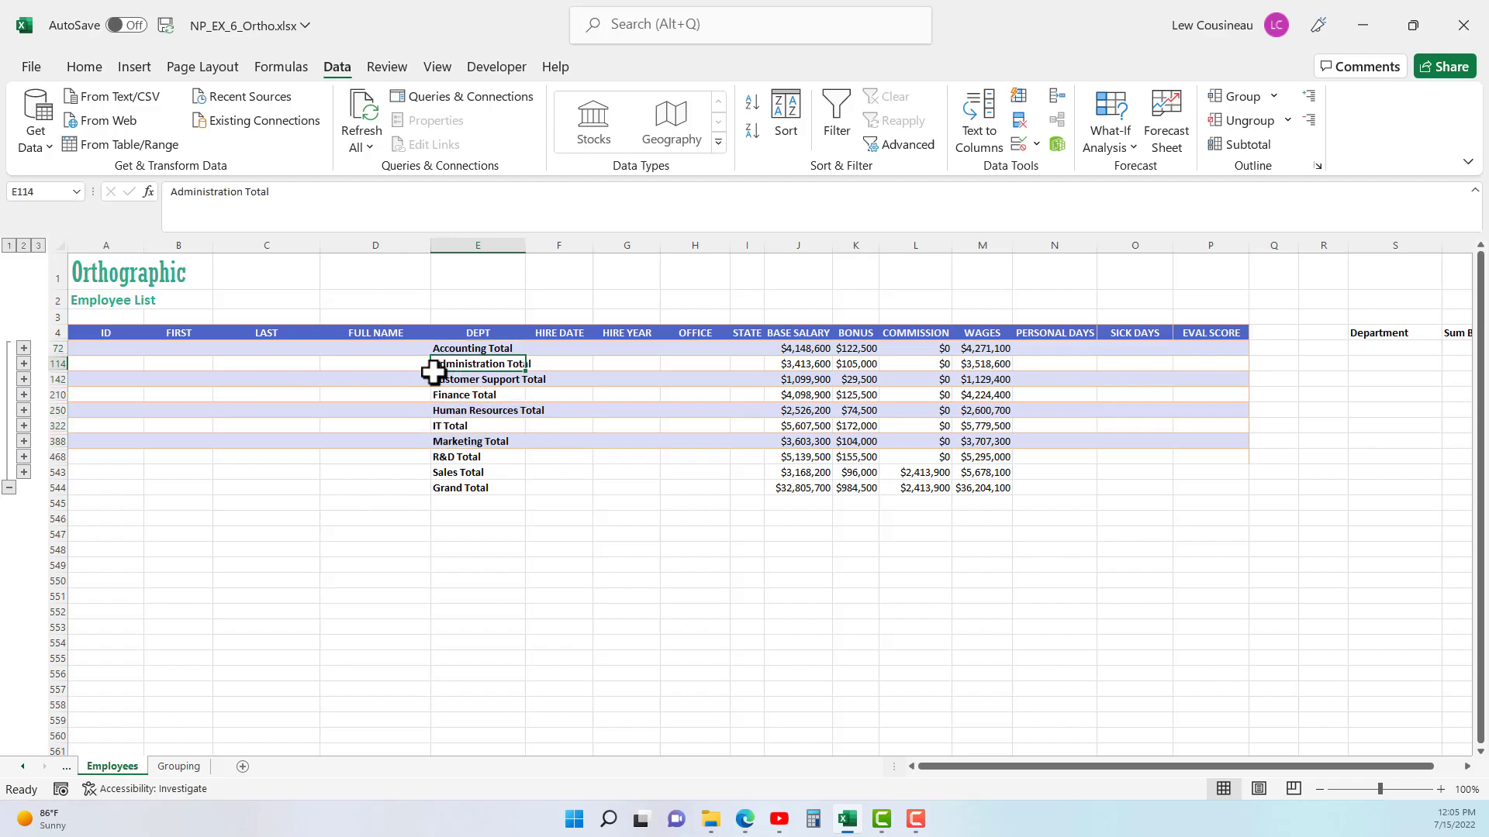
click(440, 426)
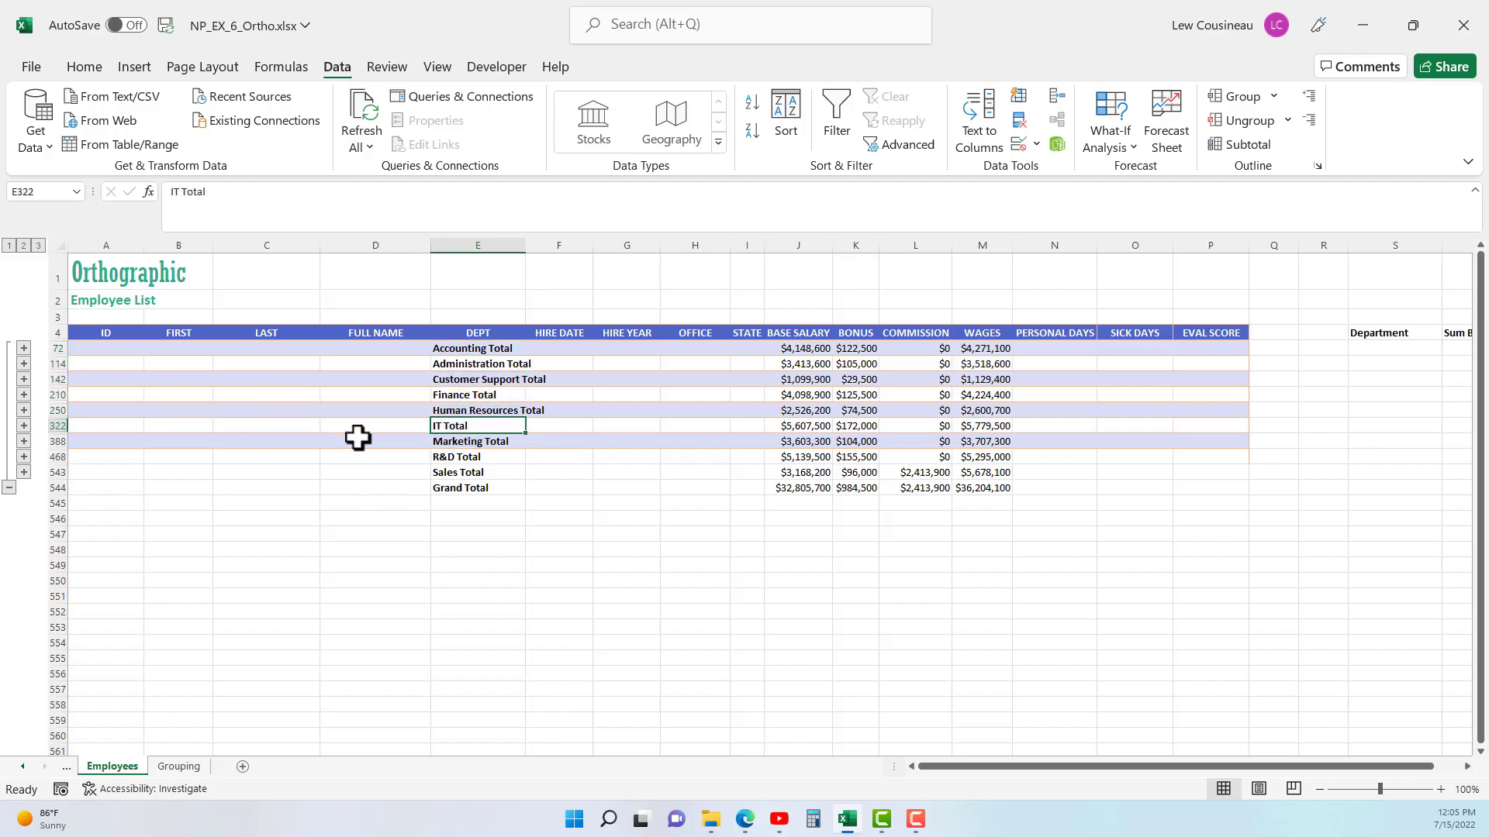
- Expand the IT group to view its employee rows, and collapse it again
click(23, 425)
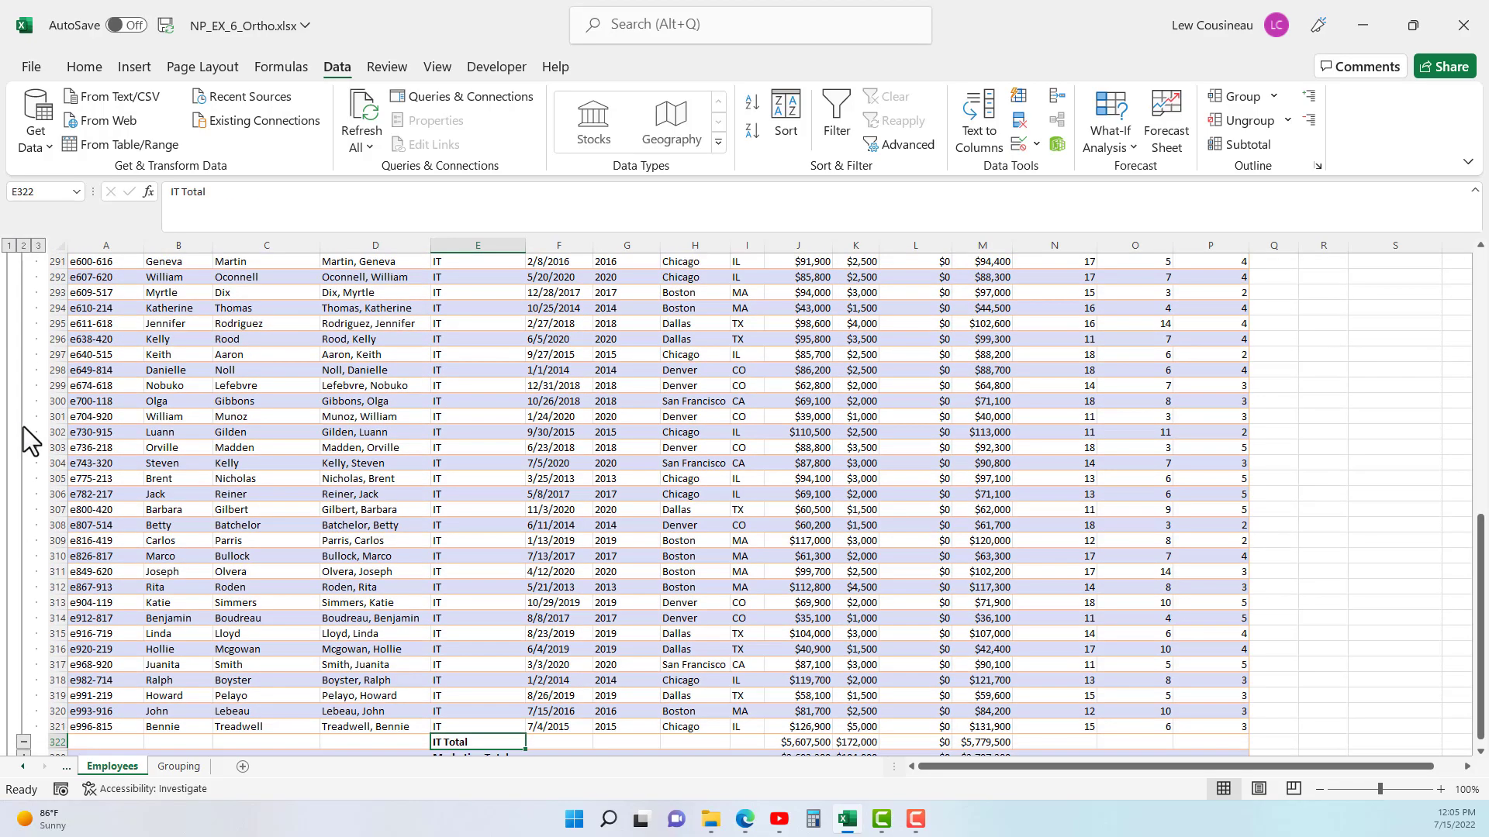
scroll(130, 539, up, 12)
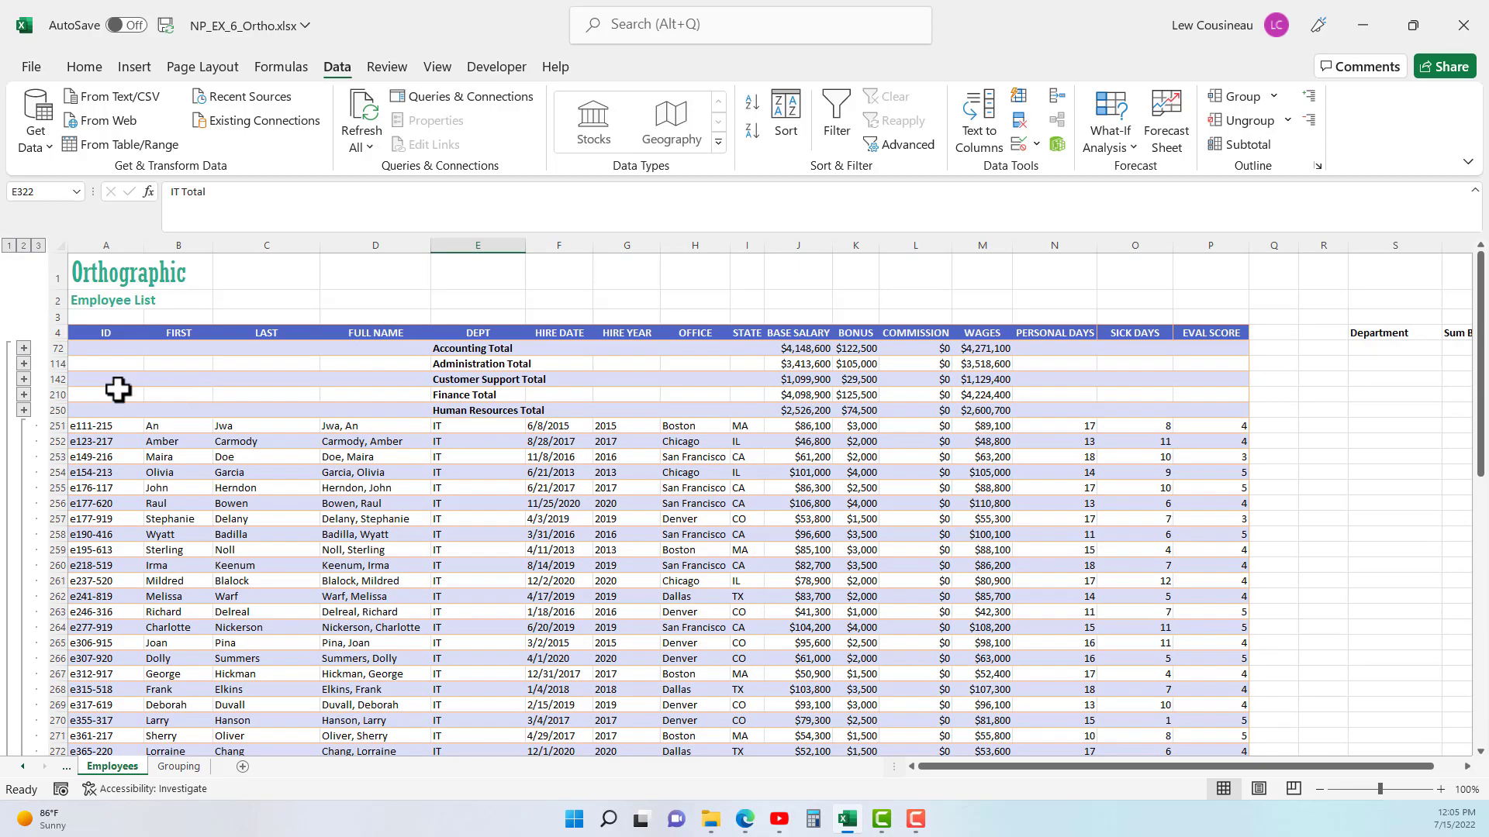
scroll(34, 437, down, 13)
scroll(39, 566, down, 7)
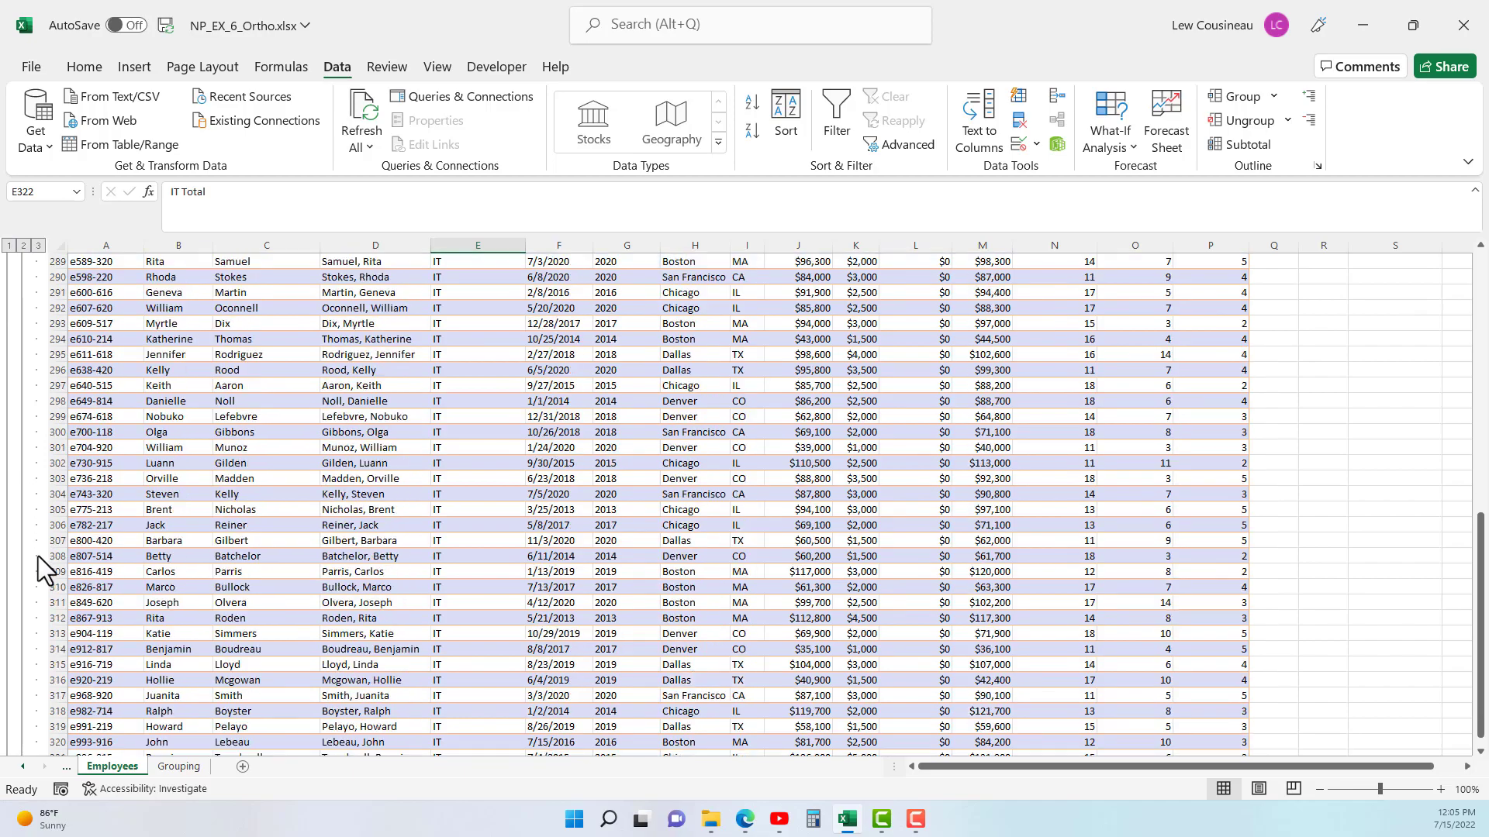
click(24, 587)
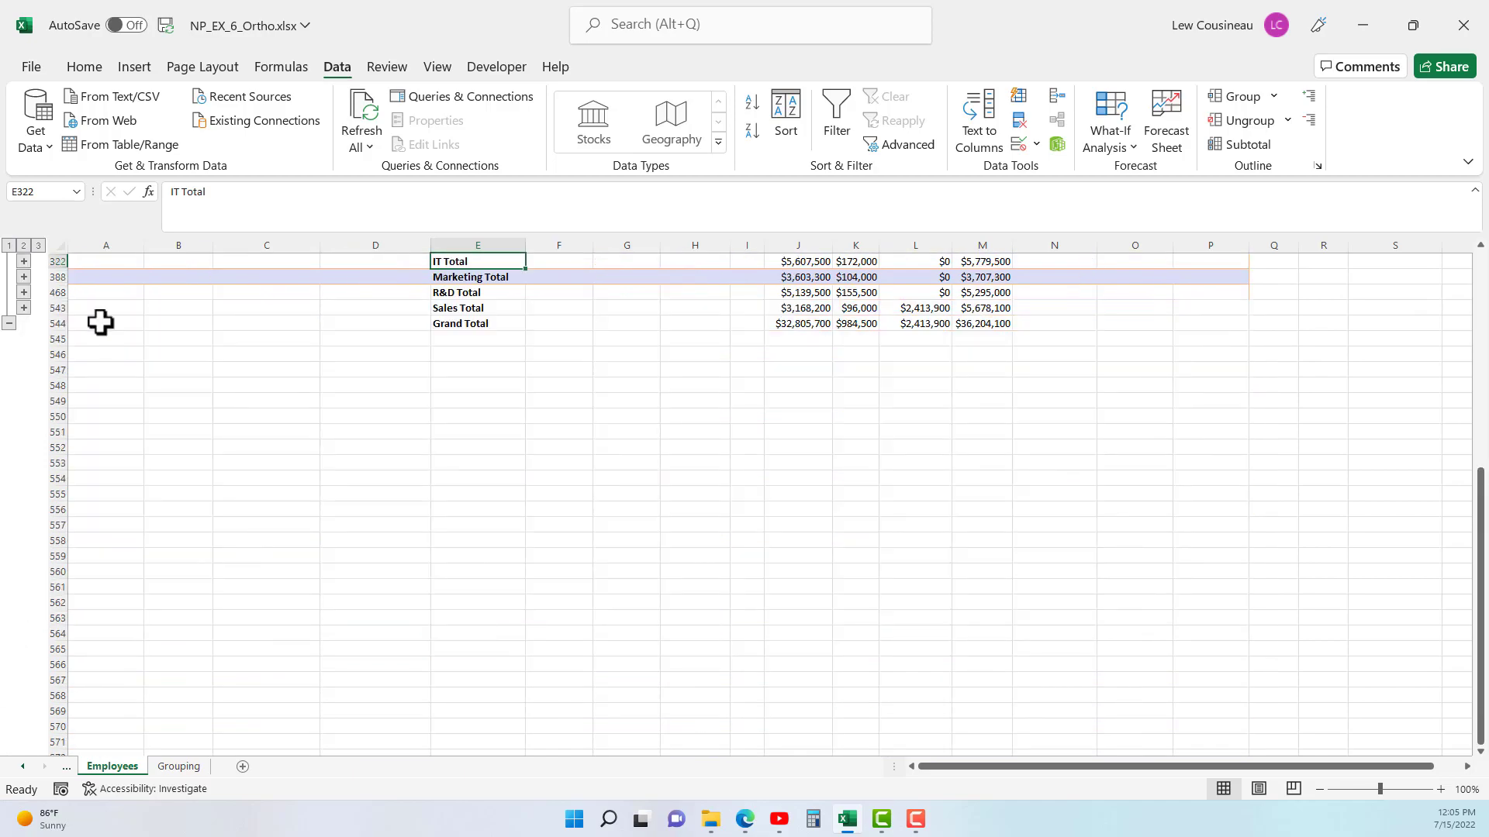
- Step the outline through levels 1, 2 and 3, ending with all employee rows displayed
click(9, 246)
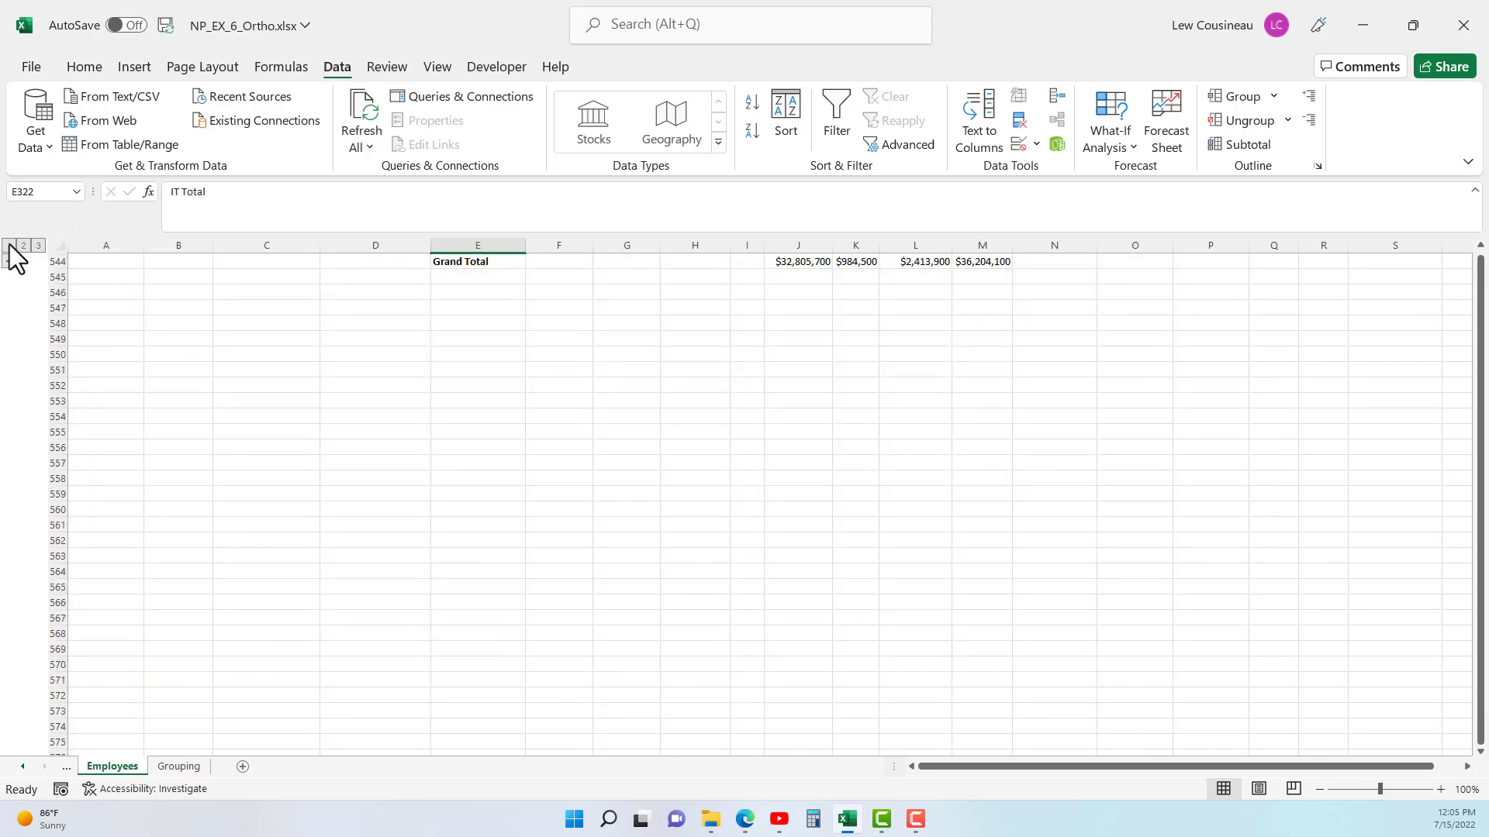
click(23, 245)
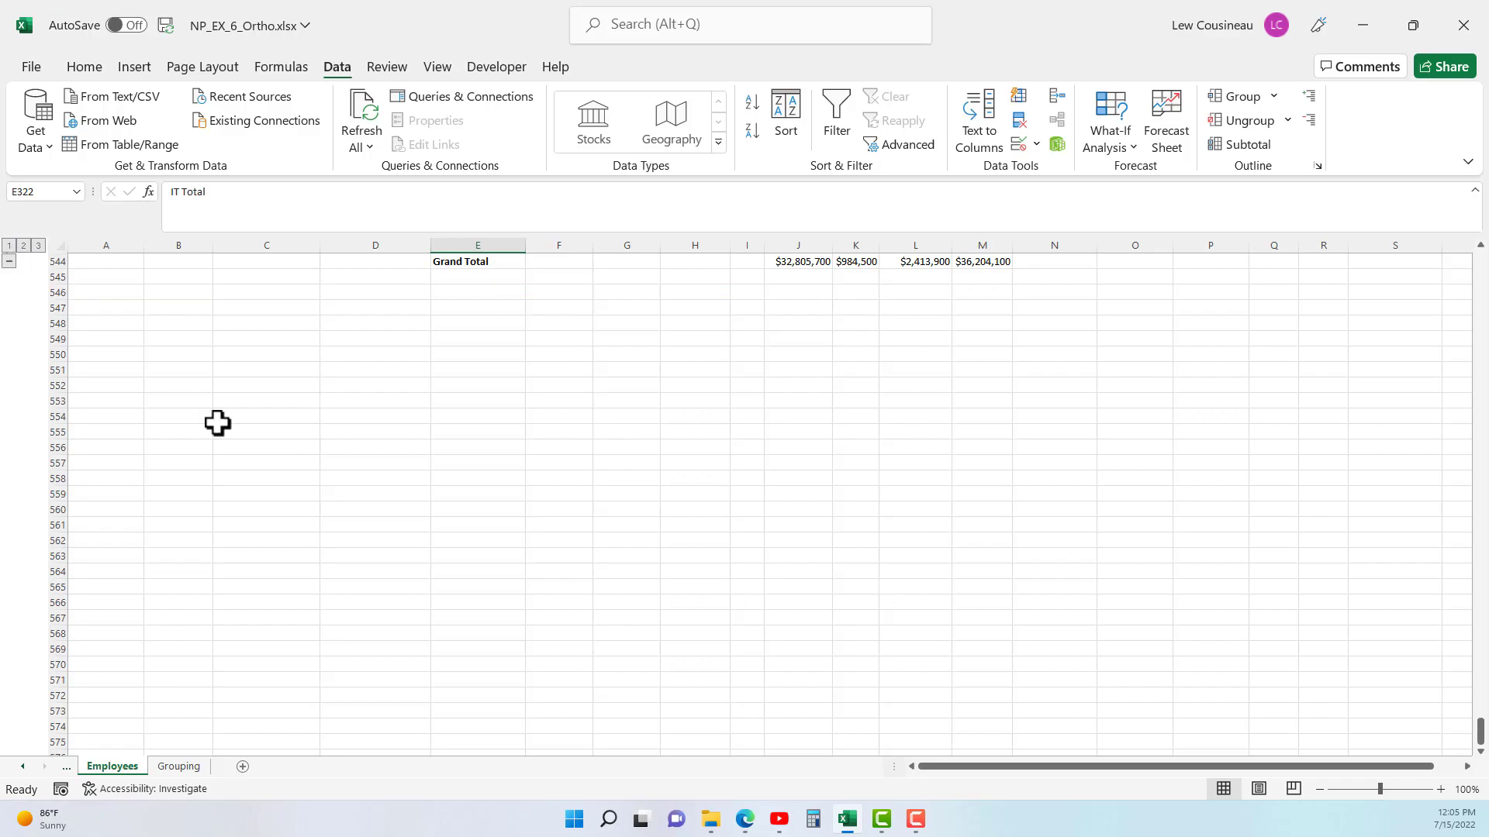
click(38, 245)
scroll(857, 465, up, 20)
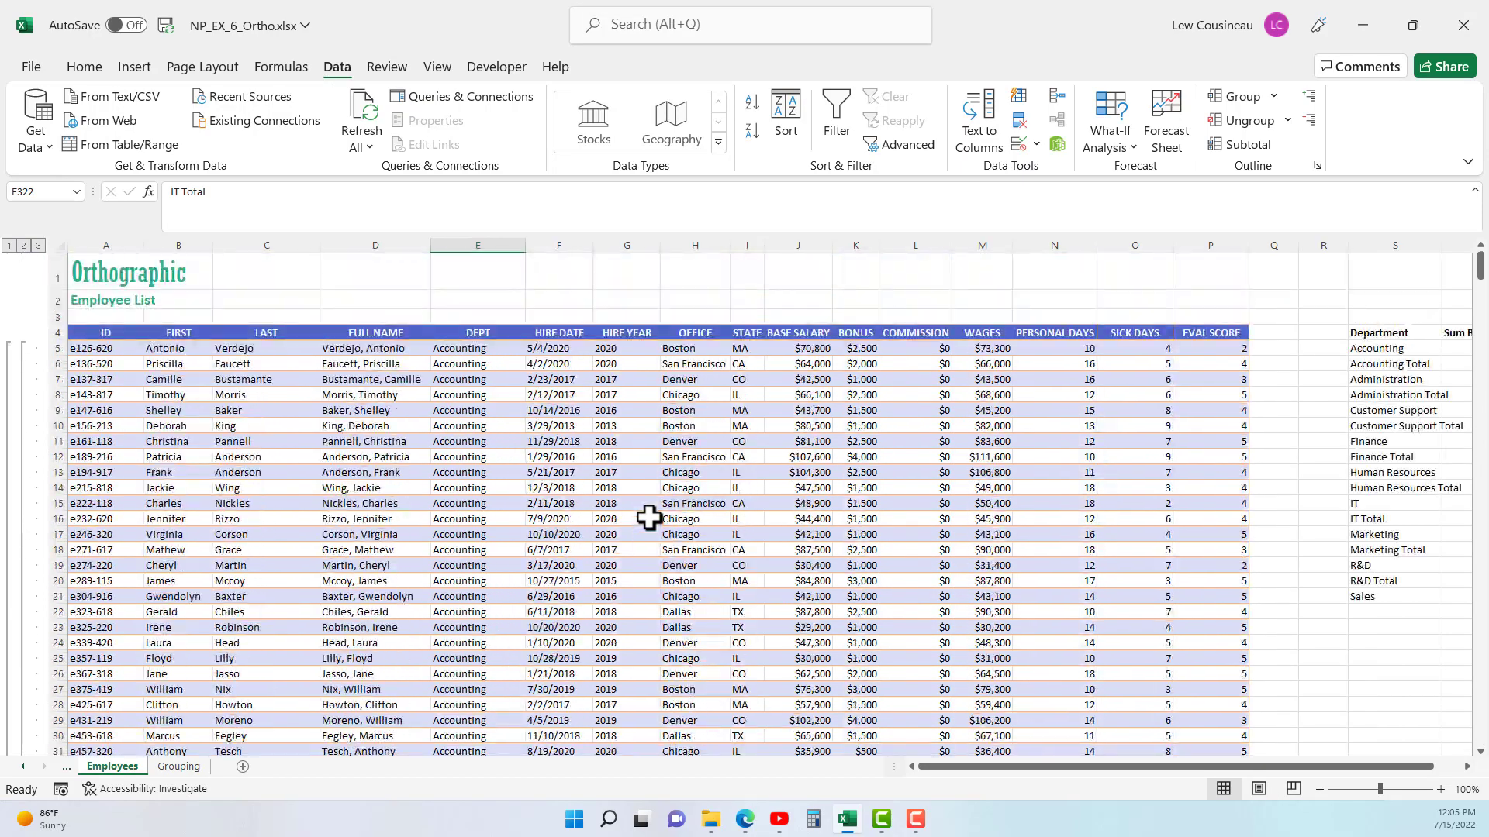
- Collapse the outline back to level 2 and examine the department totals together with the Grand Total
click(619, 475)
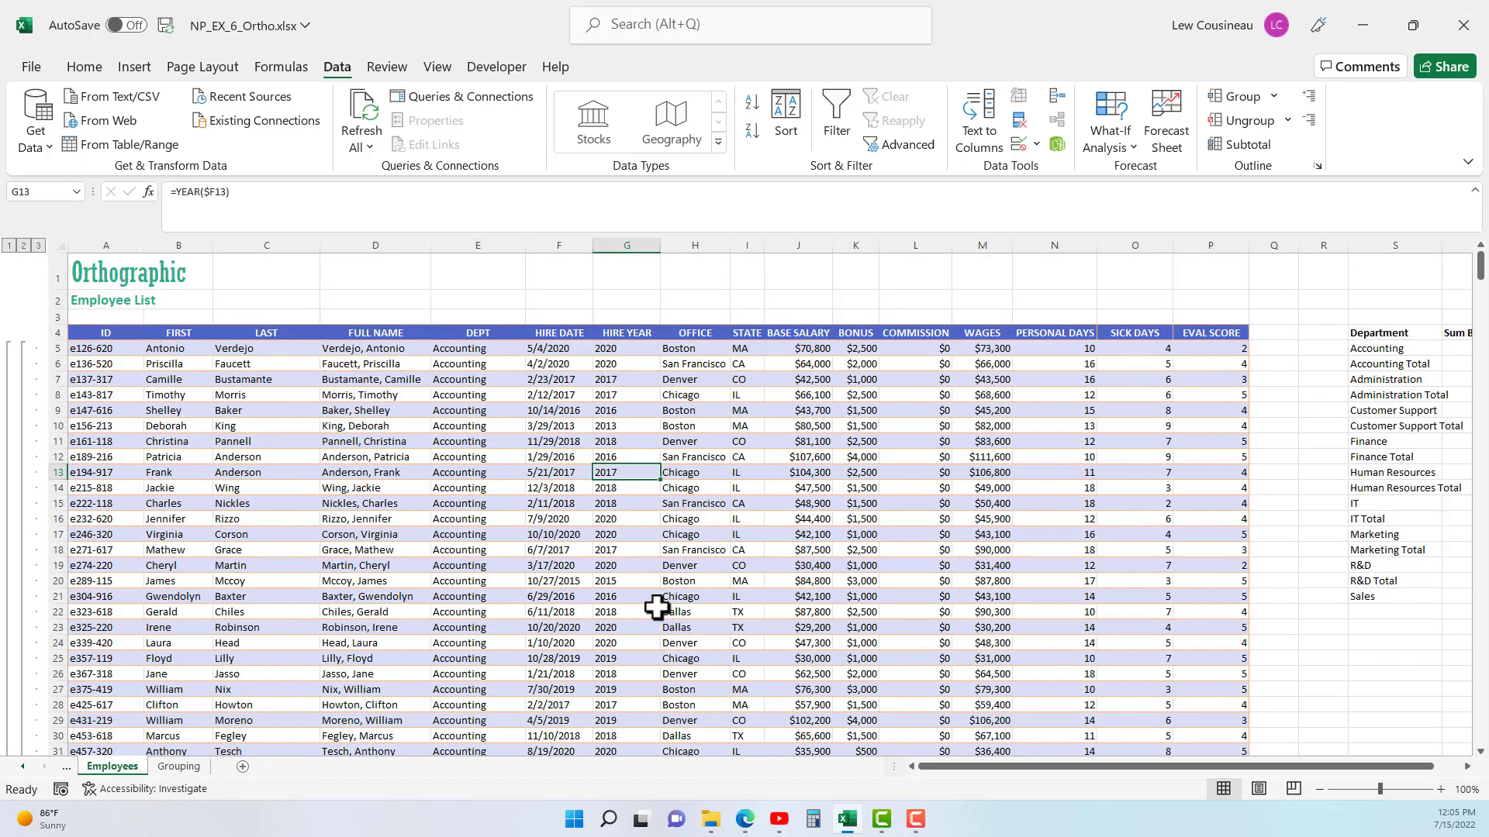
scroll(656, 609, down, 14)
scroll(656, 609, down, 8)
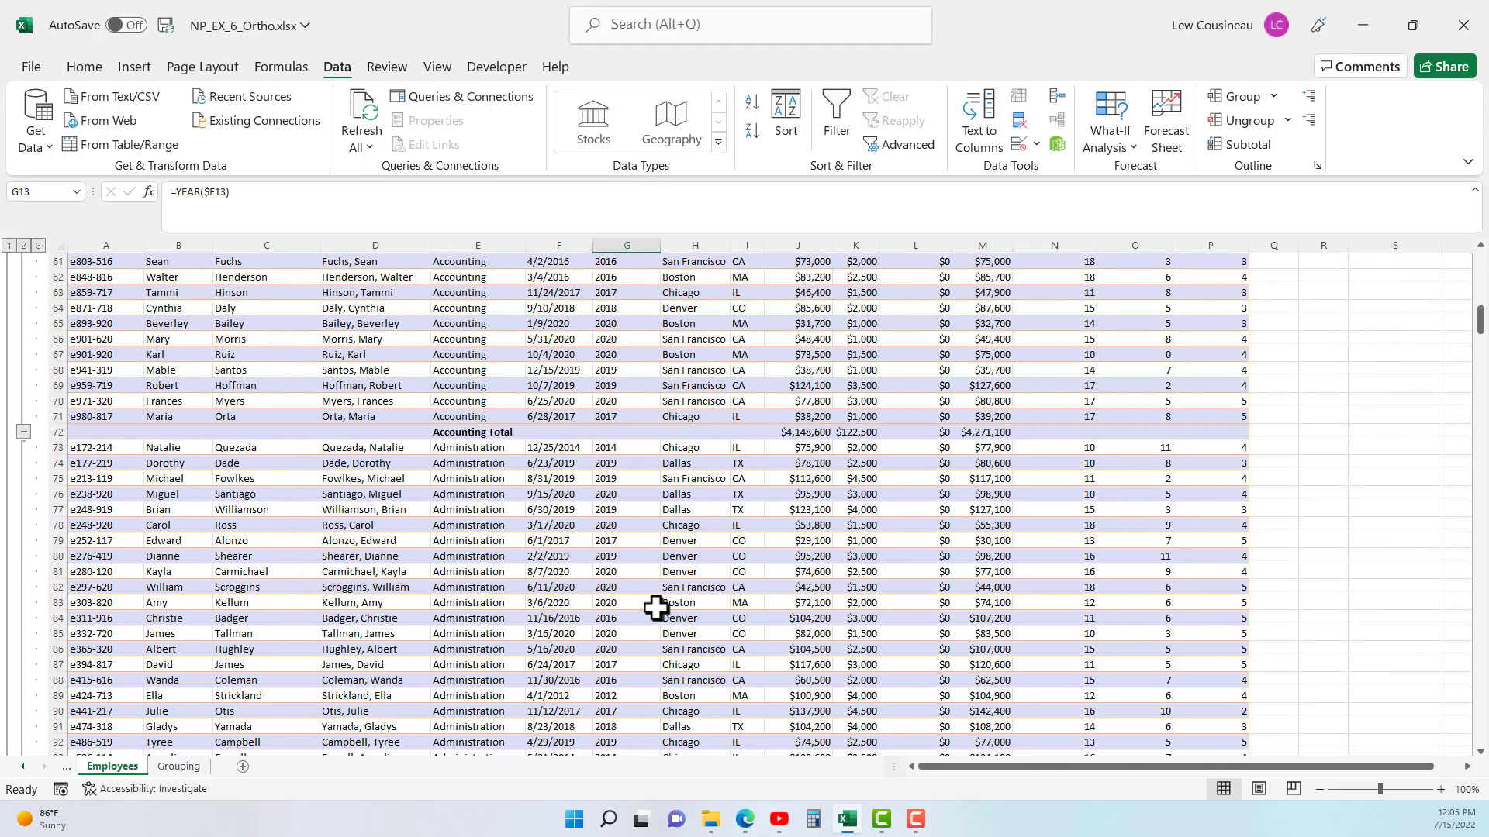
click(24, 246)
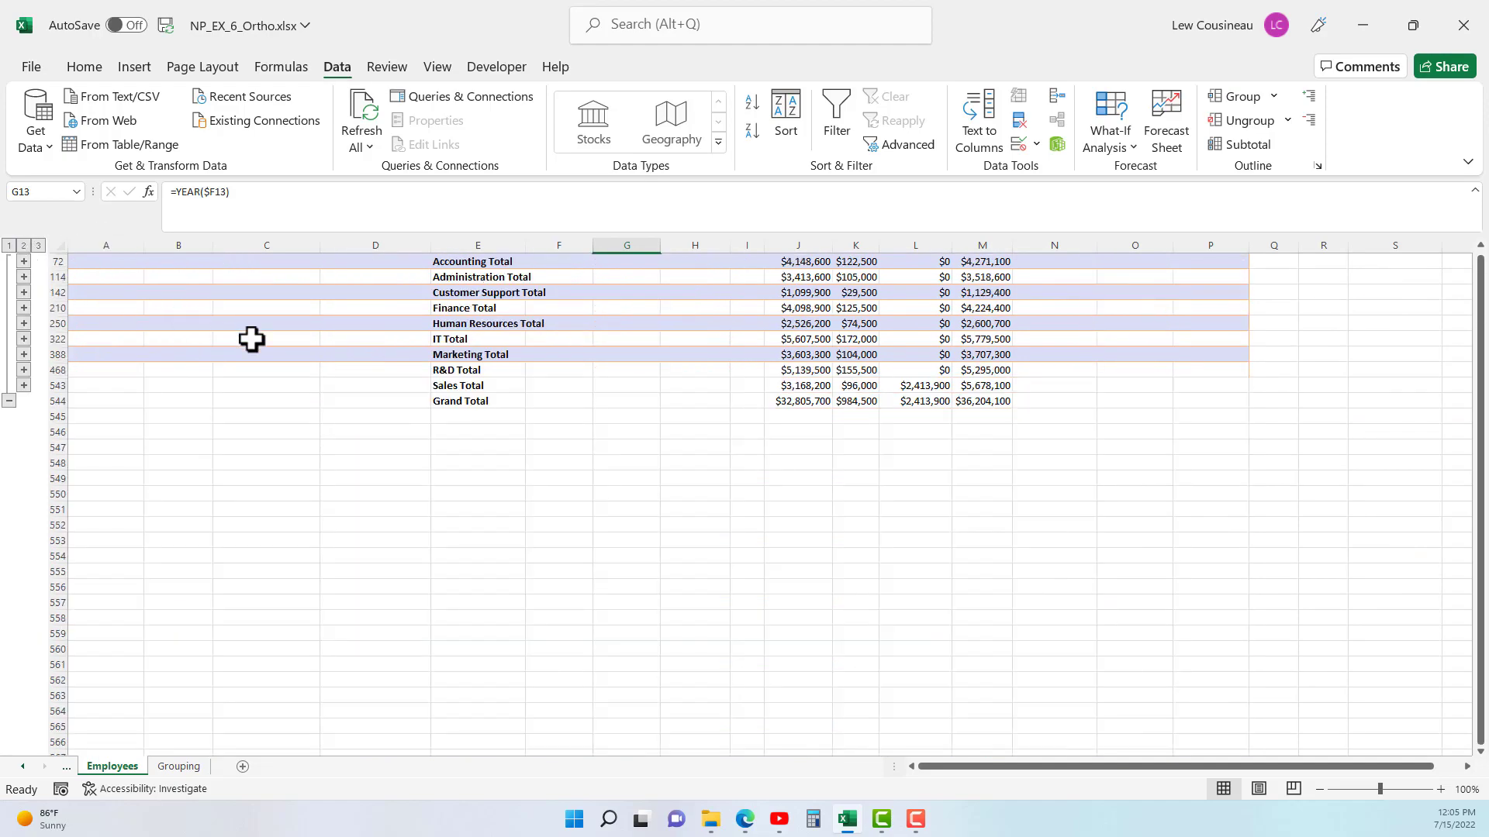
drag(465, 261, 989, 405)
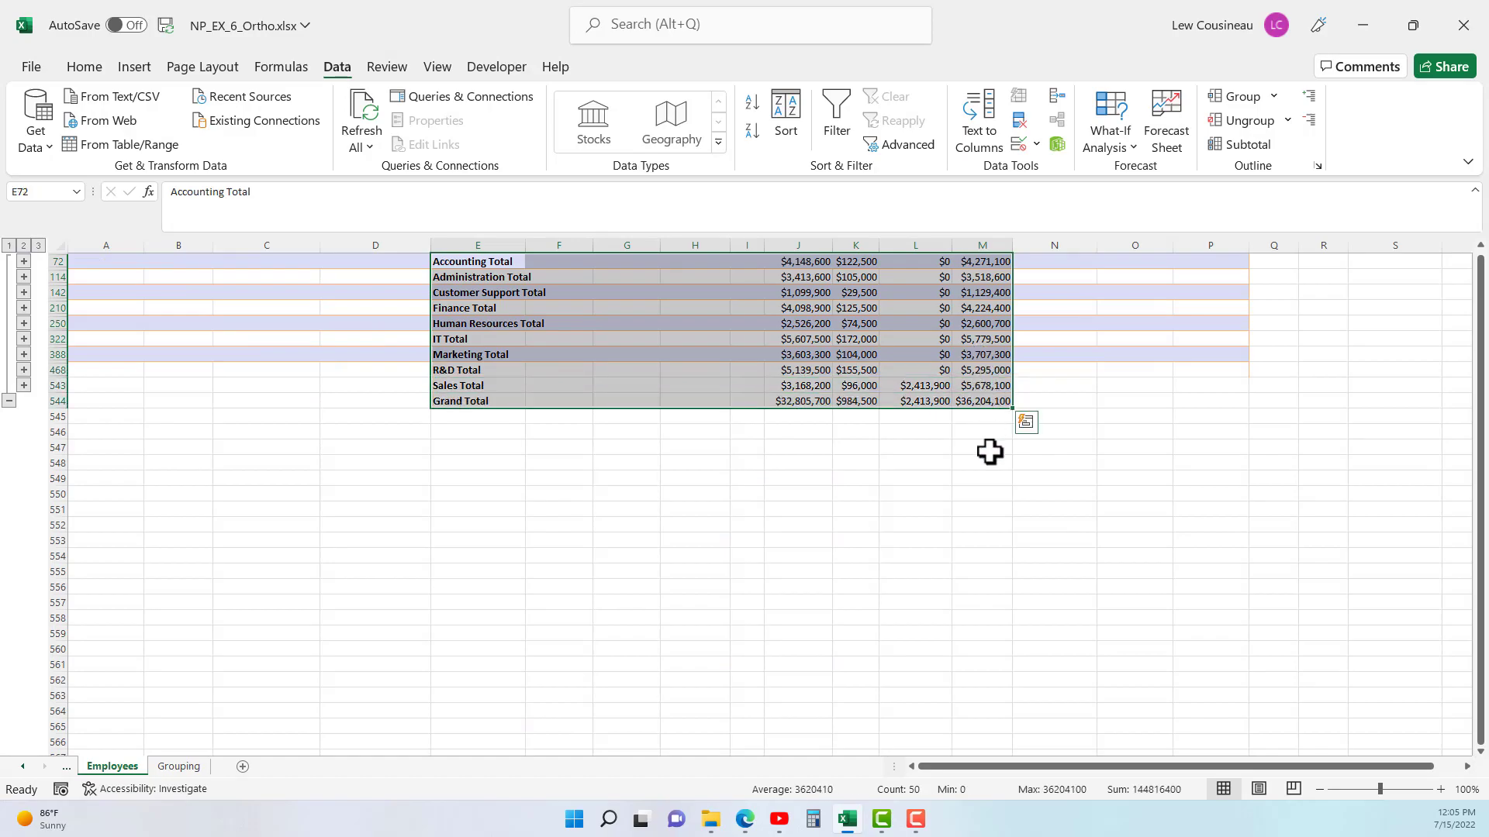
scroll(465, 525, up, 2)
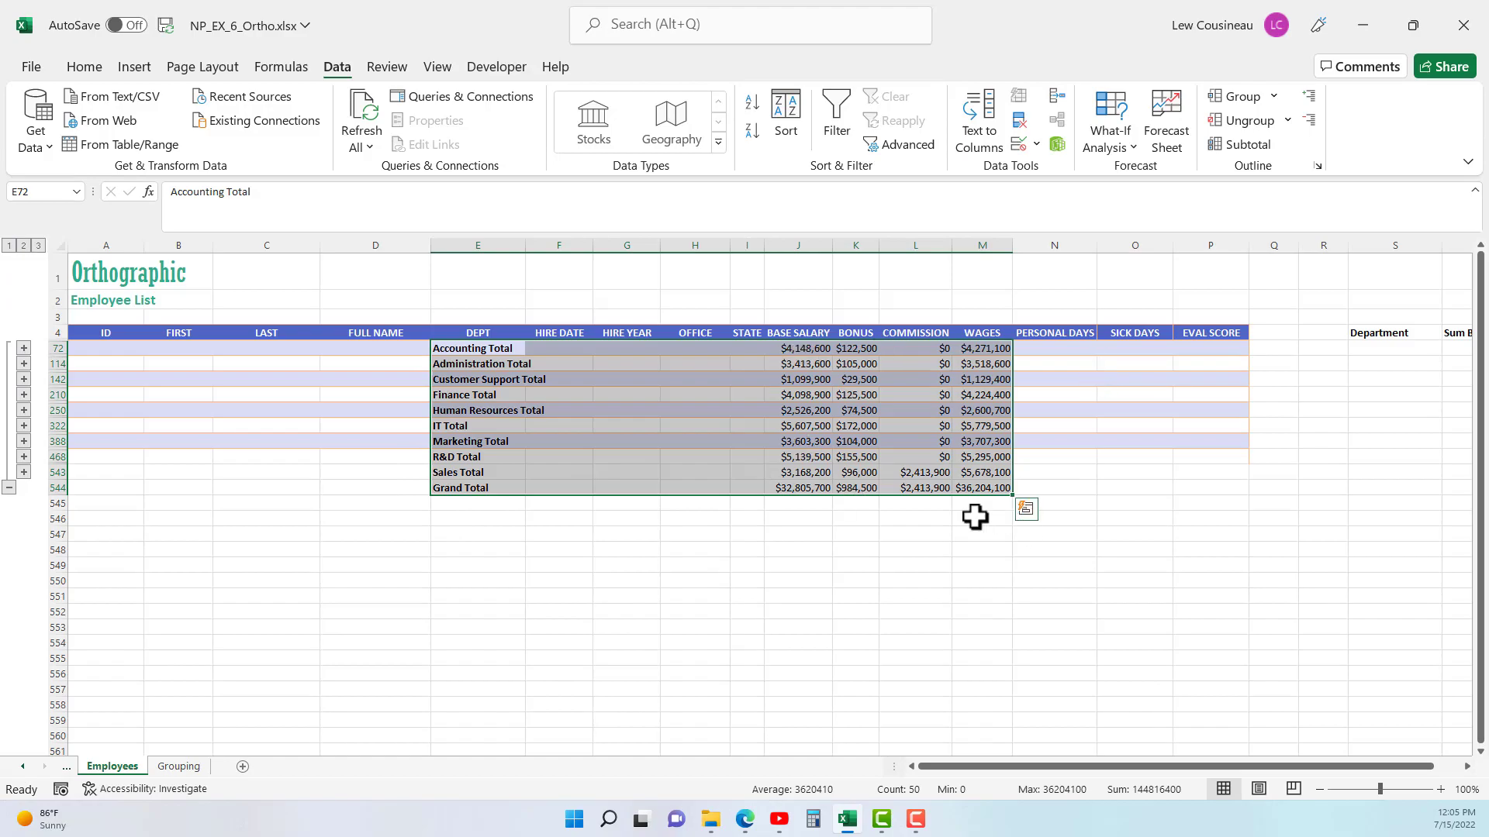
- Remove all subtotals from the employee list
click(561, 409)
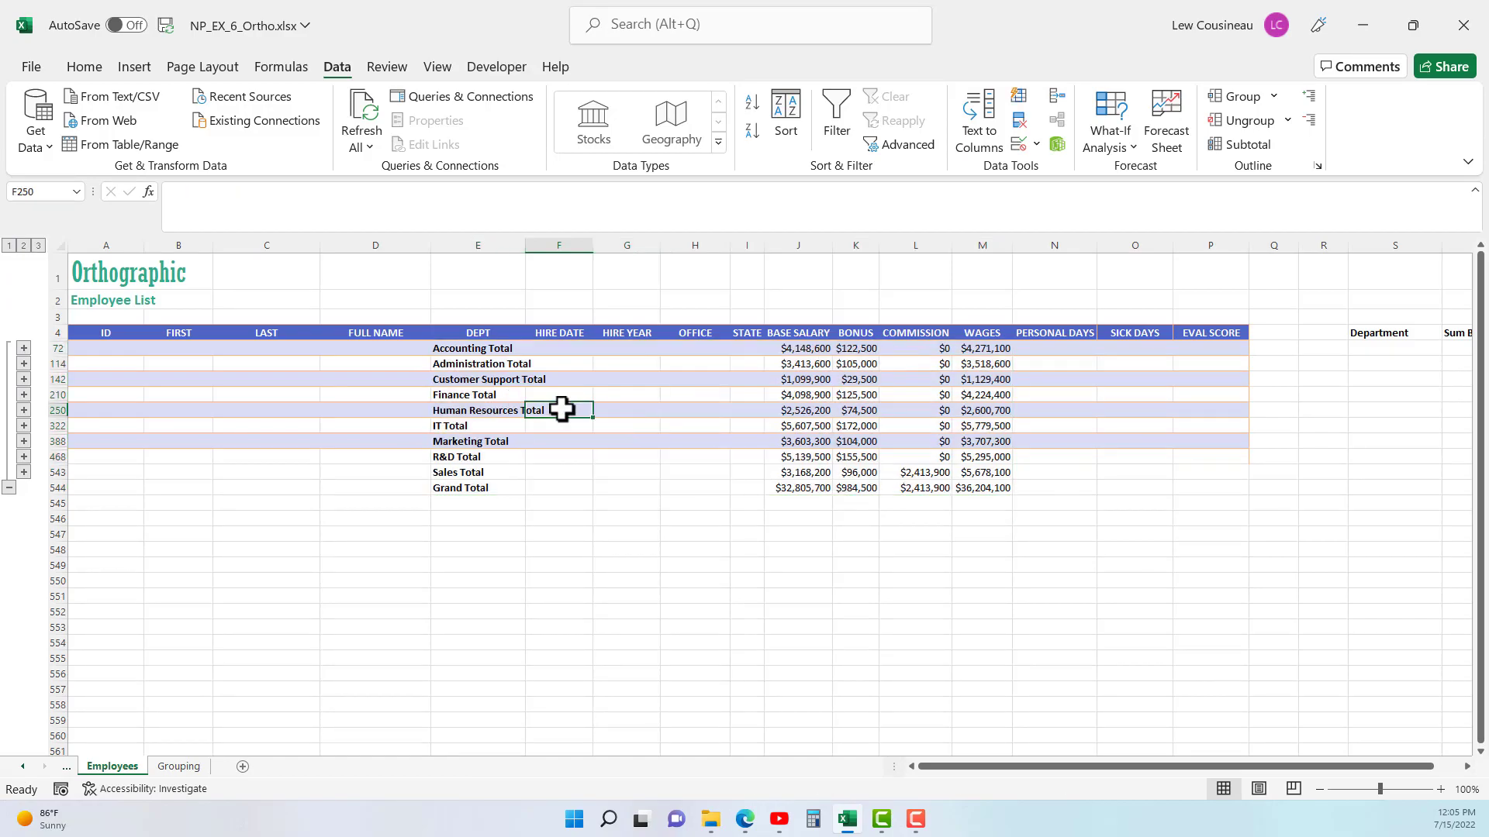
click(449, 379)
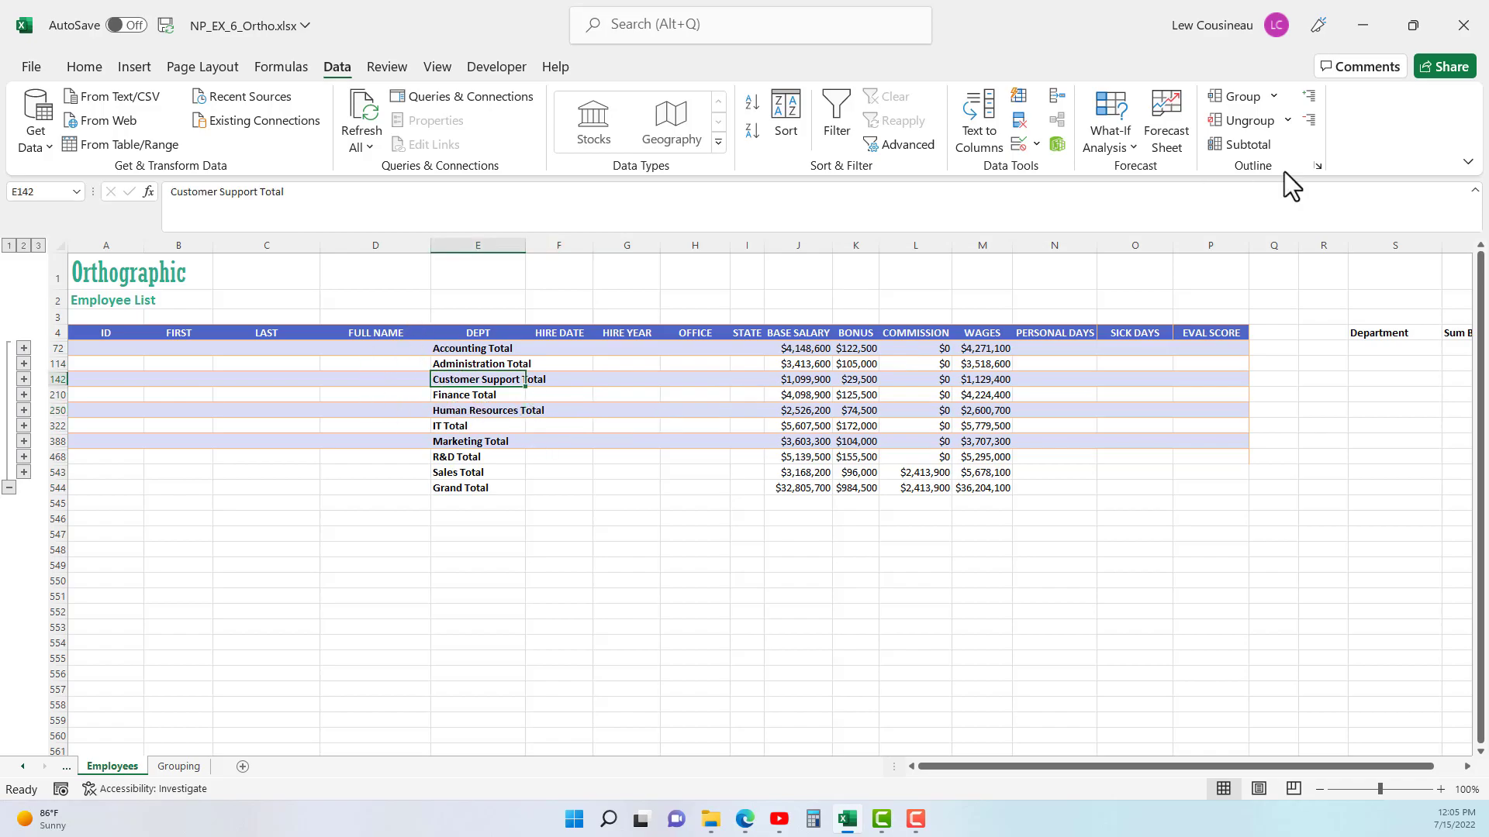
click(1257, 144)
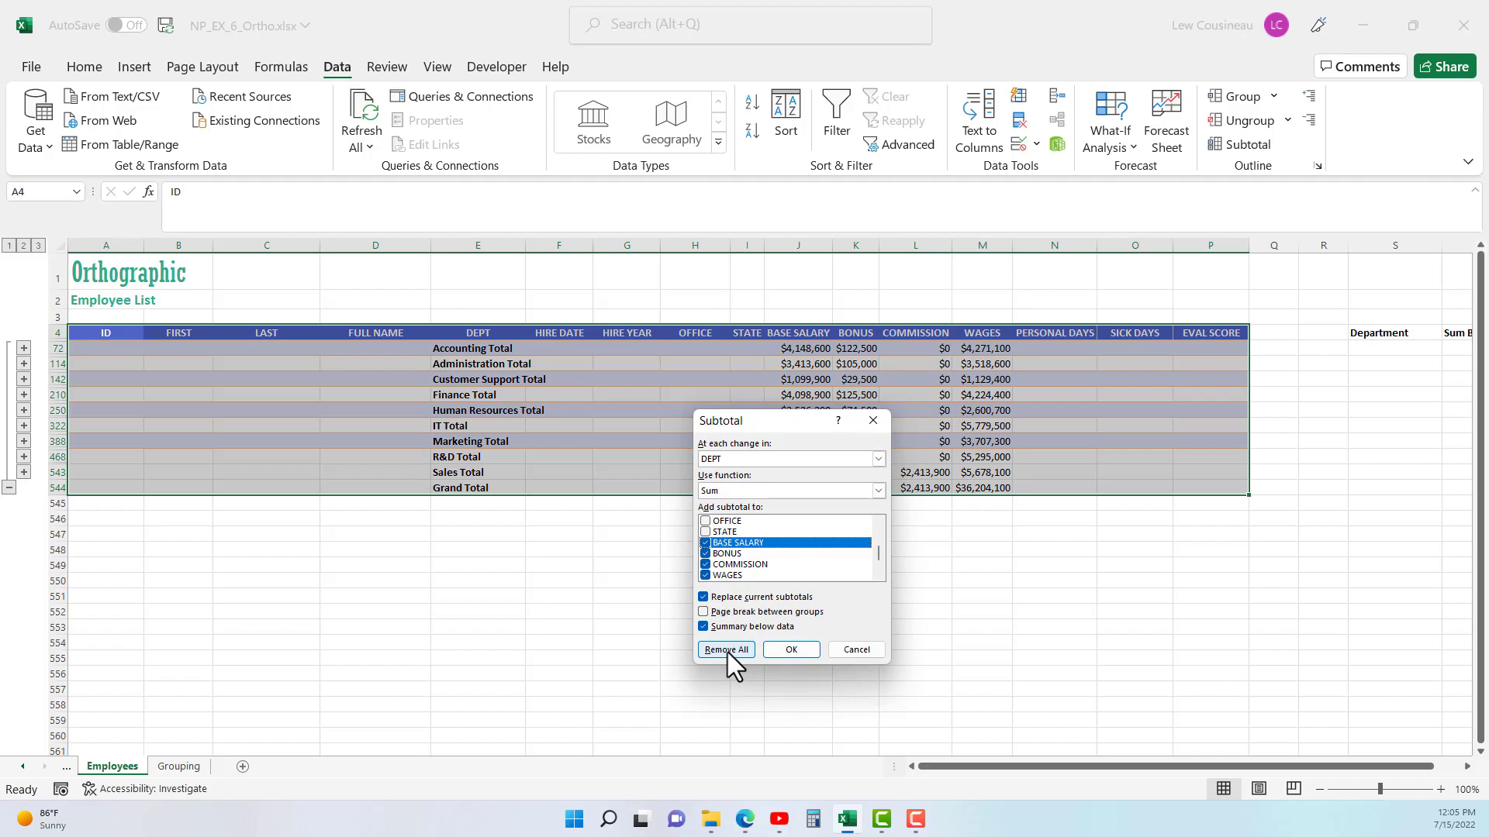
click(727, 651)
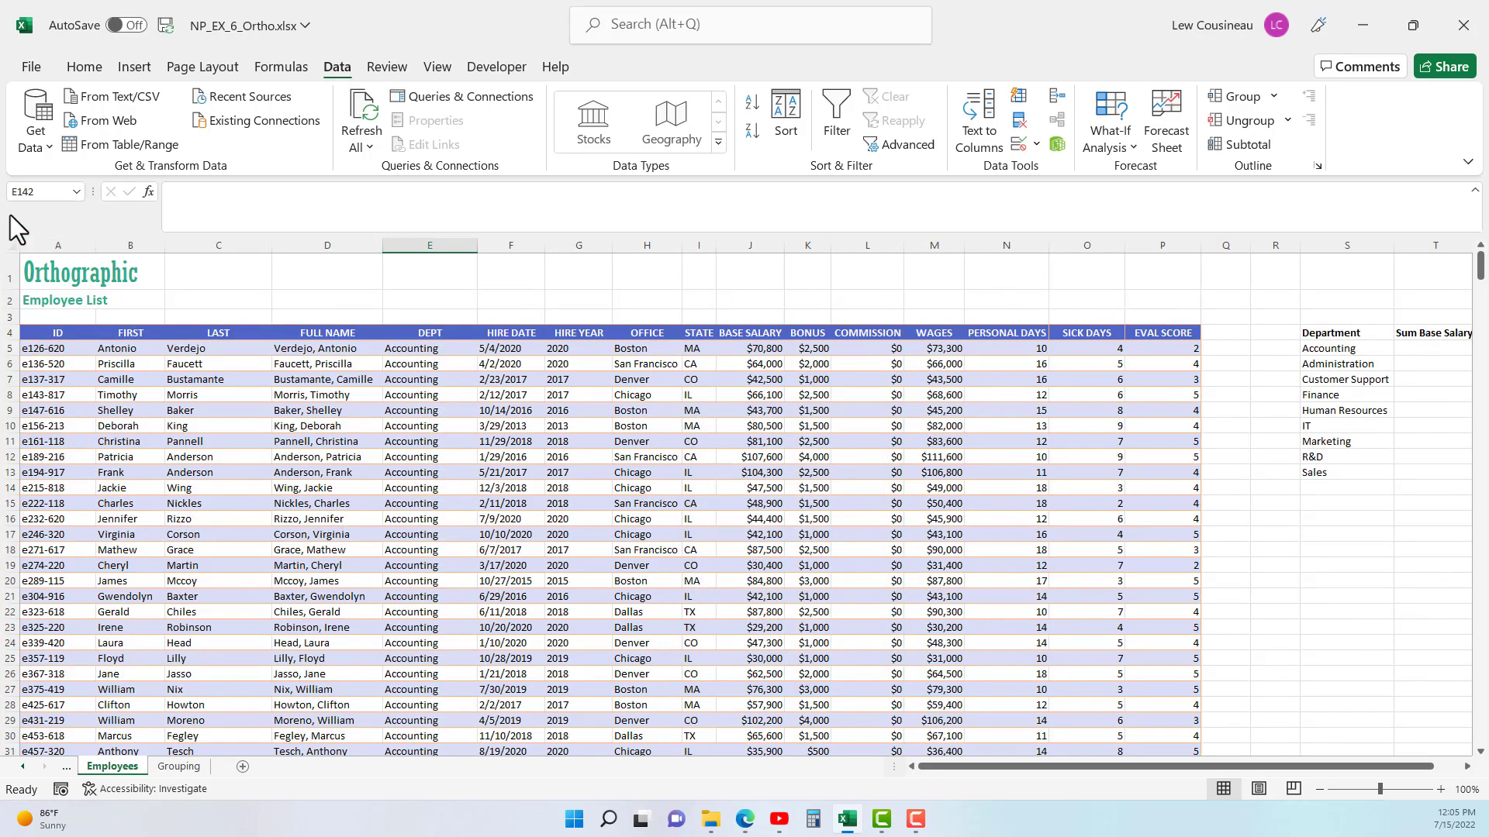
- Find the rows in the DEPT column where Accounting ends and Administration begins
click(399, 472)
scroll(500, 491, down, 11)
scroll(500, 491, down, 10)
drag(416, 370, 419, 405)
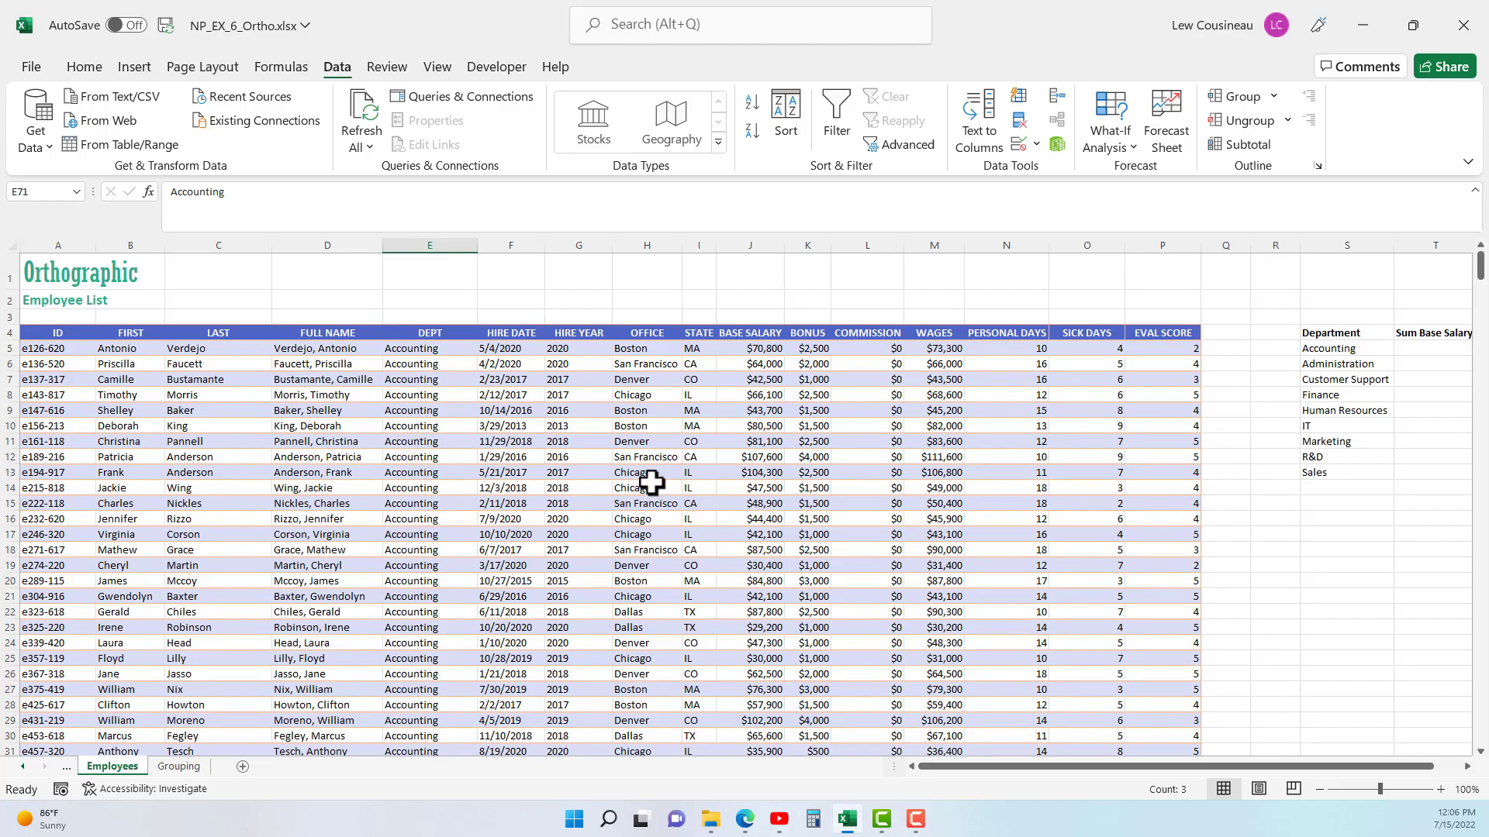
- Compare the OFFICE values with the DEPT values in the list's first rows
drag(649, 349, 644, 513)
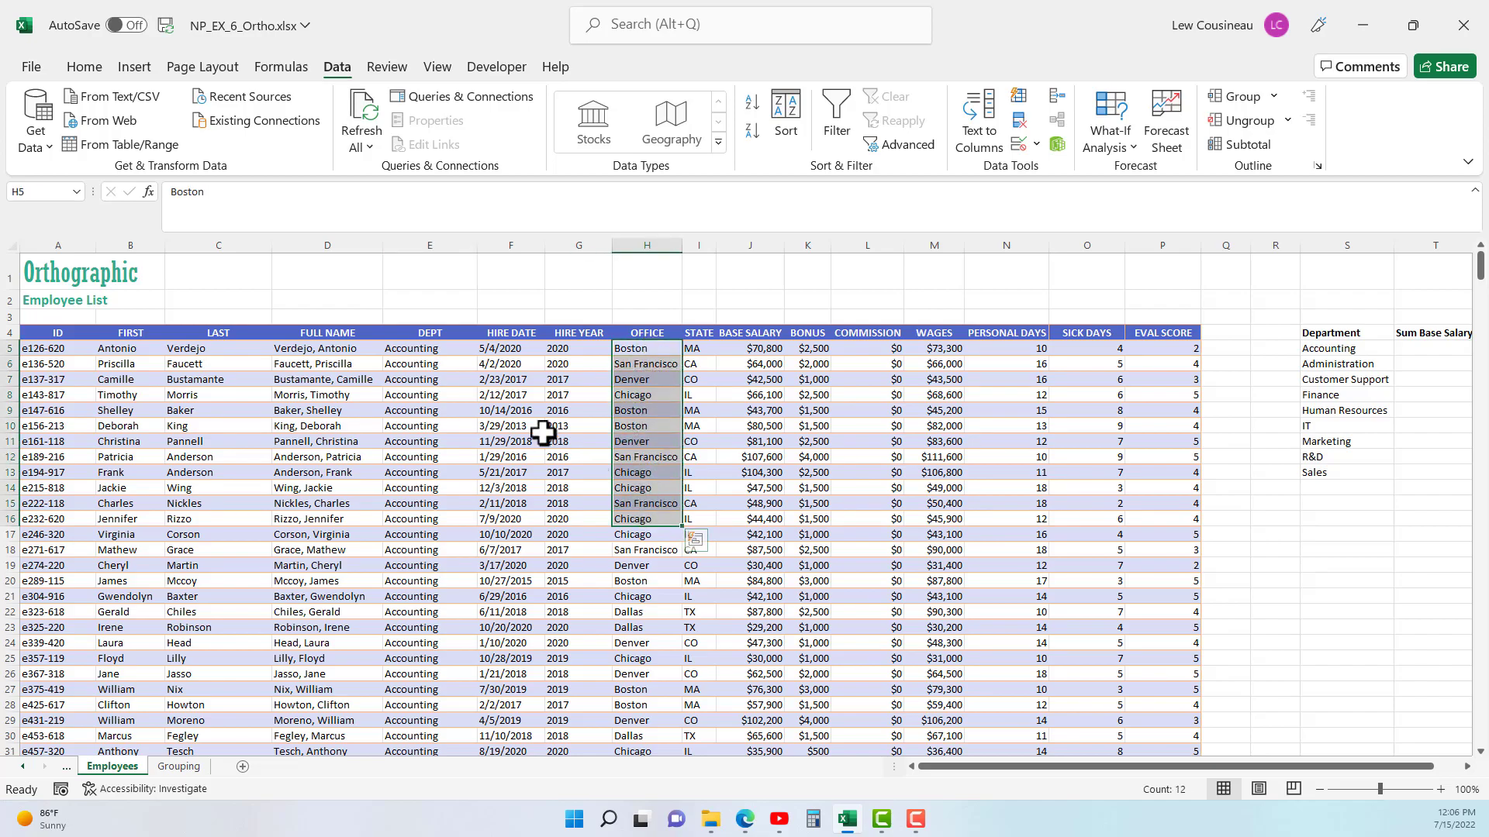
drag(425, 348, 411, 463)
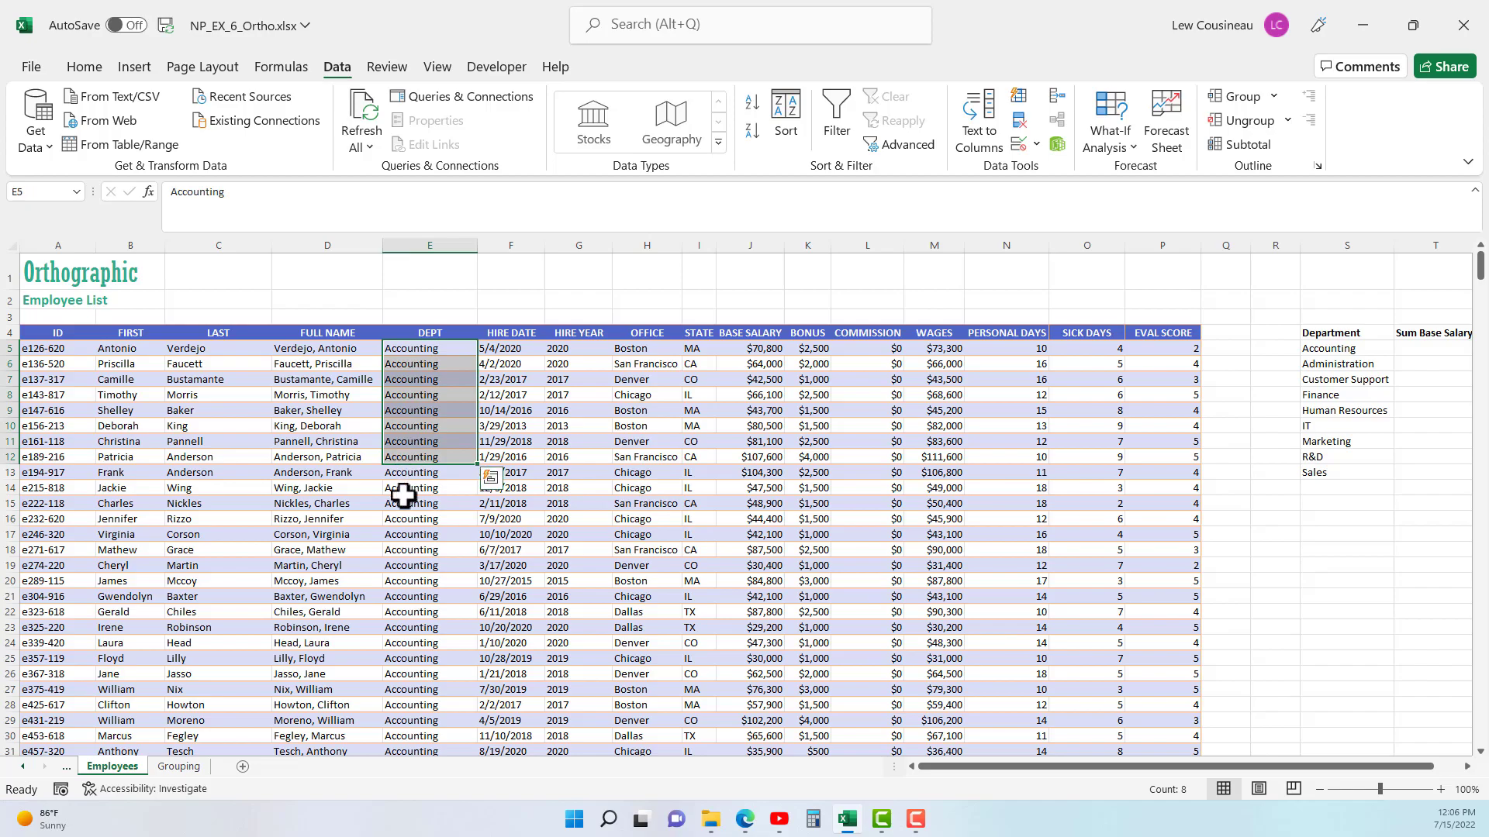
click(407, 411)
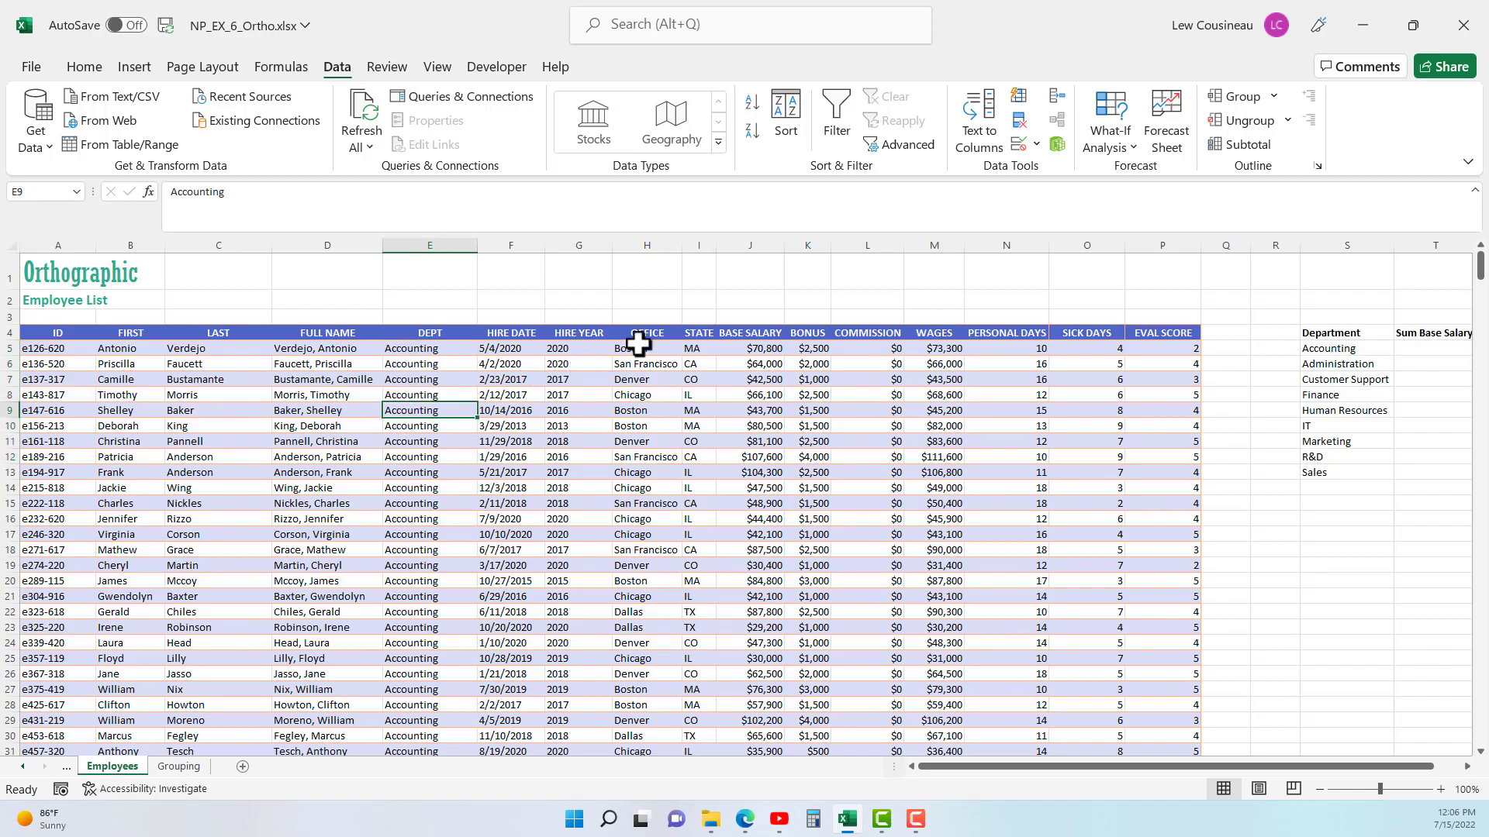
- Check whether the OFFICE locations are grouped together or mixed across the Accounting rows of the employee list
drag(626, 346, 647, 427)
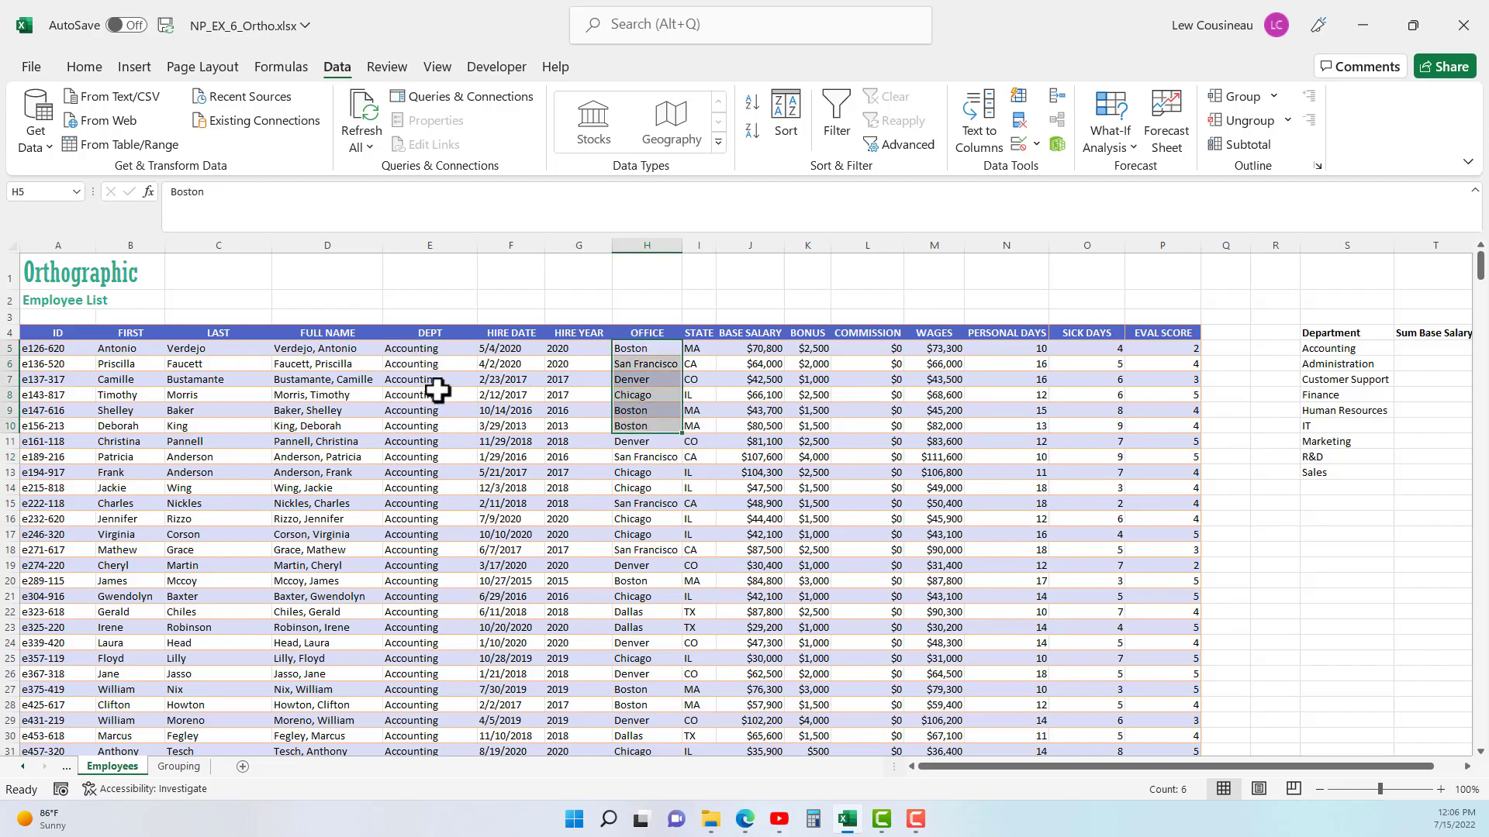
drag(416, 348, 411, 394)
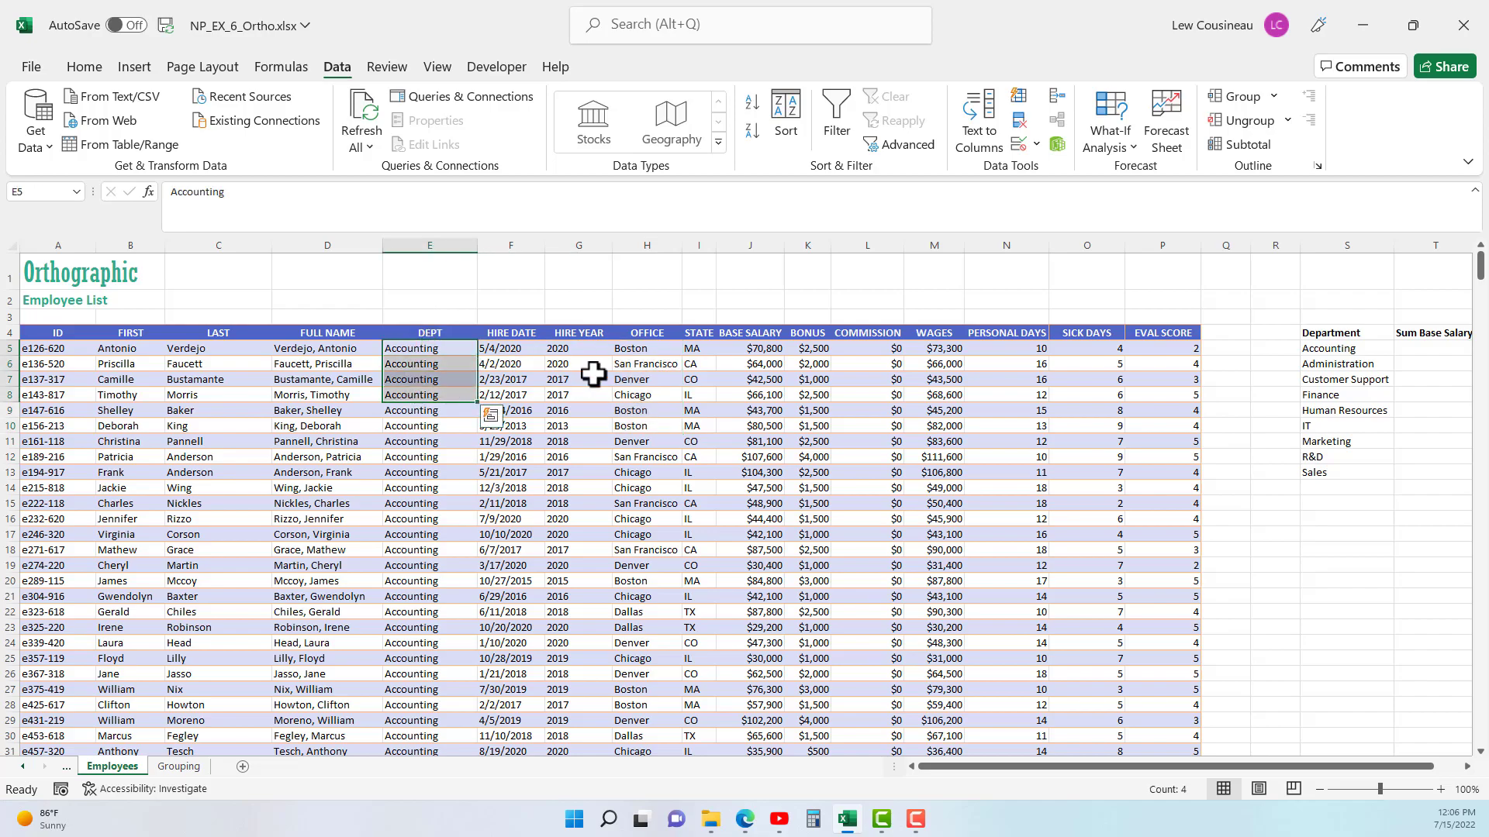
click(645, 350)
click(650, 366)
click(423, 395)
click(650, 380)
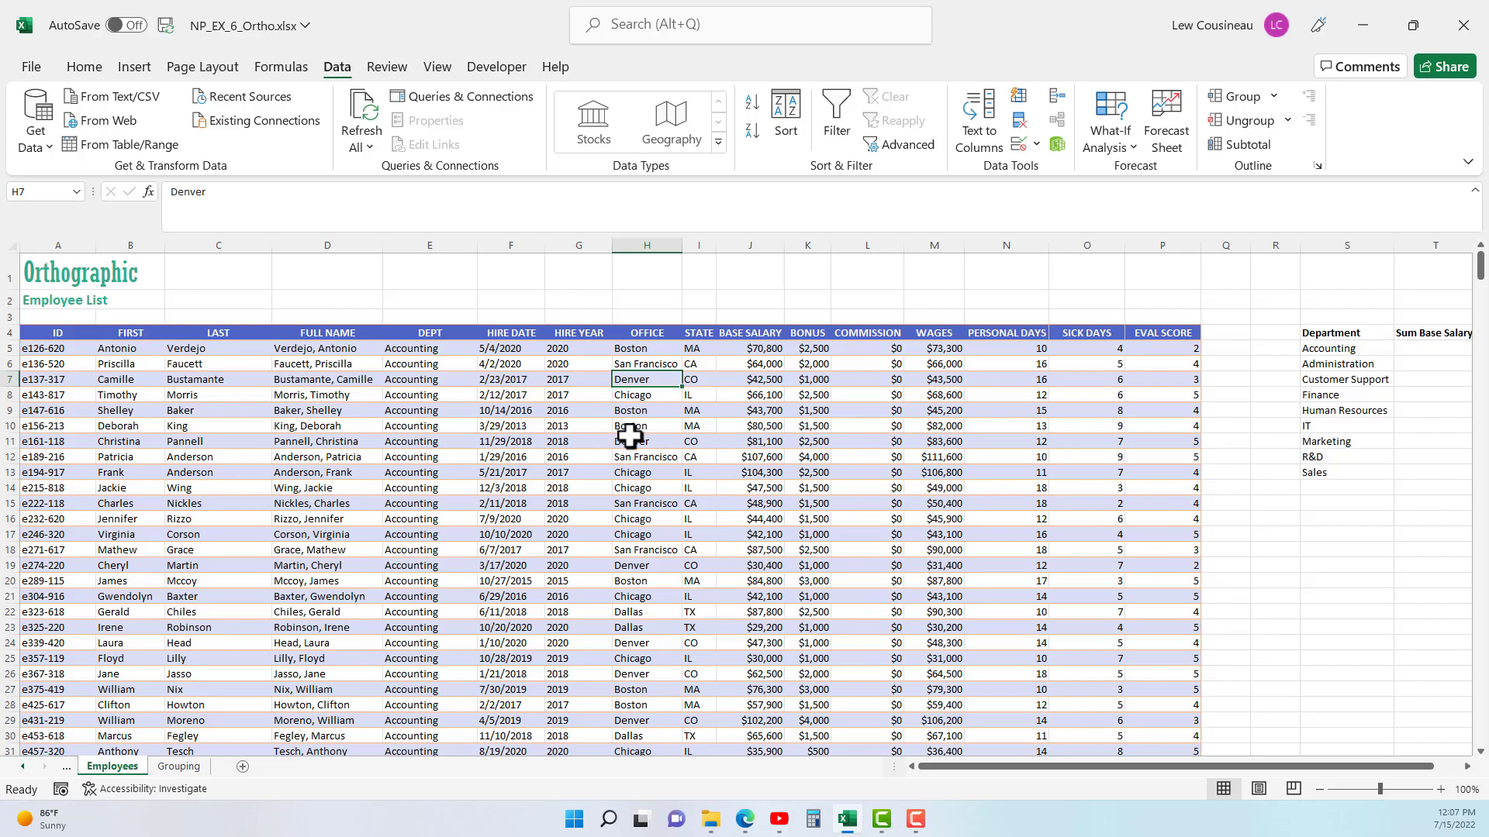
drag(646, 343, 661, 516)
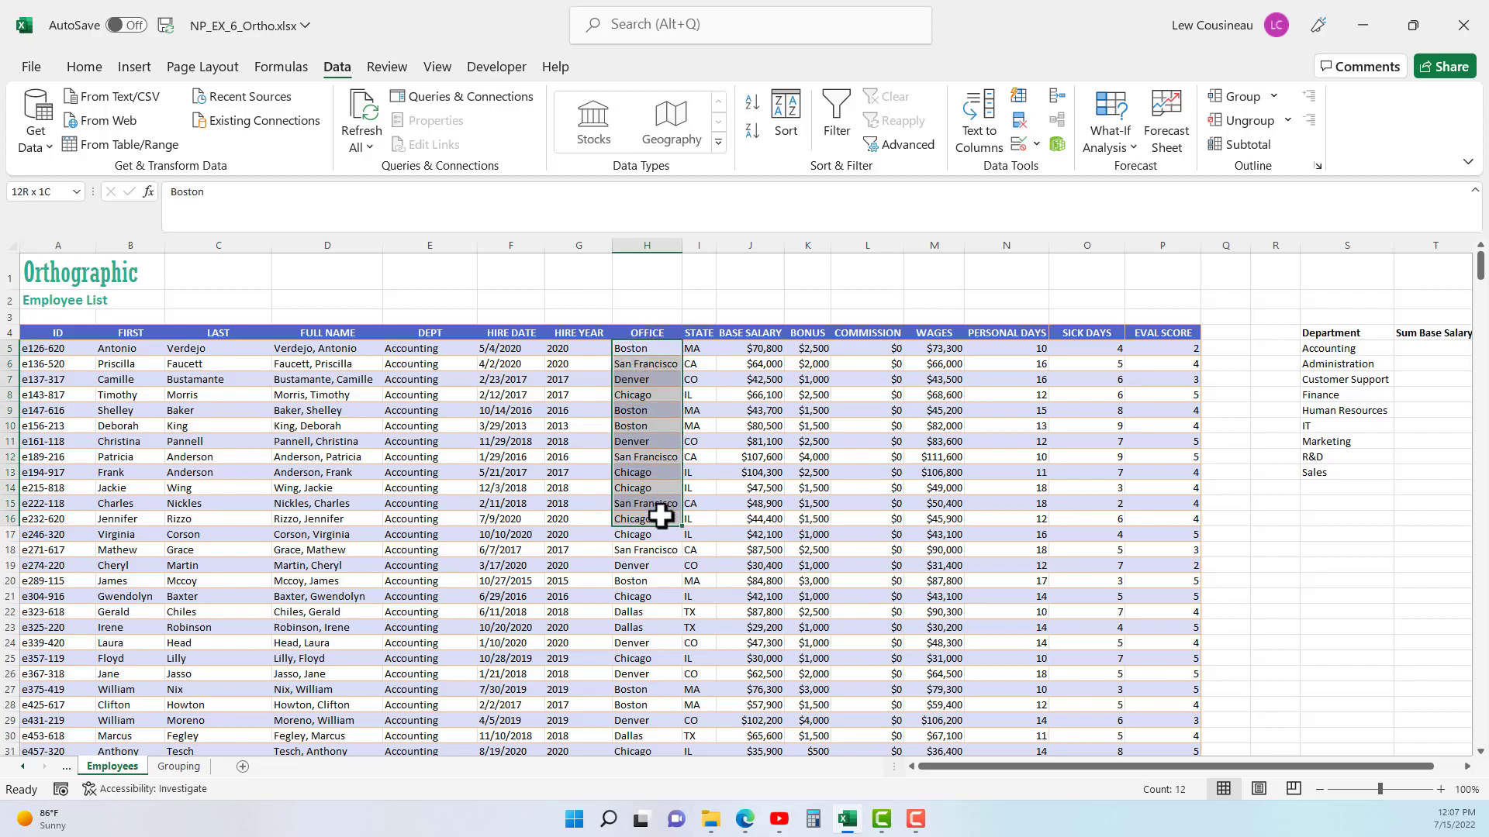
click(432, 365)
click(641, 380)
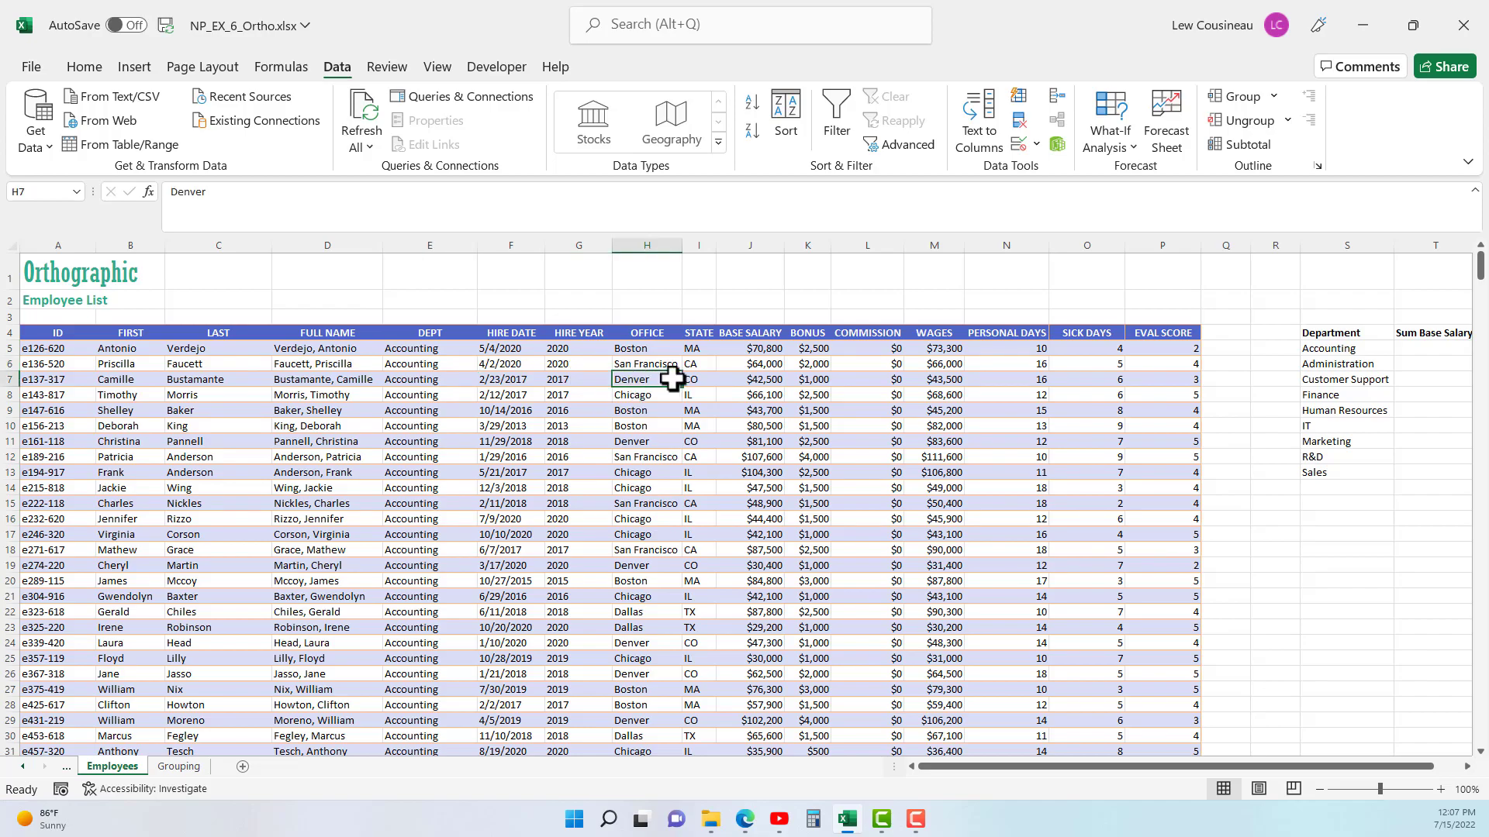
drag(648, 333, 649, 568)
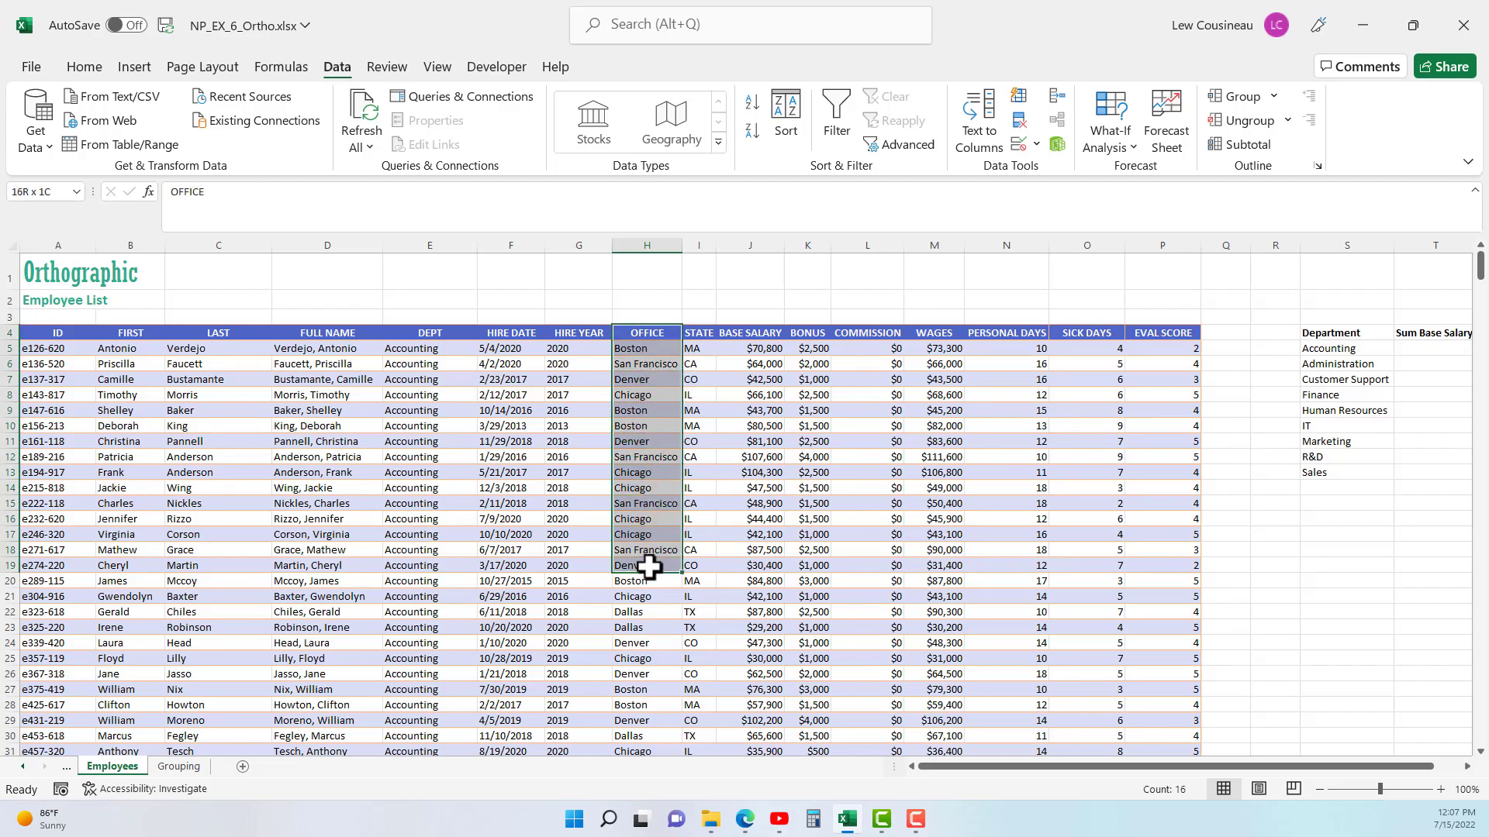
- Sort the employee list by OFFICE and secondarily by DEPT, both on cell values in A to Z order
click(653, 550)
click(787, 124)
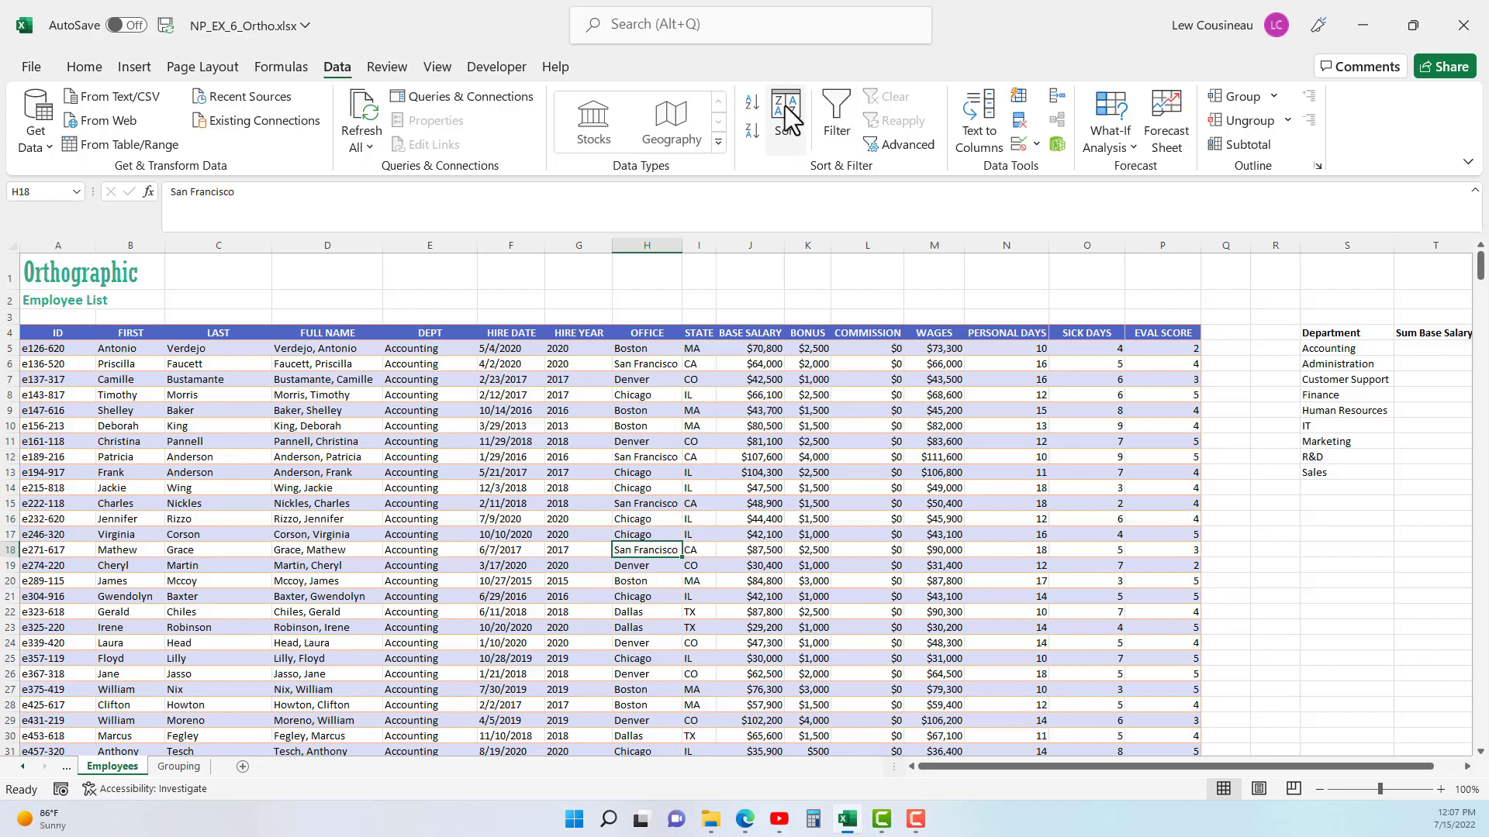
click(549, 483)
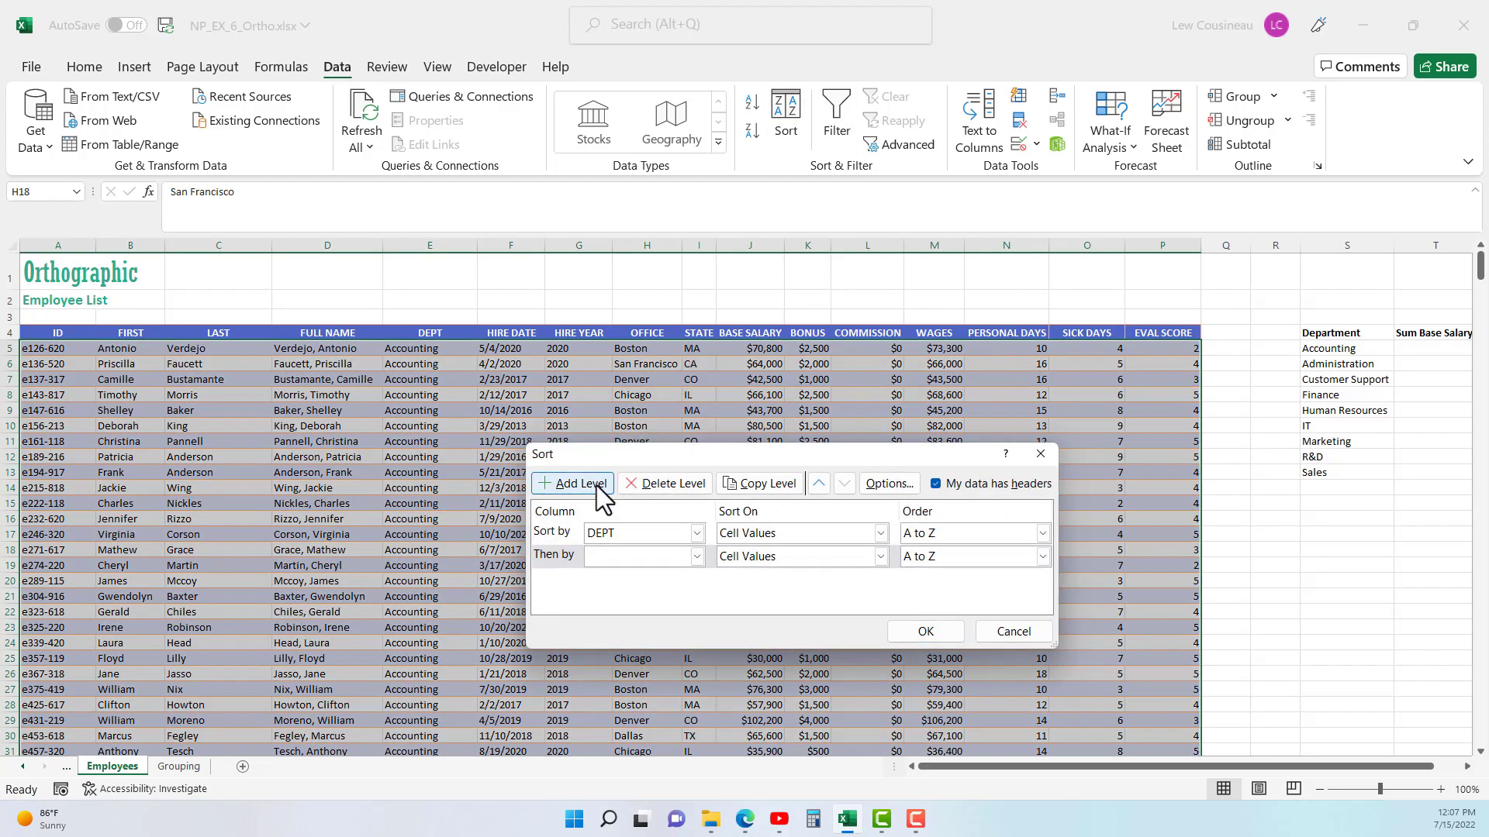
click(696, 535)
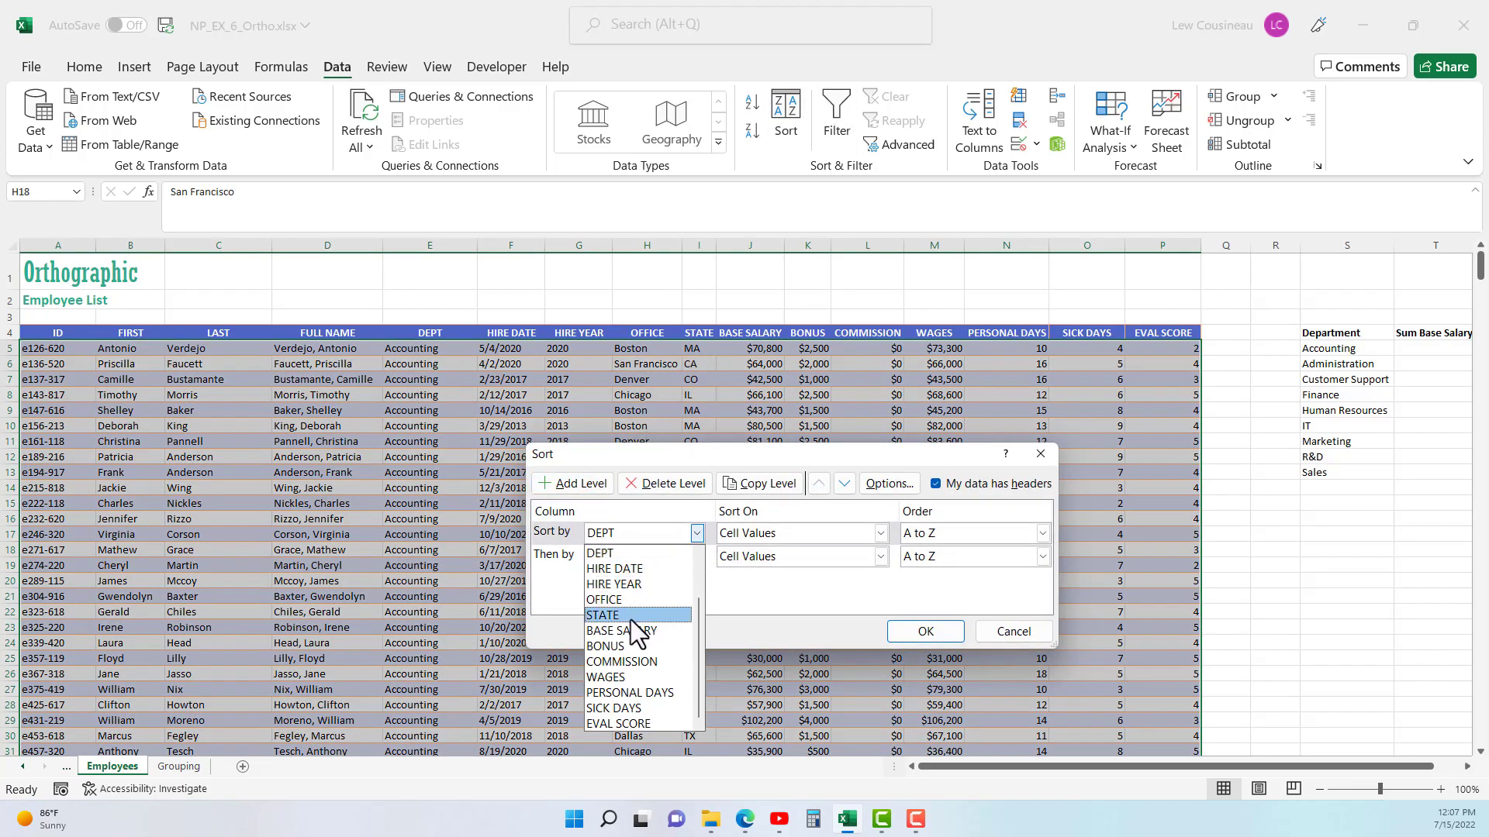
click(614, 601)
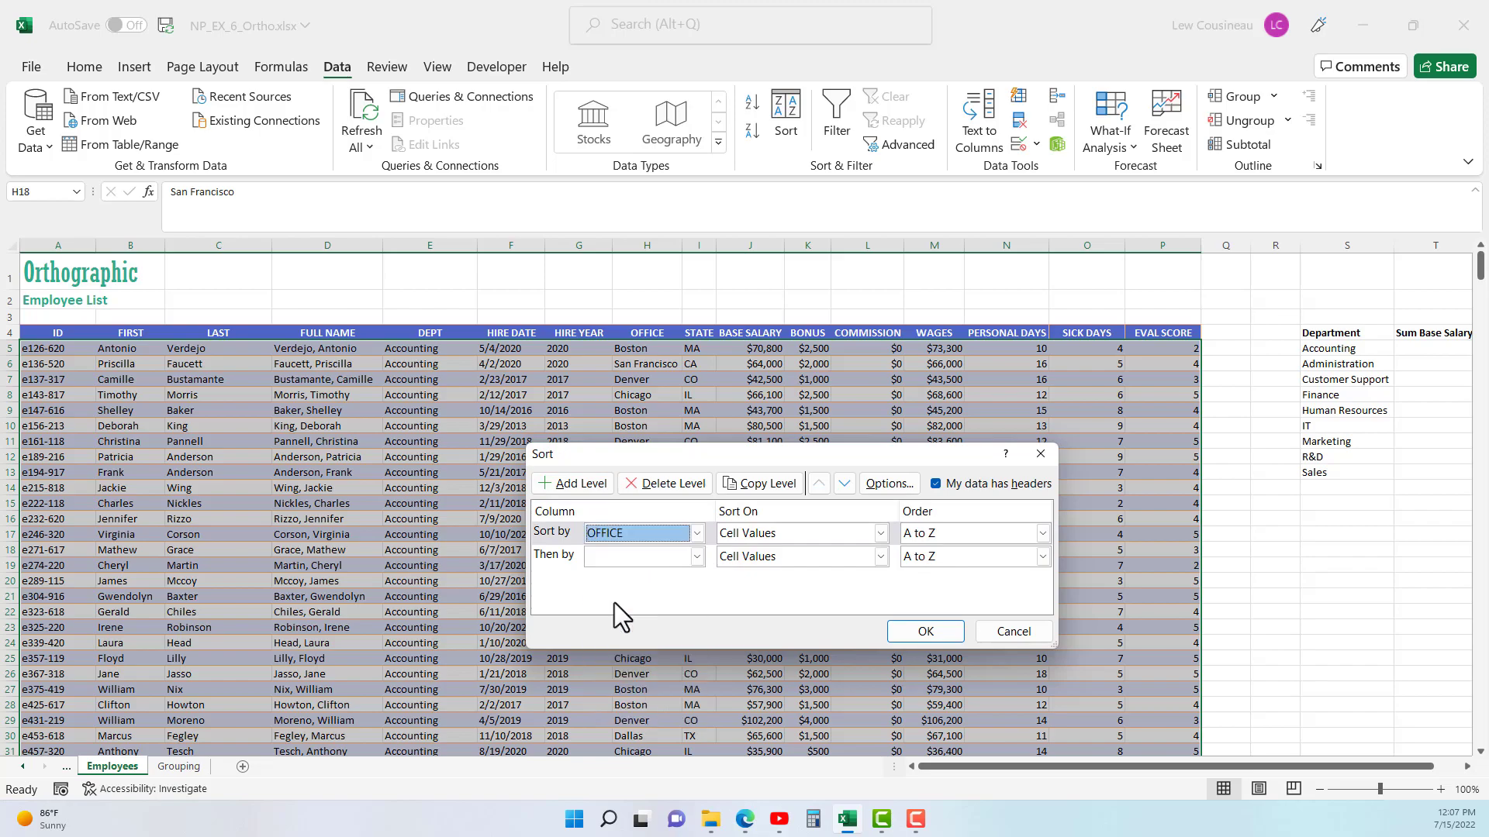
click(696, 556)
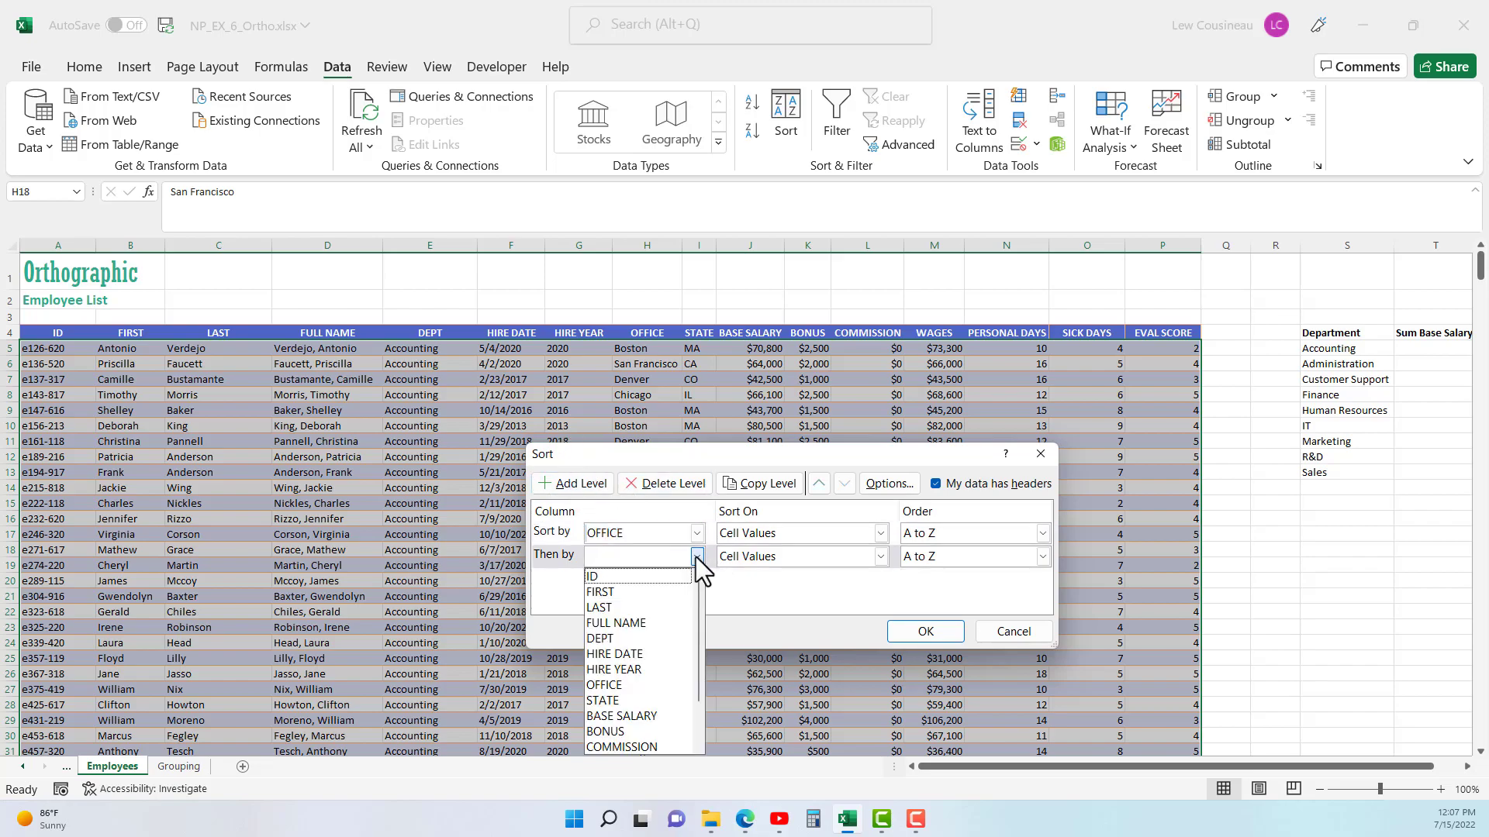
click(635, 641)
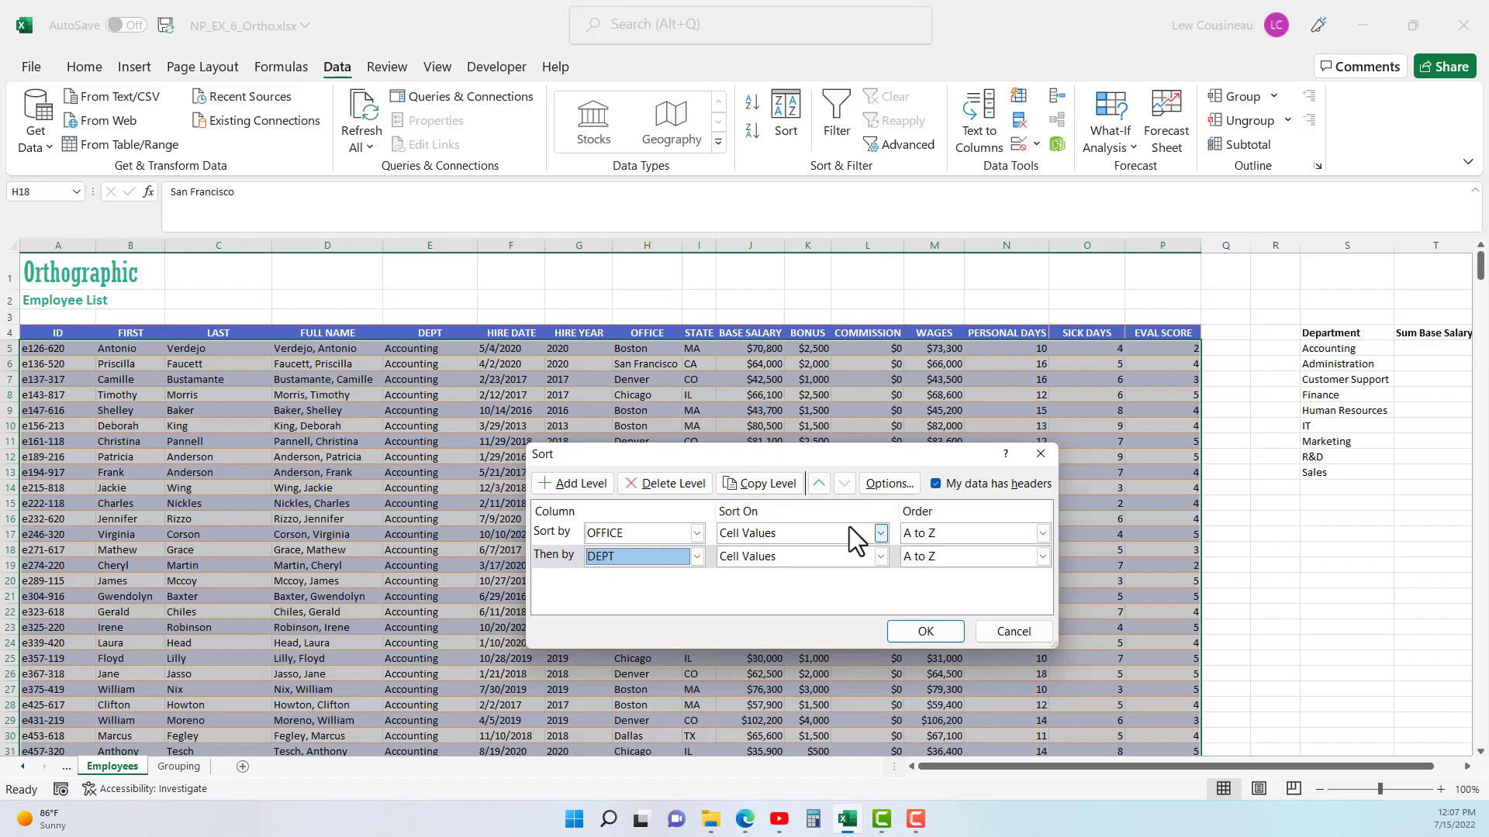
click(923, 632)
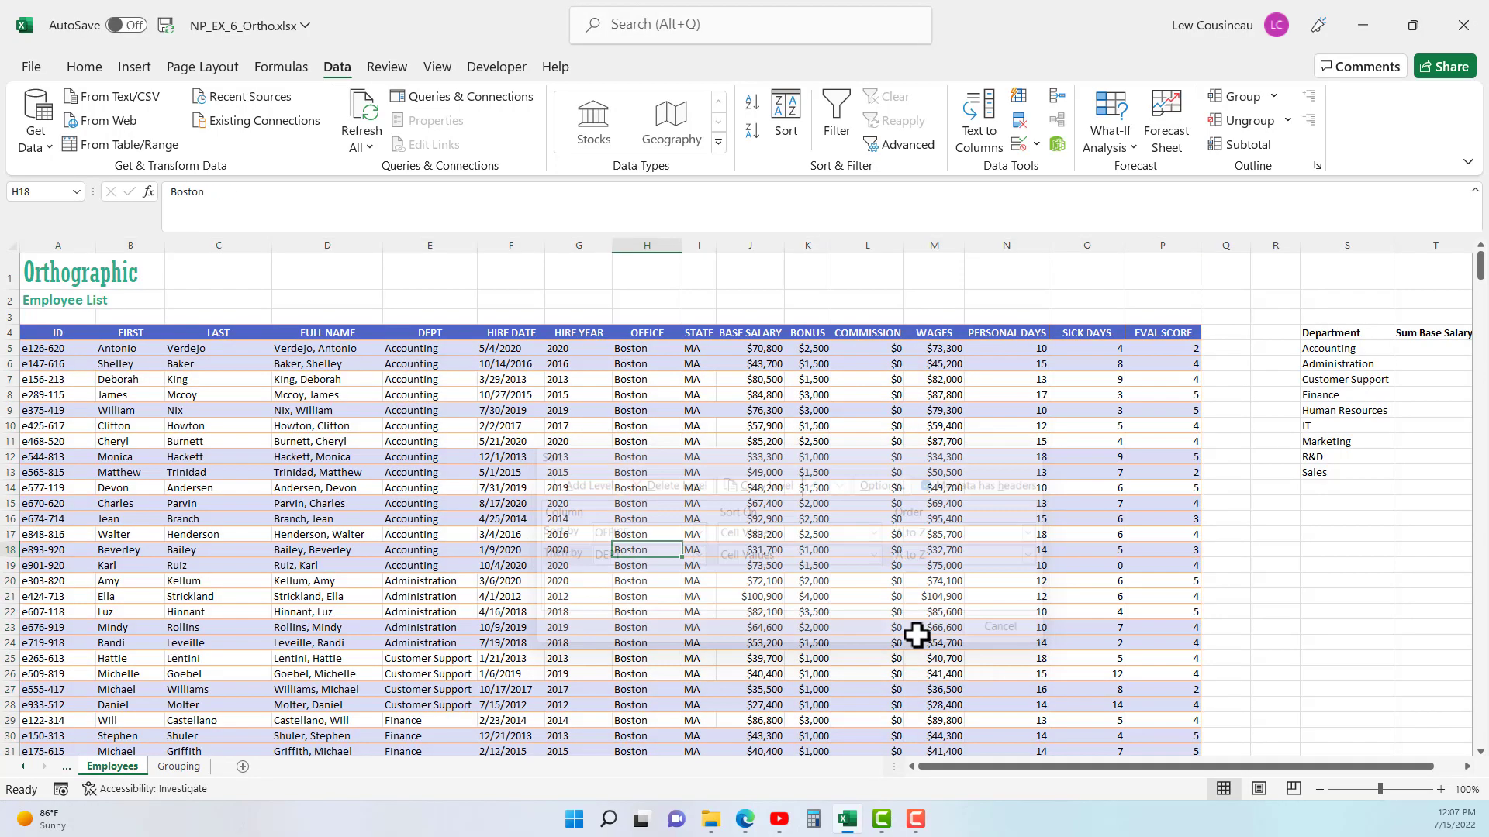
- Examine how departments are ordered within the Boston office and where the Chicago rows begin
drag(653, 351, 394, 721)
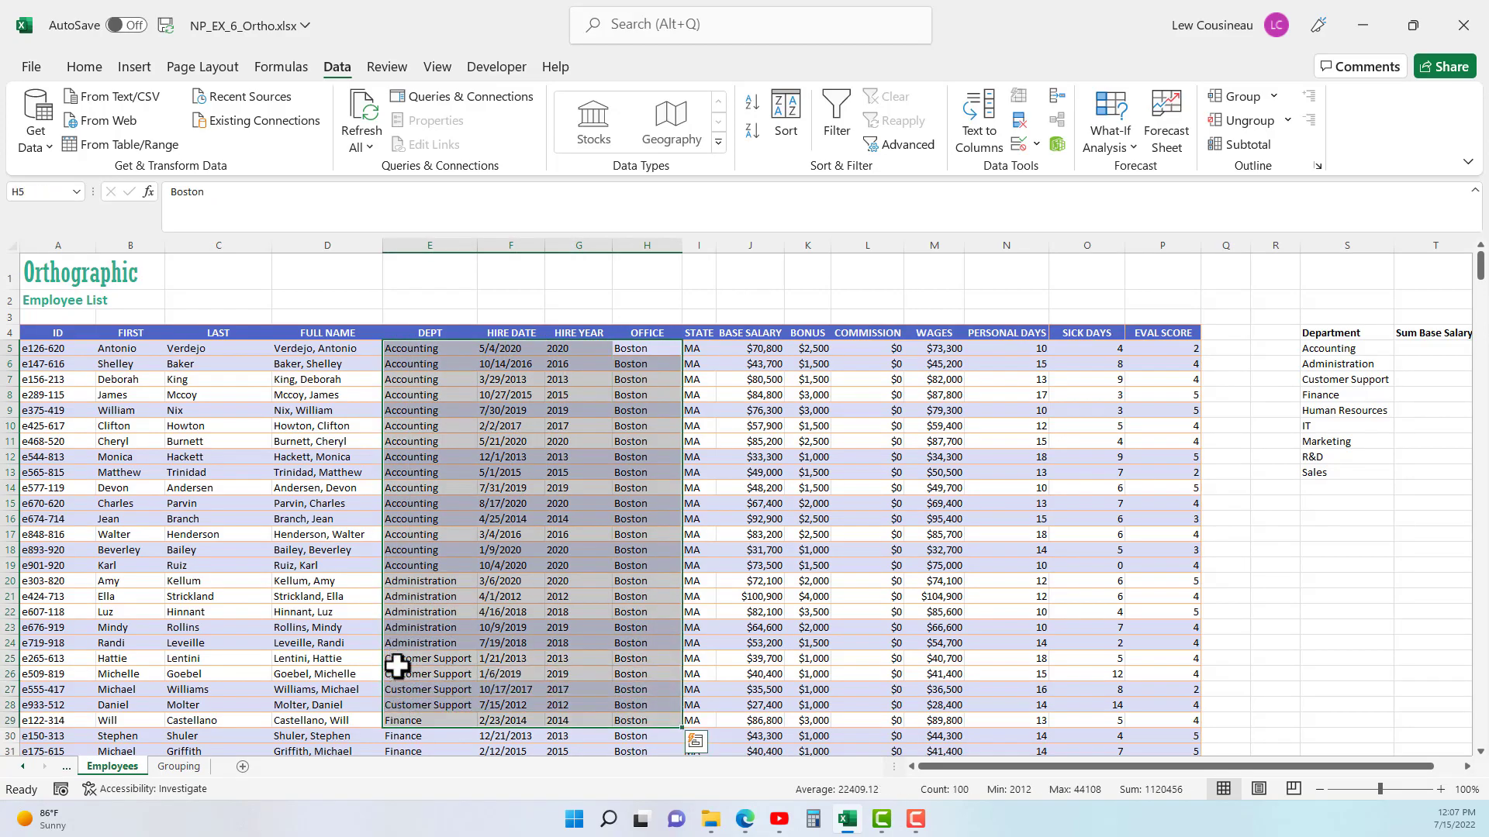
scroll(380, 625, down, 7)
scroll(380, 625, down, 7)
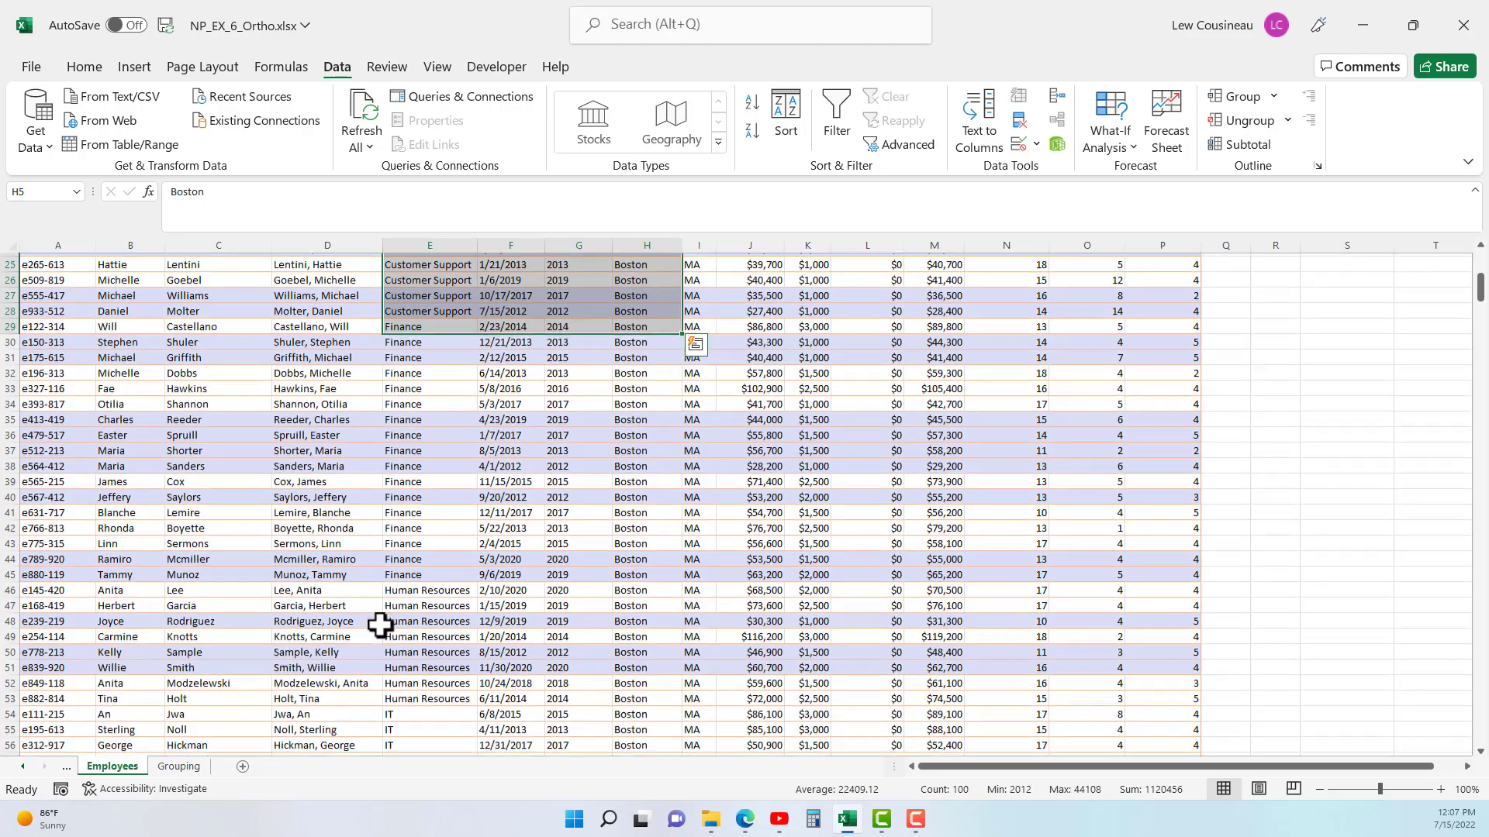
scroll(384, 611, down, 17)
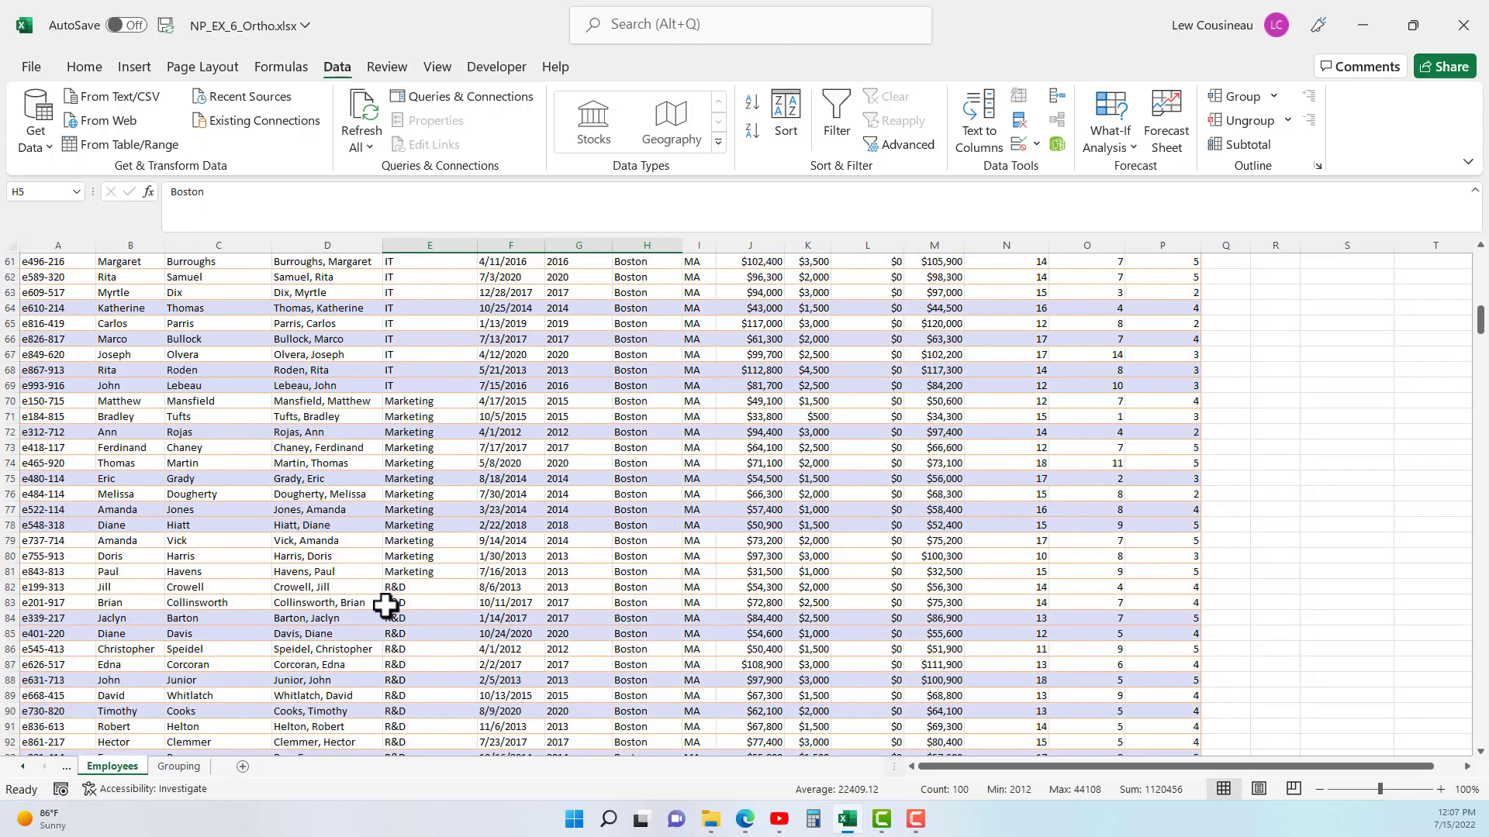
scroll(386, 603, down, 1)
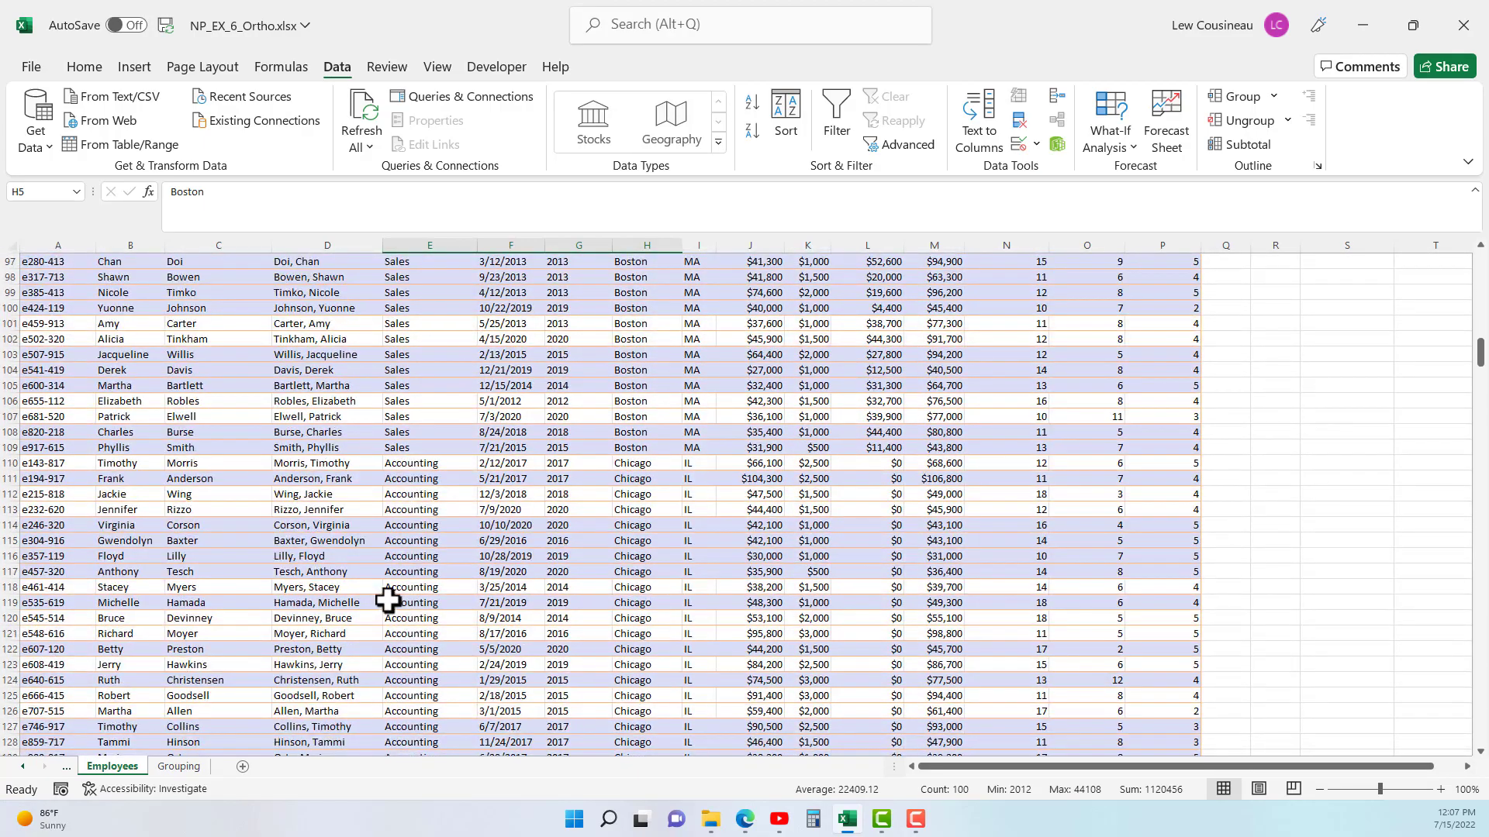
drag(632, 464, 394, 545)
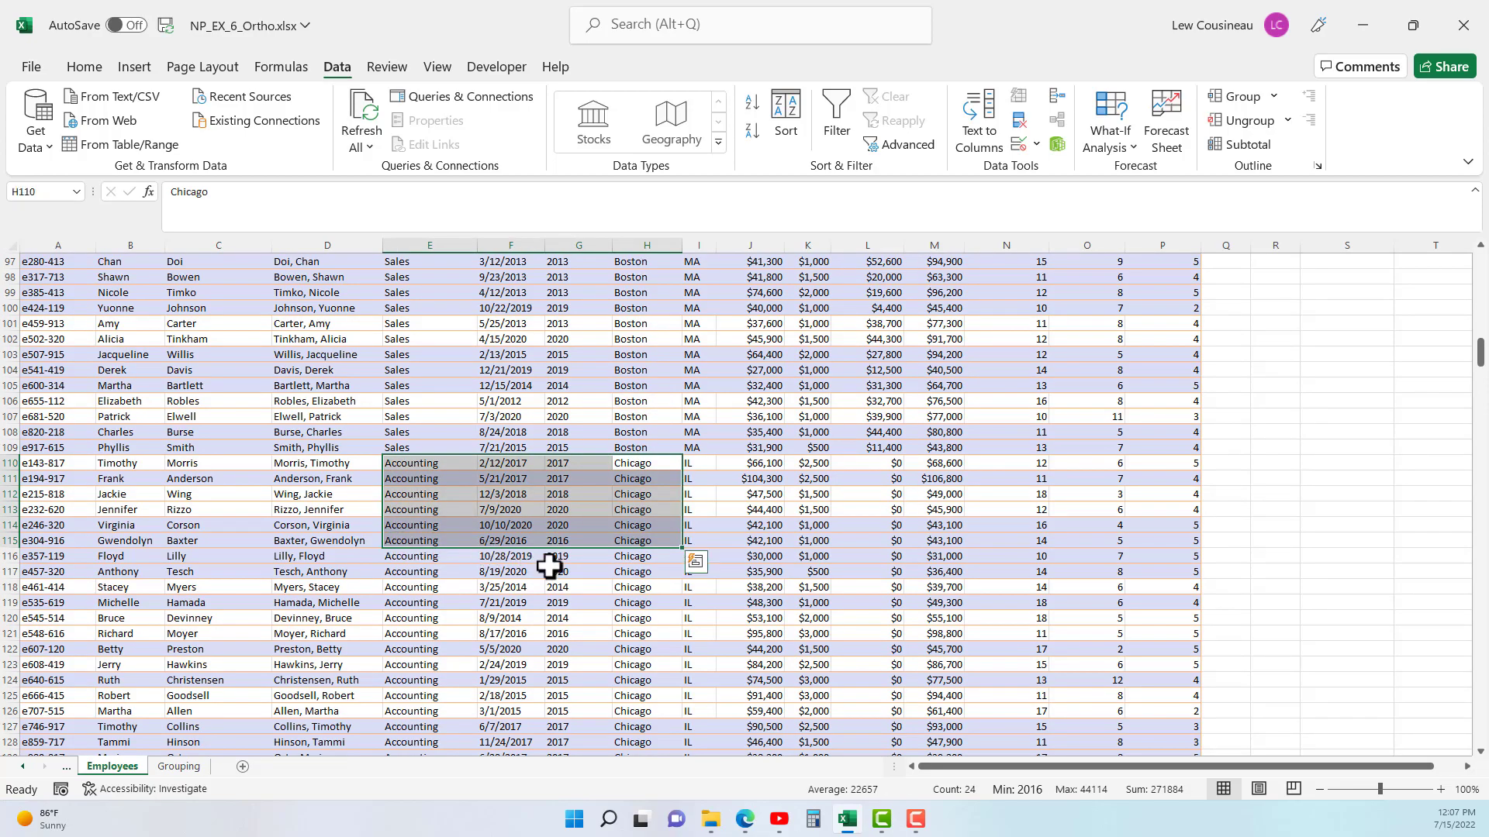
scroll(547, 565, up, 20)
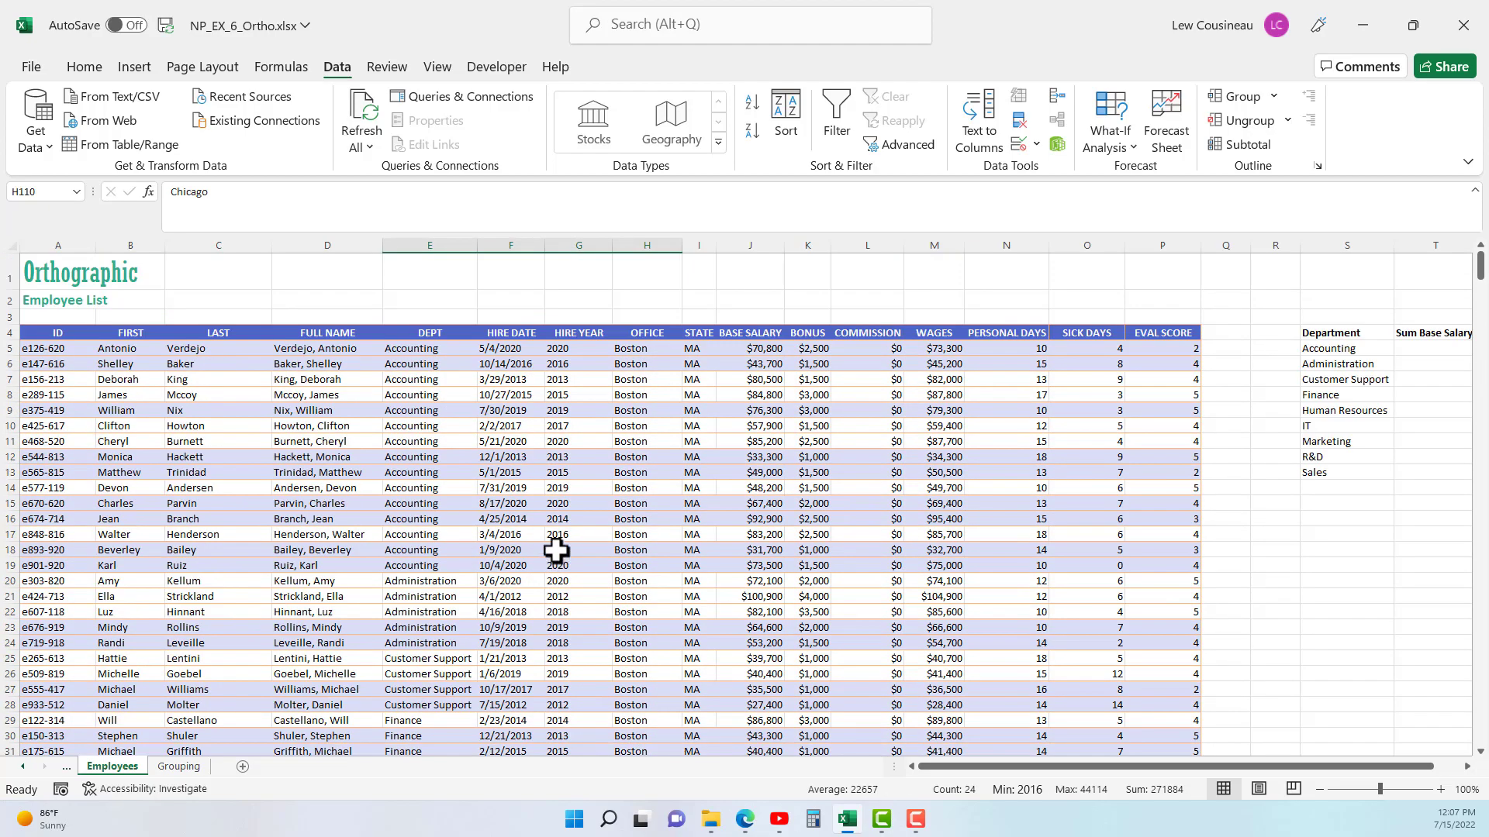
click(636, 351)
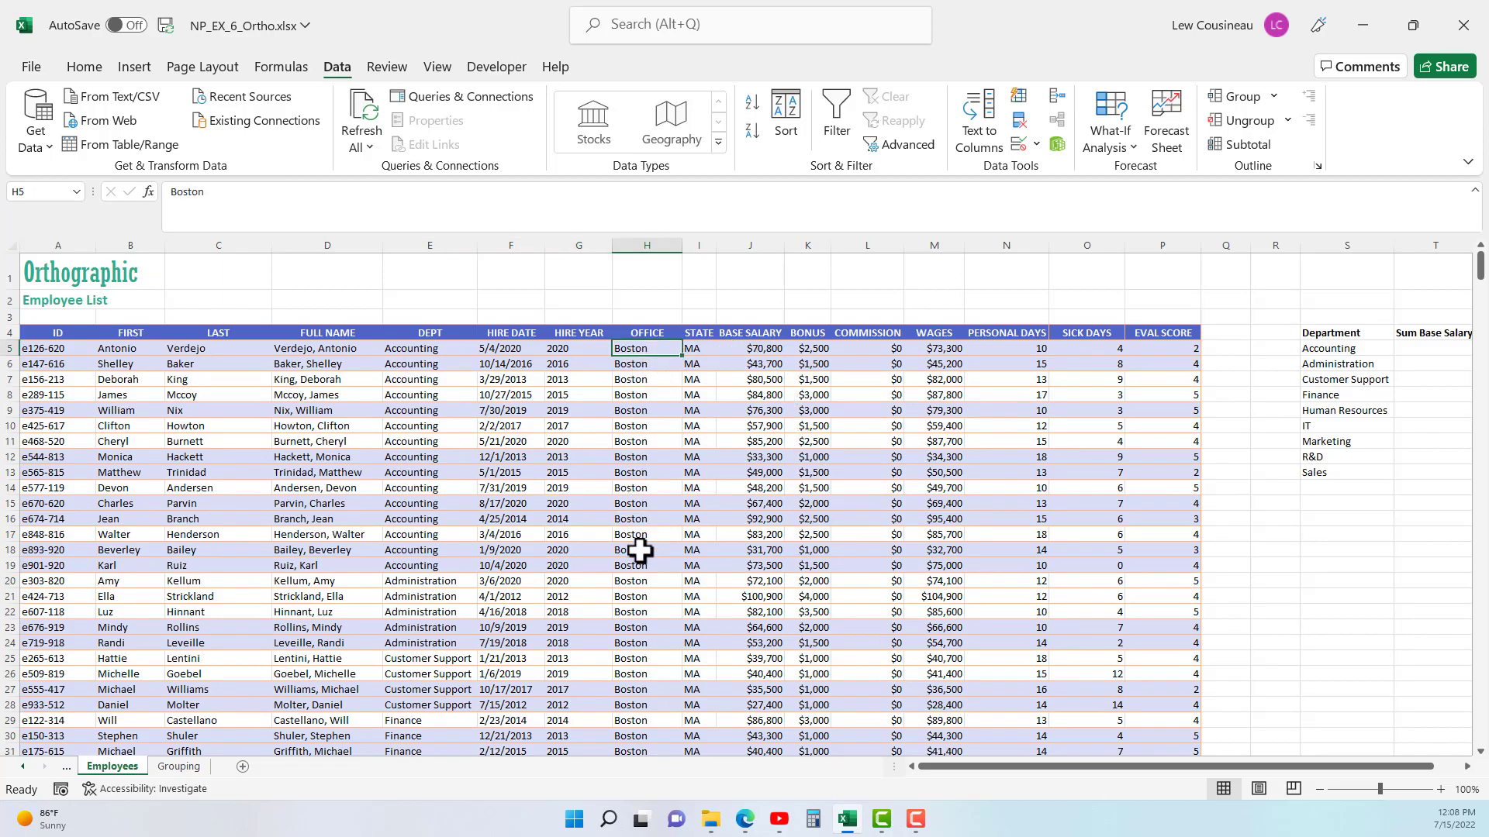
click(403, 413)
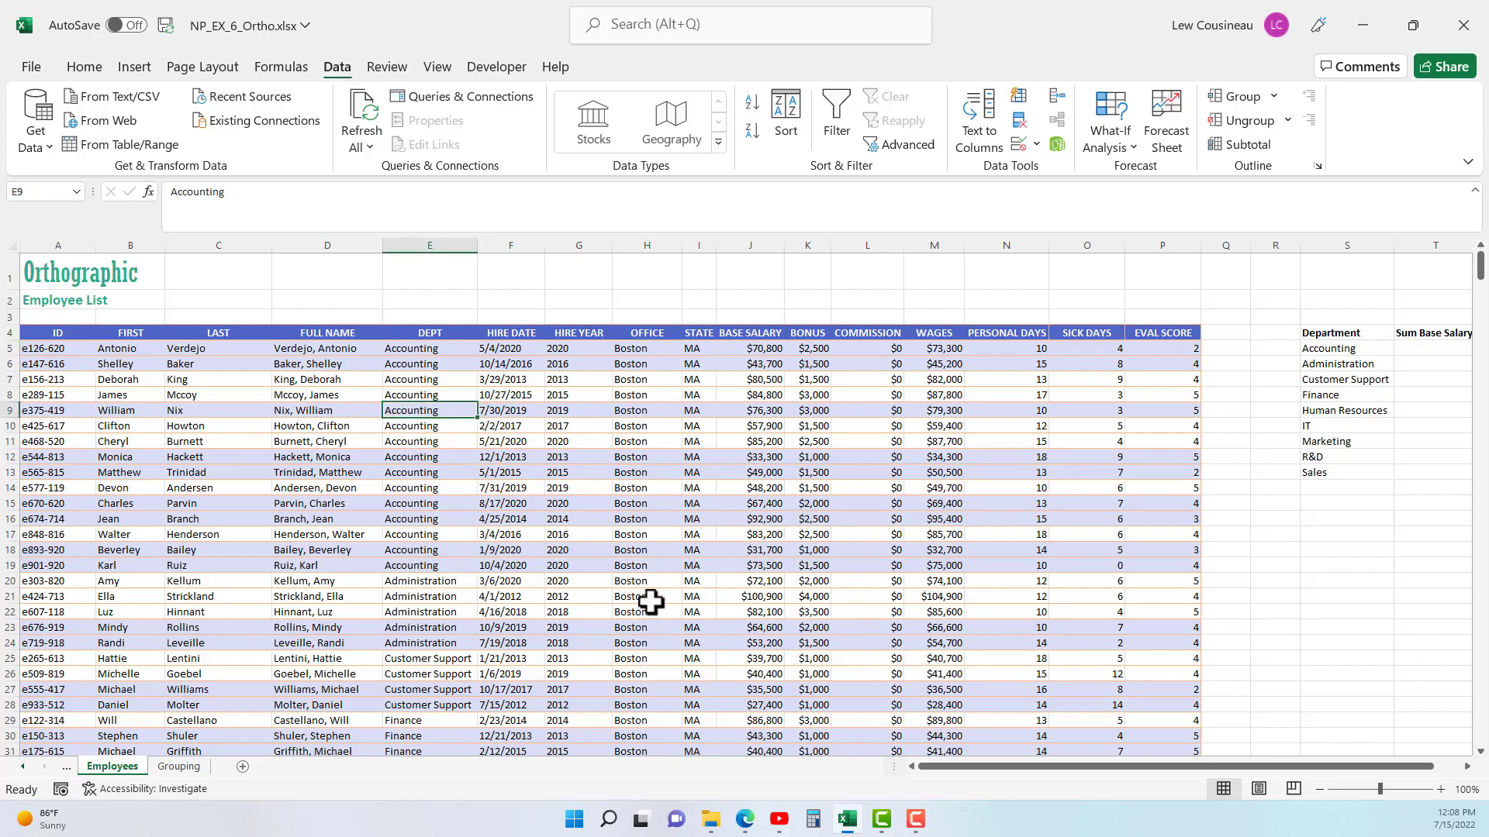
click(660, 411)
click(1246, 145)
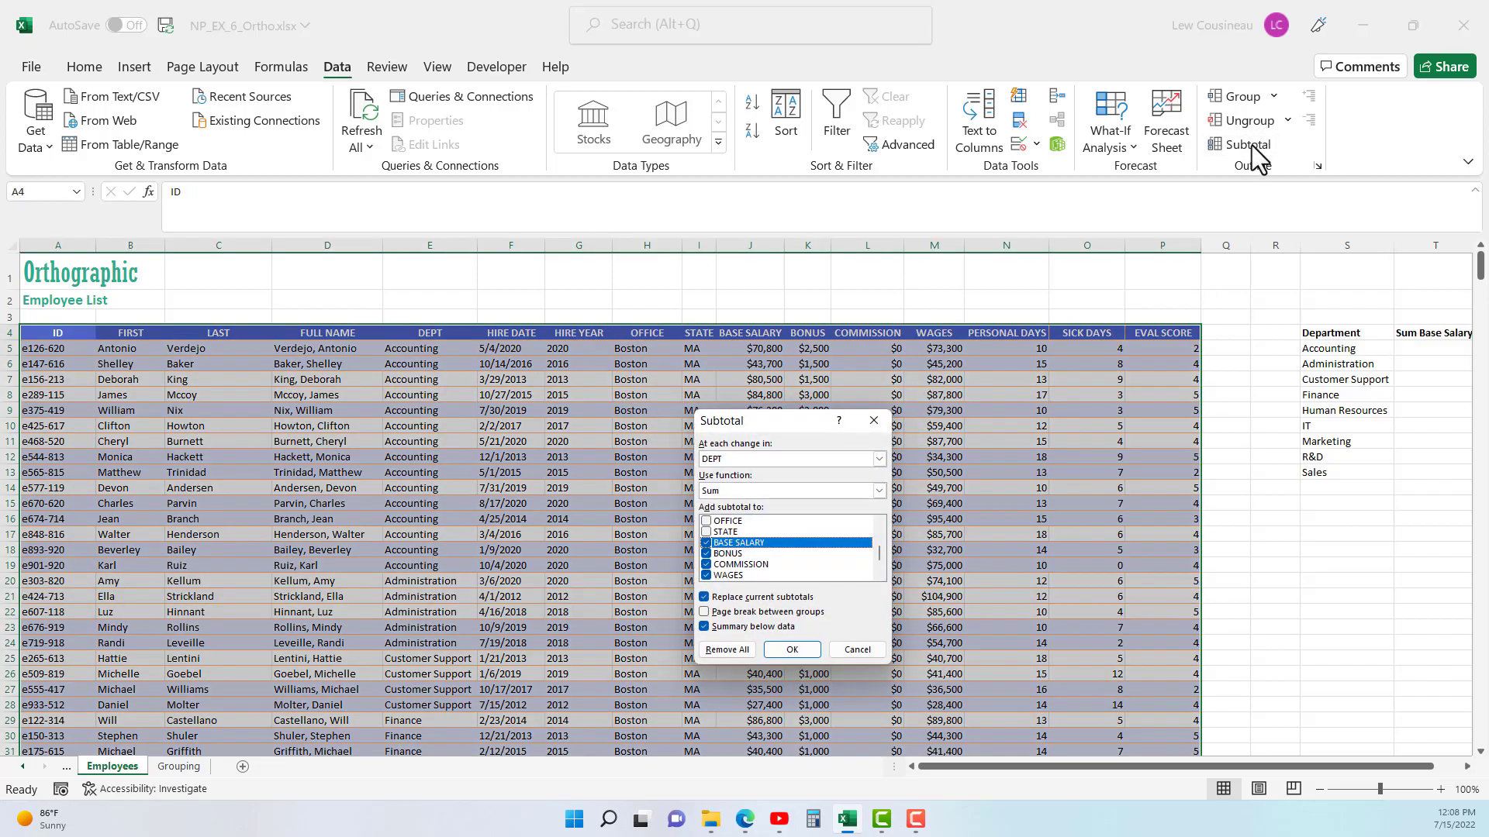
drag(813, 409, 942, 344)
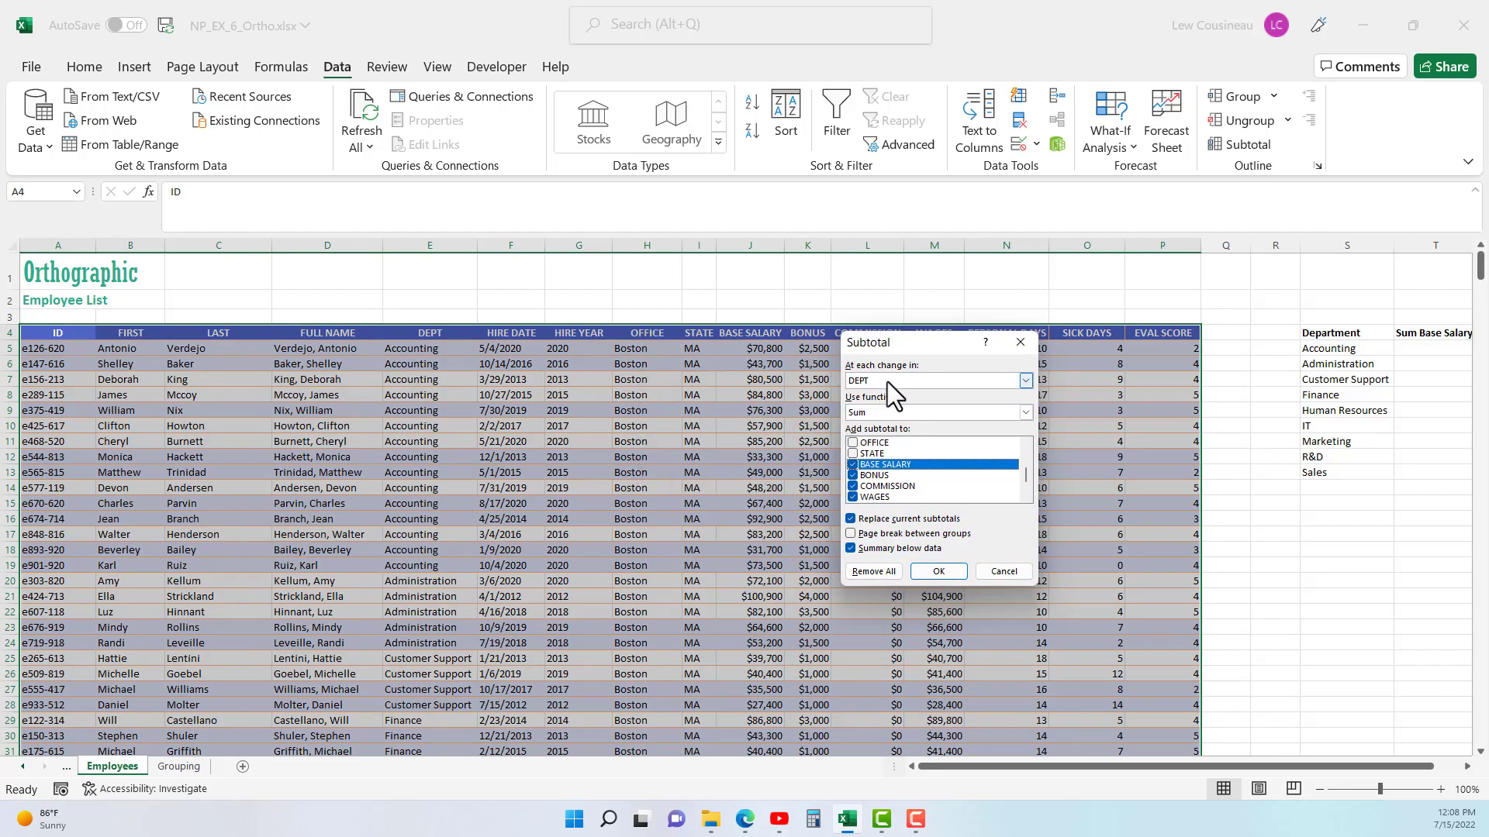
click(1003, 571)
- Look through the sorted OFFICE column and return to its first entry
click(647, 410)
scroll(675, 522, down, 20)
scroll(673, 518, down, 20)
scroll(671, 504, up, 20)
scroll(671, 491, up, 4)
click(651, 349)
scroll(1256, 157, up, 2)
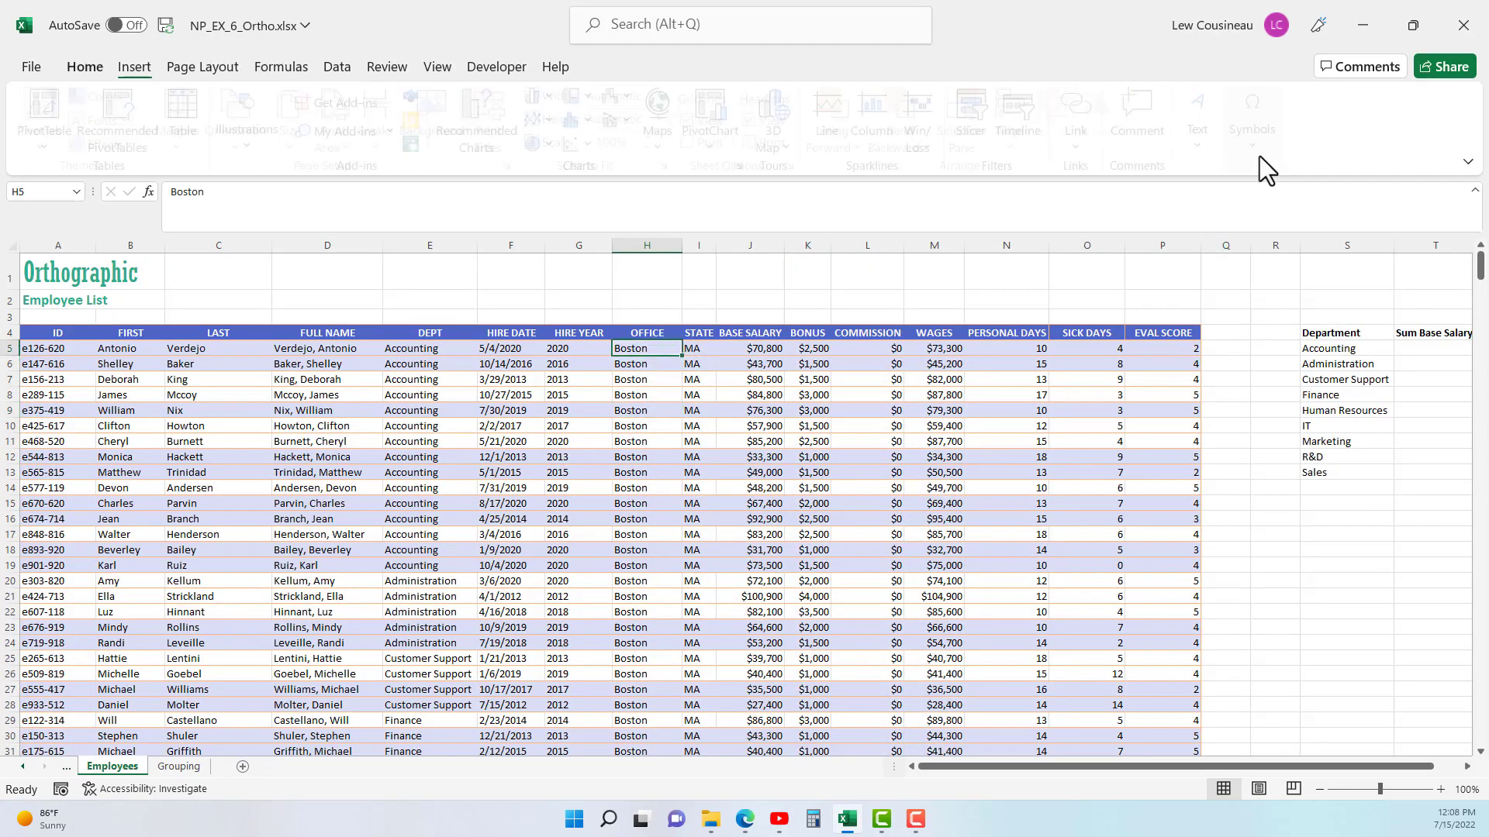
scroll(1259, 153, up, 2)
scroll(310, 63, down, 4)
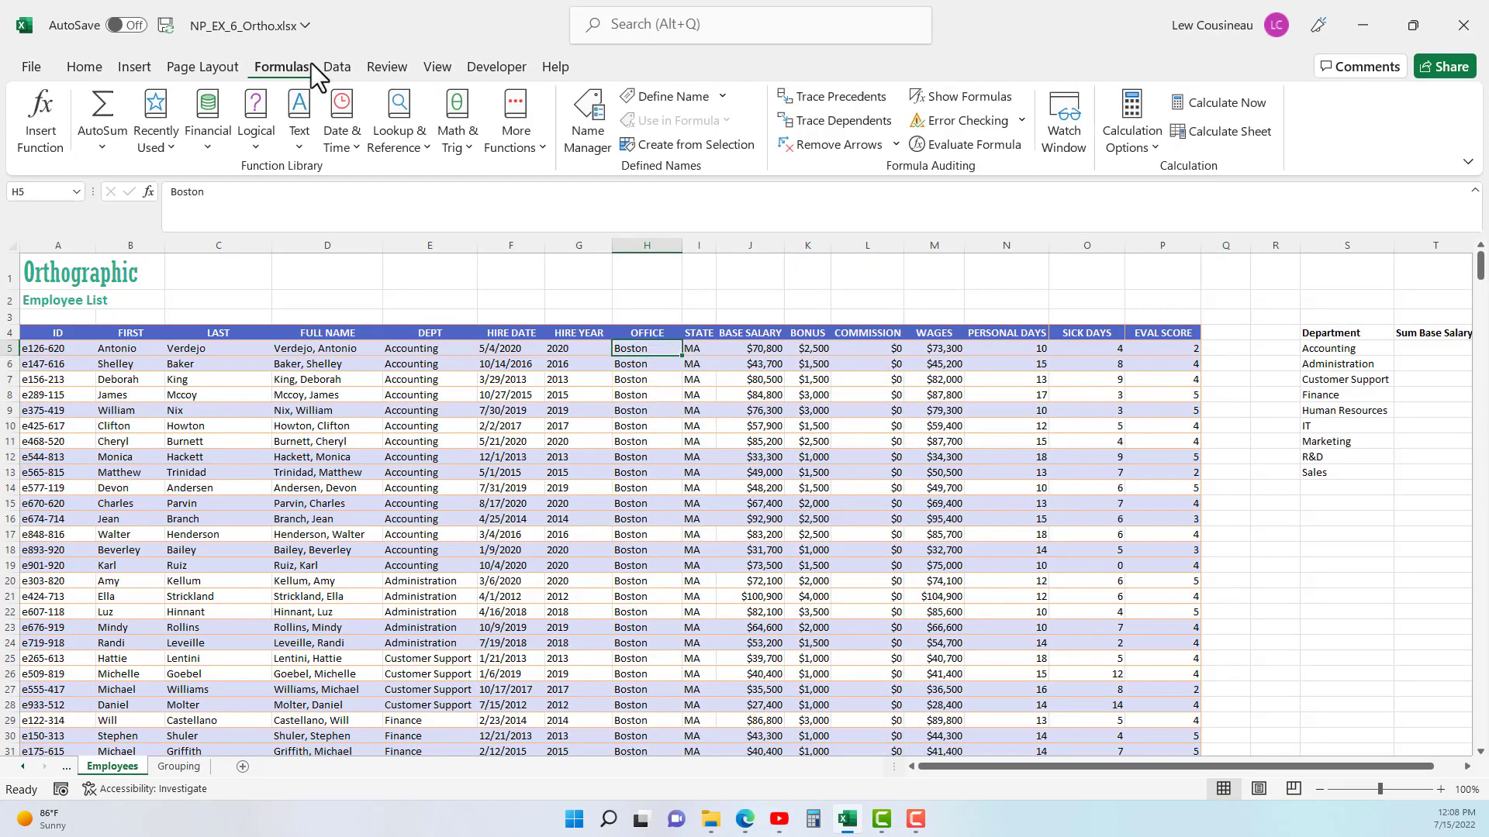
- Start a new subtotal of the employee list calculated at each change in OFFICE
click(1261, 158)
click(956, 378)
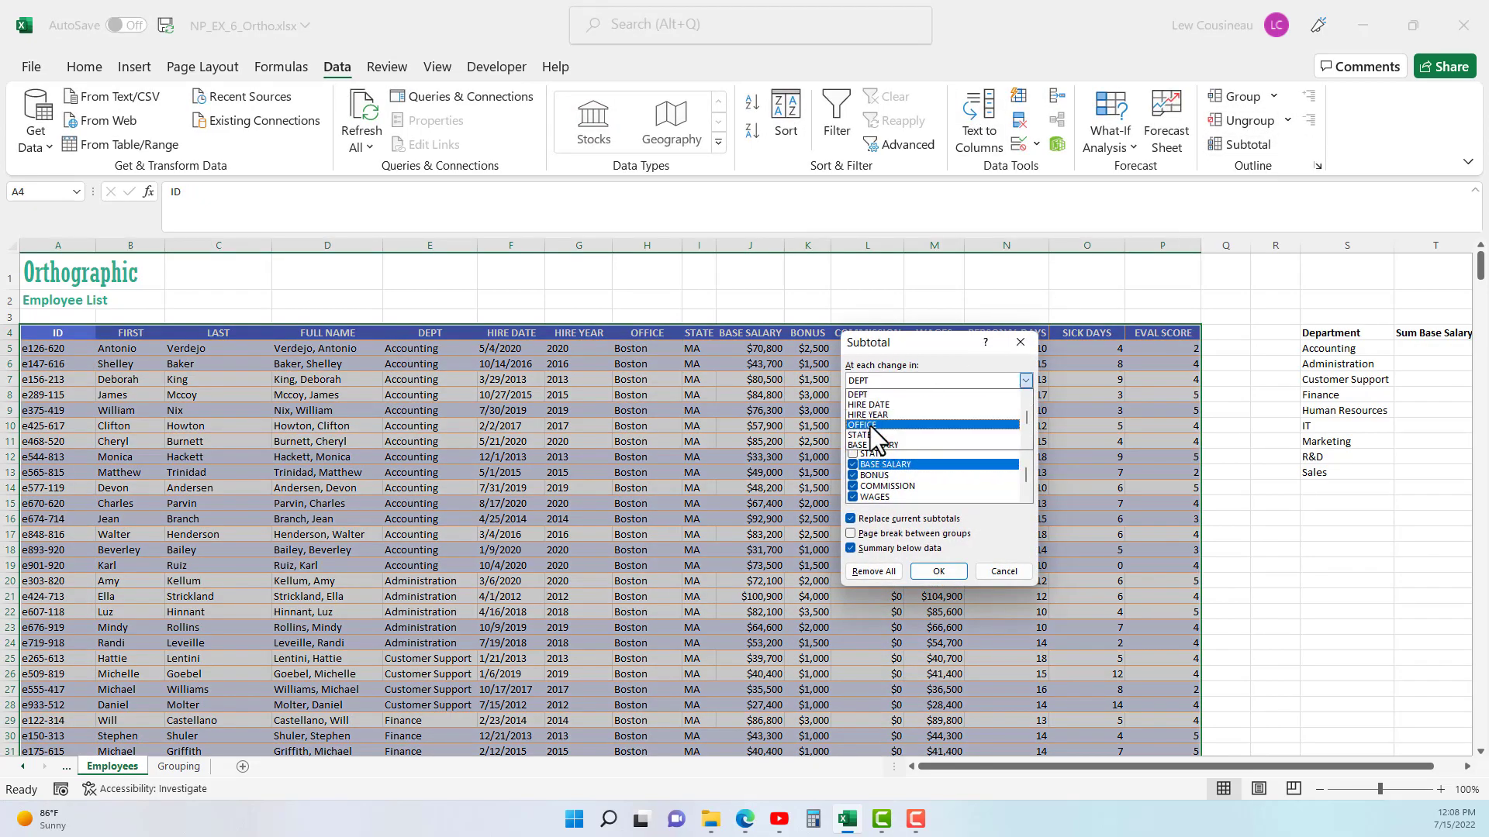
click(869, 425)
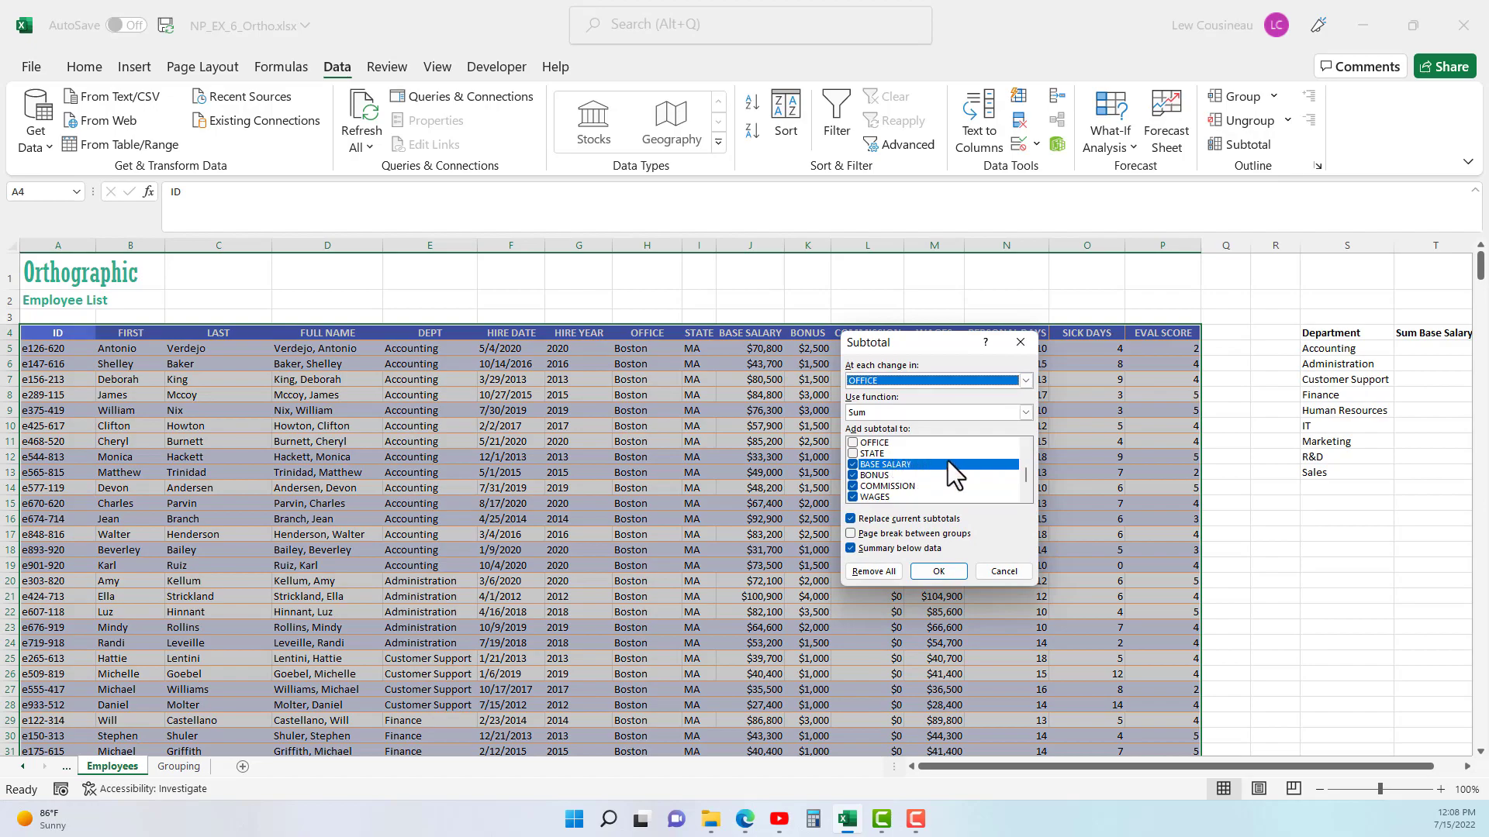
- Exclude WAGES, COMMISSION, BONUS and BASE SALARY from the columns being subtotaled
scroll(1022, 480, down, 1)
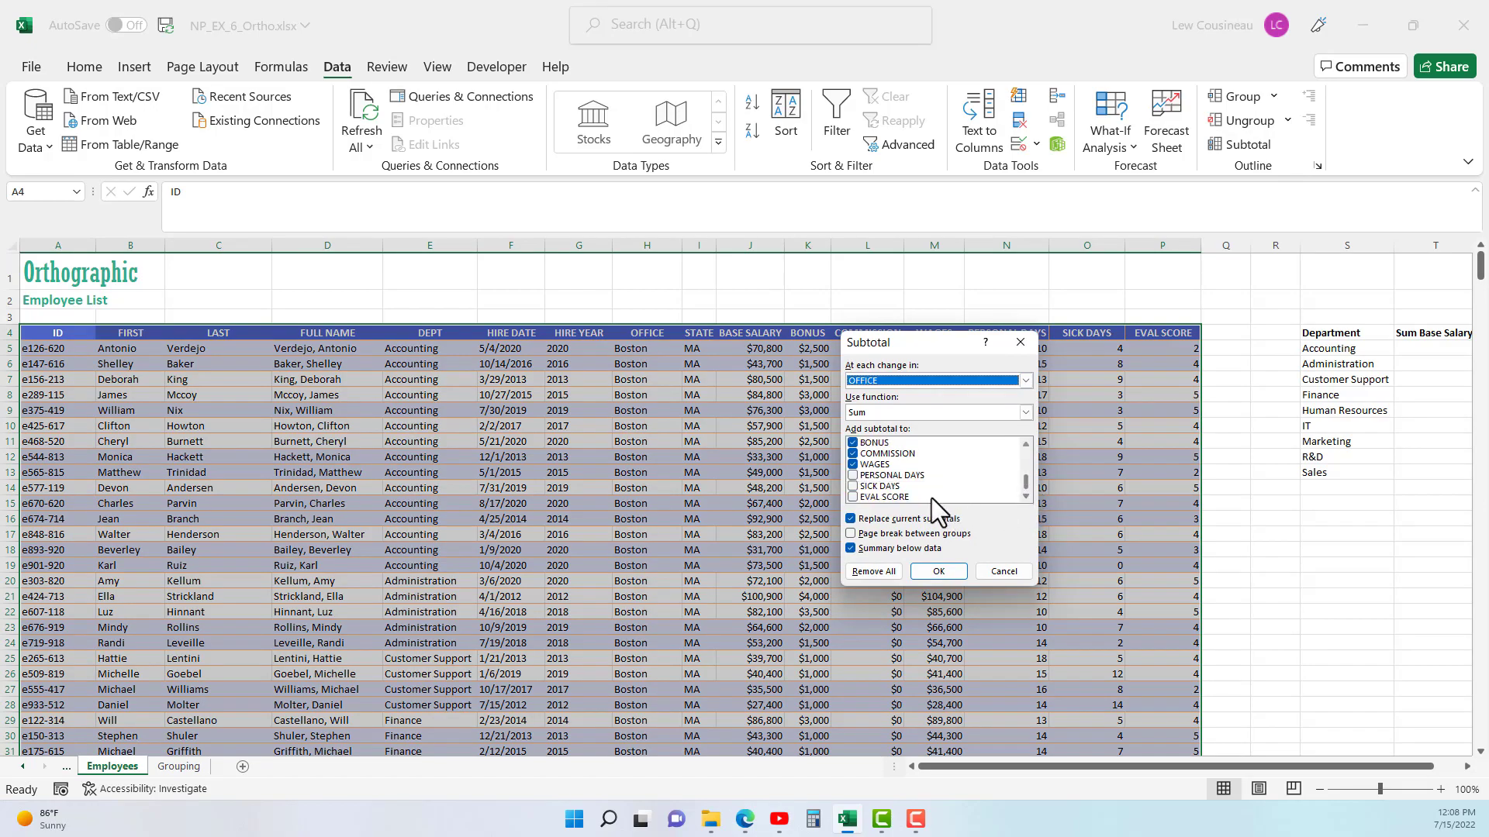
click(855, 463)
click(854, 452)
click(854, 441)
scroll(859, 463, up, 2)
click(854, 497)
- Set the subtotal function to Average for EVAL SCORE only and apply the subtotals
click(1025, 412)
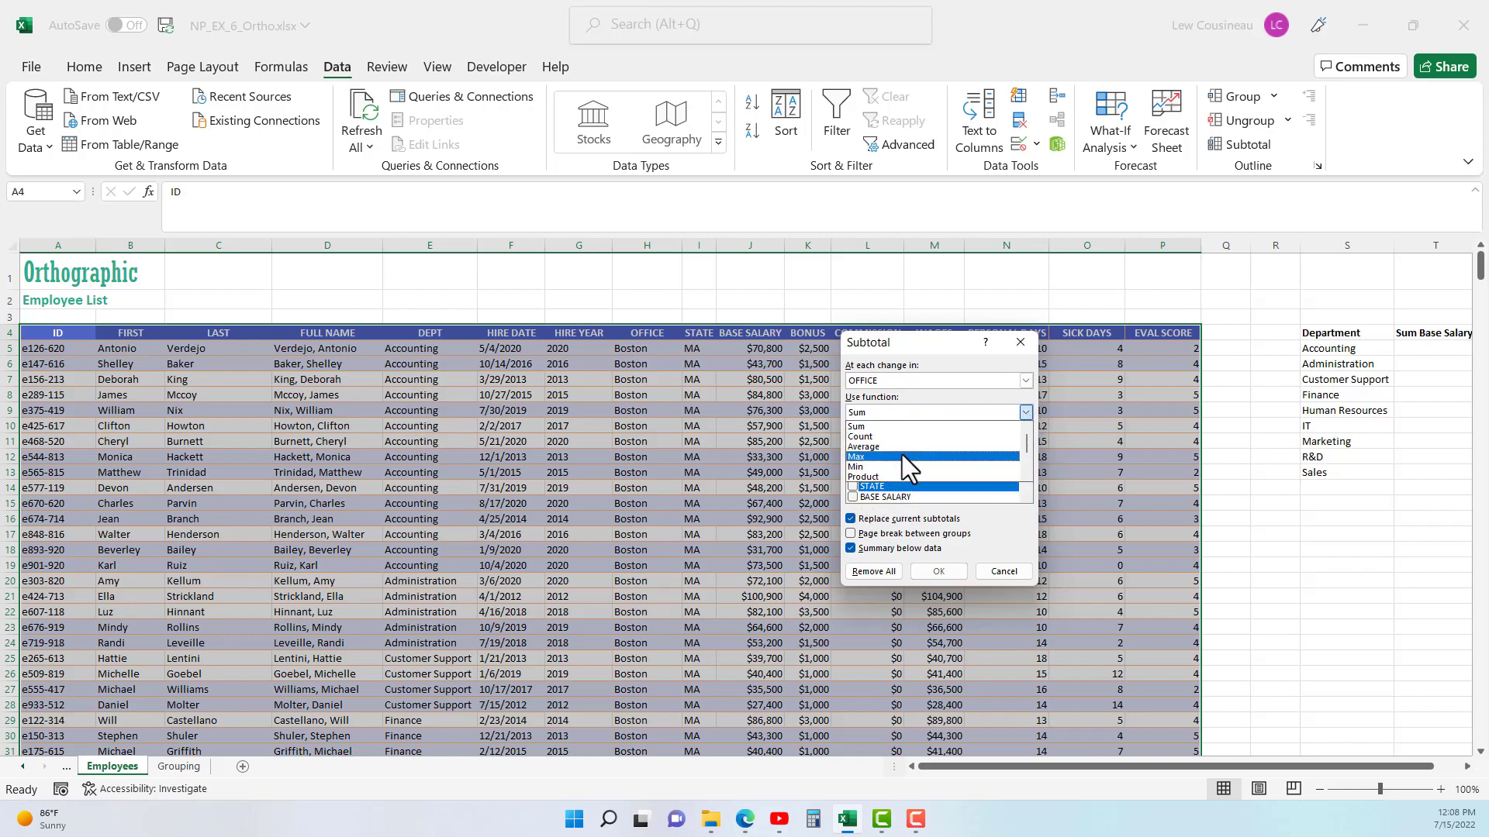
click(895, 448)
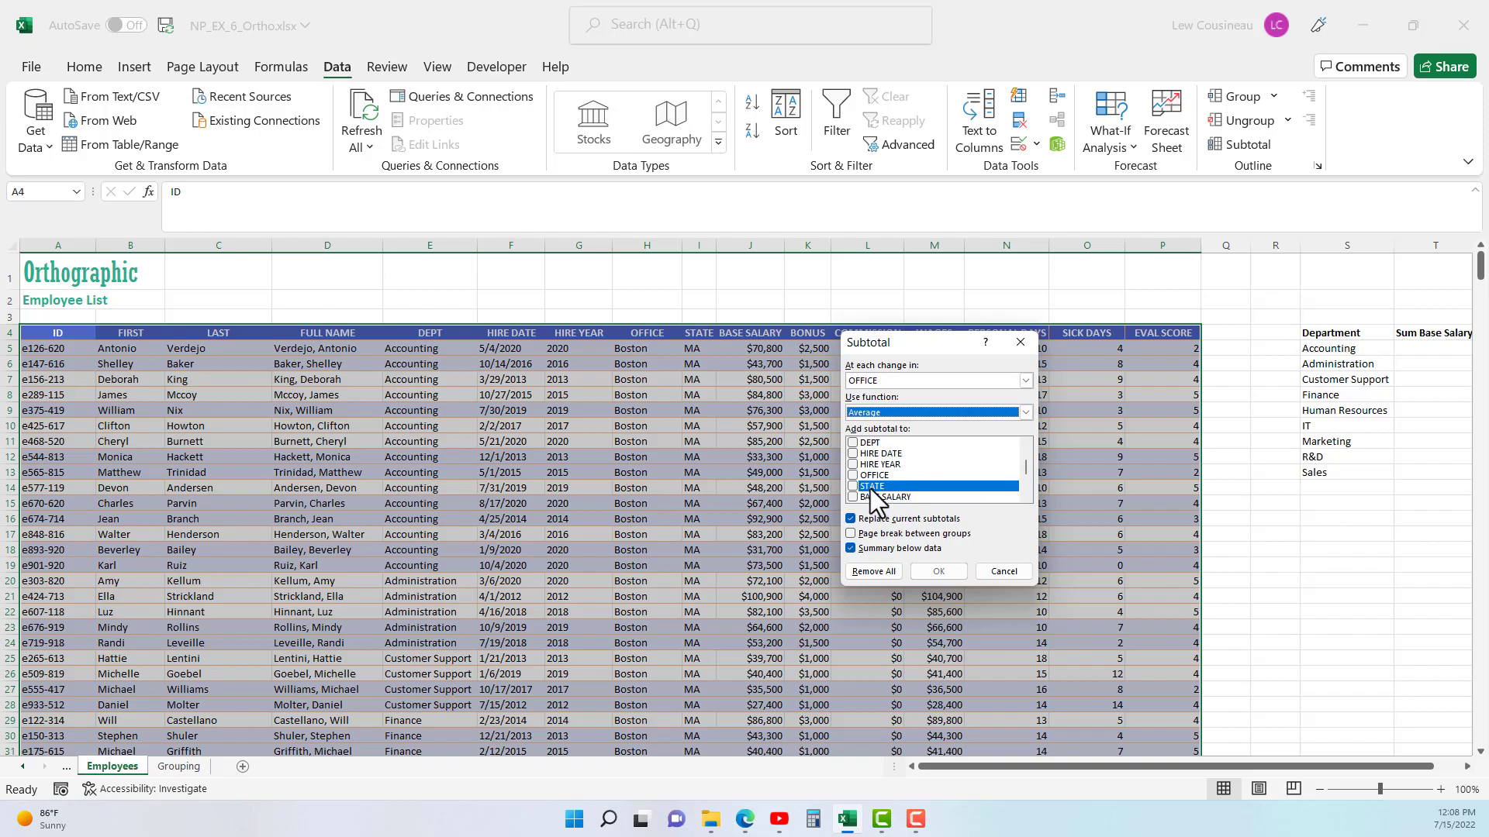
drag(1025, 470, 1010, 496)
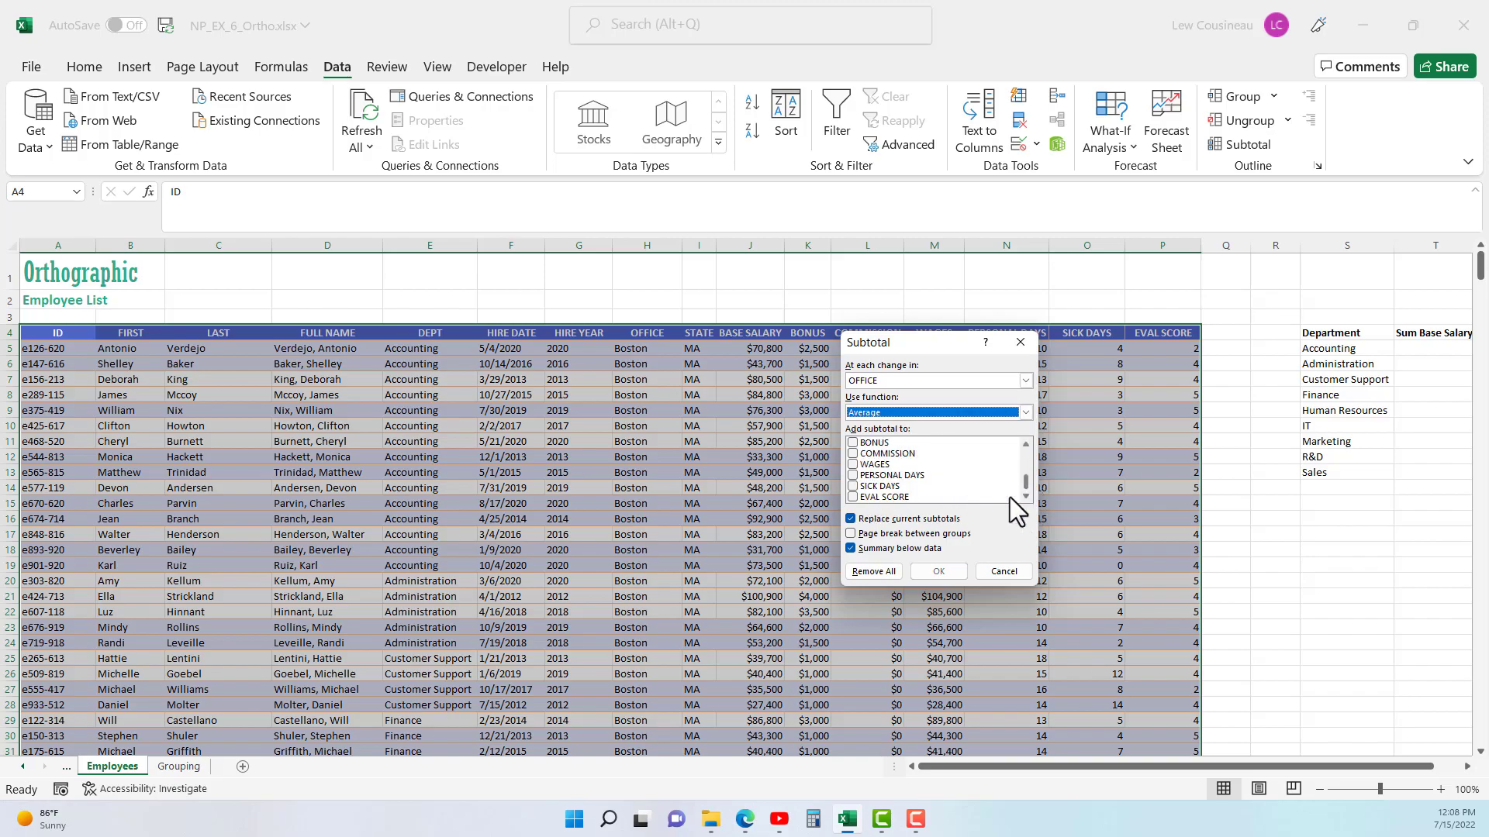
click(855, 499)
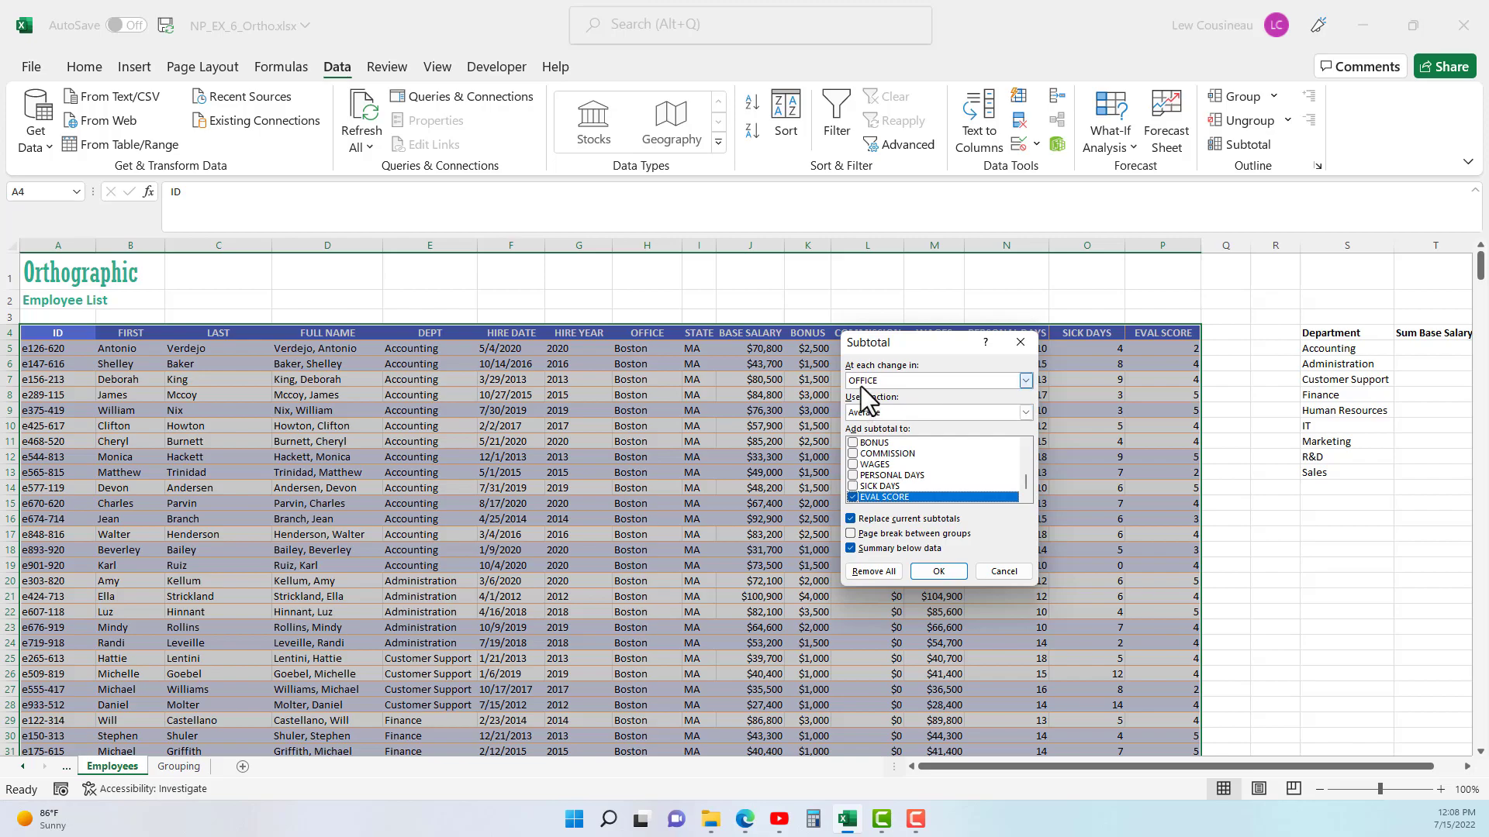
click(938, 571)
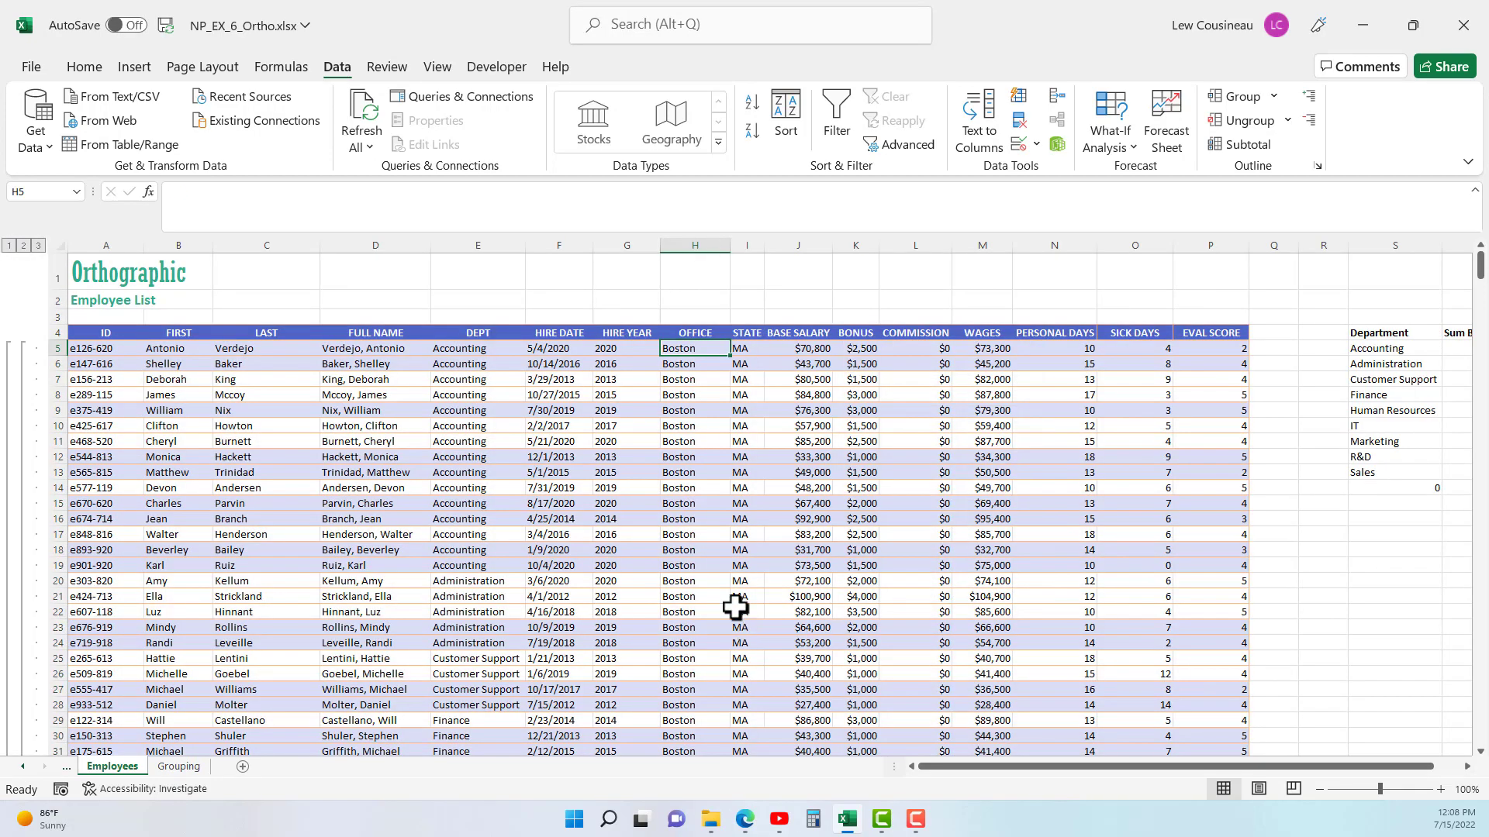
- Collapse the outline to level 2 to examine the EVAL SCORE averages per office, and expand it back to level 3
click(24, 245)
drag(683, 351, 1222, 413)
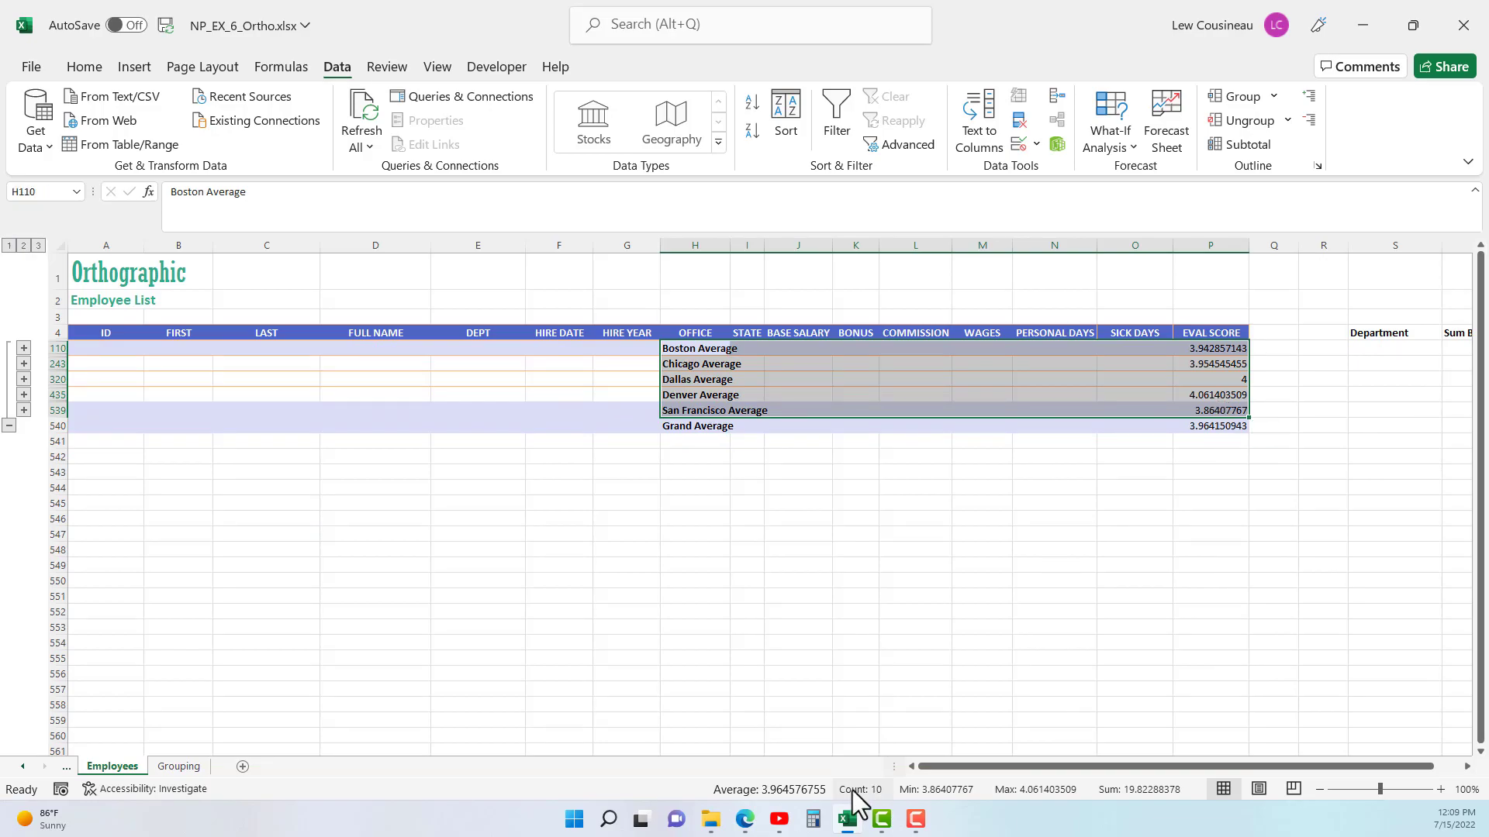
click(44, 246)
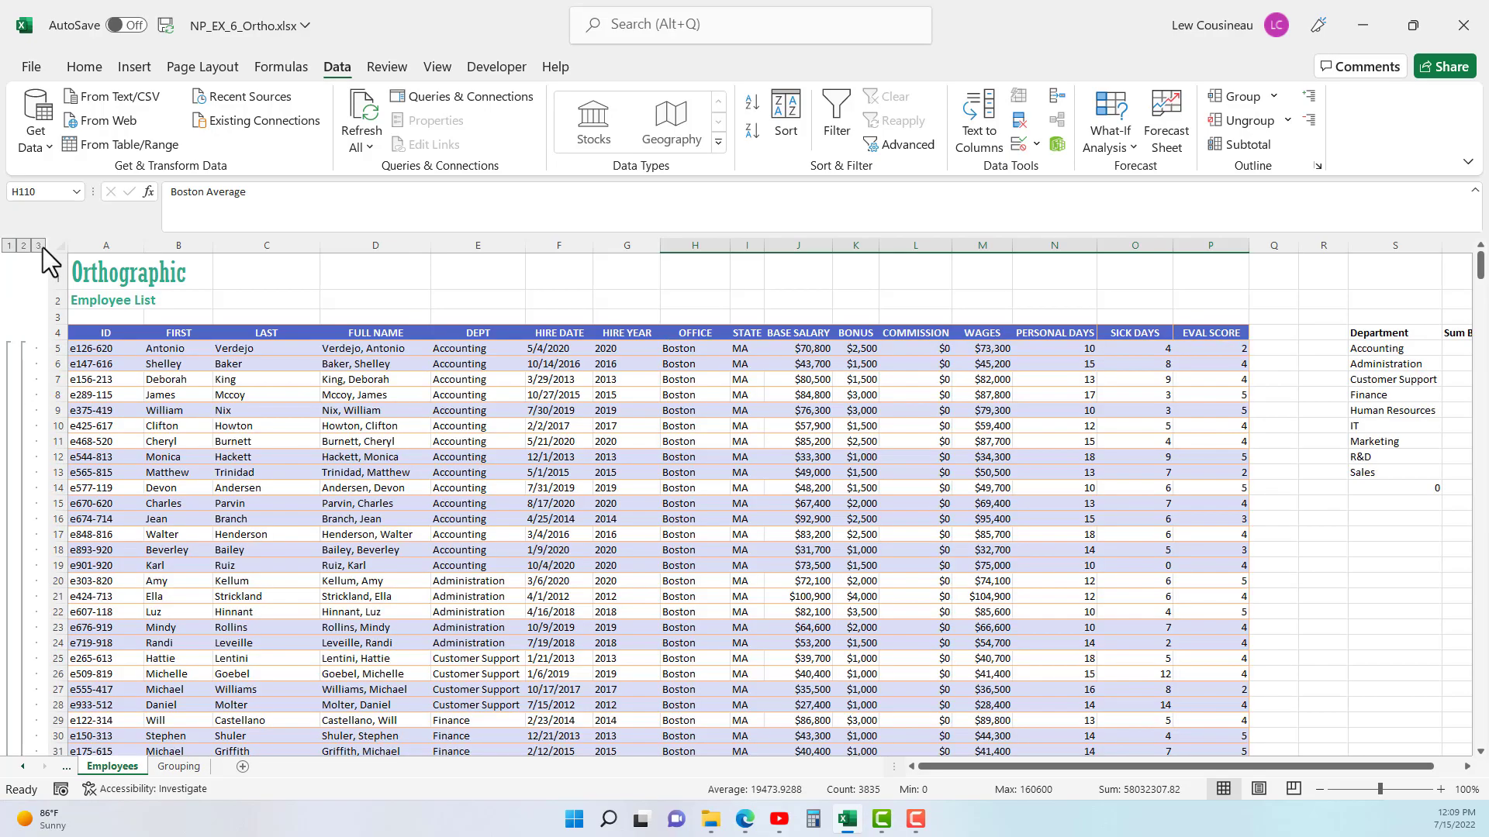
- Add a second, nested subtotal averaging EVAL SCORE at each change in DEPT, without replacing the current subtotals
click(591, 518)
click(474, 363)
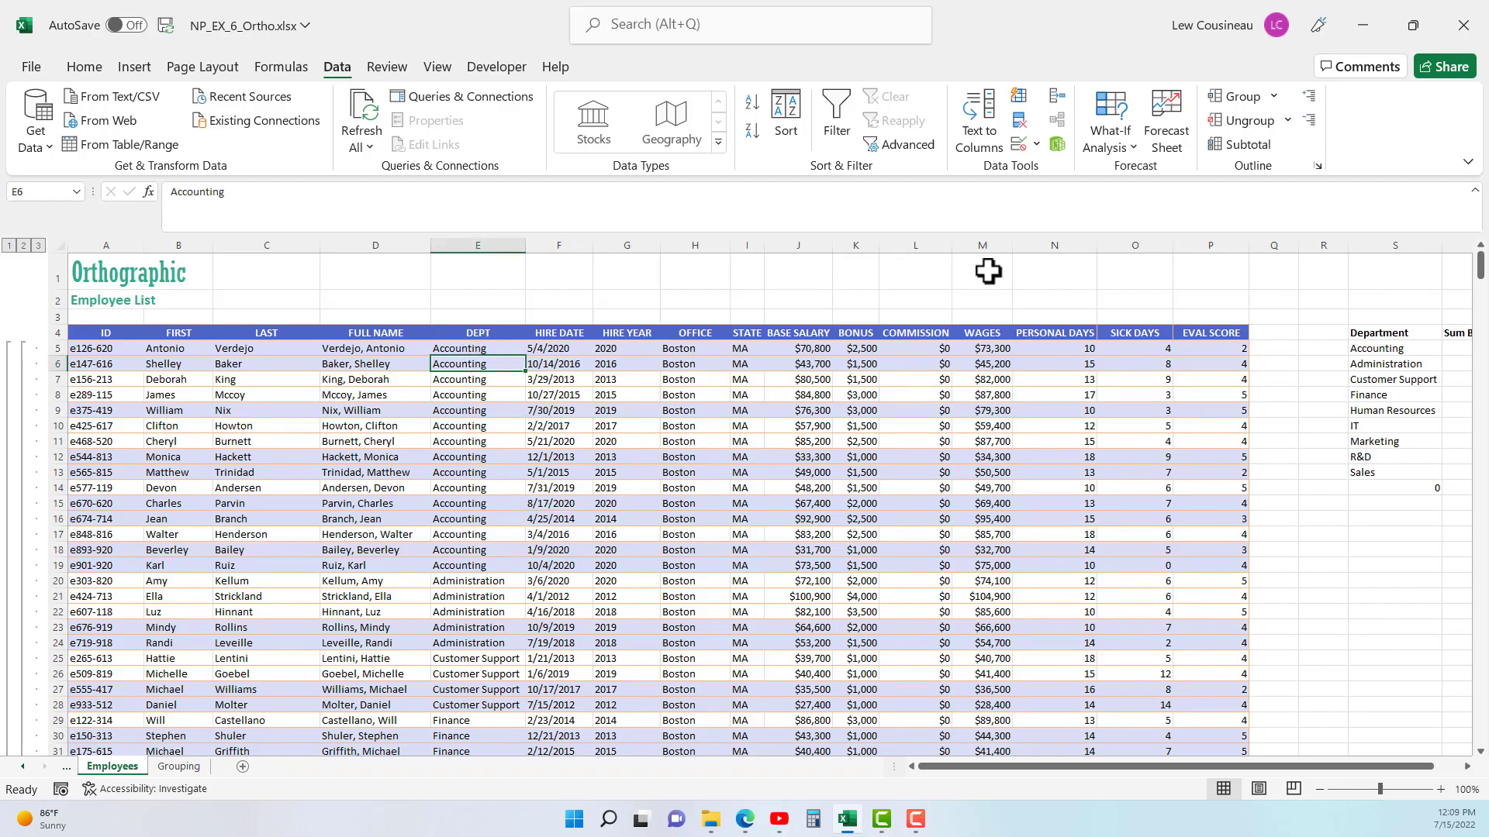
click(1261, 147)
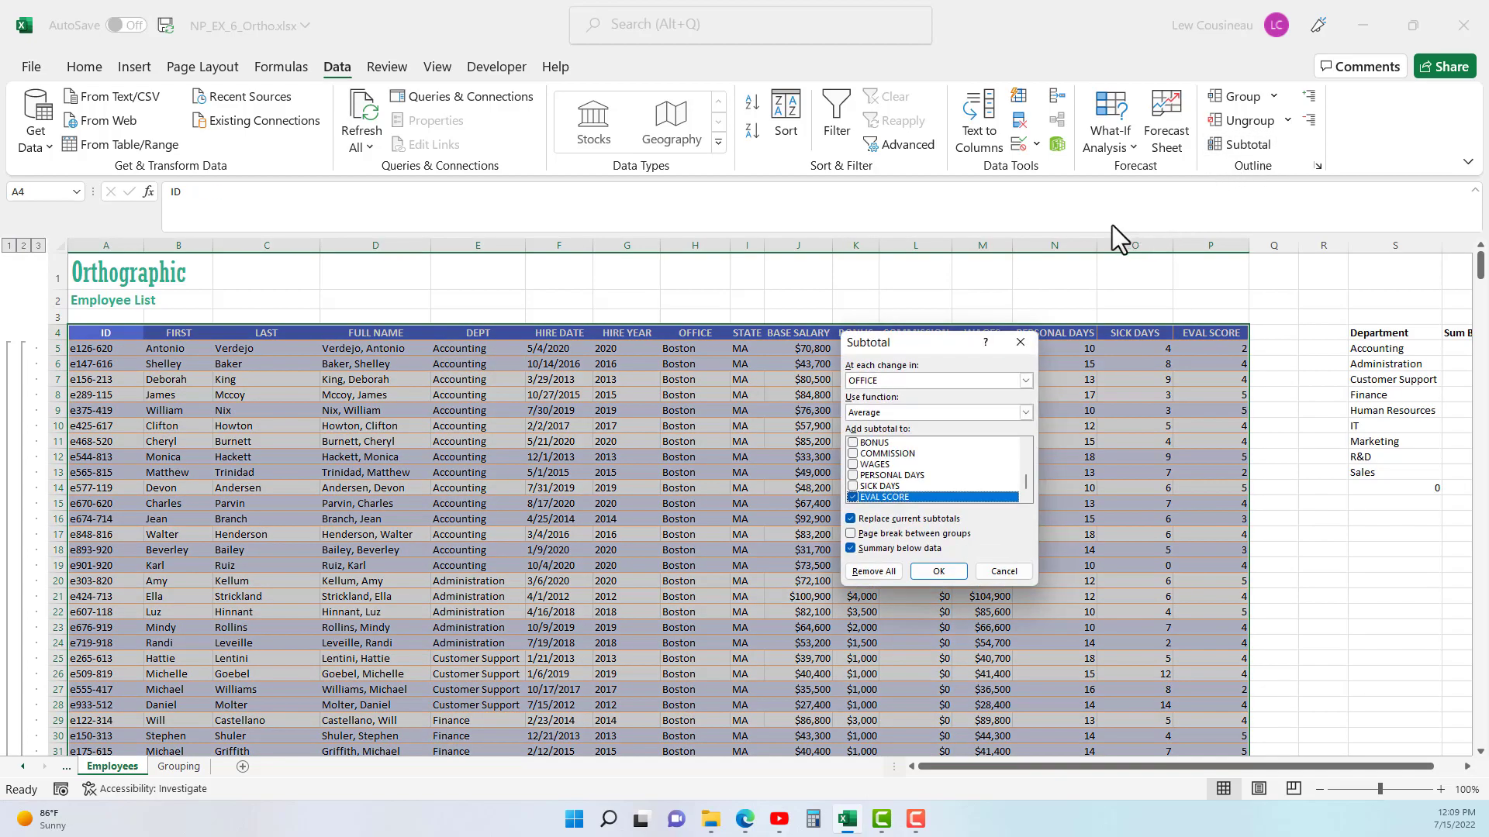
click(868, 381)
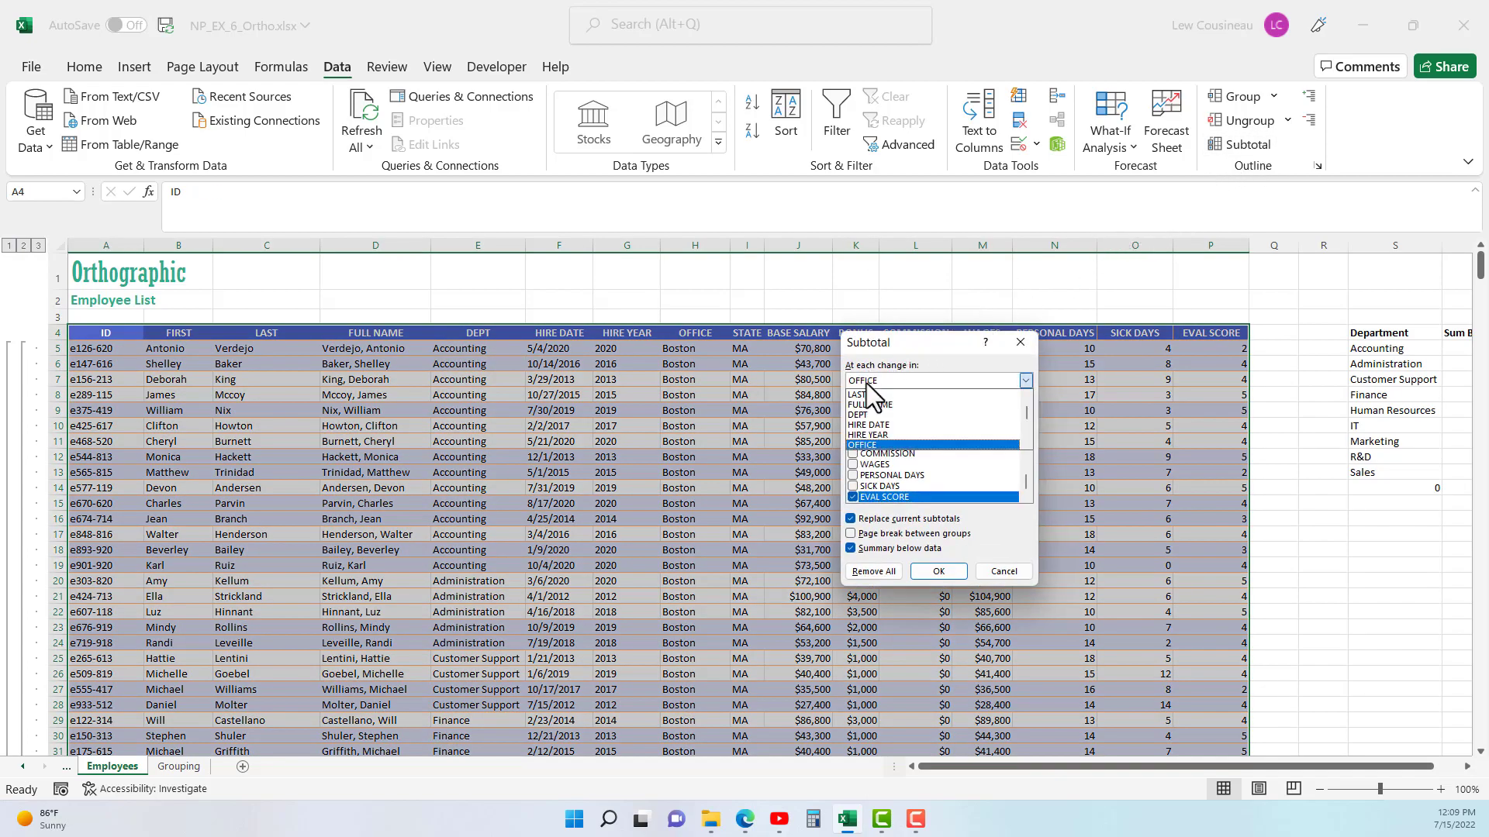
click(868, 416)
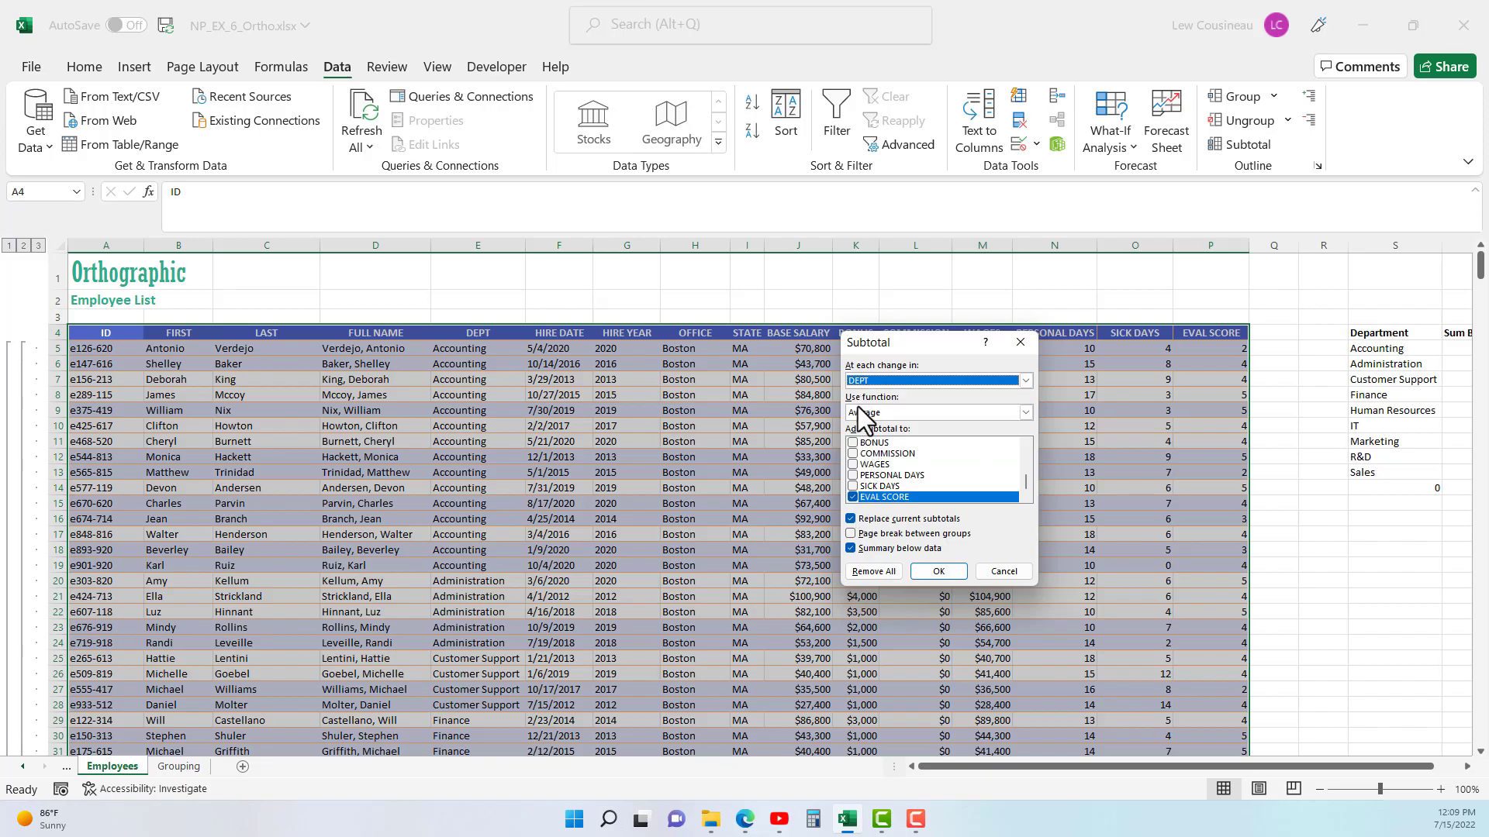
click(853, 519)
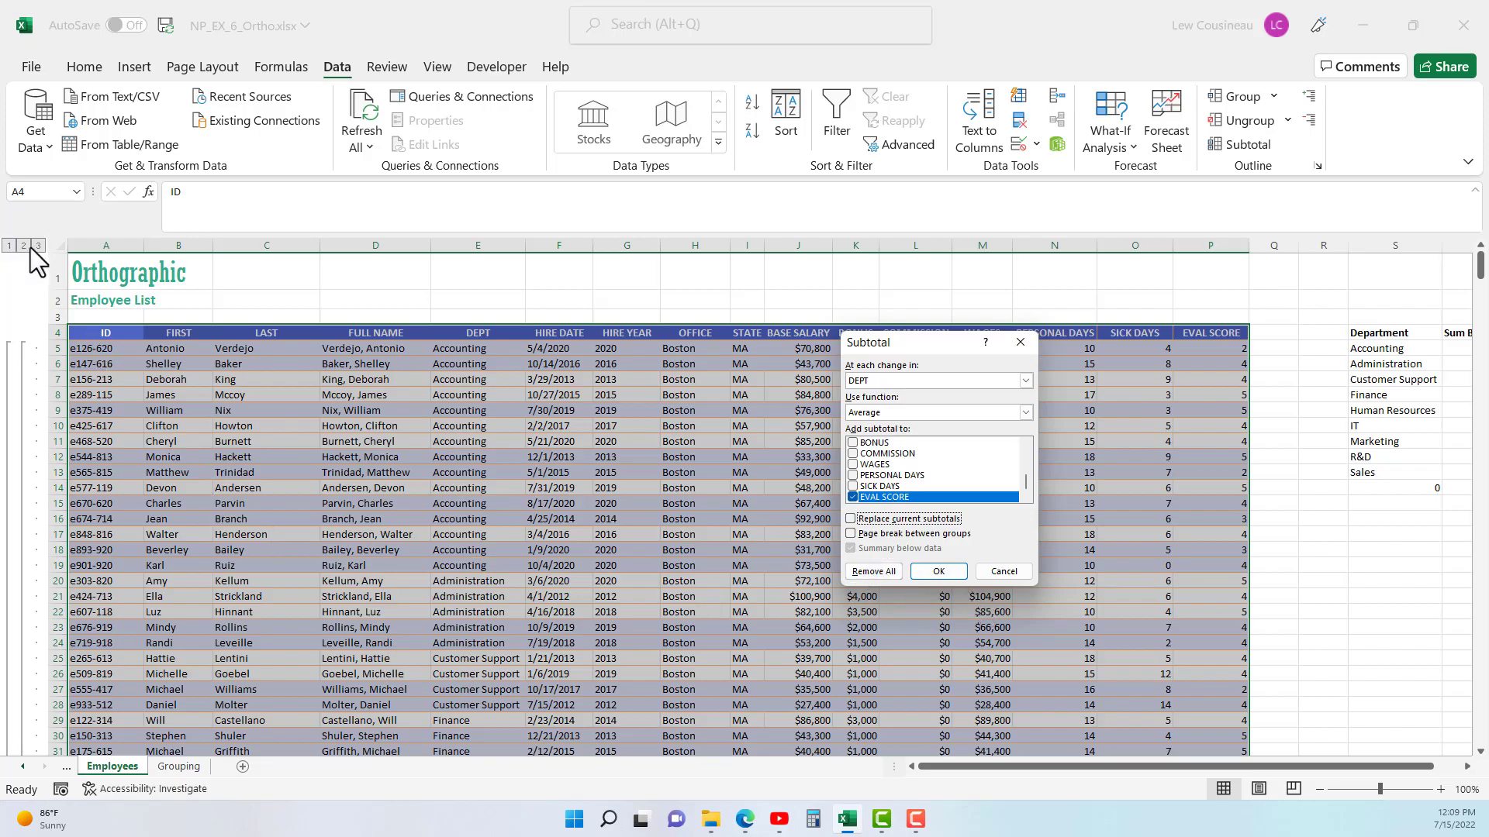
click(941, 576)
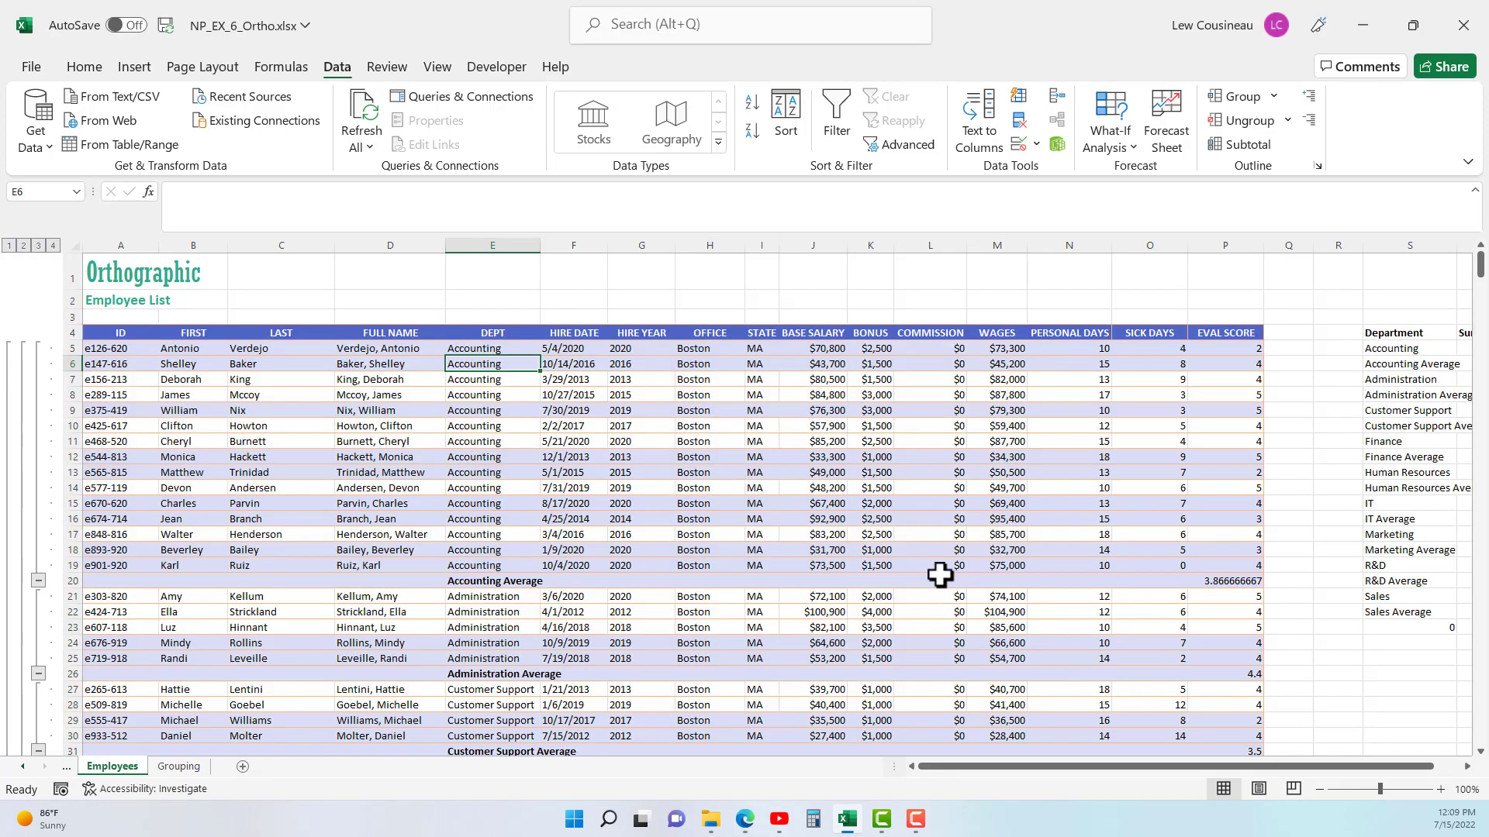
- Collapse the outline to level 3 and format the EVAL SCORE column with the Number format
click(38, 246)
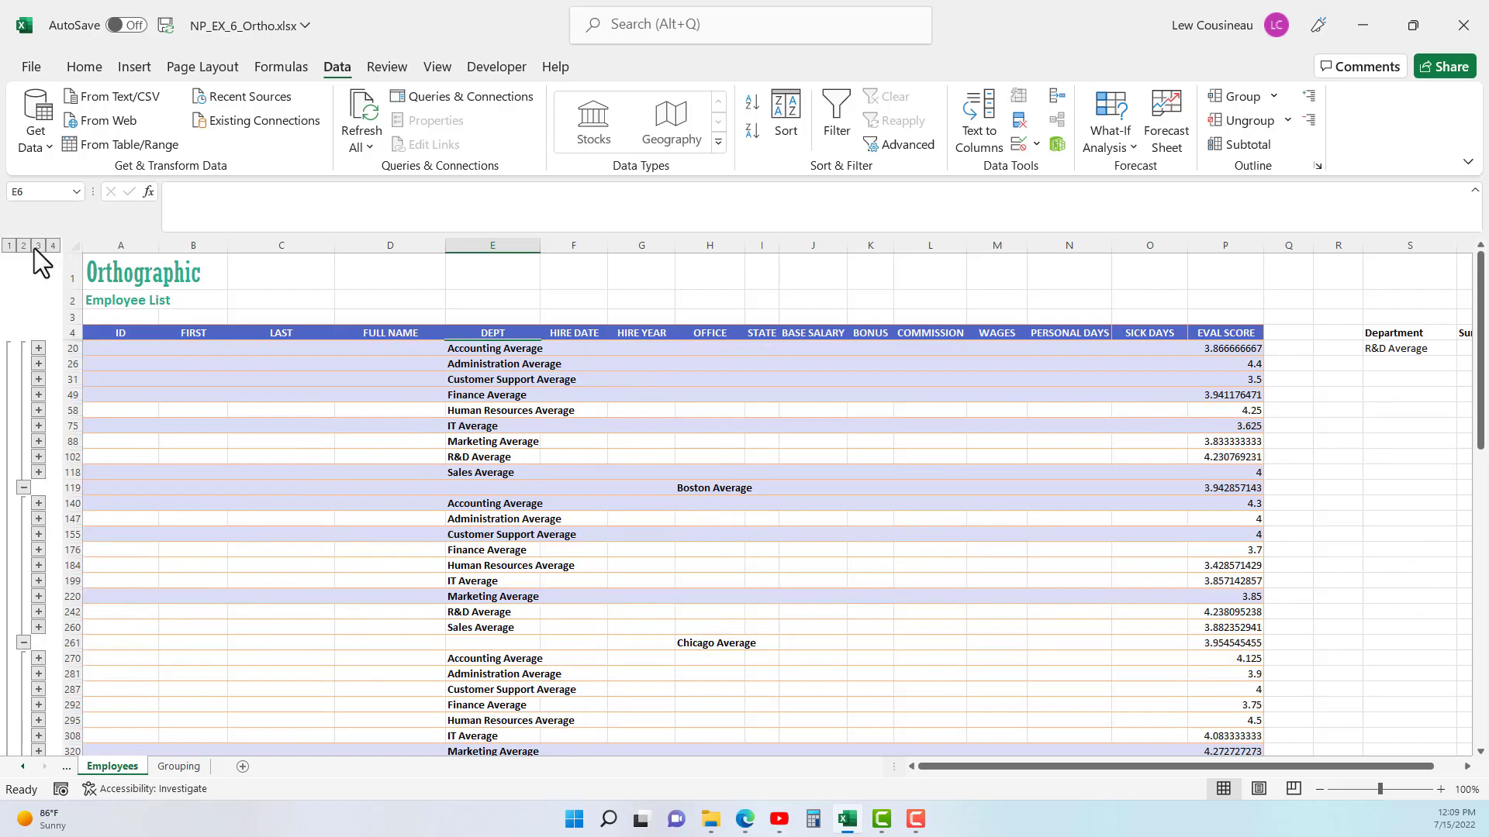
drag(721, 488, 426, 352)
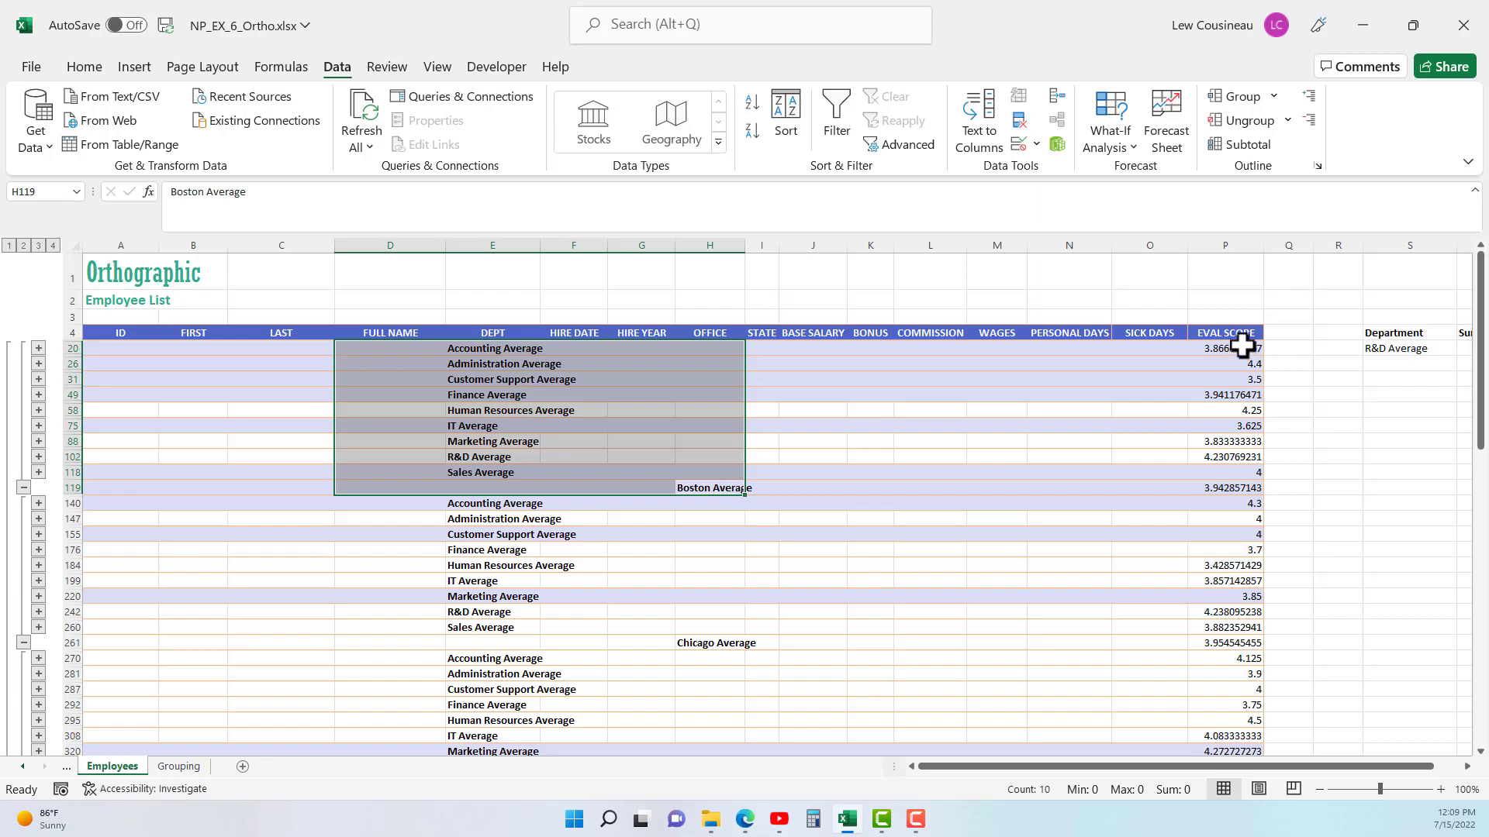
click(1236, 245)
click(86, 69)
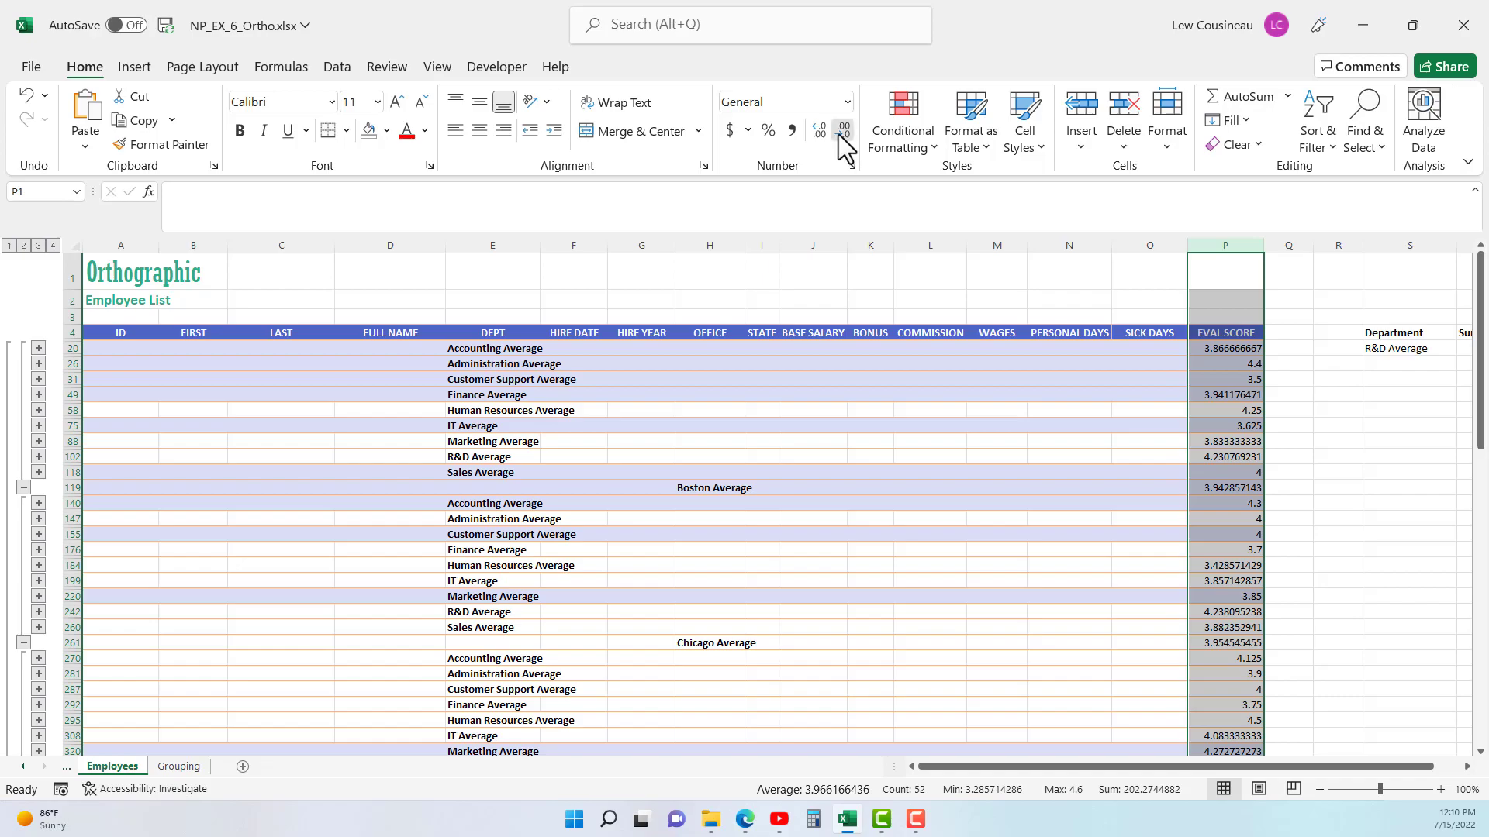
click(846, 102)
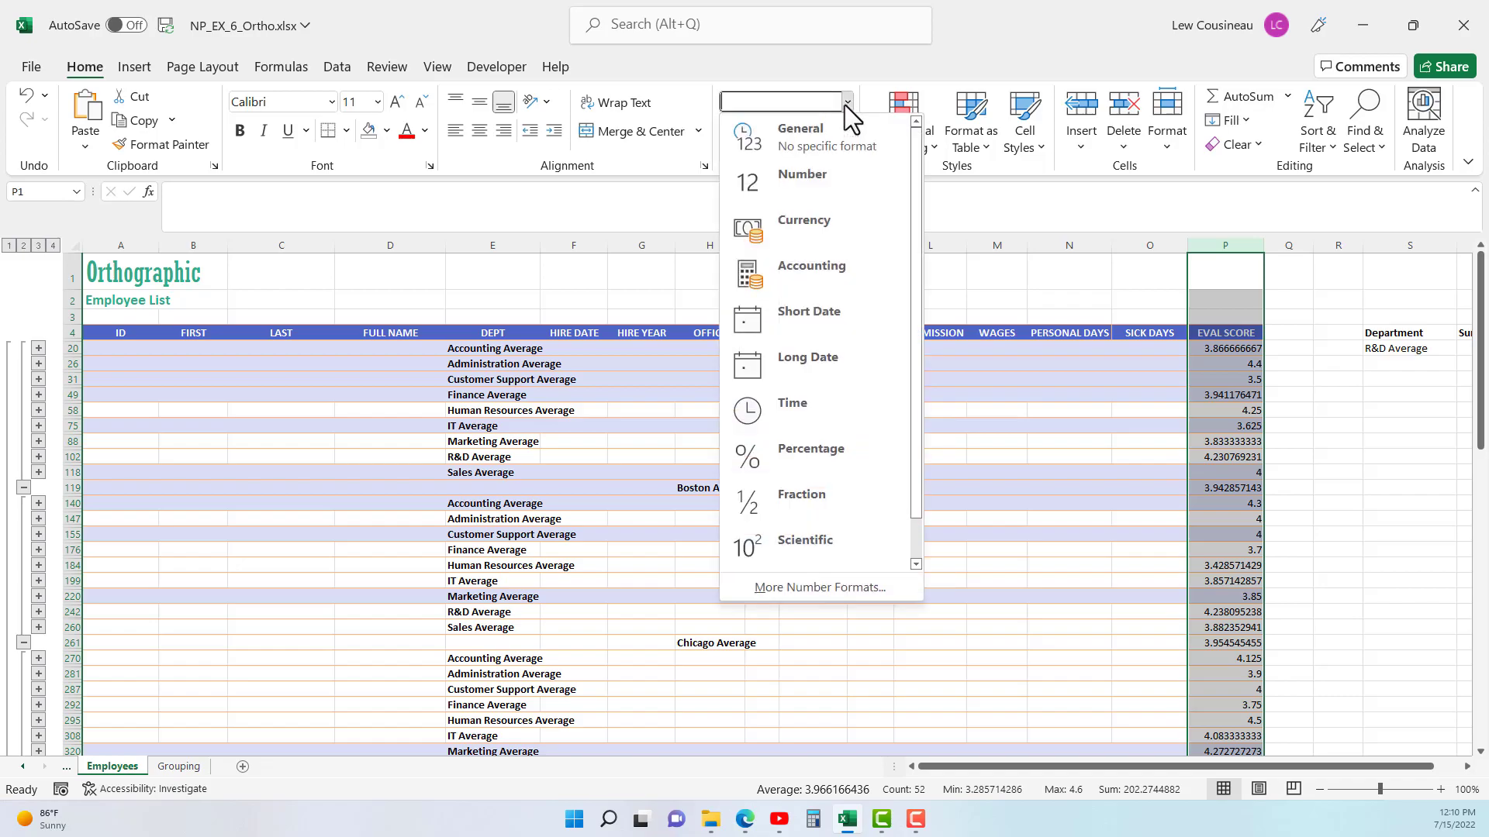
click(812, 174)
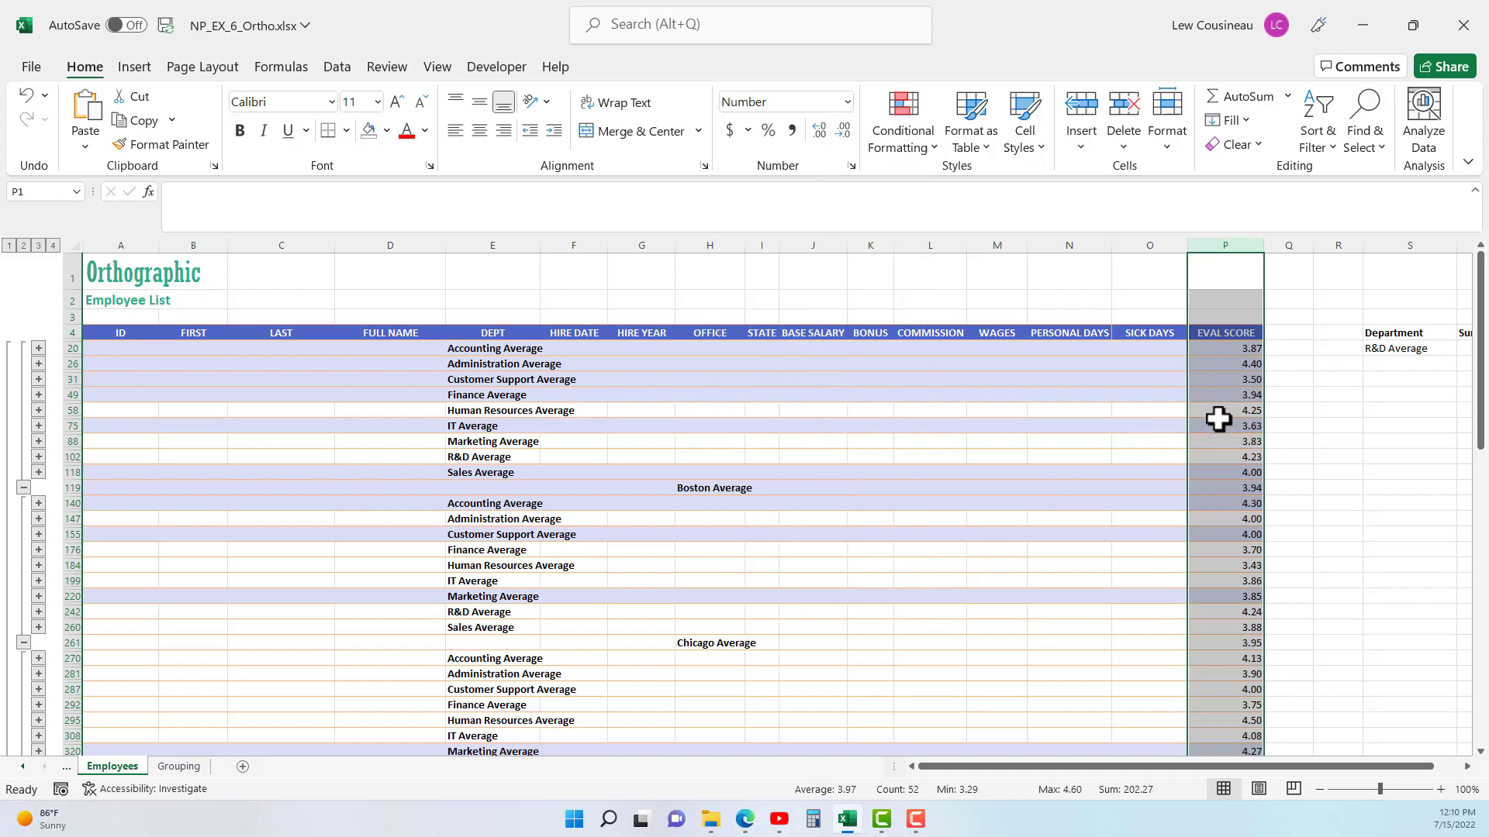
- Examine the EVAL SCORE averages of the departments within the Boston and Chicago offices
drag(1238, 349, 1241, 470)
click(1241, 489)
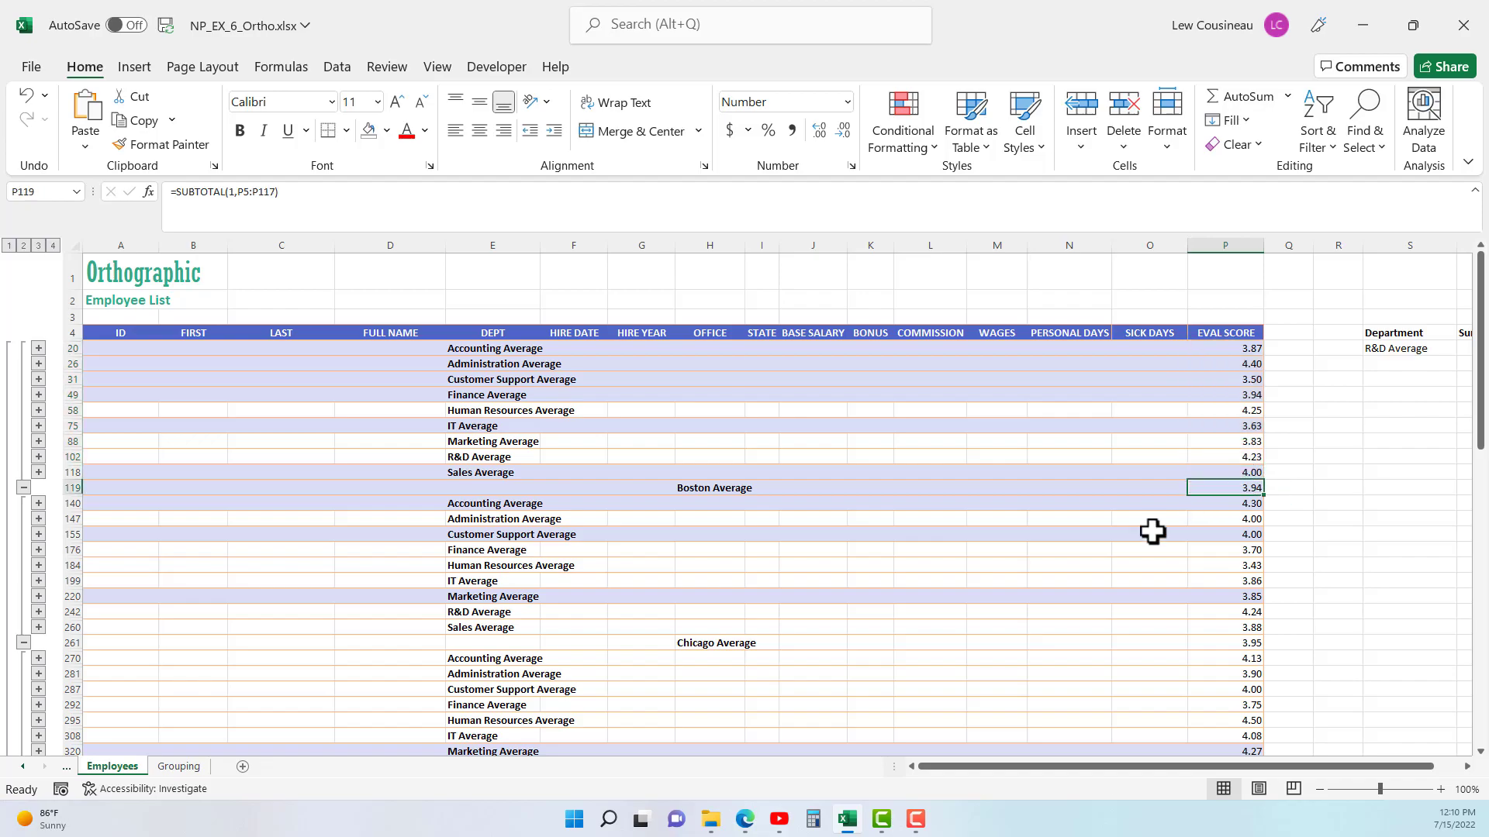
scroll(1117, 565, down, 2)
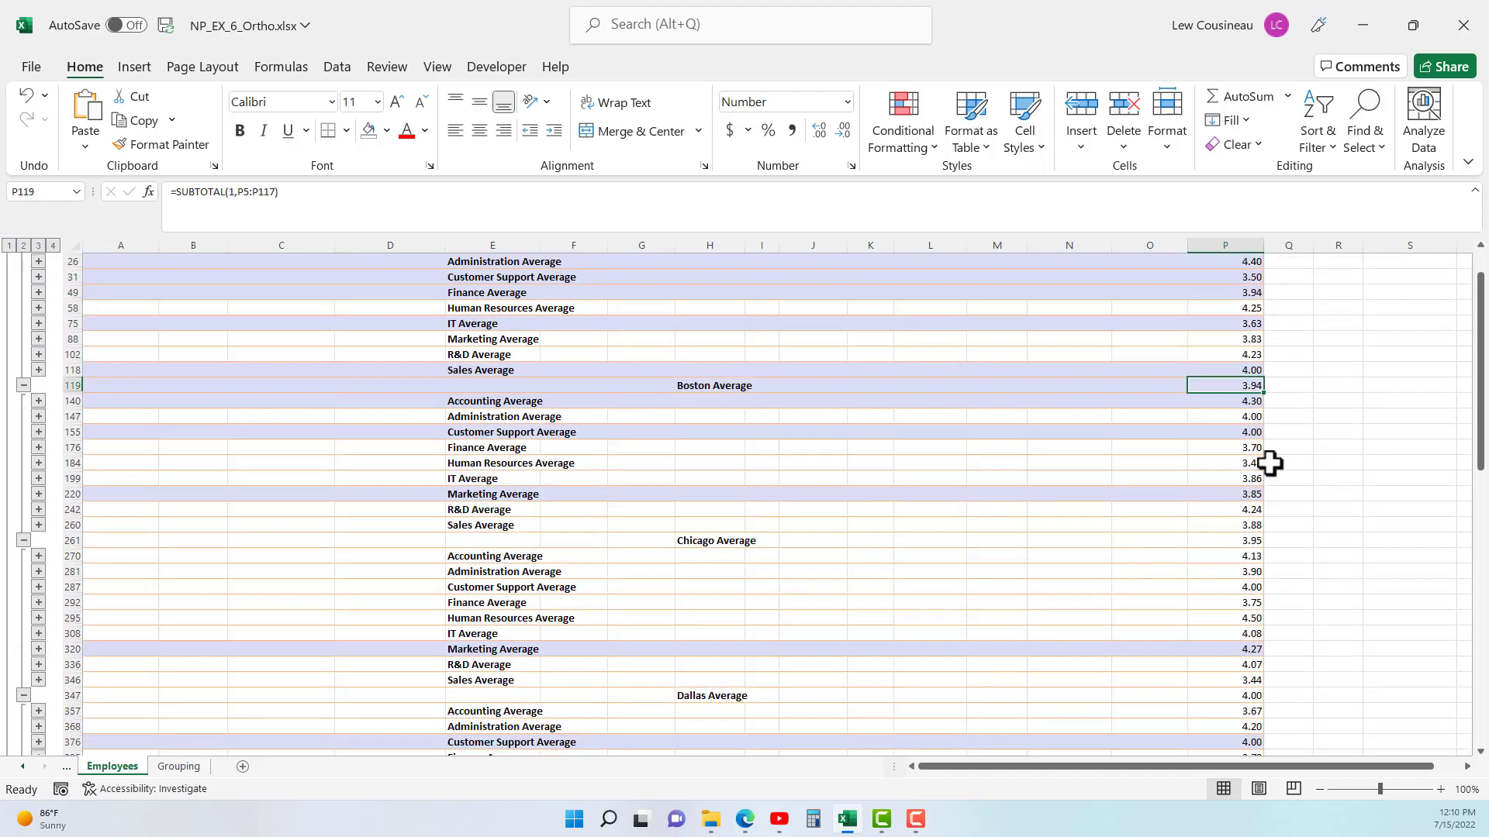
drag(1256, 402, 1246, 518)
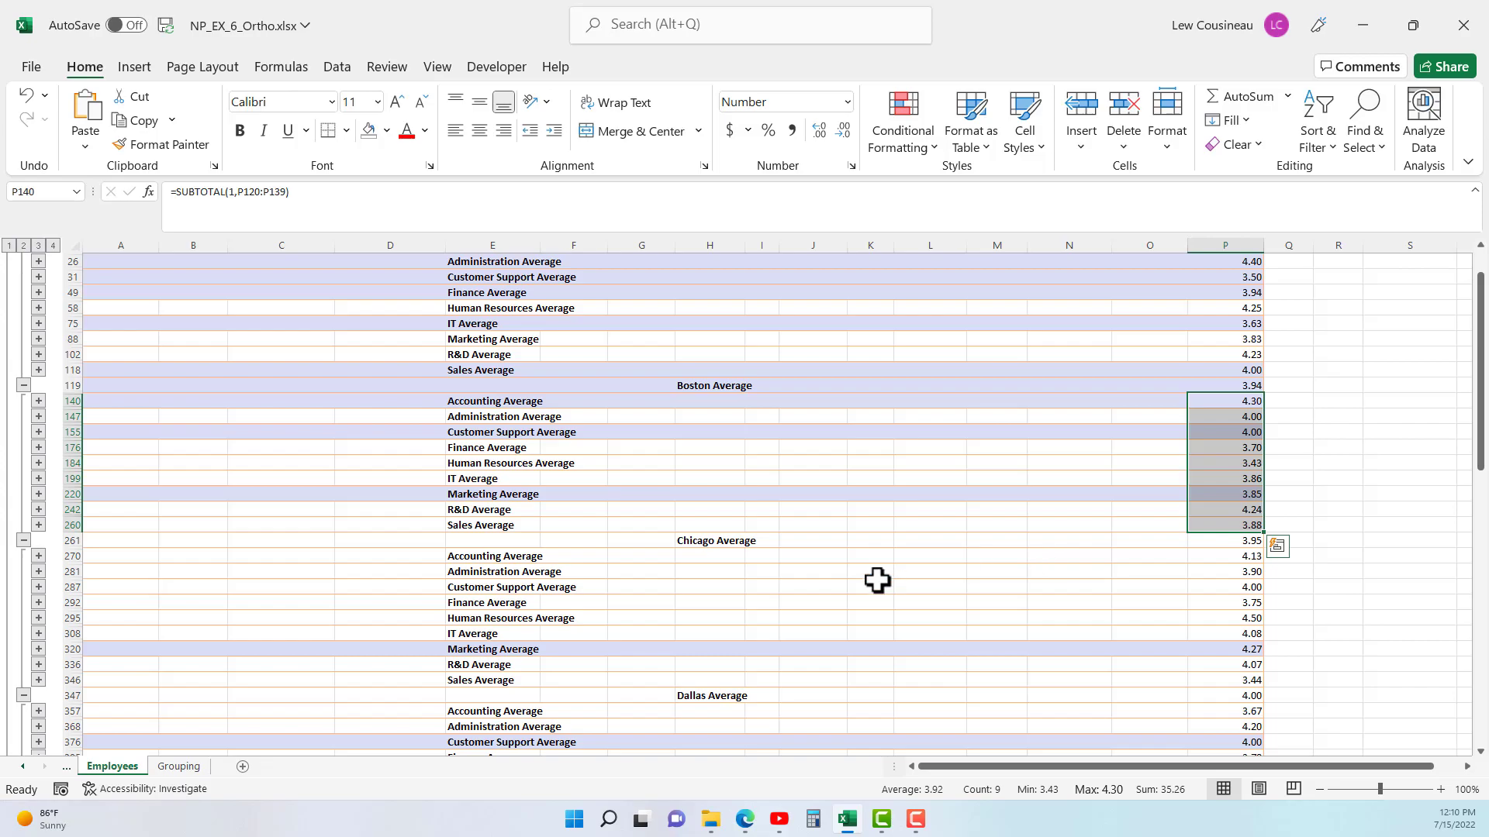
scroll(887, 579, up, 2)
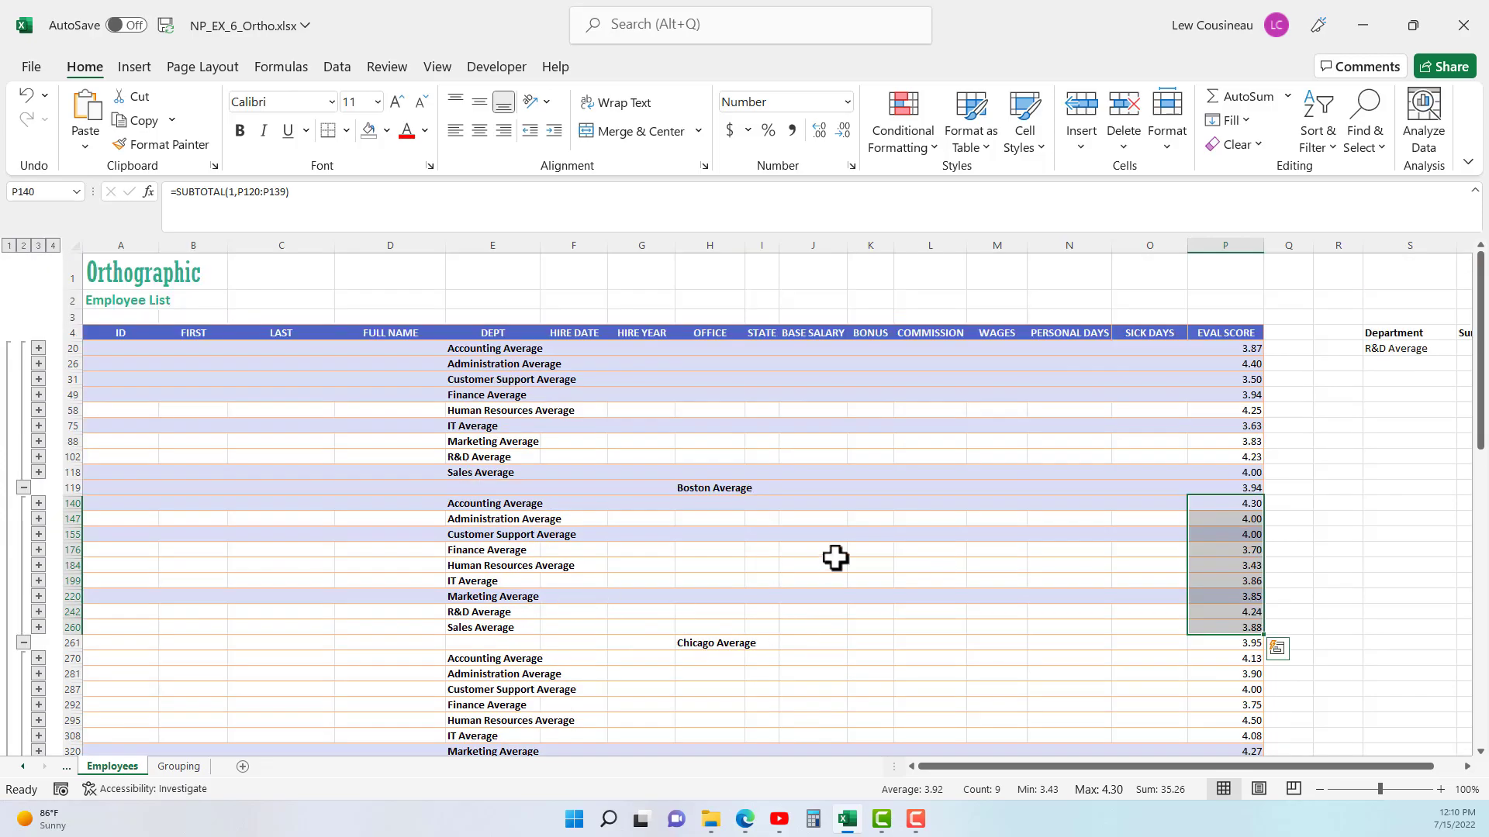
drag(1066, 766, 1256, 785)
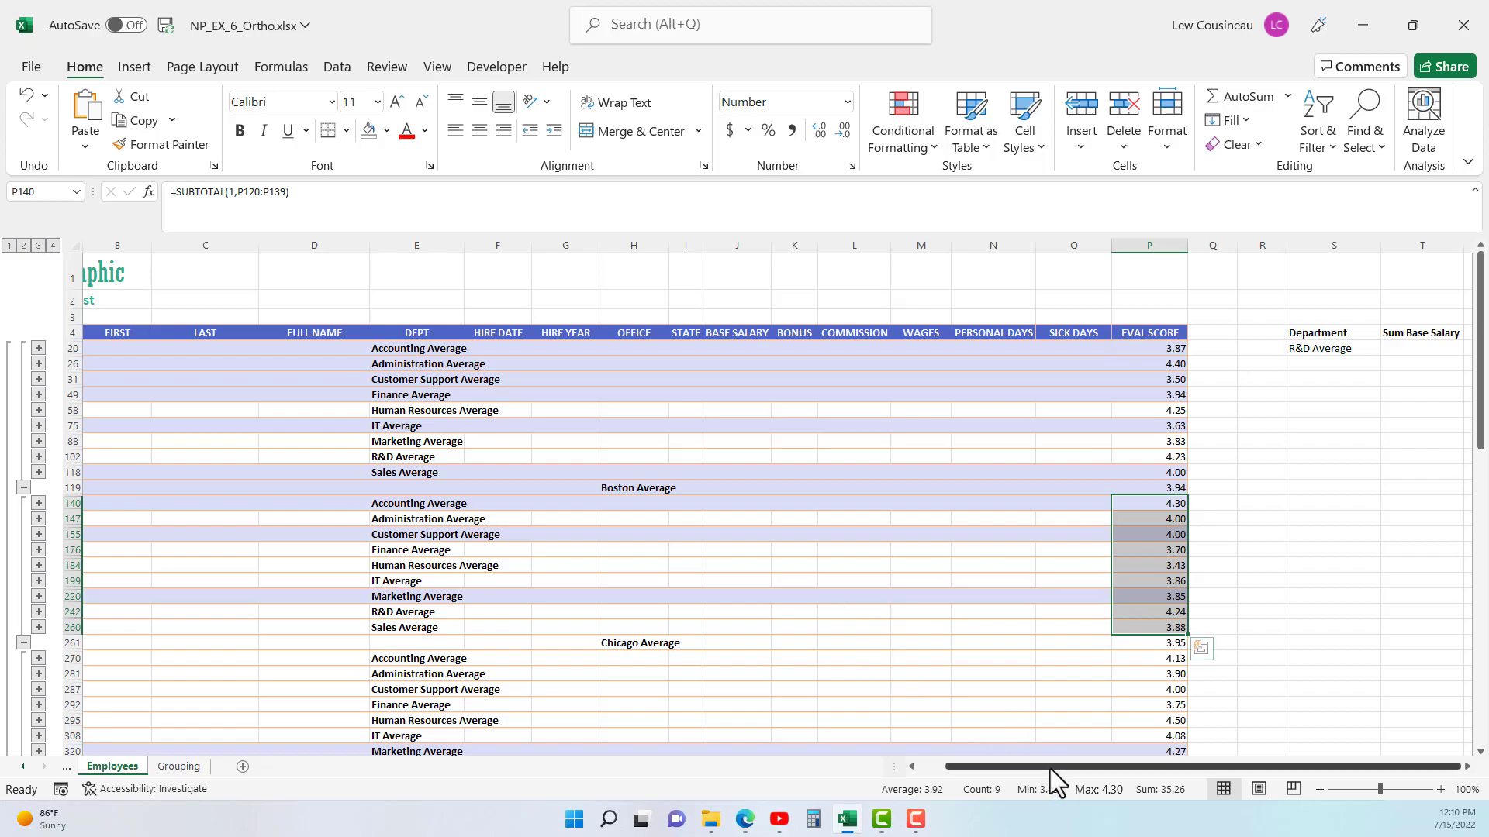
drag(1057, 768, 674, 726)
click(320, 451)
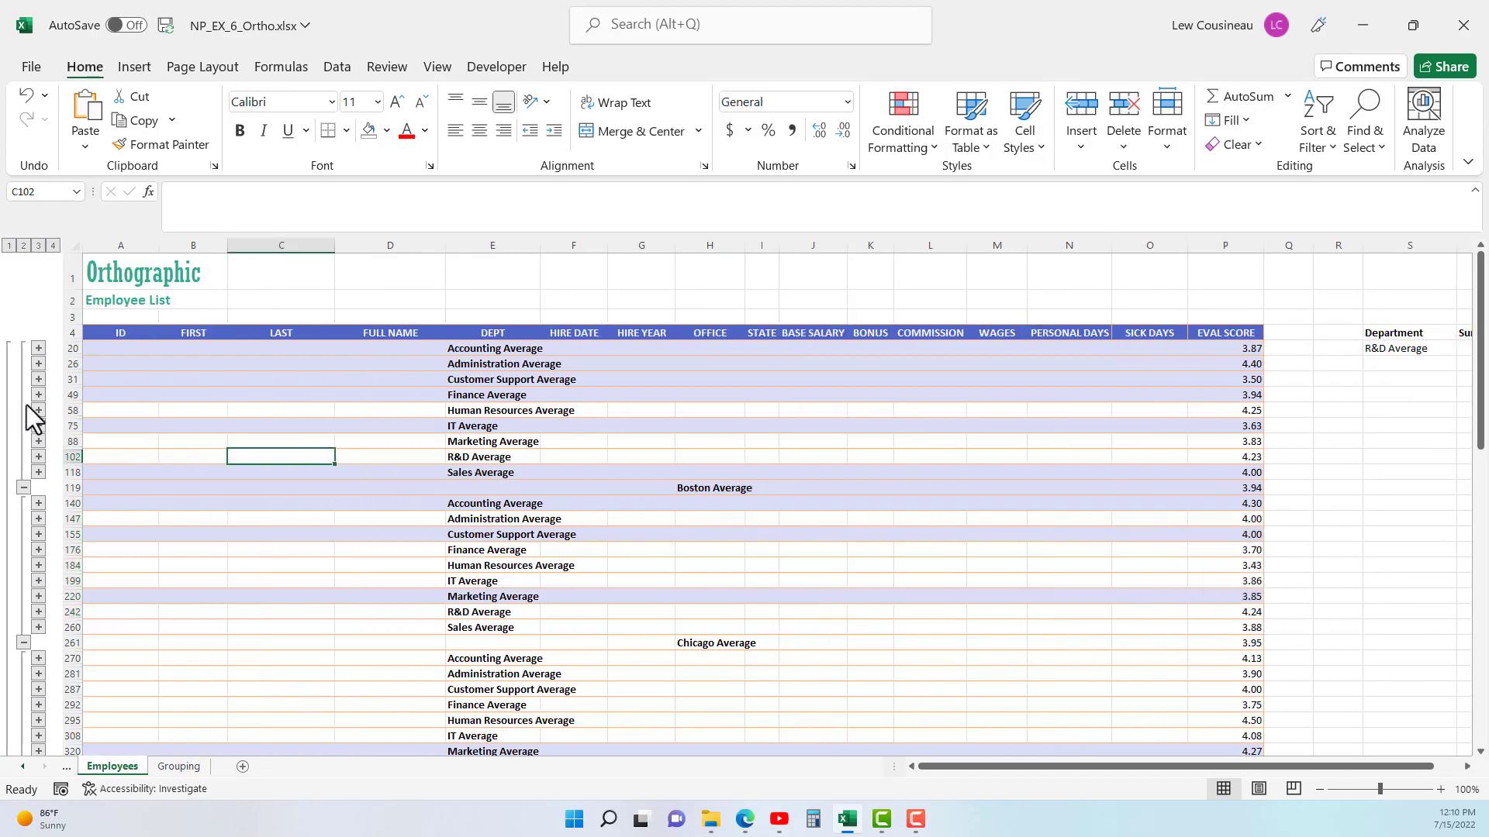
- Compare outline levels 2 and 3 of the averages, and expand the outline to level 4
click(23, 247)
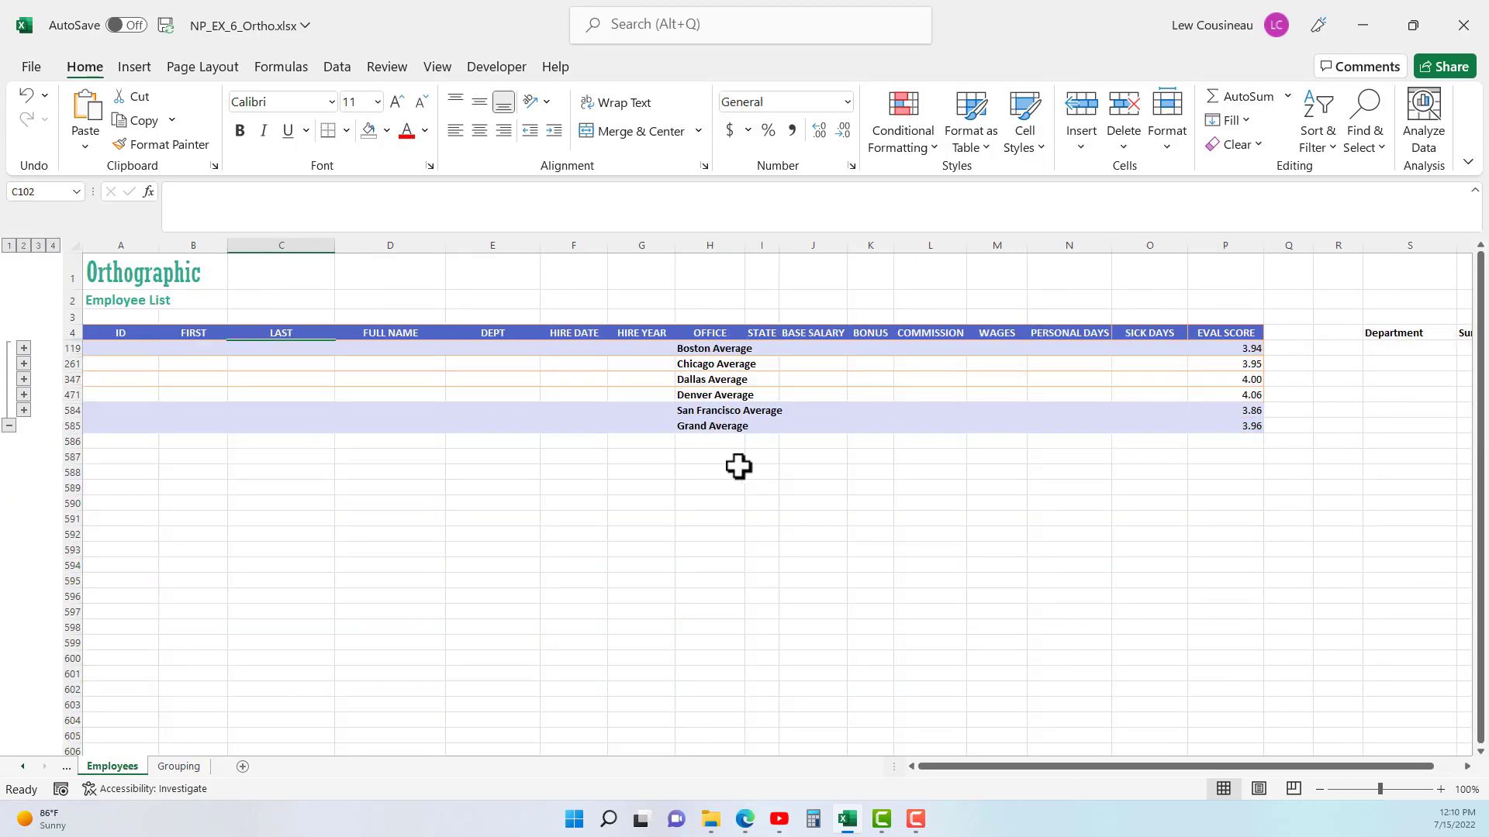
click(38, 245)
drag(535, 349, 741, 493)
click(53, 245)
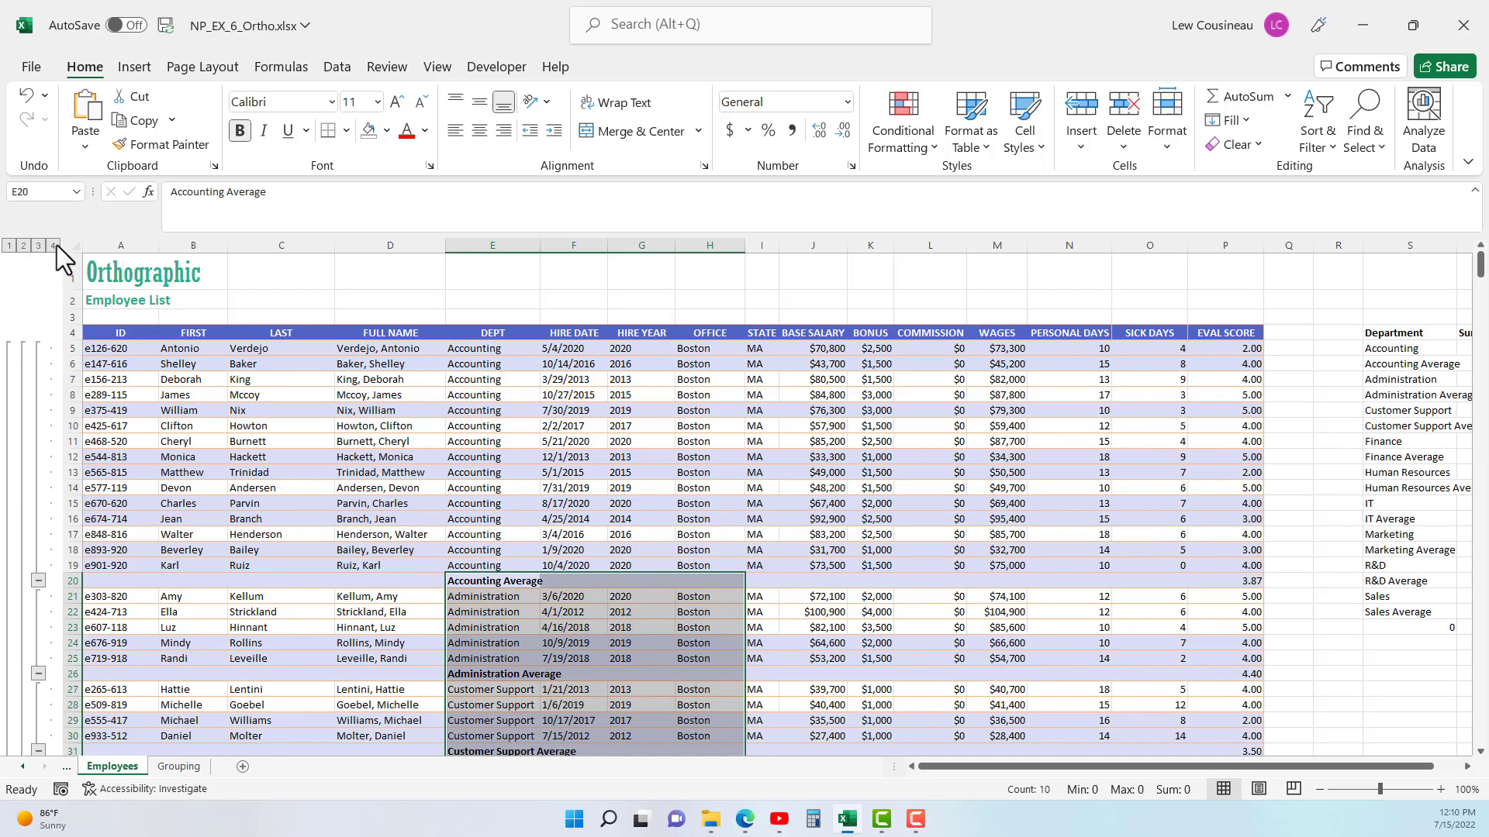
- Try to remove all subtotals from the employee list, accepting the deletion of the subtotal rows
click(648, 412)
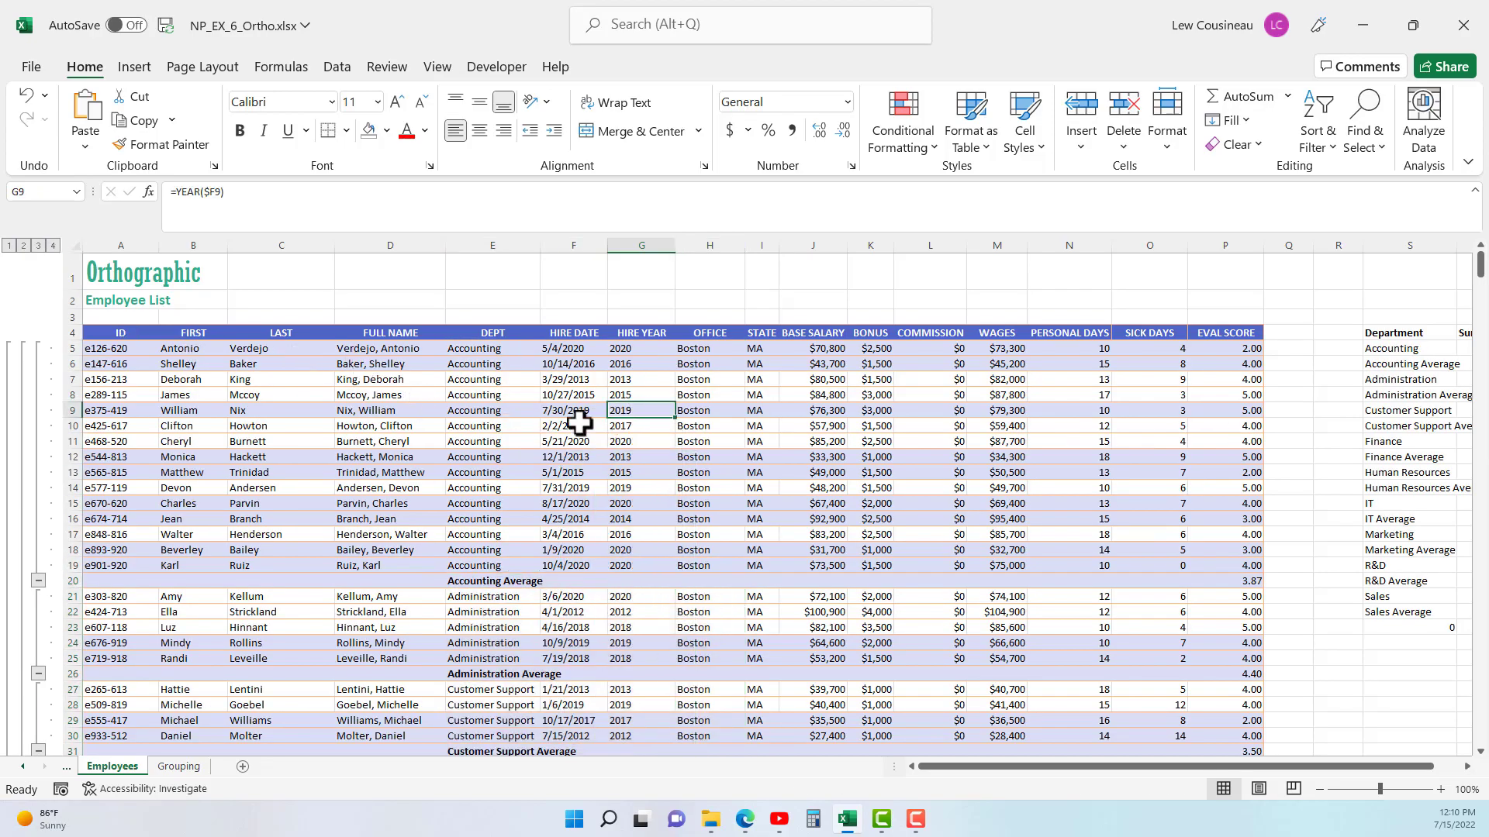
click(516, 455)
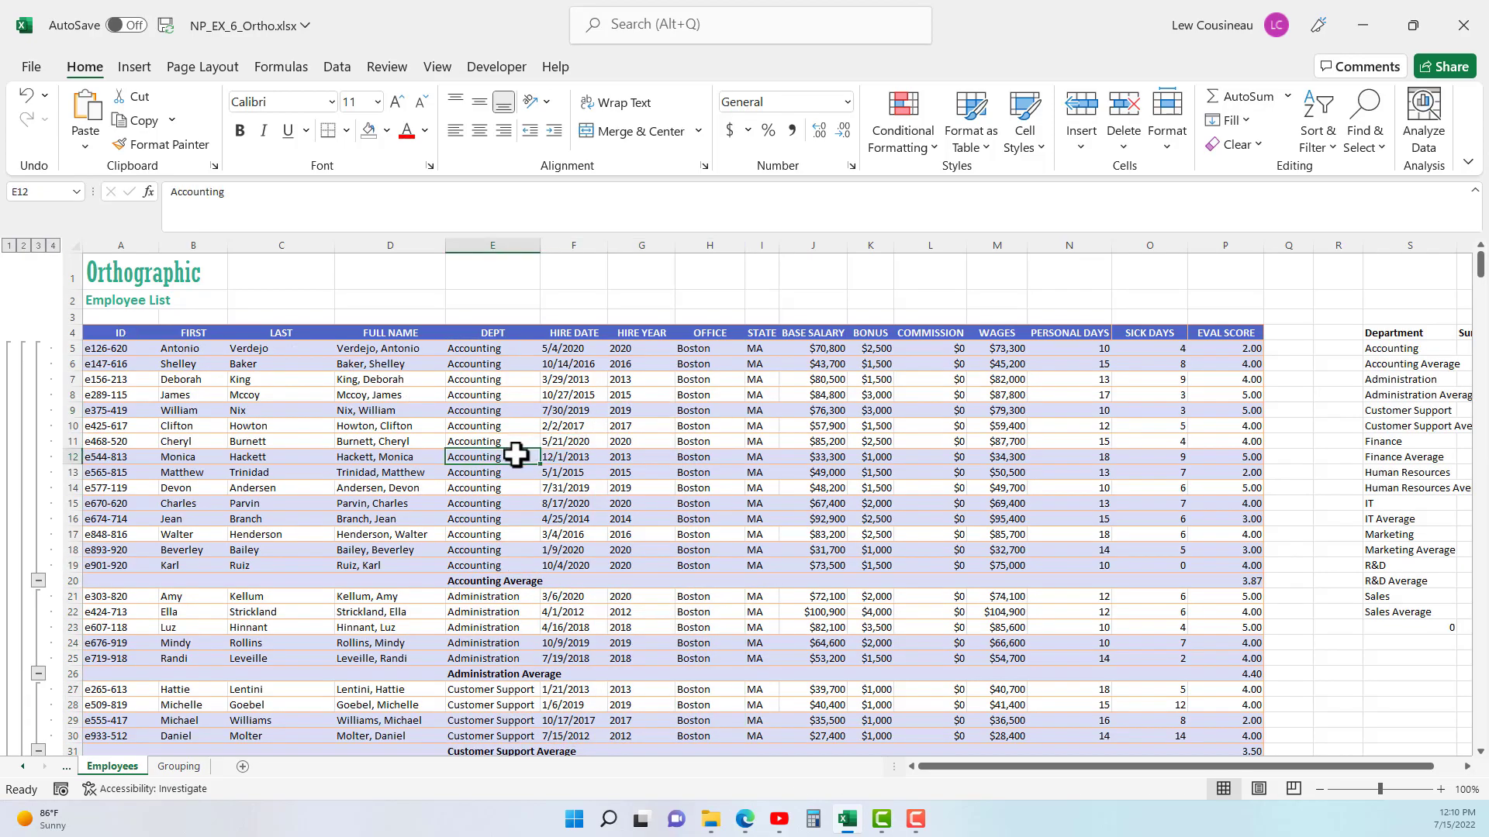
click(336, 68)
click(1234, 150)
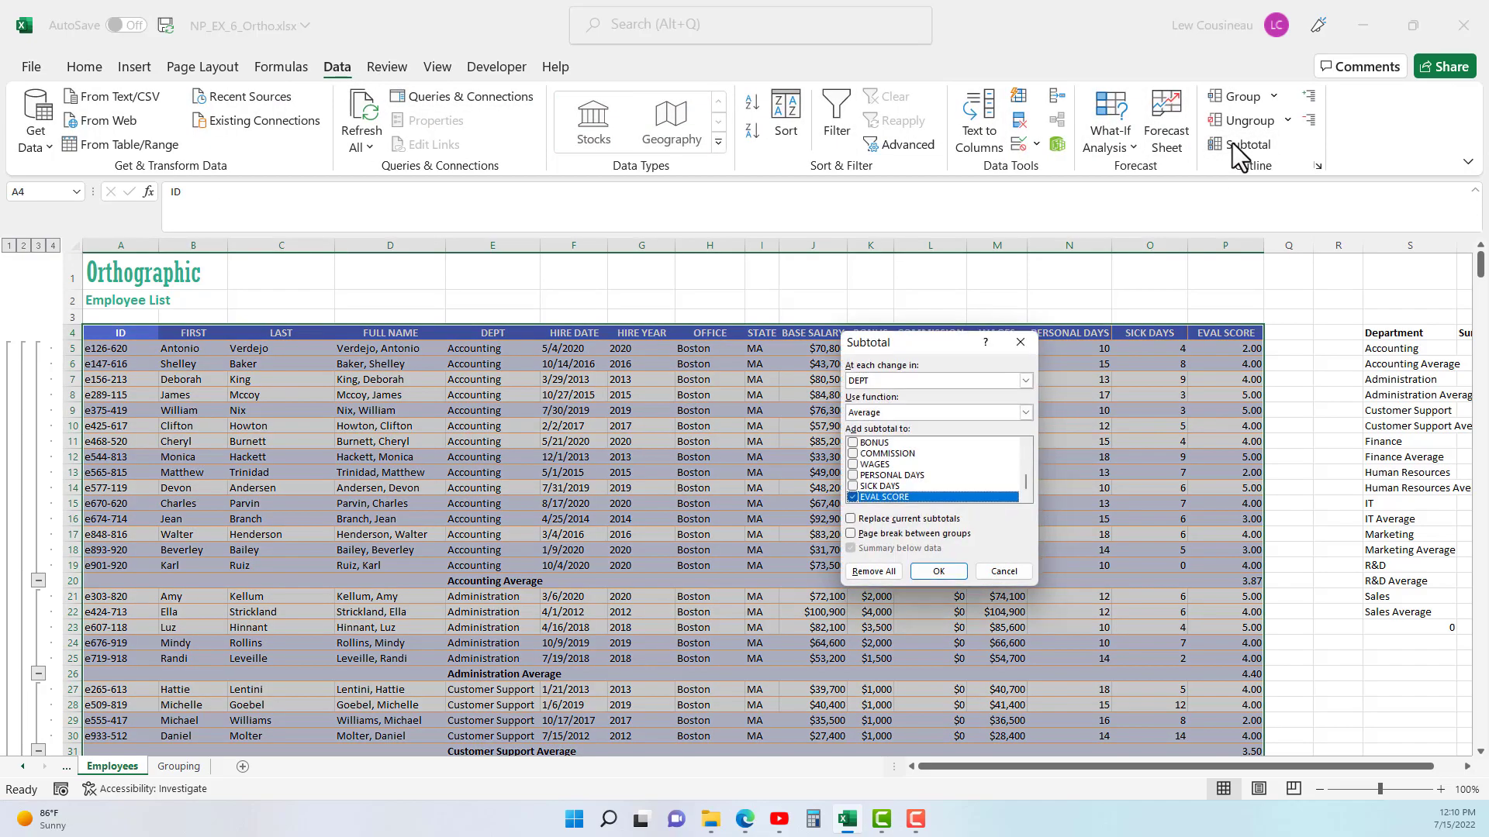
click(850, 575)
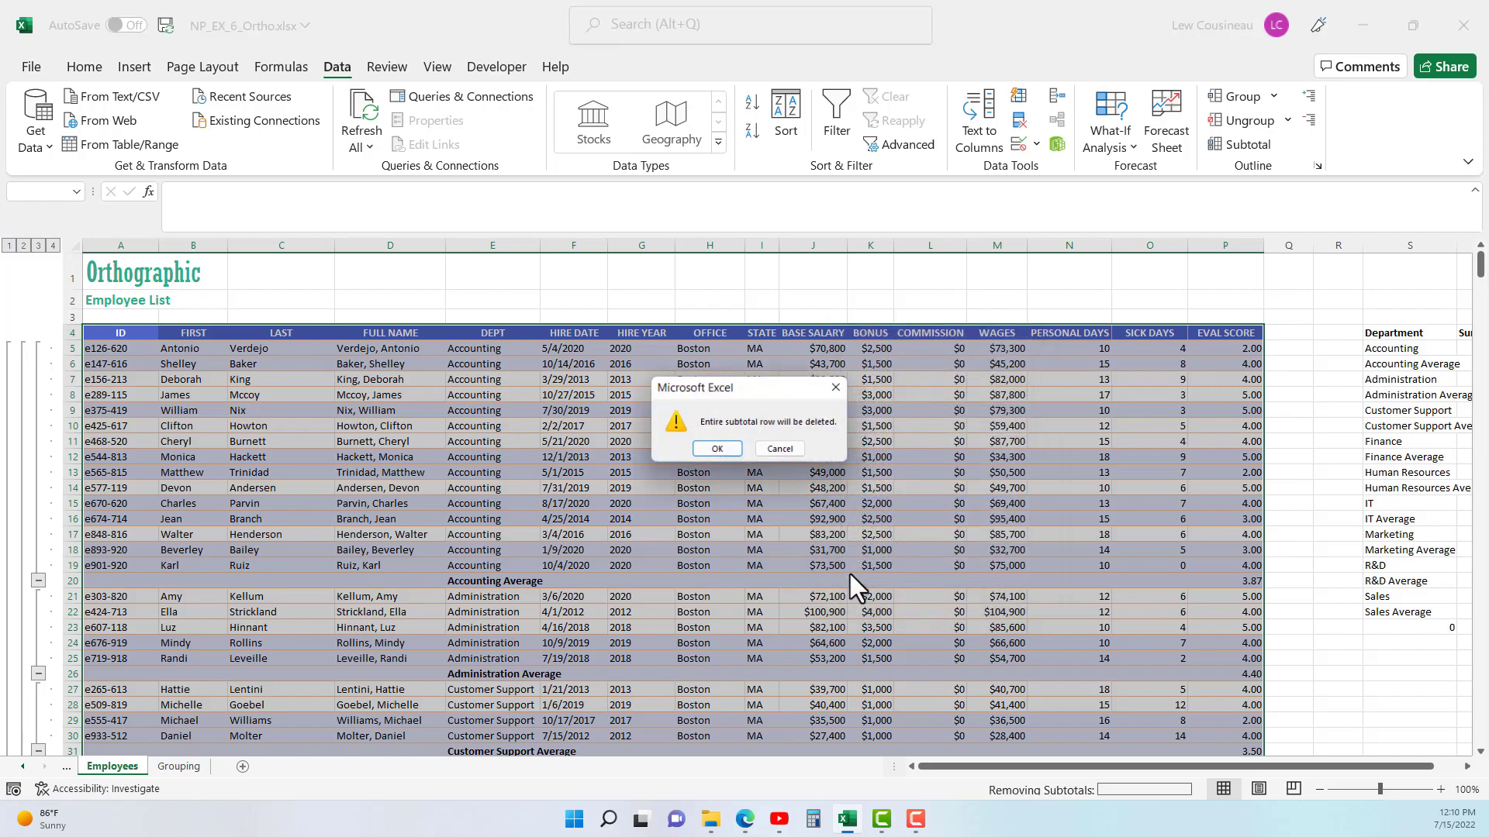
click(718, 451)
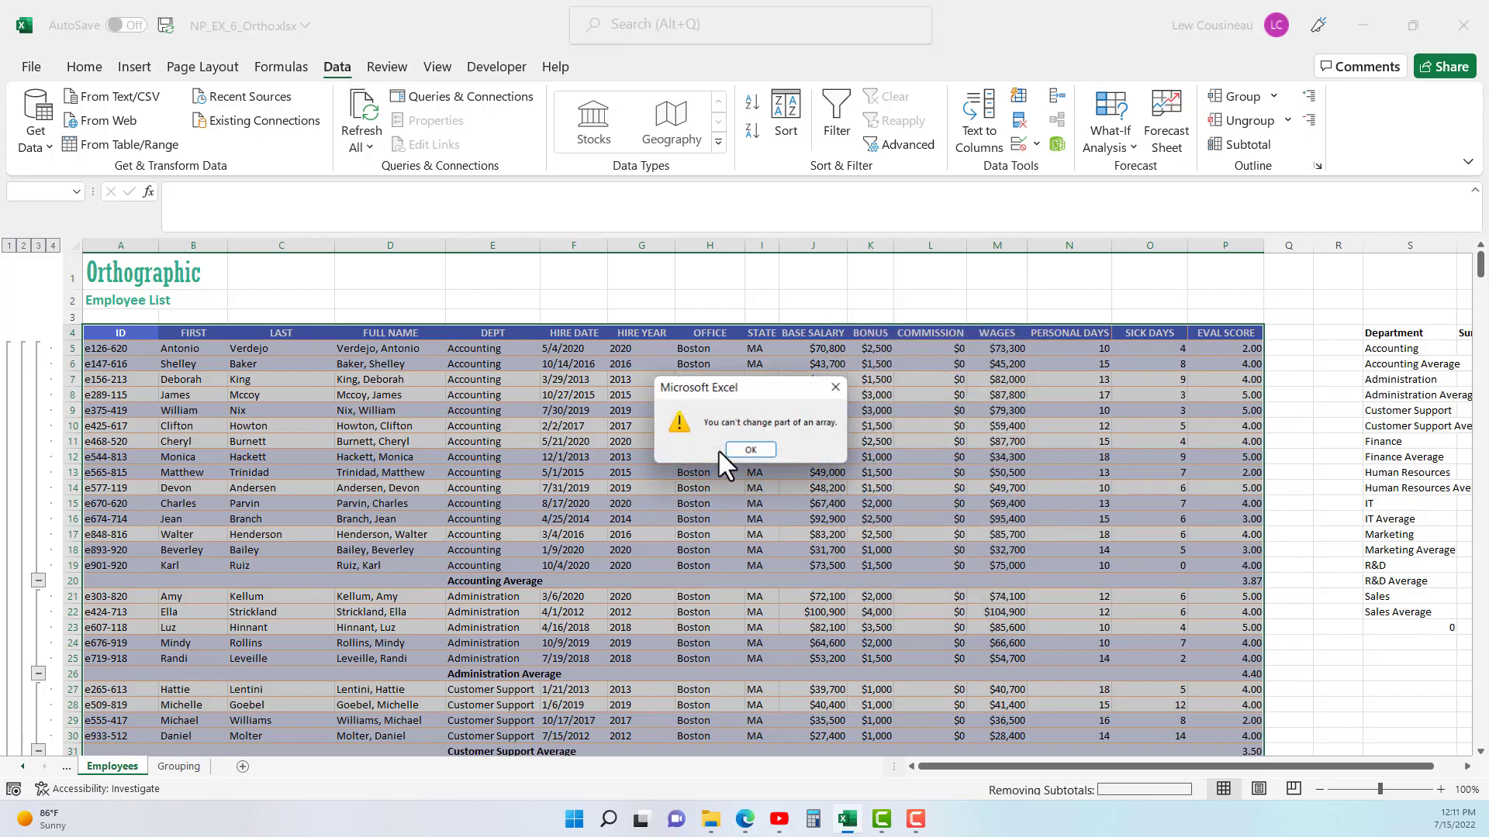
click(761, 450)
- Examine the Accounting Average row alongside the UNIQUE array formula in the Department list of column S
click(512, 410)
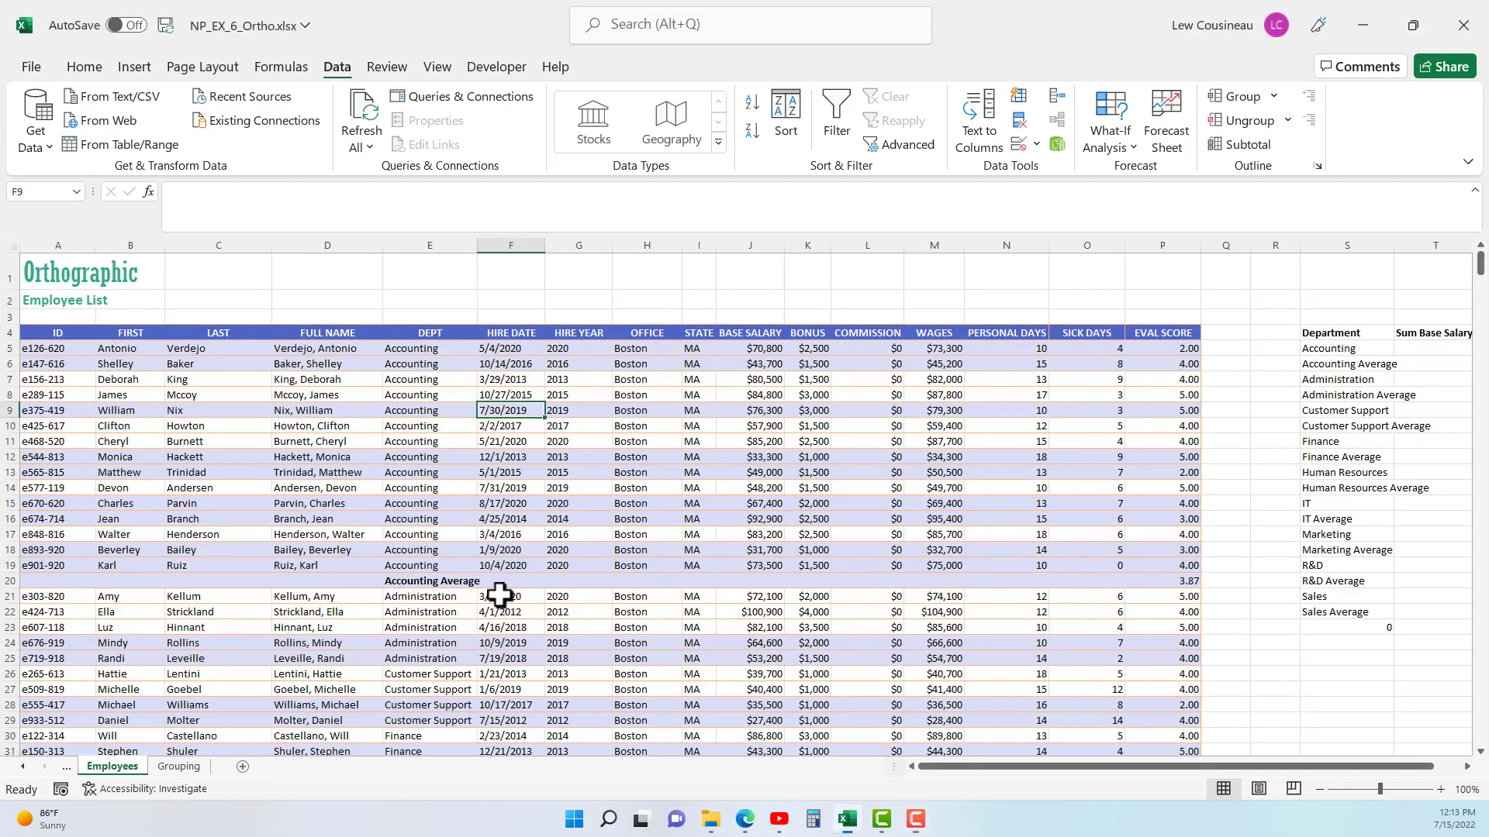
drag(218, 588, 1435, 582)
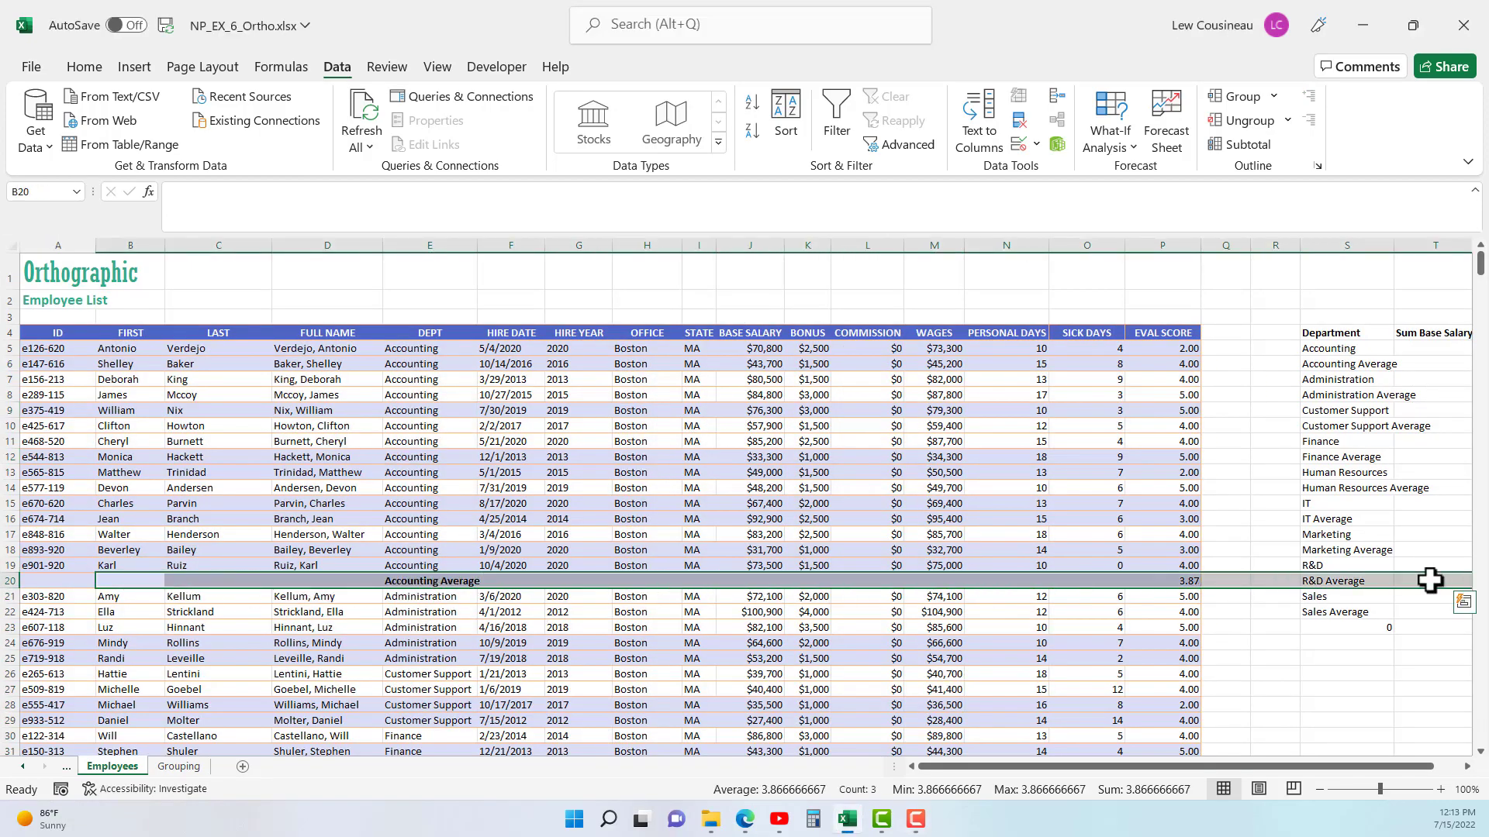
click(1340, 563)
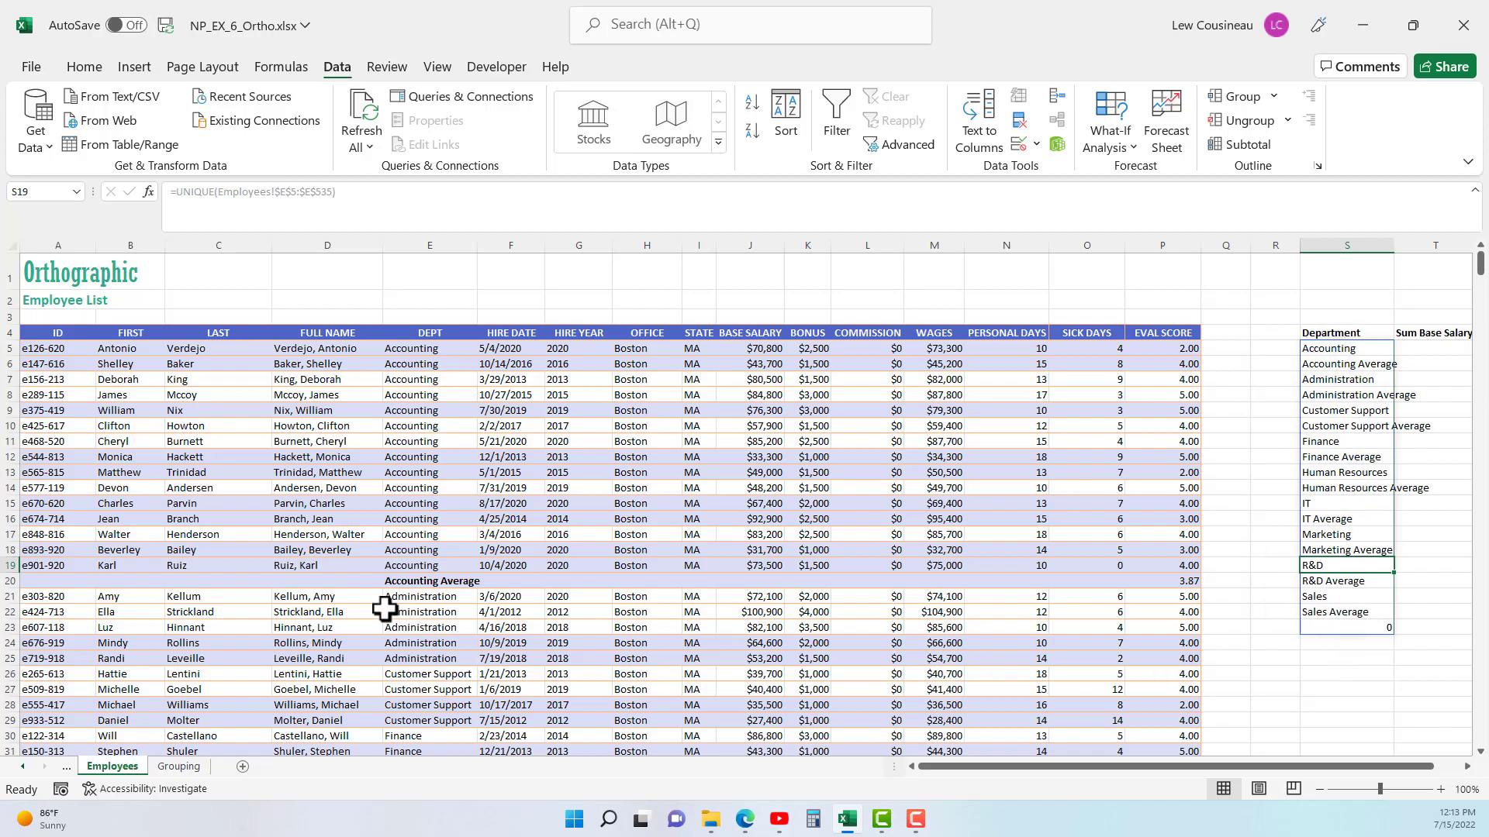
drag(341, 580, 1180, 581)
click(1326, 502)
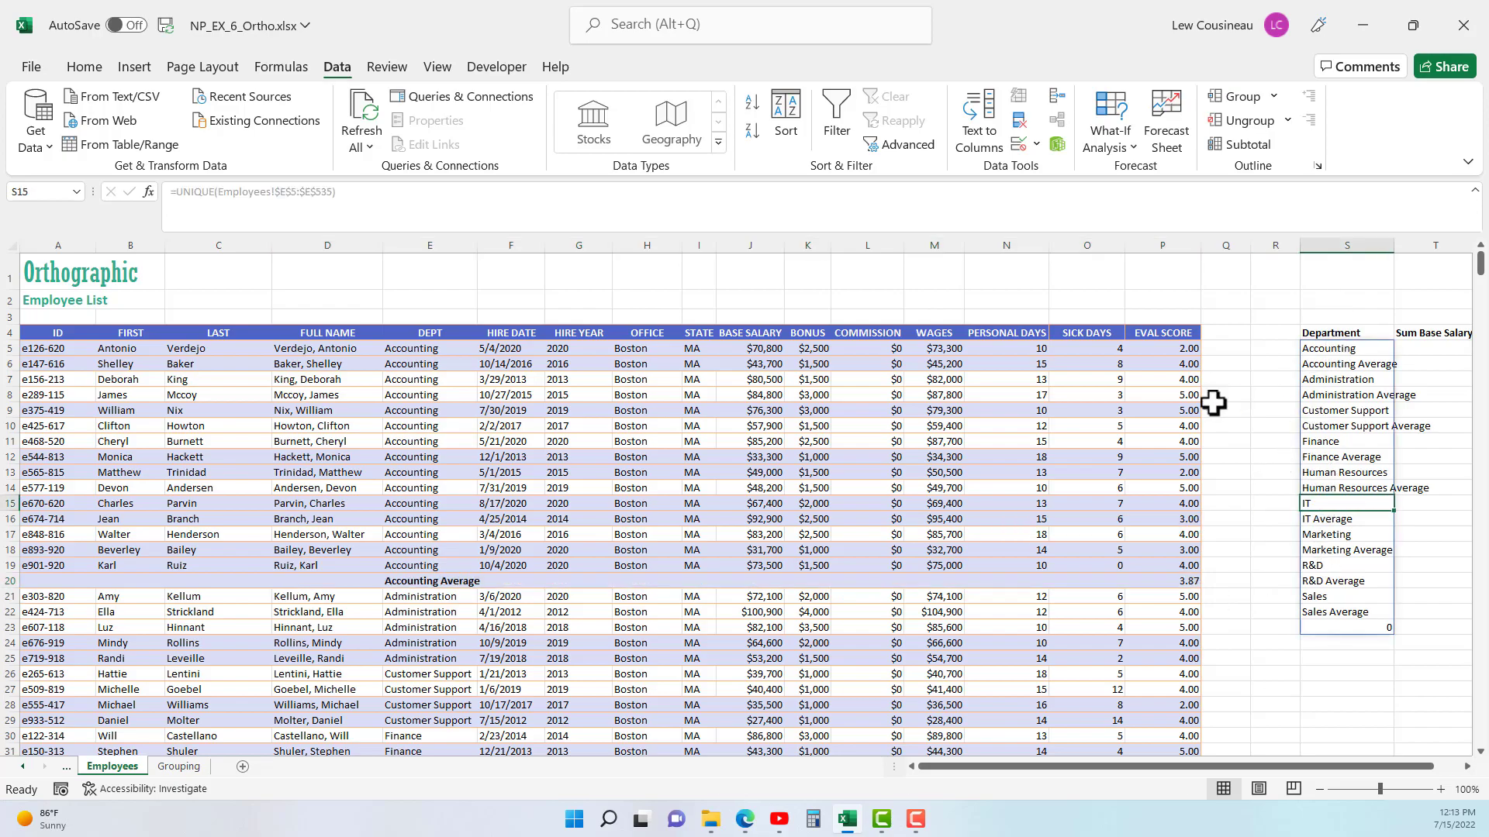
click(424, 584)
drag(319, 580, 1073, 584)
click(1317, 578)
- Check the employee list below the Accounting Average row for leftover subtotal rows
scroll(581, 618, down, 3)
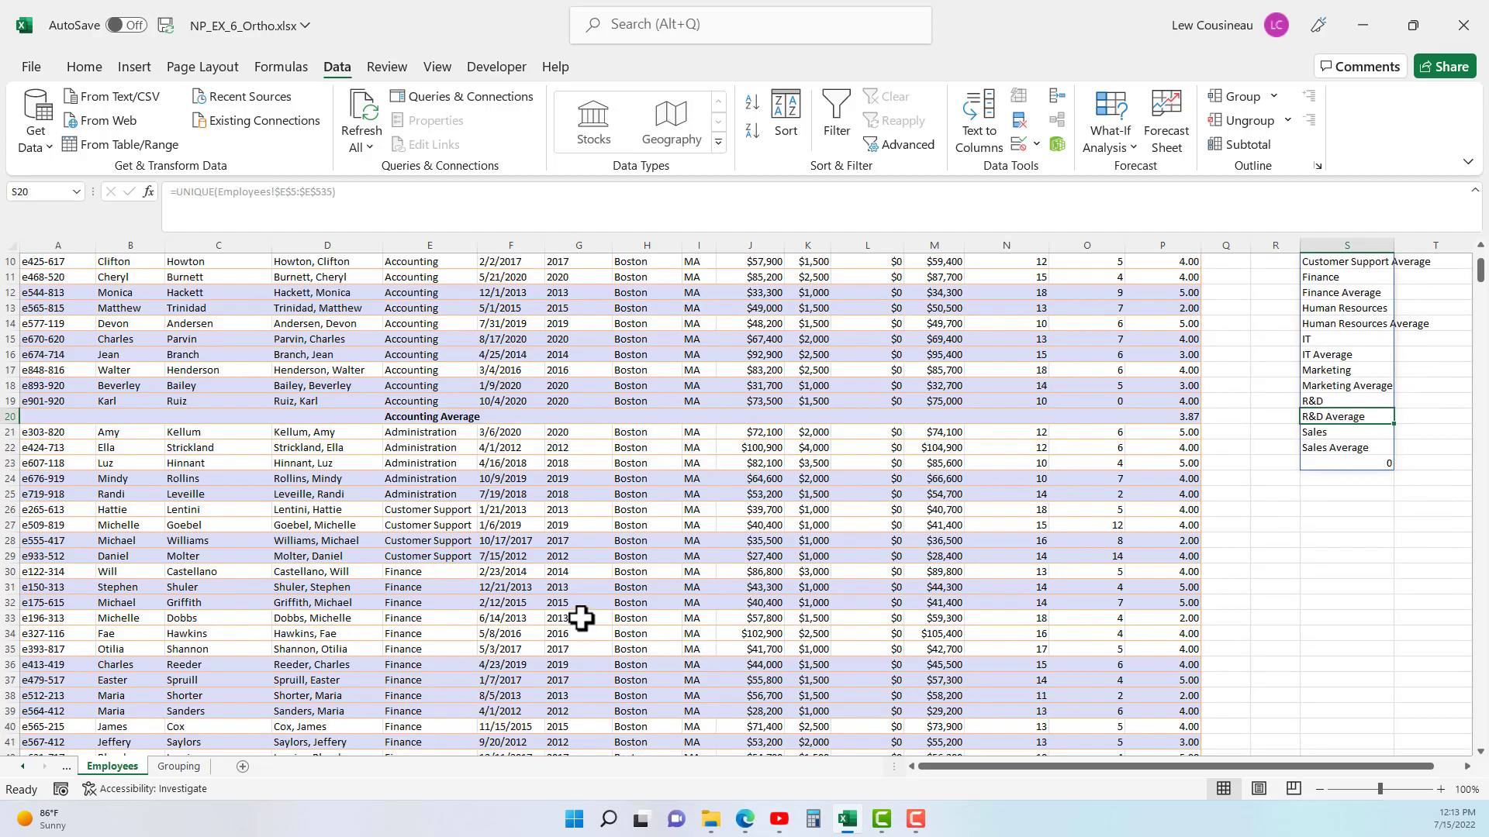
scroll(582, 620, down, 4)
scroll(582, 621, up, 6)
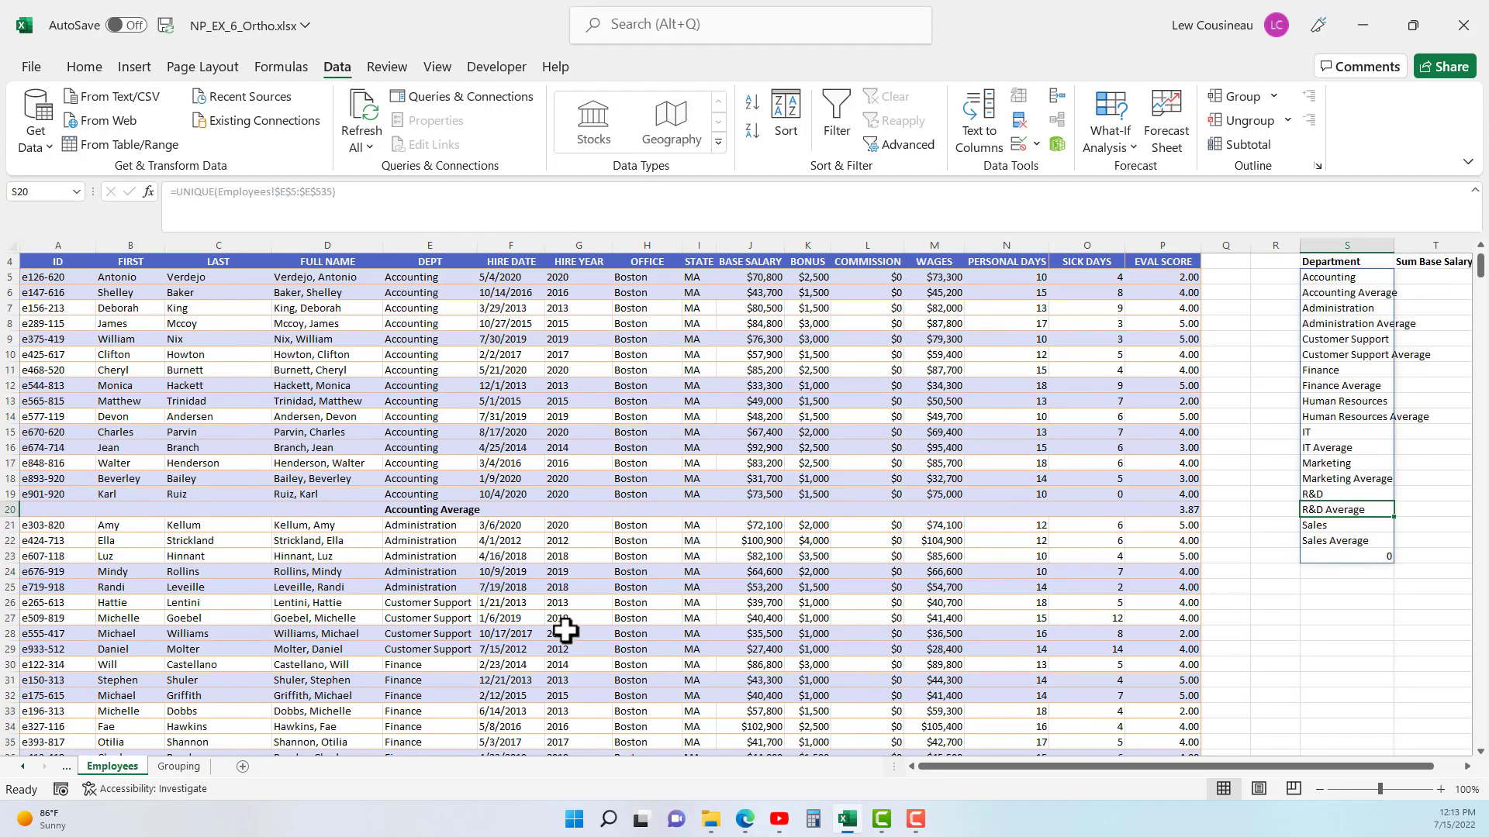
scroll(566, 630, up, 1)
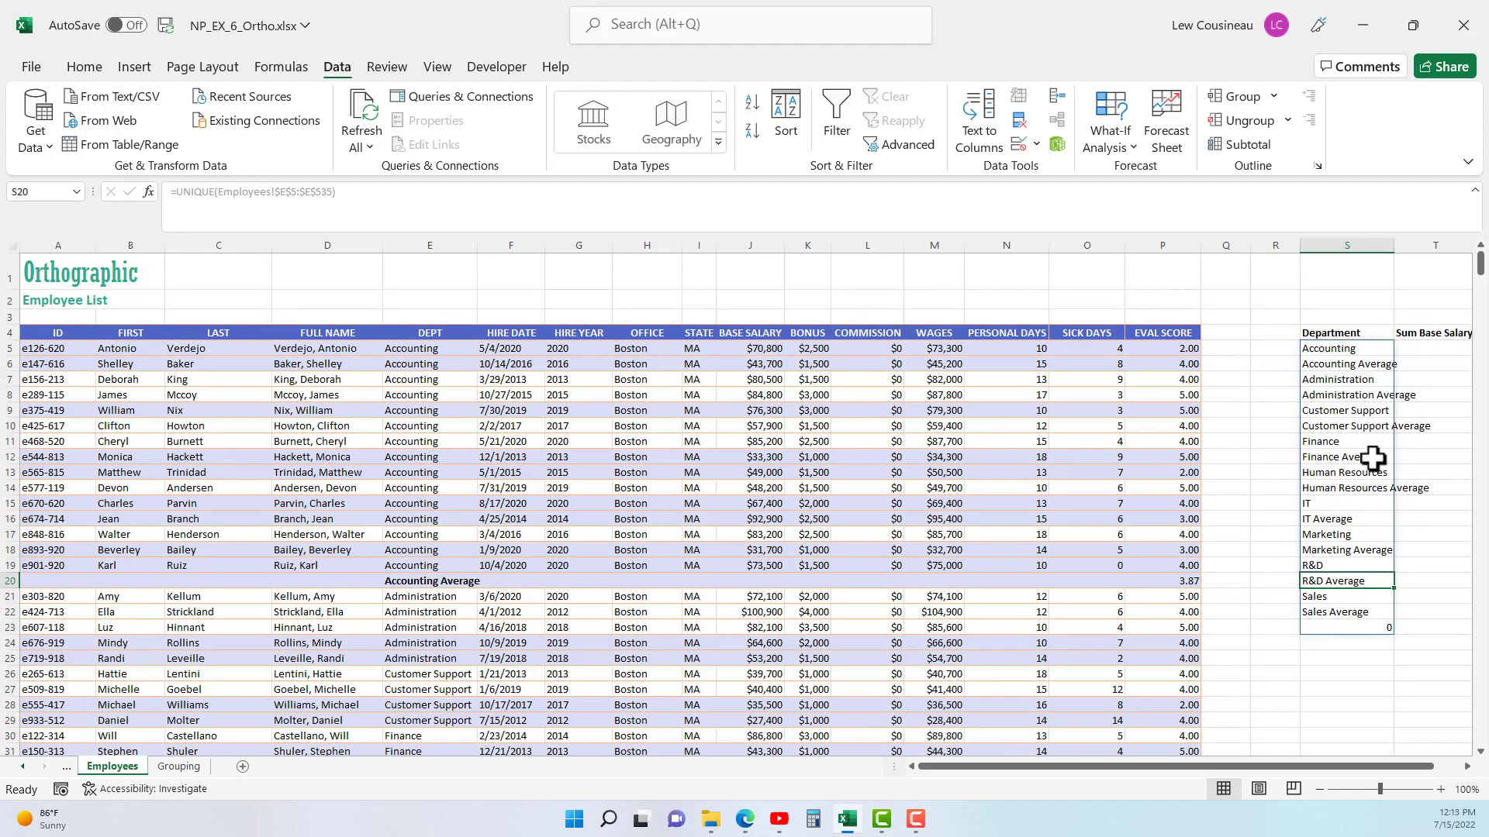
drag(779, 471, 930, 588)
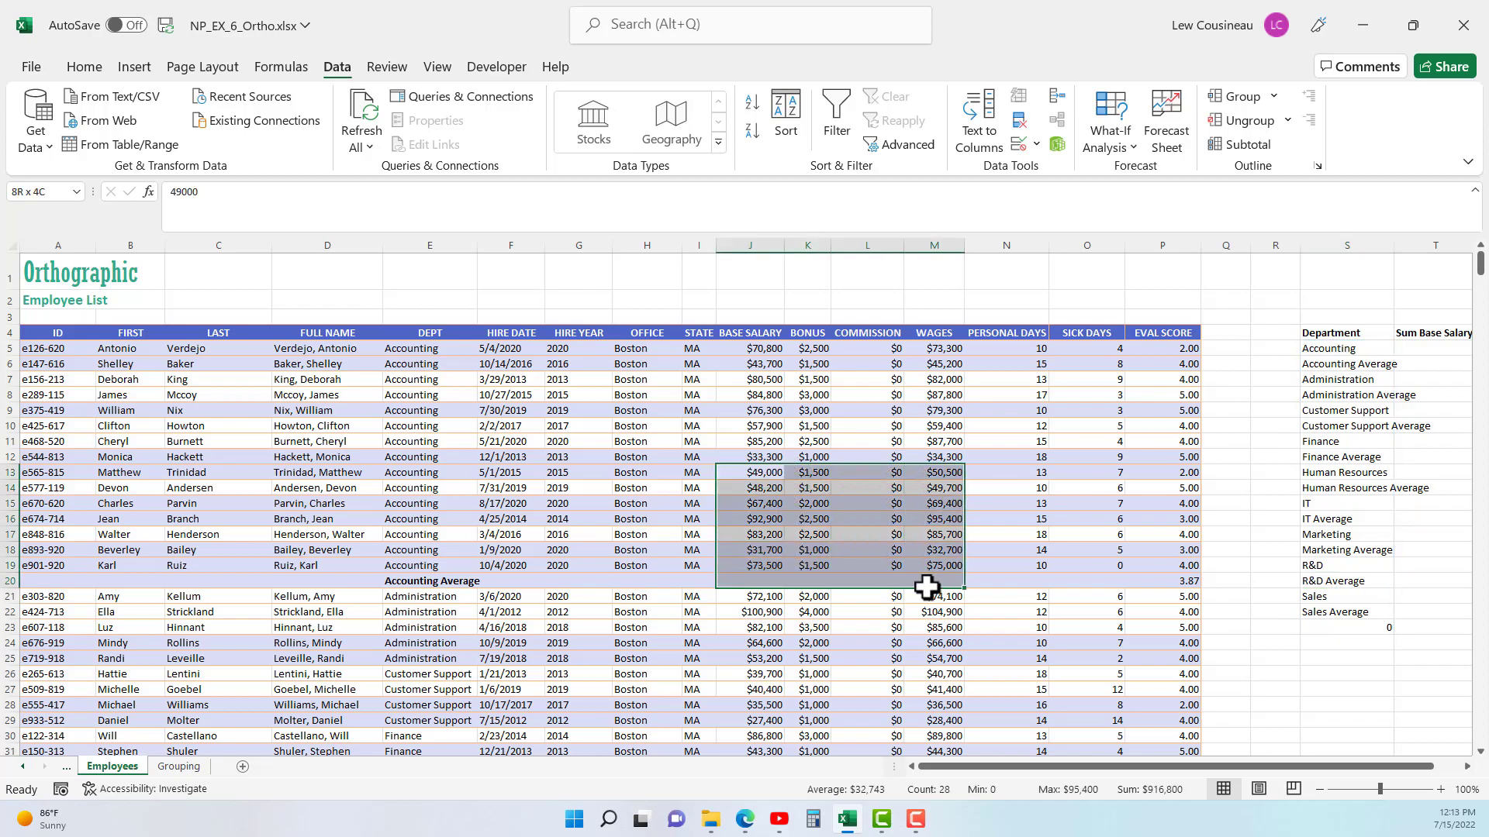
click(556, 446)
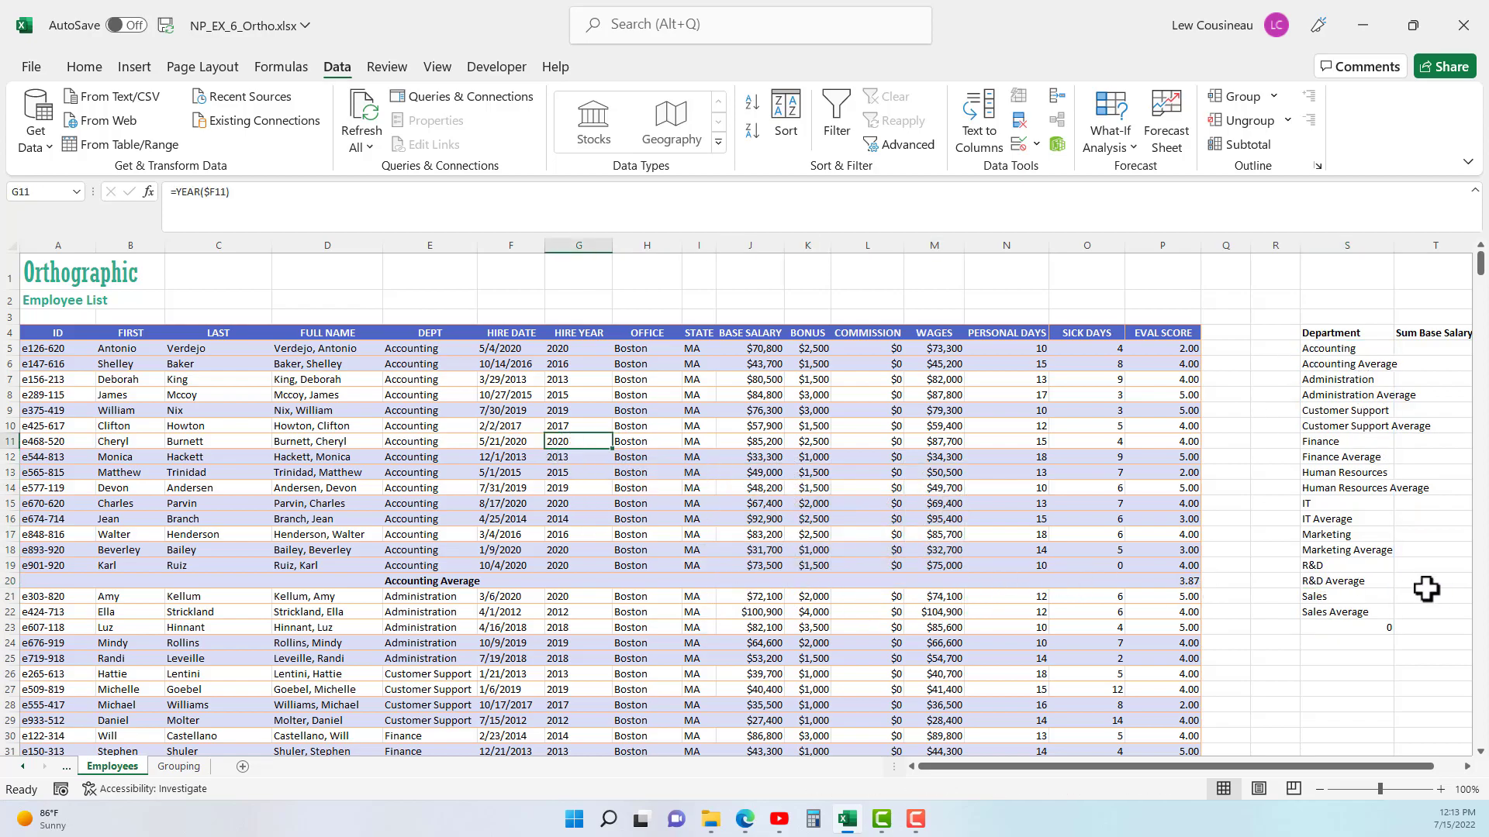